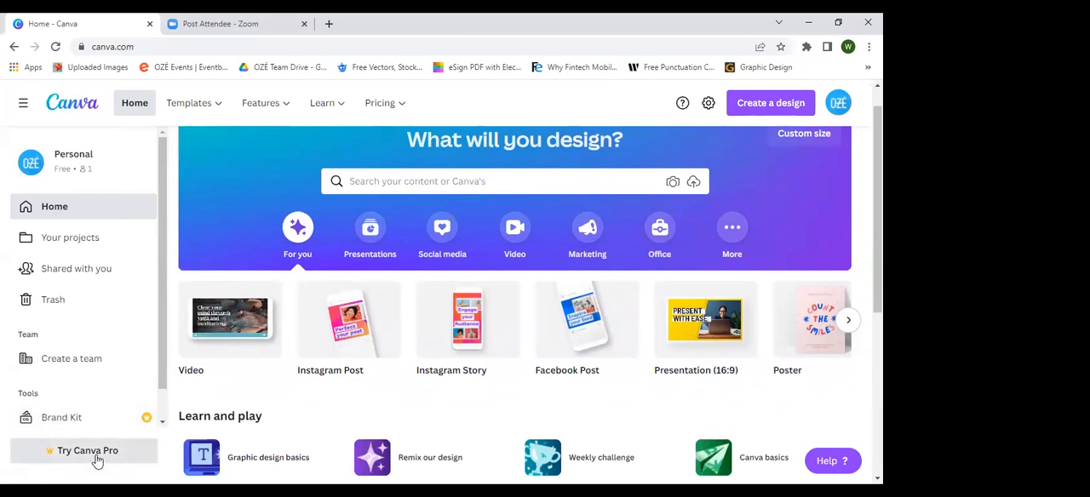
Step: Examine the home page's suggested design types, learning links and recent designs
{"action": "scroll", "coordinate": [389, 312], "scroll_direction": "up", "scroll_amount": 1}
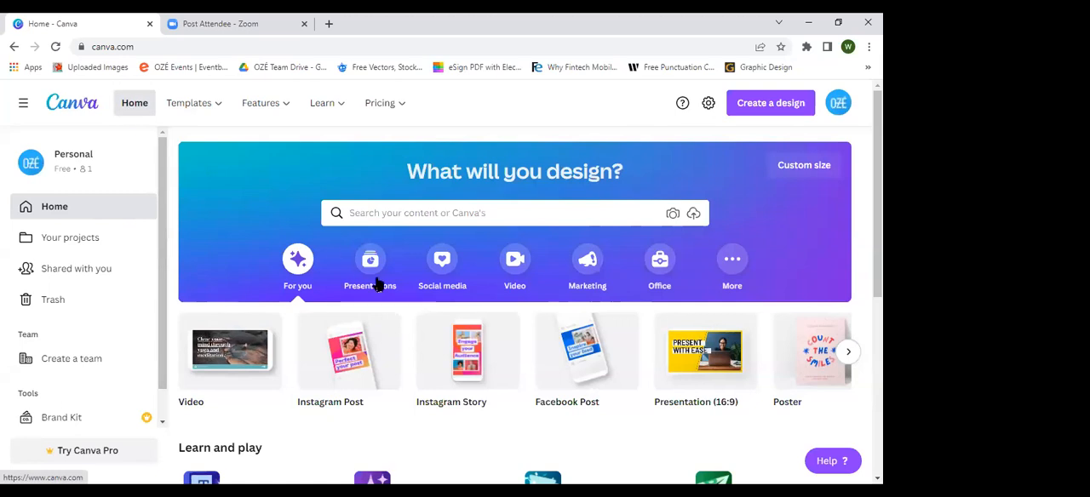
{"action": "scroll", "coordinate": [382, 220], "scroll_direction": "down", "scroll_amount": 1}
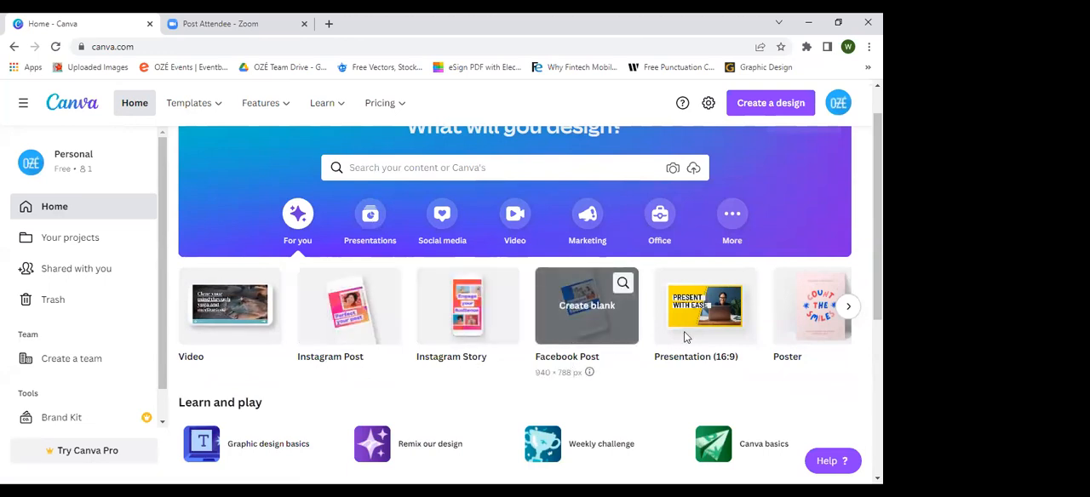
{"action": "scroll", "coordinate": [707, 332], "scroll_direction": "right", "scroll_amount": 3}
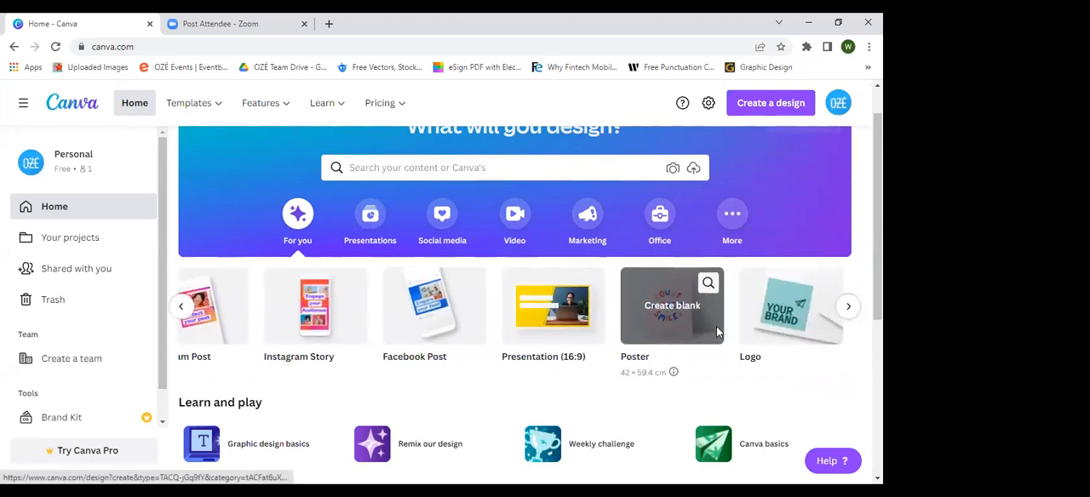
{"action": "scroll", "coordinate": [716, 333], "scroll_direction": "left", "scroll_amount": 2}
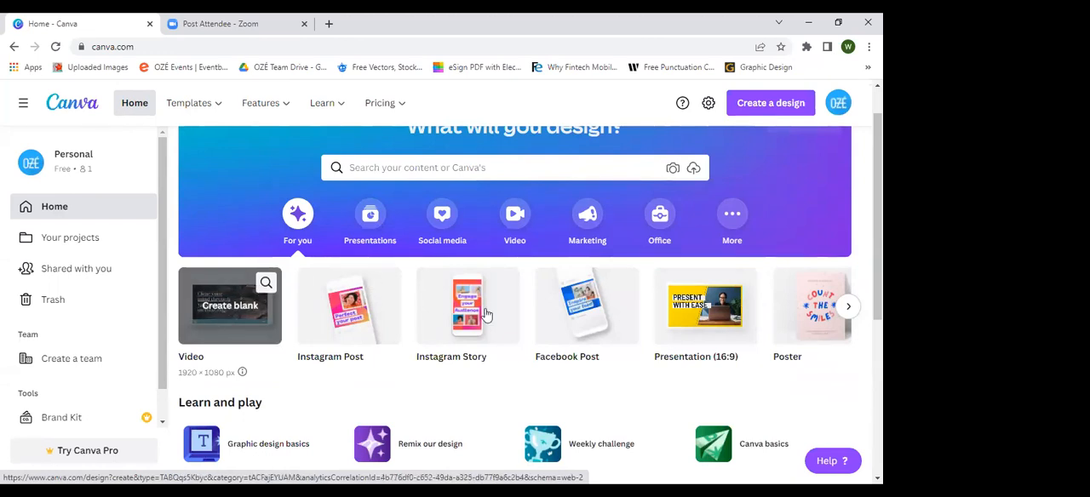
{"action": "scroll", "coordinate": [484, 316], "scroll_direction": "right", "scroll_amount": 1}
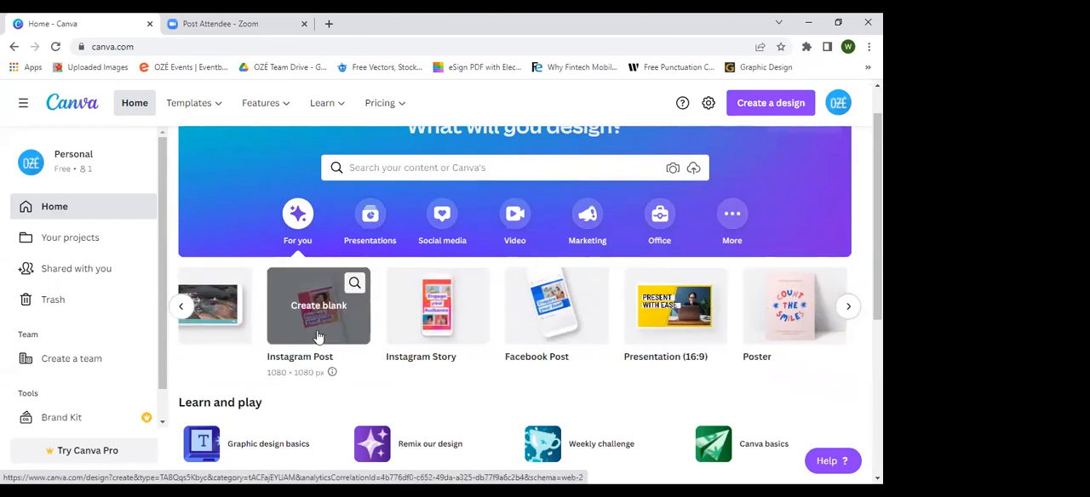
{"action": "scroll", "coordinate": [311, 327], "scroll_direction": "left", "scroll_amount": 1}
{"action": "scroll", "coordinate": [300, 317], "scroll_direction": "down", "scroll_amount": 1}
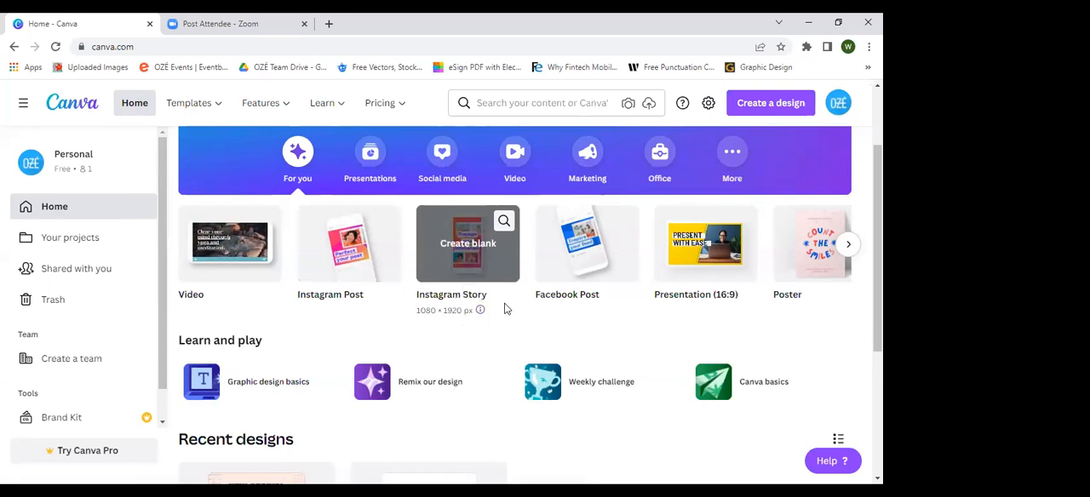
{"action": "scroll", "coordinate": [531, 292], "scroll_direction": "right", "scroll_amount": 2}
{"action": "scroll", "coordinate": [531, 291], "scroll_direction": "down", "scroll_amount": 2}
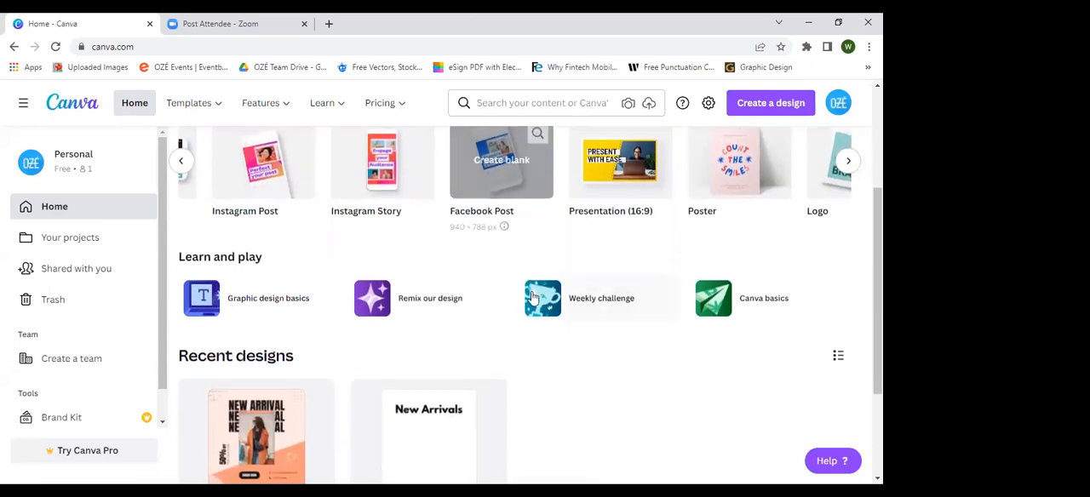
{"action": "scroll", "coordinate": [532, 292], "scroll_direction": "up", "scroll_amount": 1}
{"action": "scroll", "coordinate": [532, 292], "scroll_direction": "left", "scroll_amount": 2}
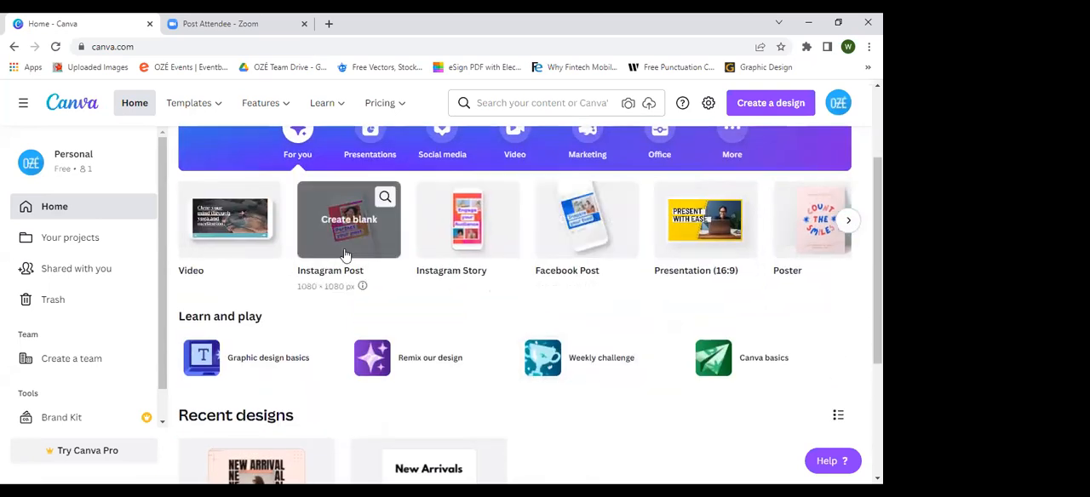
Step: Open the Your projects page and look over its contents
{"action": "left_click", "coordinate": [100, 248]}
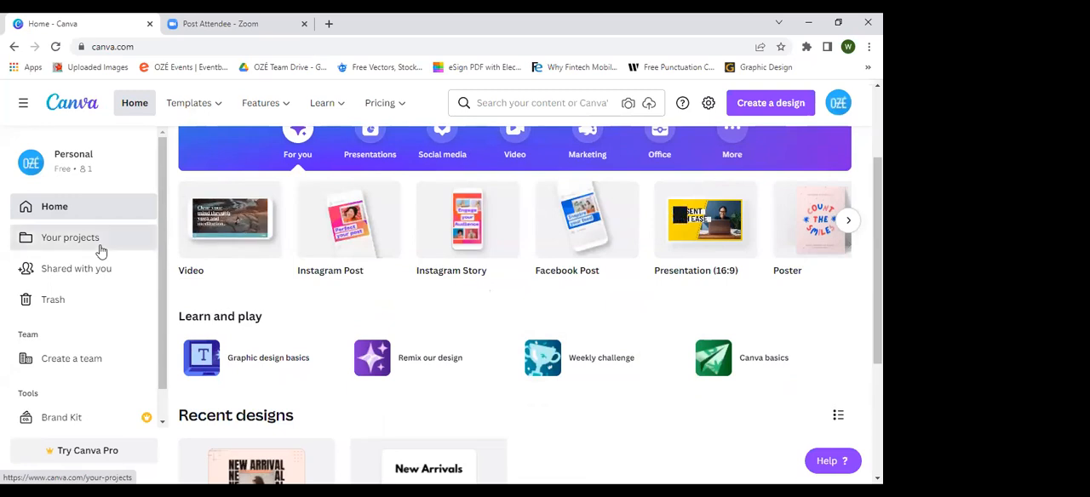
{"action": "scroll", "coordinate": [304, 260], "scroll_direction": "down", "scroll_amount": 1}
{"action": "scroll", "coordinate": [304, 260], "scroll_direction": "up", "scroll_amount": 1}
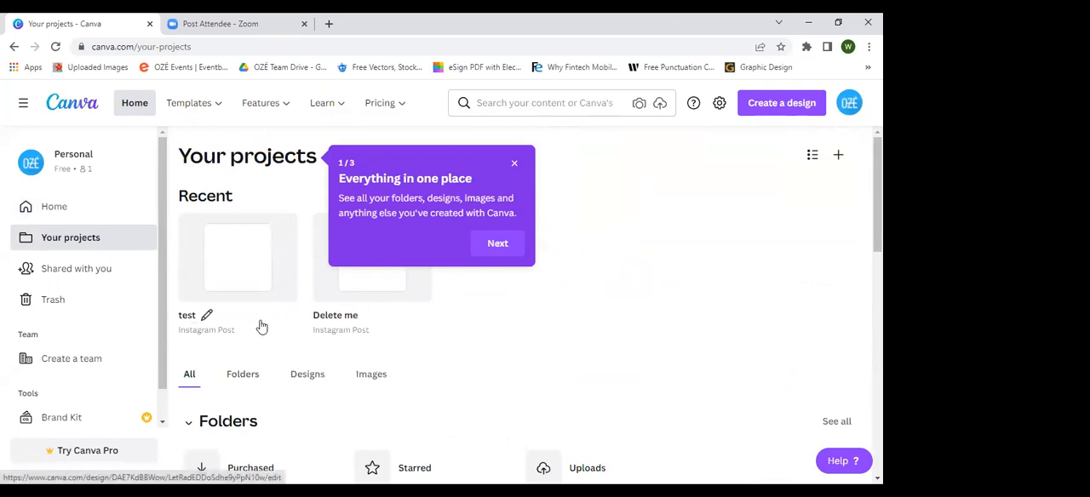
Step: Return to the home page and browse the row of suggested blank design types
{"action": "left_click", "coordinate": [80, 215]}
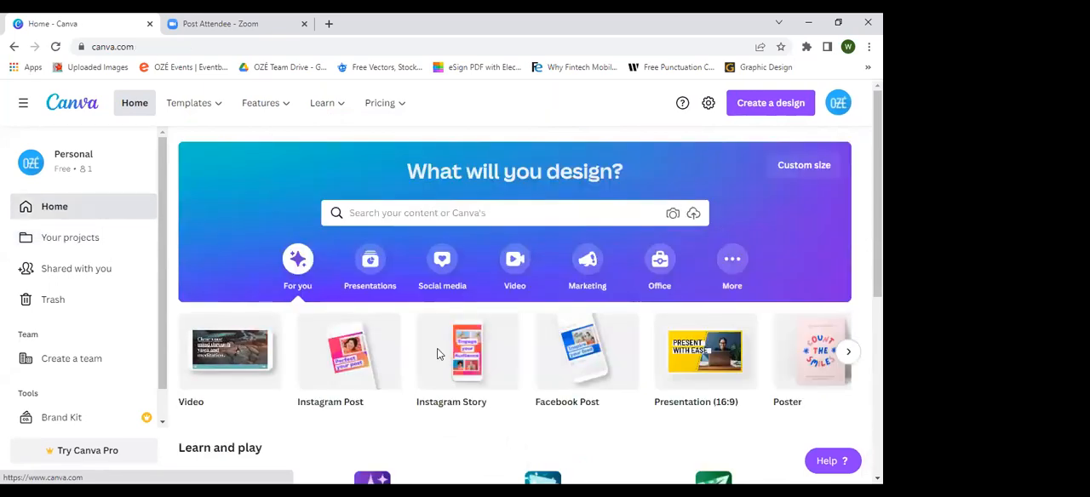
{"action": "scroll", "coordinate": [437, 349], "scroll_direction": "down", "scroll_amount": 2}
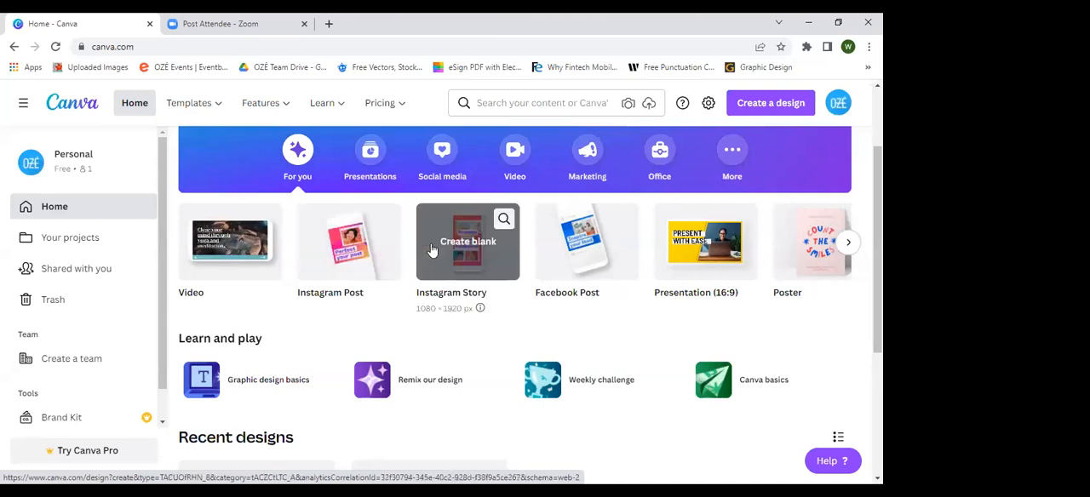
{"action": "scroll", "coordinate": [431, 243], "scroll_direction": "right", "scroll_amount": 2}
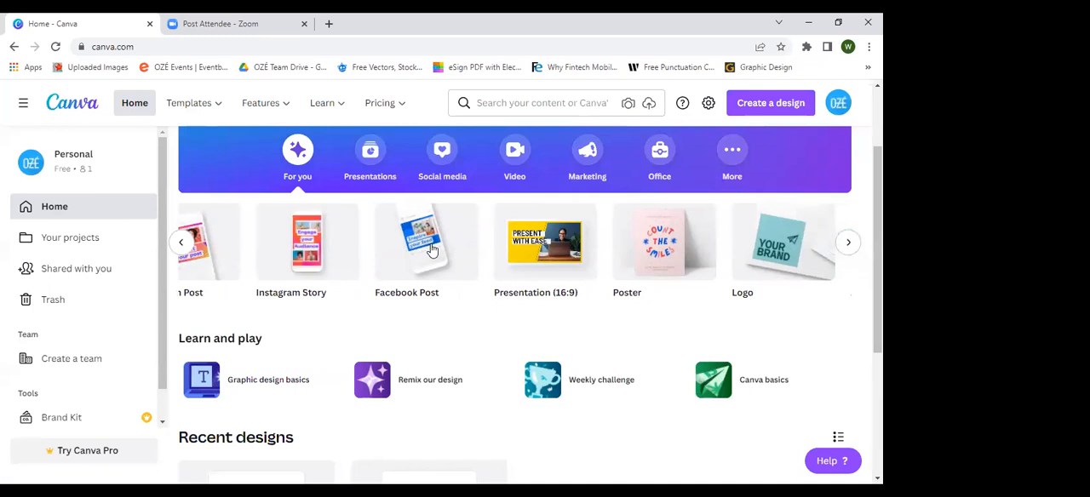
{"action": "scroll", "coordinate": [448, 250], "scroll_direction": "left", "scroll_amount": 2}
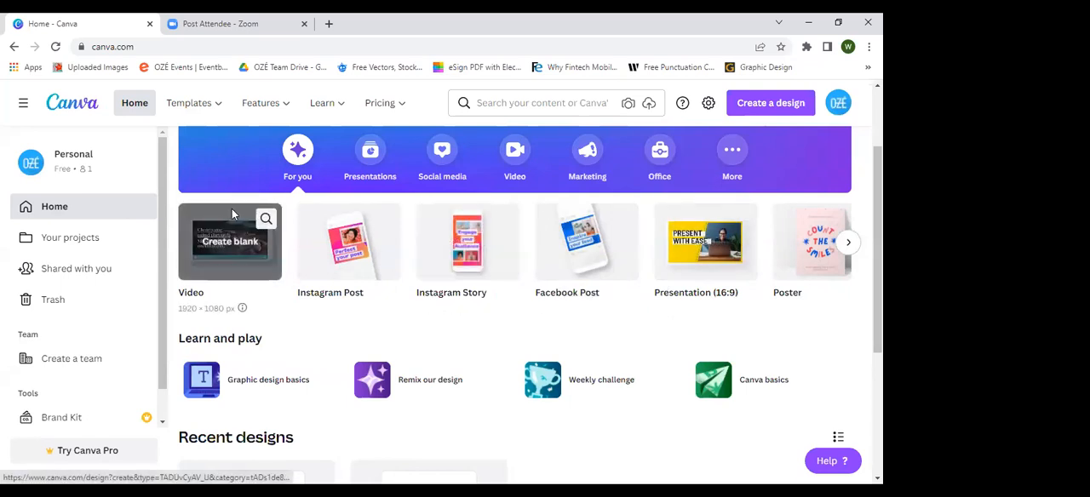
Step: Reopen Your projects and review its recent designs, folders and designs sections
{"action": "left_click", "coordinate": [126, 246]}
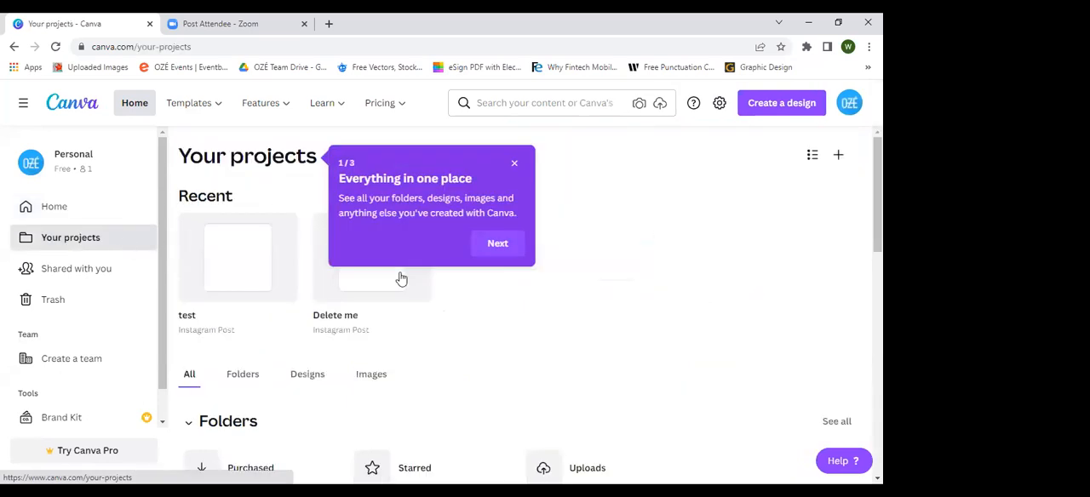
{"action": "scroll", "coordinate": [400, 278], "scroll_direction": "down", "scroll_amount": 2}
{"action": "scroll", "coordinate": [400, 278], "scroll_direction": "up", "scroll_amount": 2}
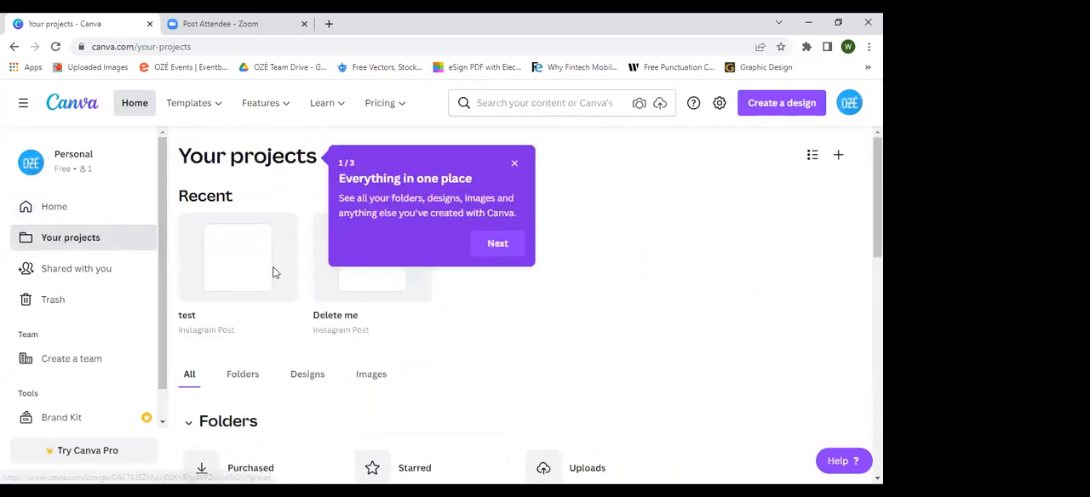
{"action": "scroll", "coordinate": [453, 325], "scroll_direction": "down", "scroll_amount": 2}
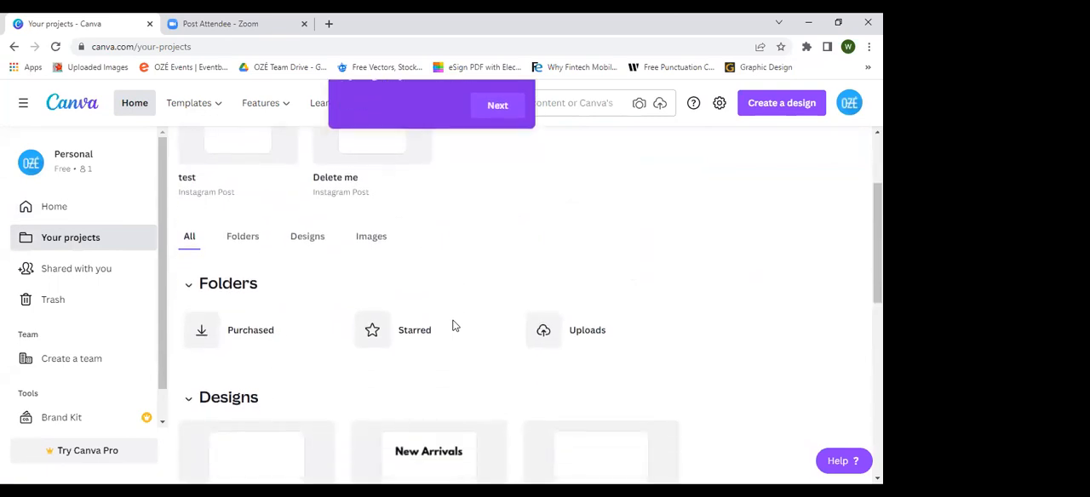
{"action": "scroll", "coordinate": [374, 261], "scroll_direction": "up", "scroll_amount": 1}
{"action": "scroll", "coordinate": [374, 260], "scroll_direction": "up", "scroll_amount": 1}
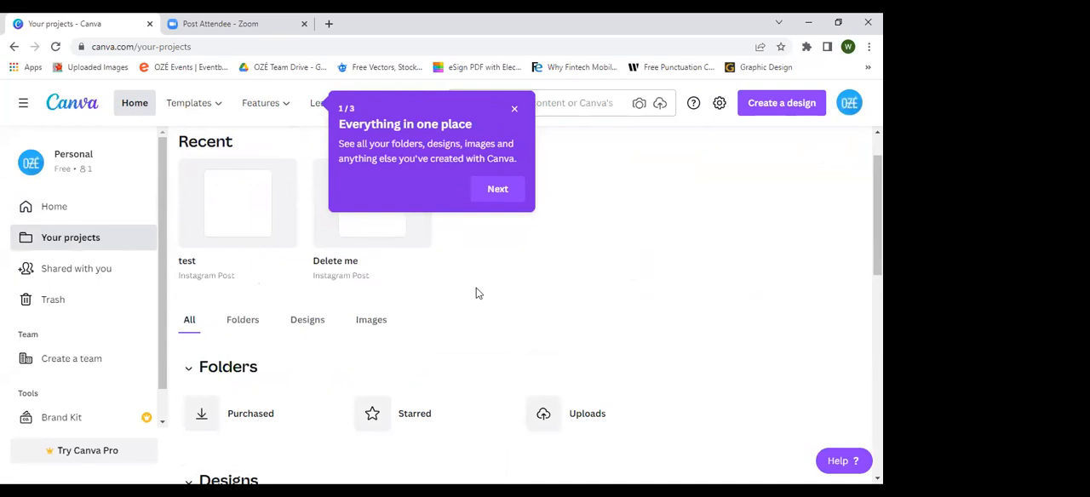
Step: View the Shared with you page and the Images, Videos and Designs categories of the Trash
{"action": "left_click", "coordinate": [77, 270]}
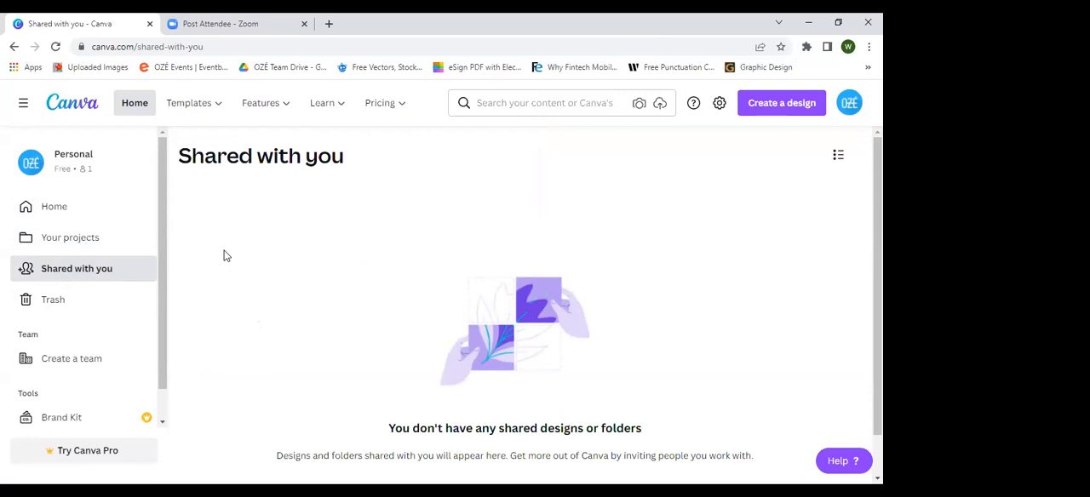
{"action": "left_click", "coordinate": [98, 306]}
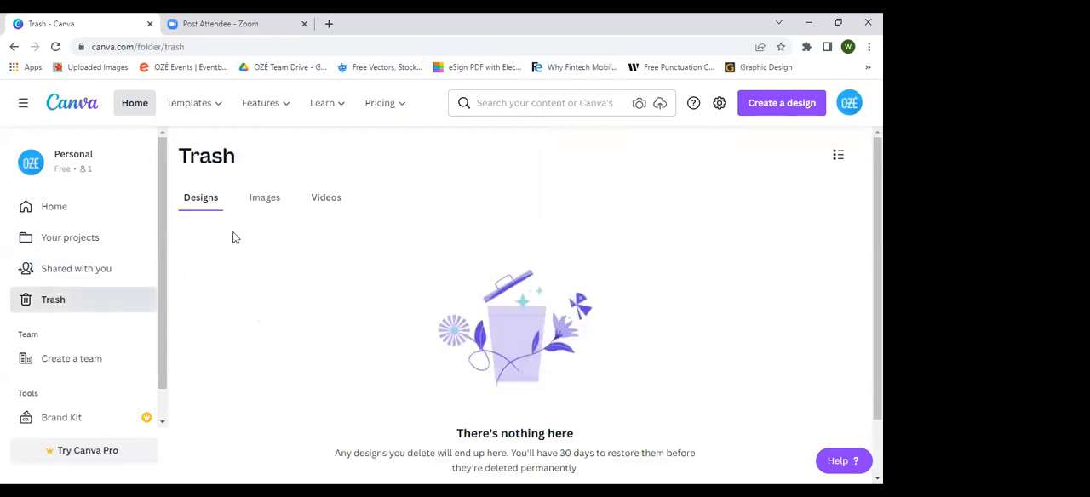
{"action": "left_click", "coordinate": [271, 203]}
{"action": "left_click", "coordinate": [325, 201]}
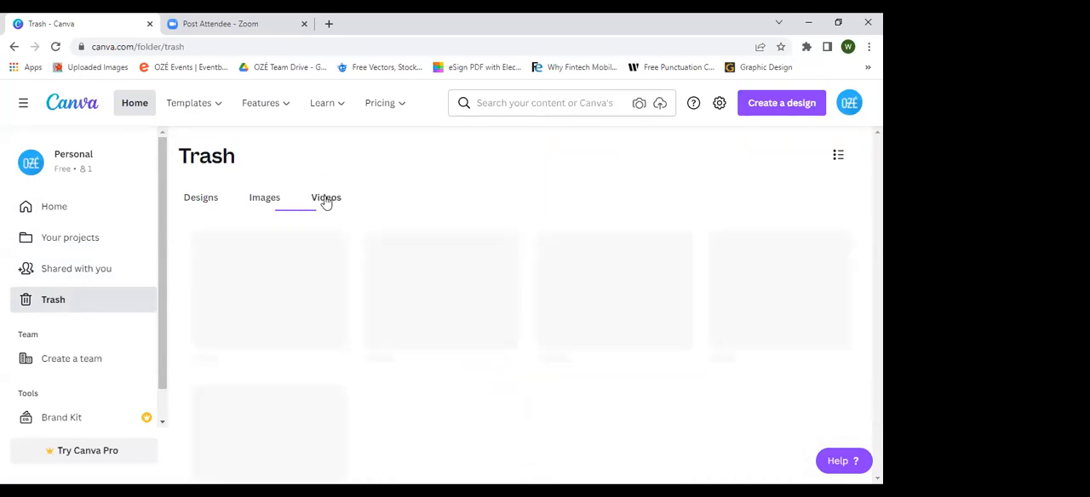
{"action": "left_click", "coordinate": [220, 201]}
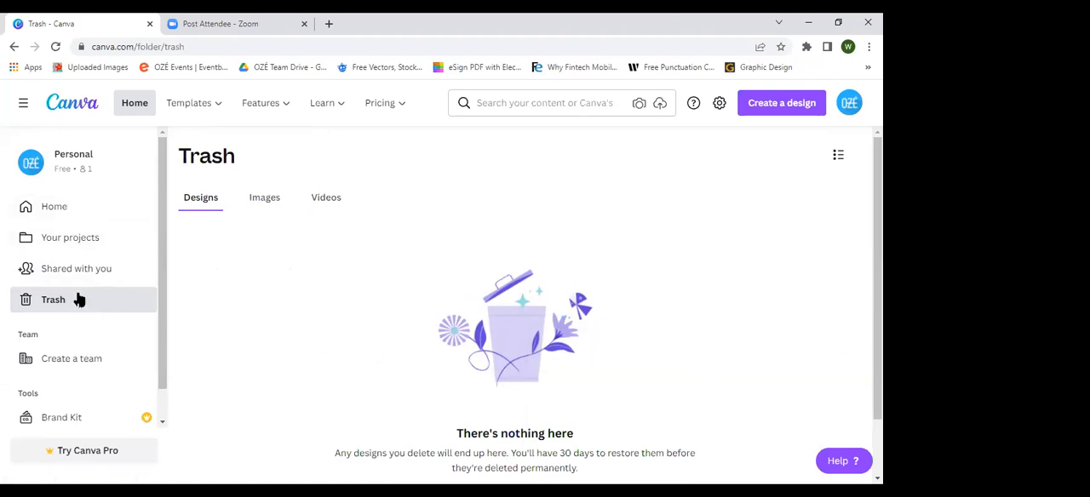
Step: Look at the team creation form with its name and logo fields, and close it without creating a team
{"action": "scroll", "coordinate": [68, 327], "scroll_direction": "down", "scroll_amount": 1}
{"action": "left_click", "coordinate": [68, 327]}
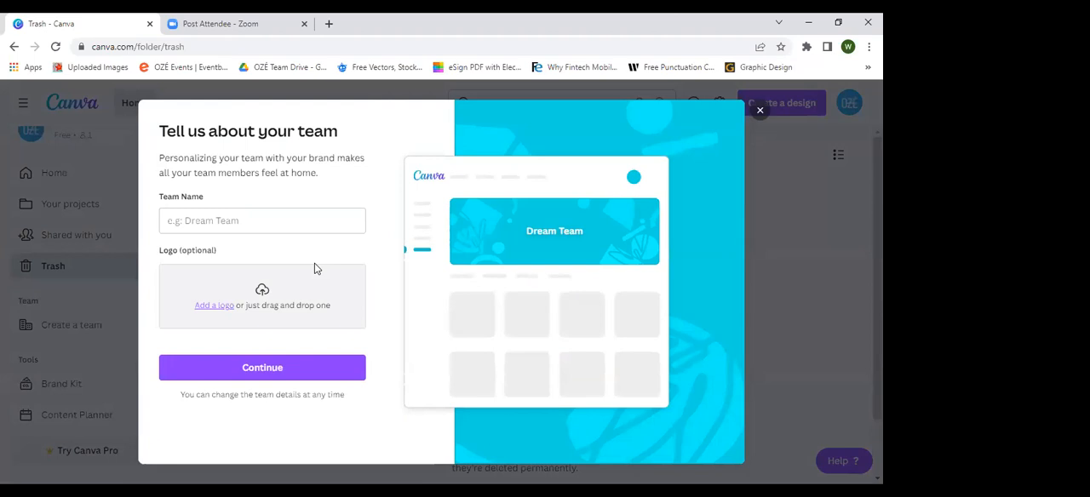
{"action": "left_click", "coordinate": [239, 221]}
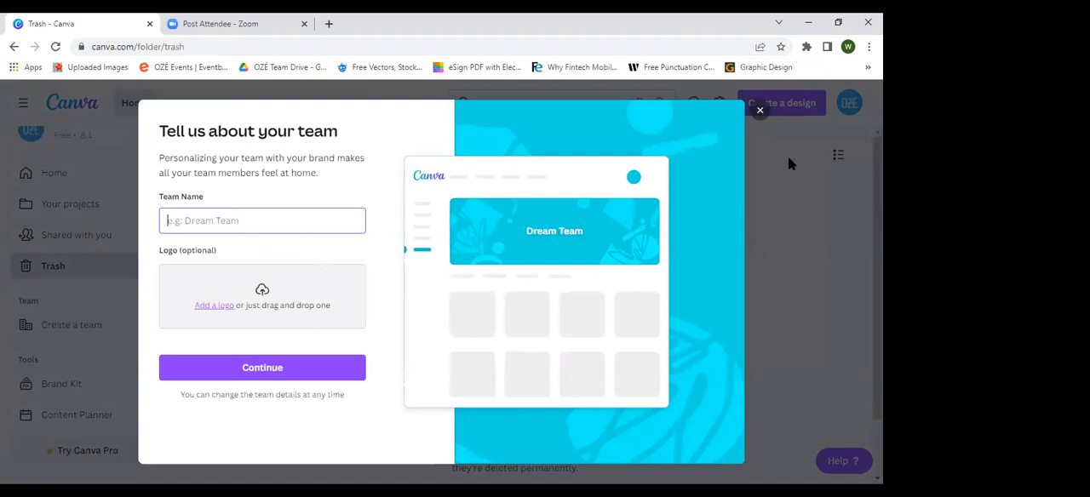
{"action": "left_click", "coordinate": [760, 112]}
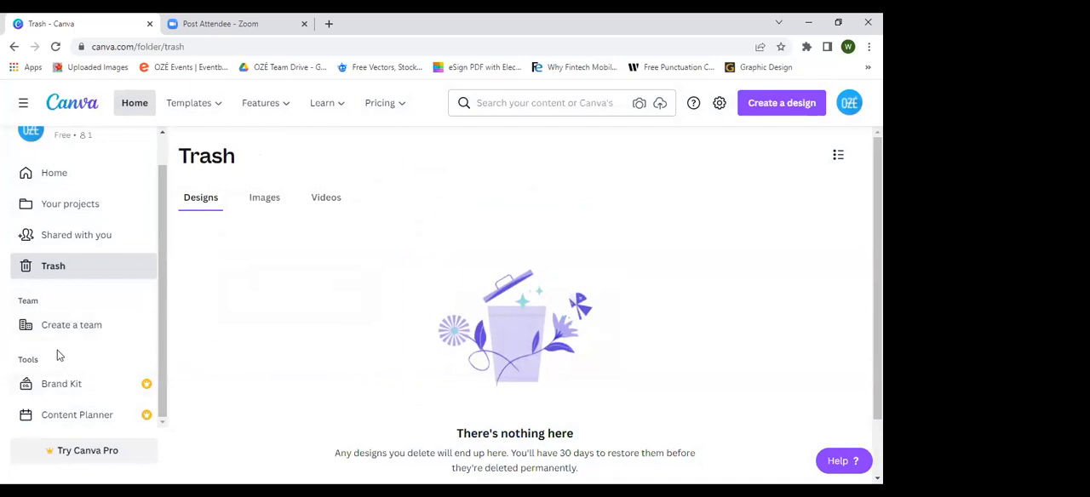
Step: Open the Brand Kit page and review its brand logos, brand colors and brand fonts sections
{"action": "left_click", "coordinate": [90, 386]}
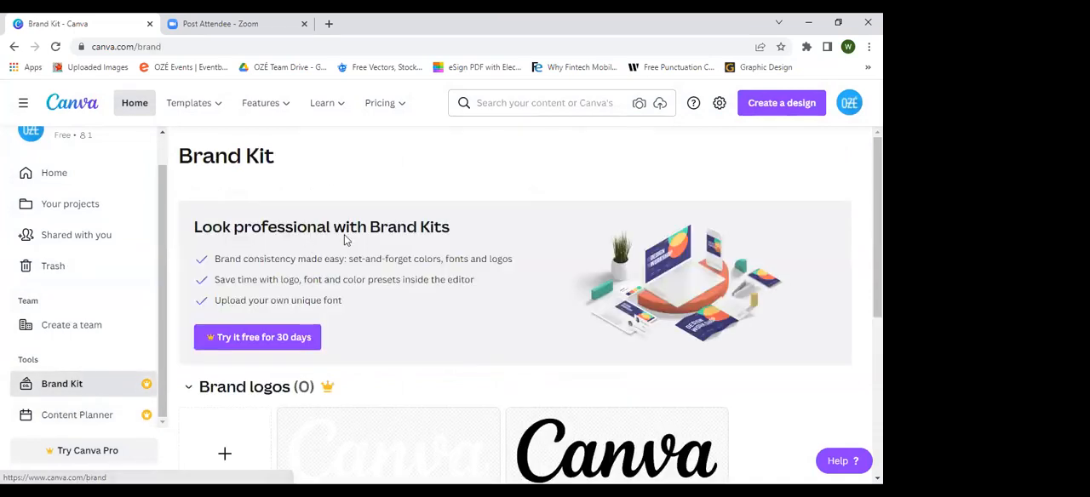
{"action": "scroll", "coordinate": [484, 244], "scroll_direction": "down", "scroll_amount": 2}
{"action": "scroll", "coordinate": [484, 244], "scroll_direction": "up", "scroll_amount": 2}
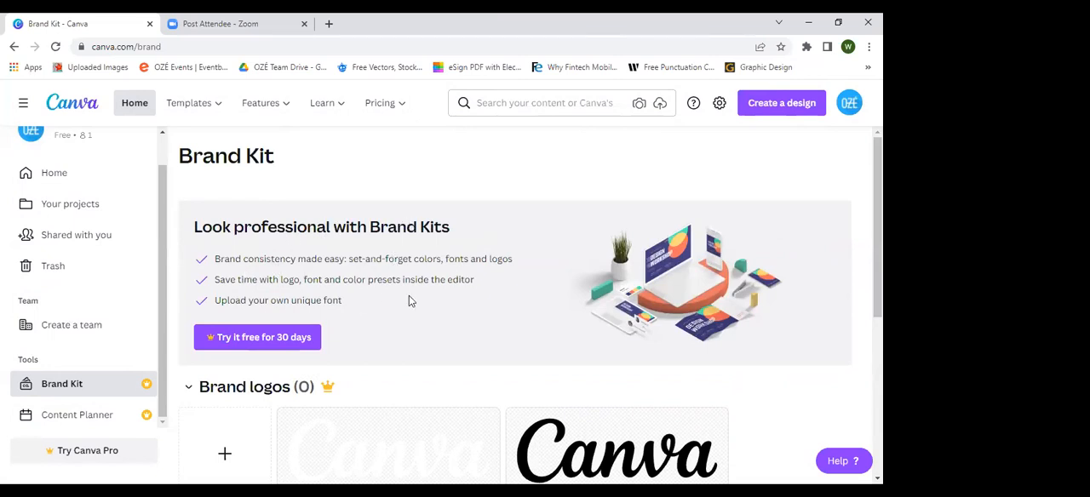
{"action": "scroll", "coordinate": [432, 304], "scroll_direction": "down", "scroll_amount": 1}
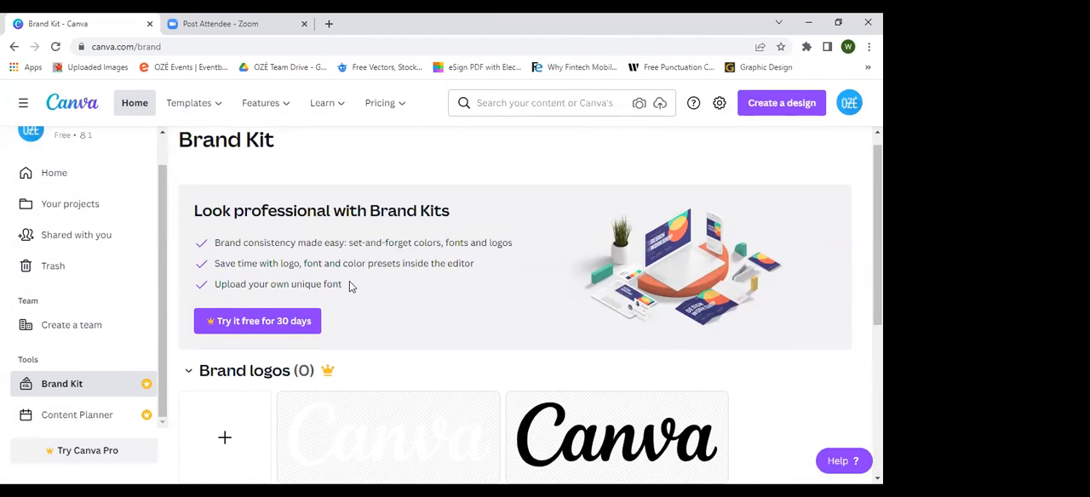
{"action": "scroll", "coordinate": [350, 286], "scroll_direction": "down", "scroll_amount": 3}
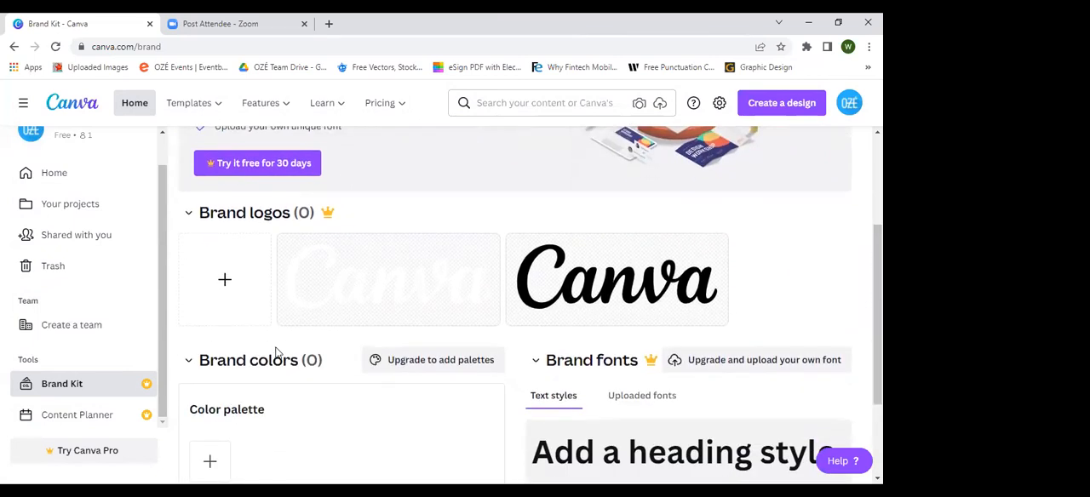
{"action": "scroll", "coordinate": [375, 356], "scroll_direction": "down", "scroll_amount": 1}
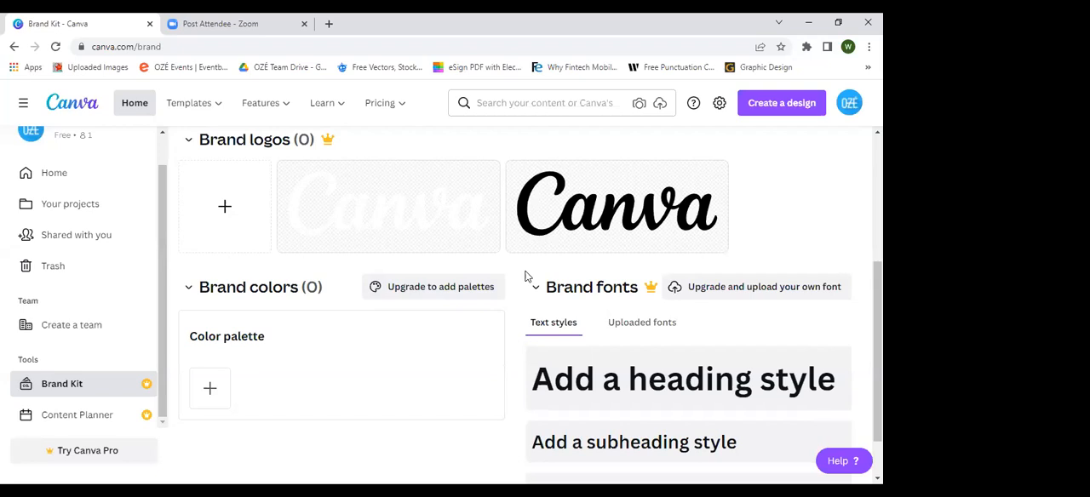
Step: Open the Content Planner calendar and dismiss the tip about planning designs in advance
{"action": "left_click", "coordinate": [149, 396]}
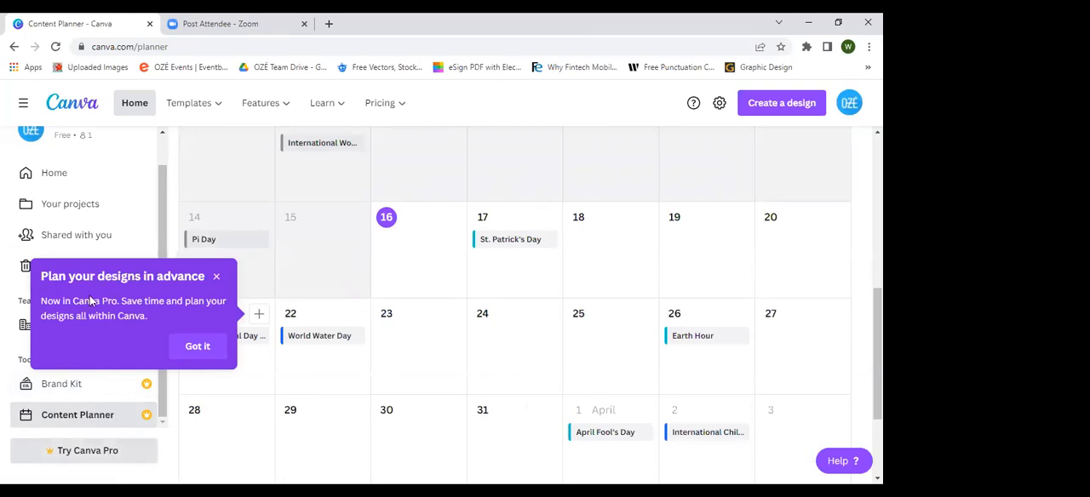
{"action": "left_click", "coordinate": [216, 276]}
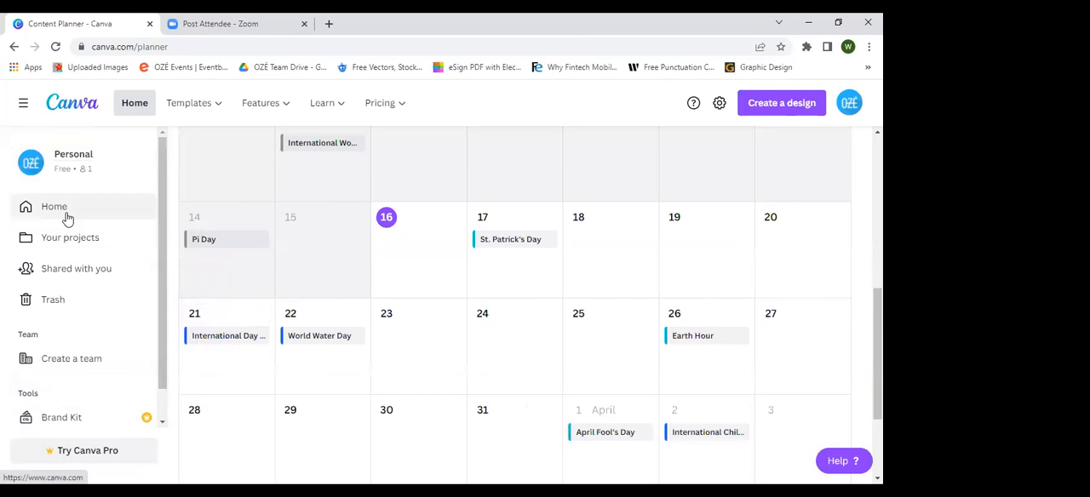
Step: Return to the home page and open the list of design types for creating a new design
{"action": "left_click", "coordinate": [53, 207]}
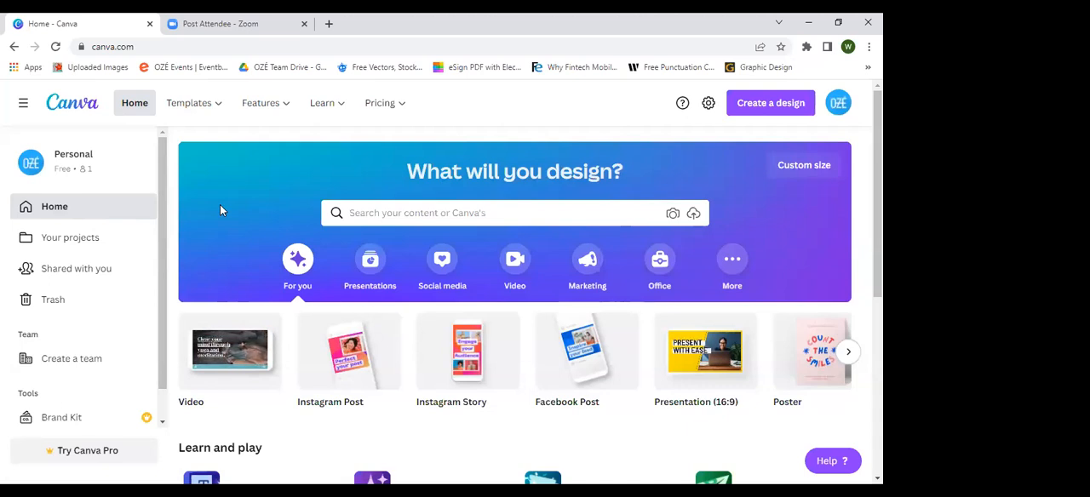
{"action": "mouse_move", "coordinate": [345, 120]}
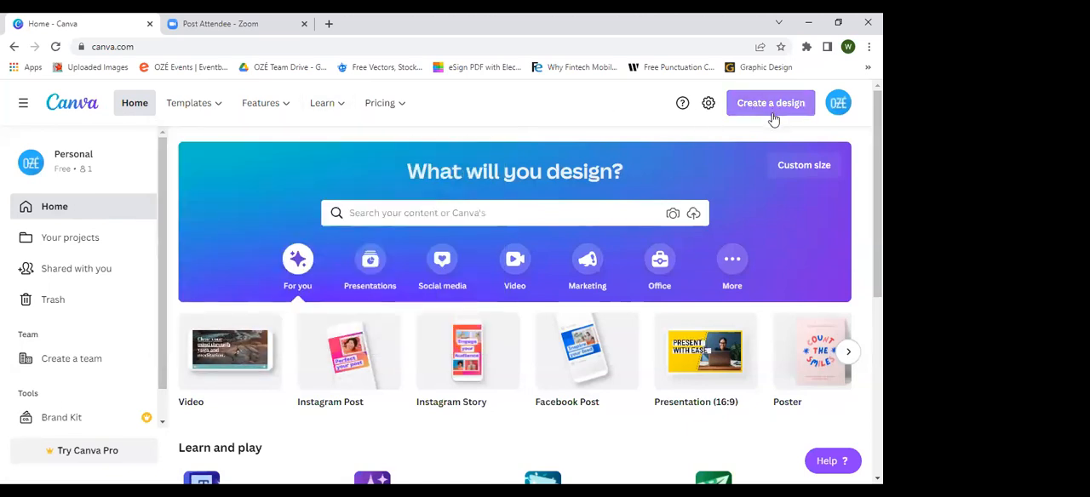
{"action": "left_click", "coordinate": [771, 116]}
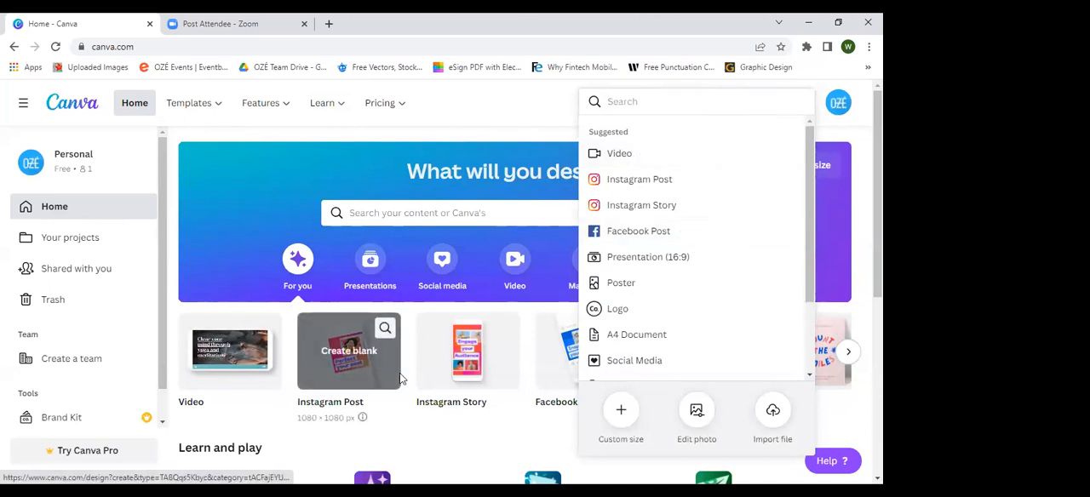
Step: Create a new Instagram Post design and title it "Arrivals"
{"action": "left_click", "coordinate": [701, 176]}
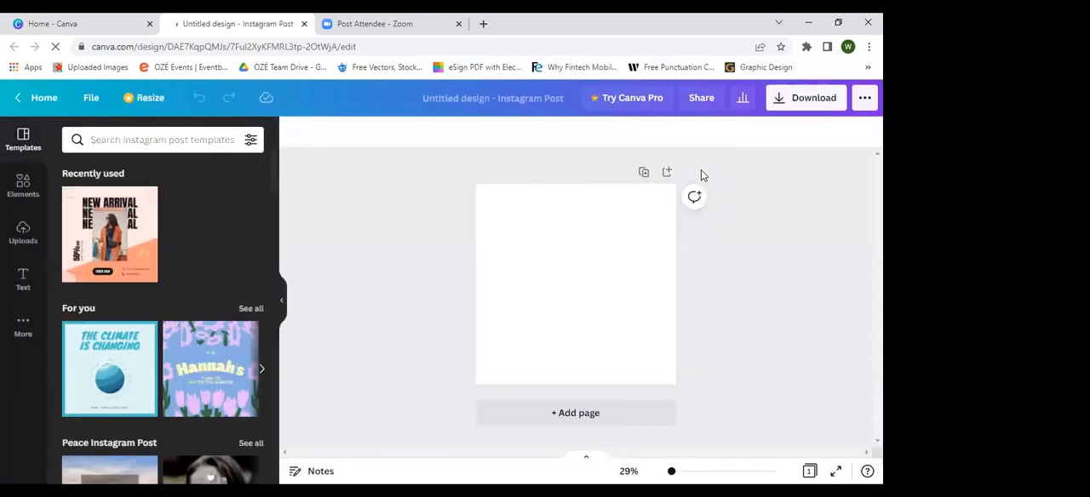
{"action": "left_click", "coordinate": [486, 97]}
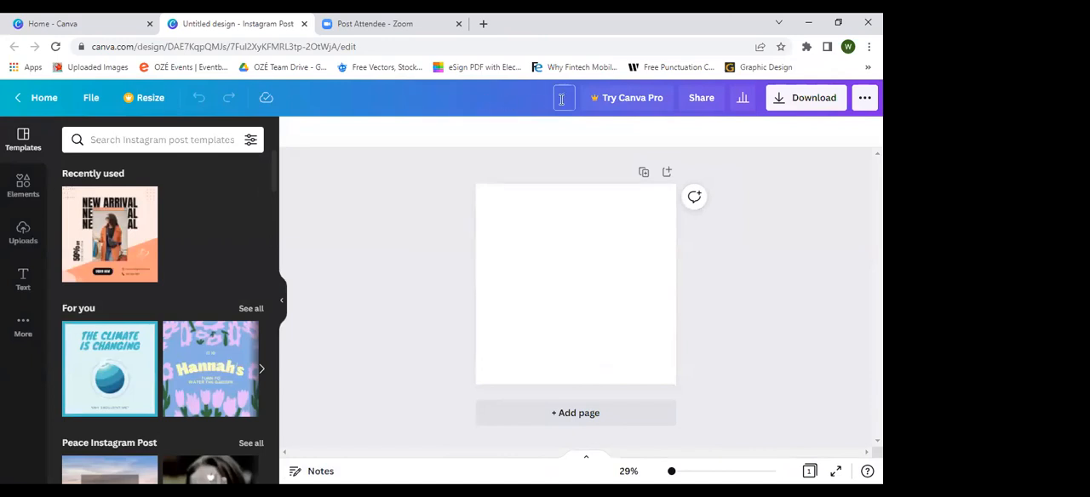
{"action": "type", "text": "Ar"}
{"action": "type", "text": "ri"}
{"action": "type", "text": "ival"}
{"action": "type", "text": "s"}
{"action": "left_click", "coordinate": [482, 148]}
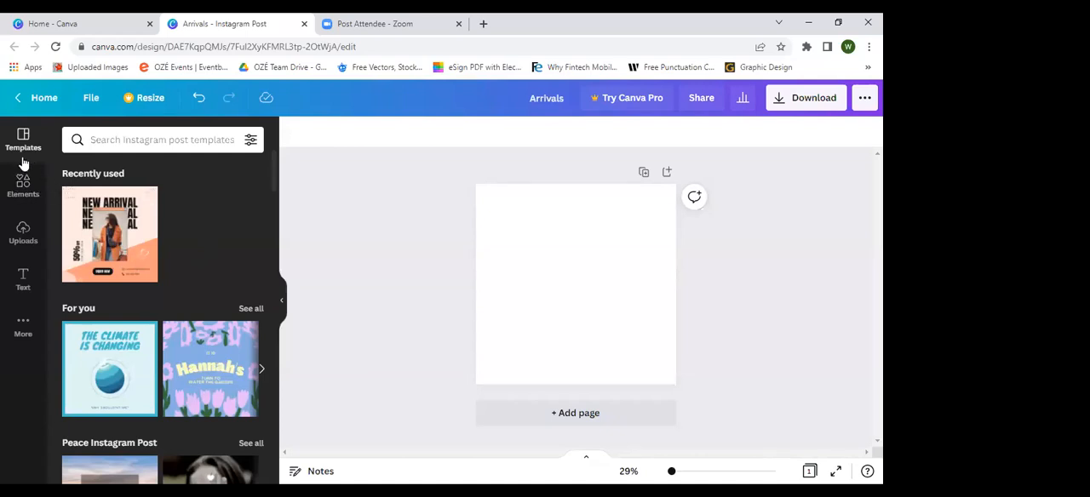
Step: Search the Instagram post templates for "birthday" and browse the matching designs
{"action": "scroll", "coordinate": [152, 316], "scroll_direction": "down", "scroll_amount": 3}
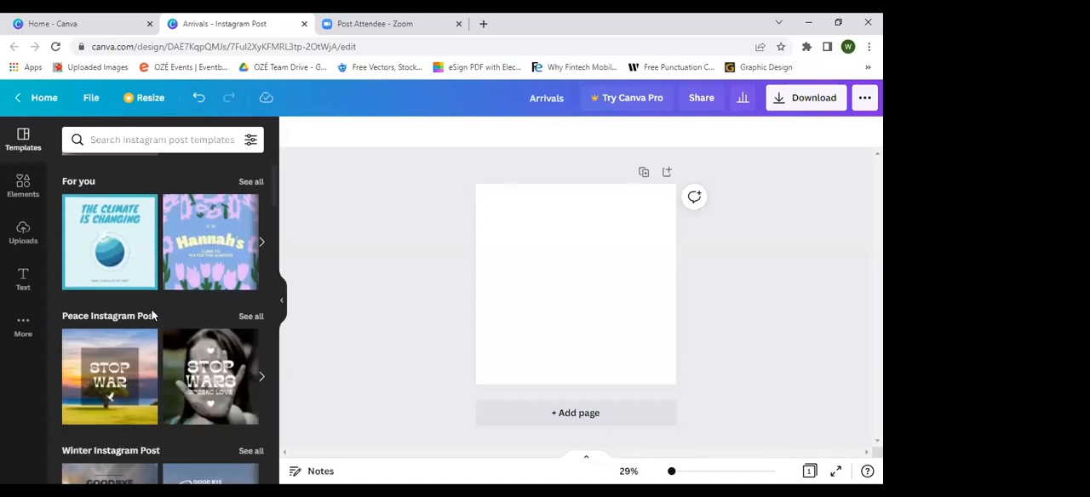
{"action": "scroll", "coordinate": [151, 316], "scroll_direction": "down", "scroll_amount": 1}
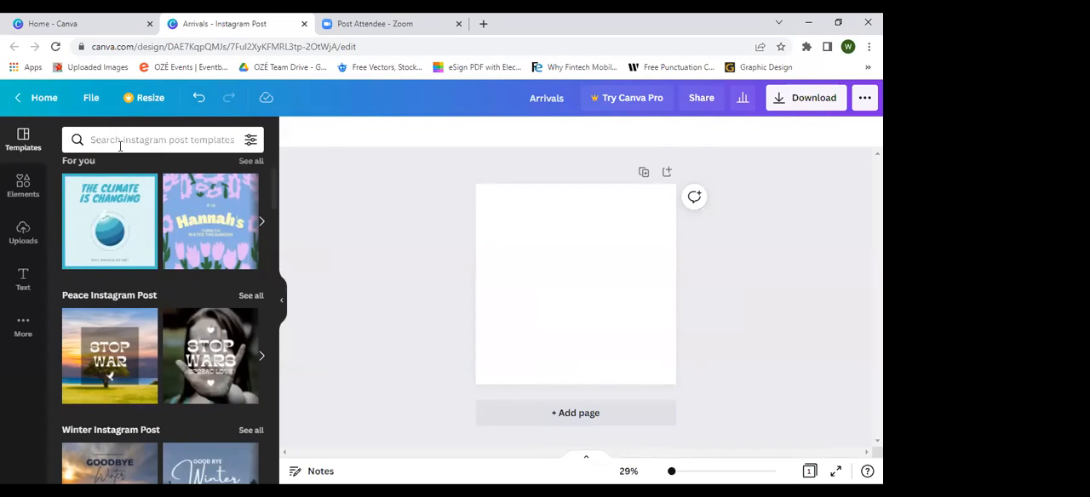
{"action": "left_click", "coordinate": [120, 143]}
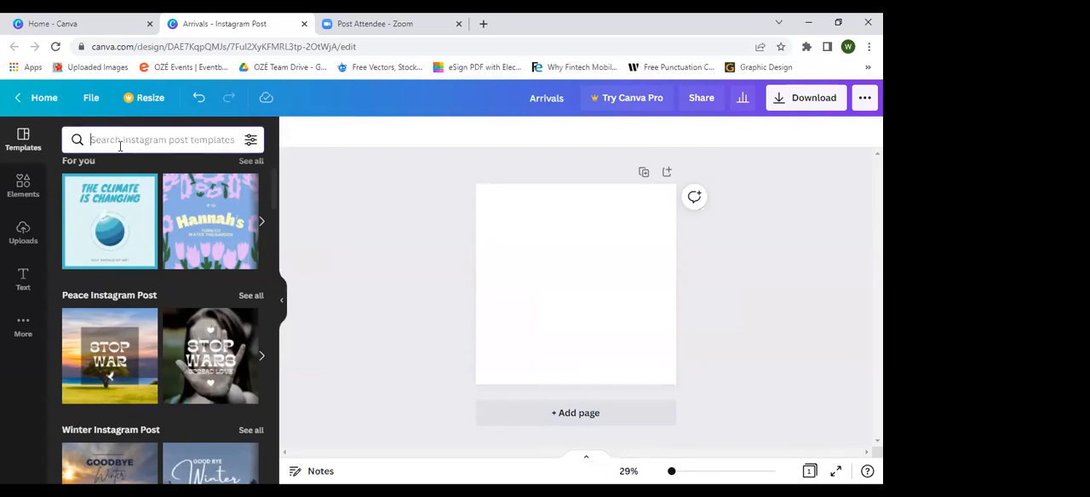
{"action": "type", "text": "bi"}
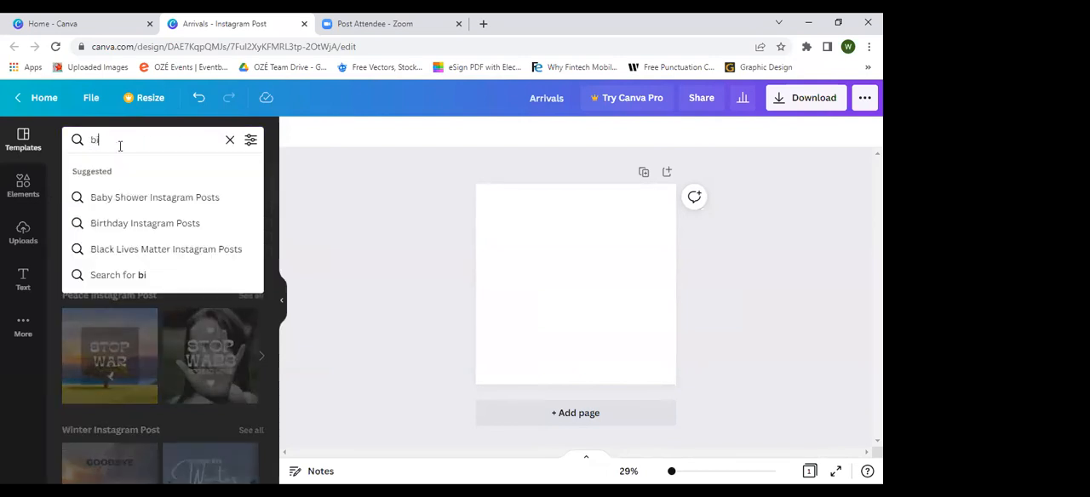
{"action": "type", "text": "rthday"}
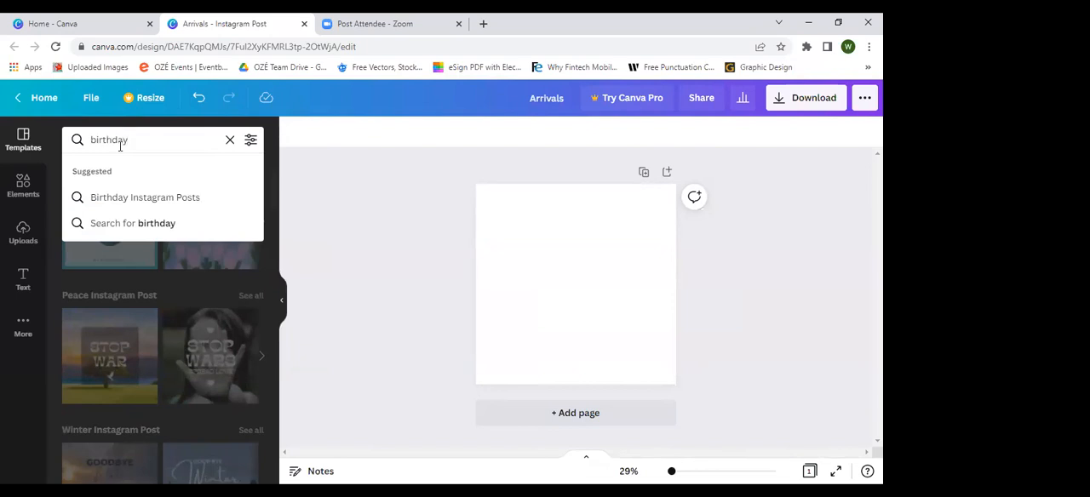
{"action": "key", "text": "Return"}
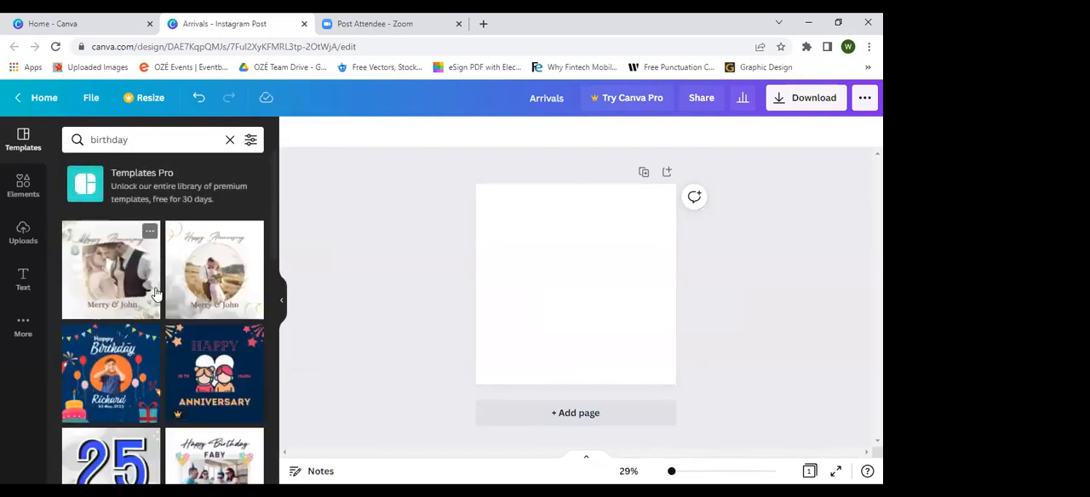
{"action": "scroll", "coordinate": [156, 294], "scroll_direction": "down", "scroll_amount": 2}
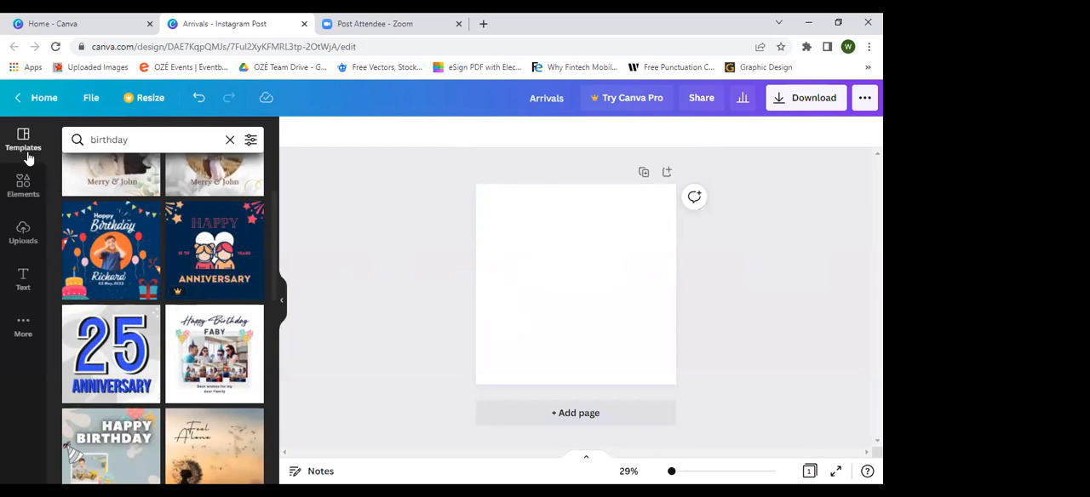
{"action": "scroll", "coordinate": [213, 315], "scroll_direction": "down", "scroll_amount": 3}
Step: Clear the template search and browse the suggested Instagram post template categories
{"action": "left_click", "coordinate": [229, 146]}
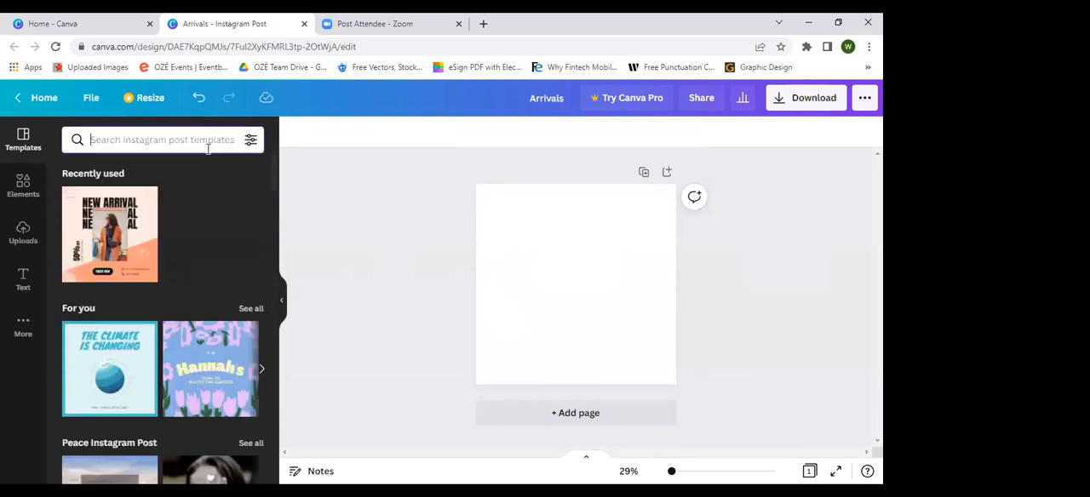
{"action": "scroll", "coordinate": [174, 172], "scroll_direction": "down", "scroll_amount": 3}
{"action": "scroll", "coordinate": [173, 171], "scroll_direction": "down", "scroll_amount": 10}
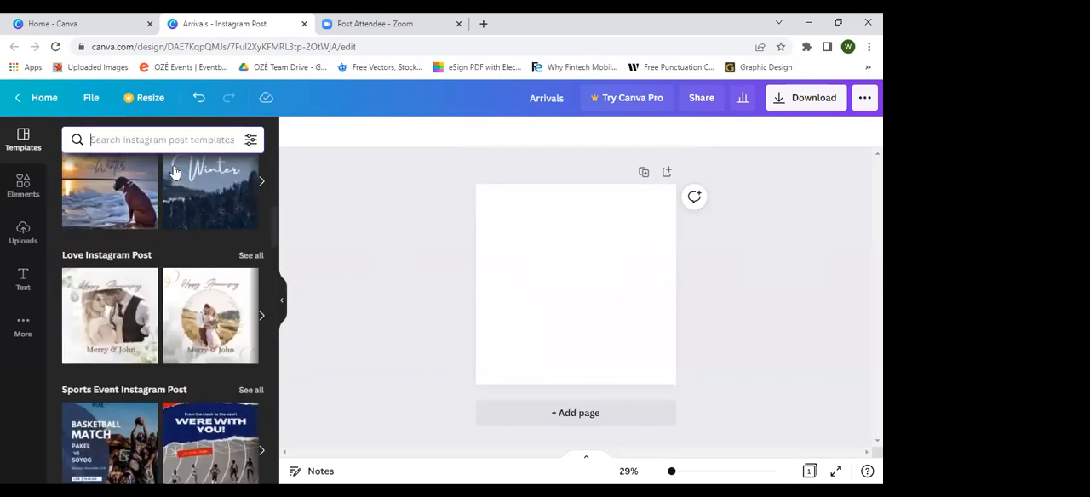
{"action": "scroll", "coordinate": [174, 171], "scroll_direction": "up", "scroll_amount": 15}
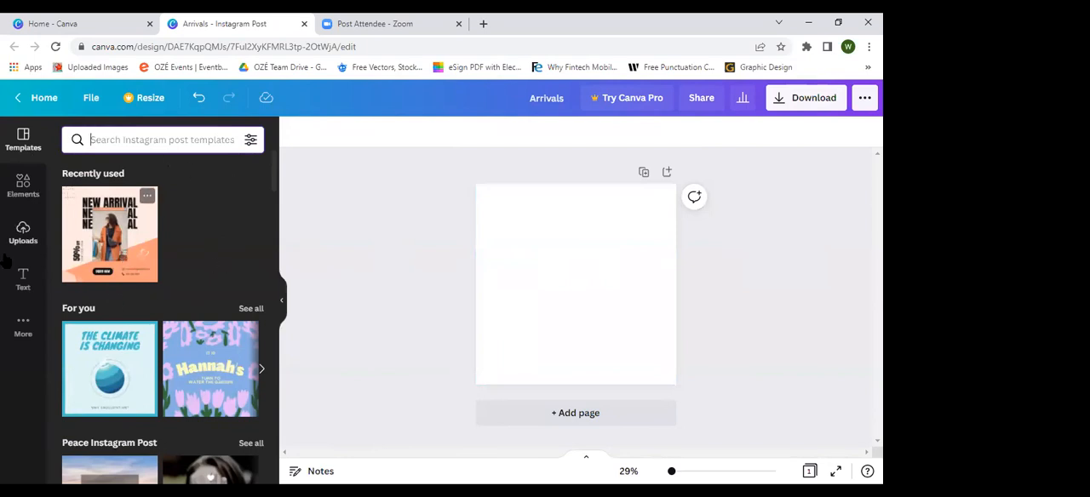
Step: Browse the full Lines & Shapes collection among the design elements, and return to the elements overview
{"action": "left_click", "coordinate": [12, 198]}
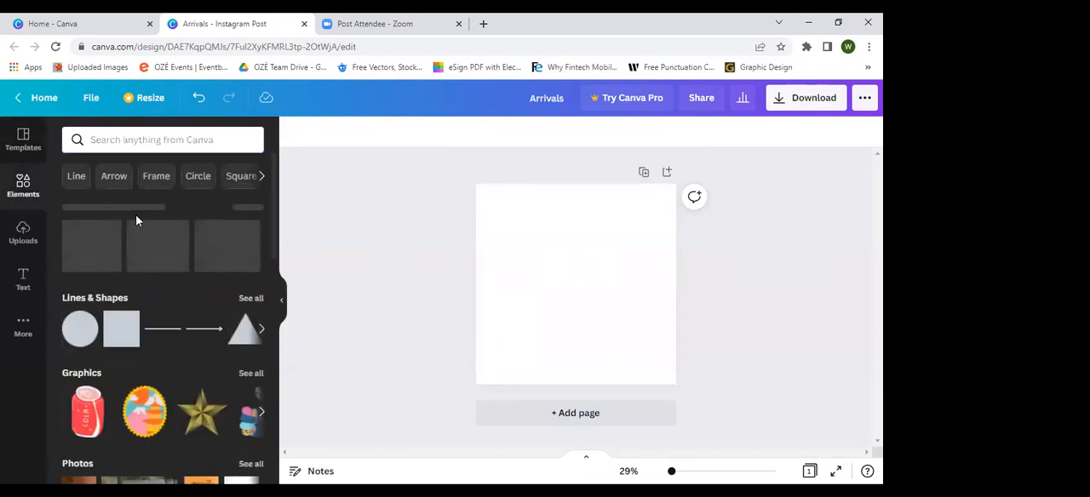
{"action": "scroll", "coordinate": [104, 274], "scroll_direction": "down", "scroll_amount": 1}
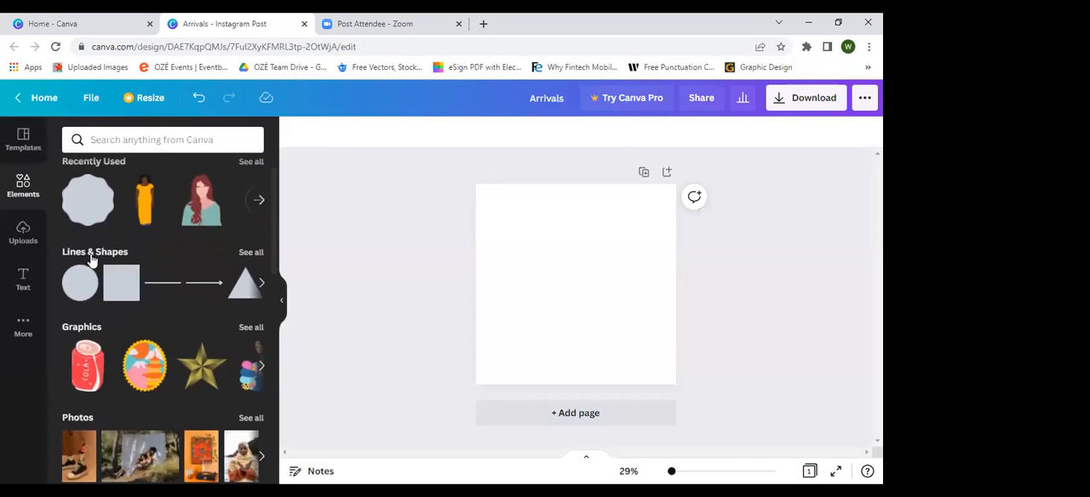
{"action": "scroll", "coordinate": [134, 242], "scroll_direction": "up", "scroll_amount": 1}
{"action": "scroll", "coordinate": [135, 247], "scroll_direction": "down", "scroll_amount": 2}
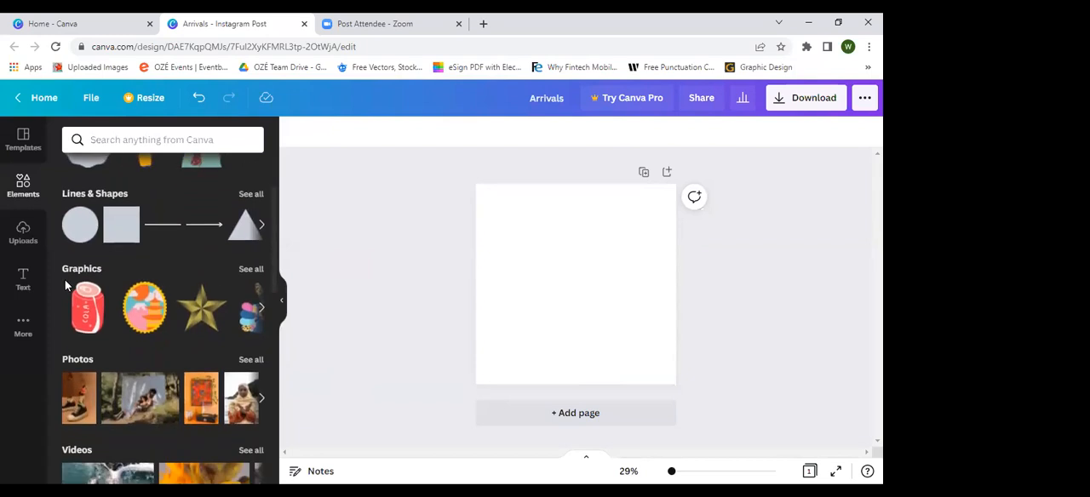
{"action": "left_click", "coordinate": [250, 195]}
{"action": "scroll", "coordinate": [196, 324], "scroll_direction": "down", "scroll_amount": 4}
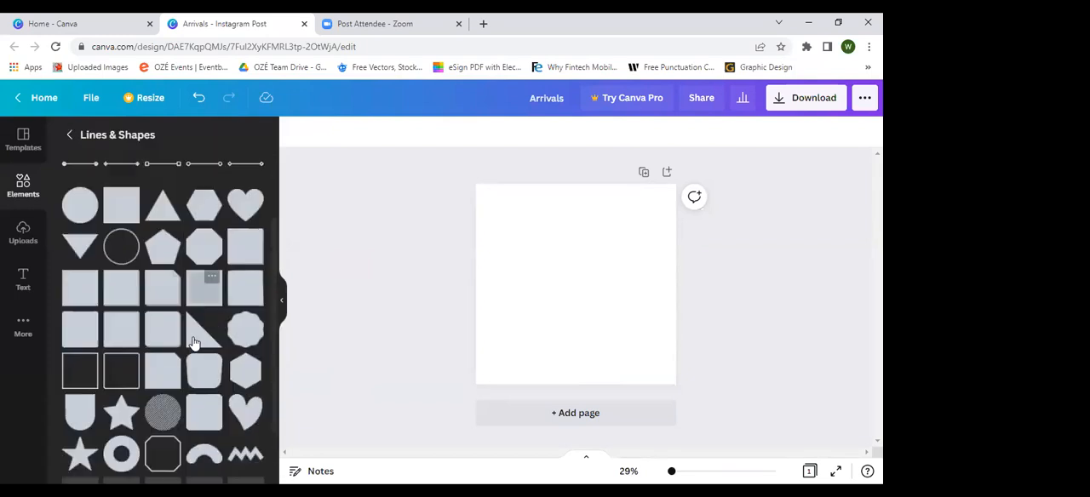
{"action": "scroll", "coordinate": [194, 340], "scroll_direction": "down", "scroll_amount": 3}
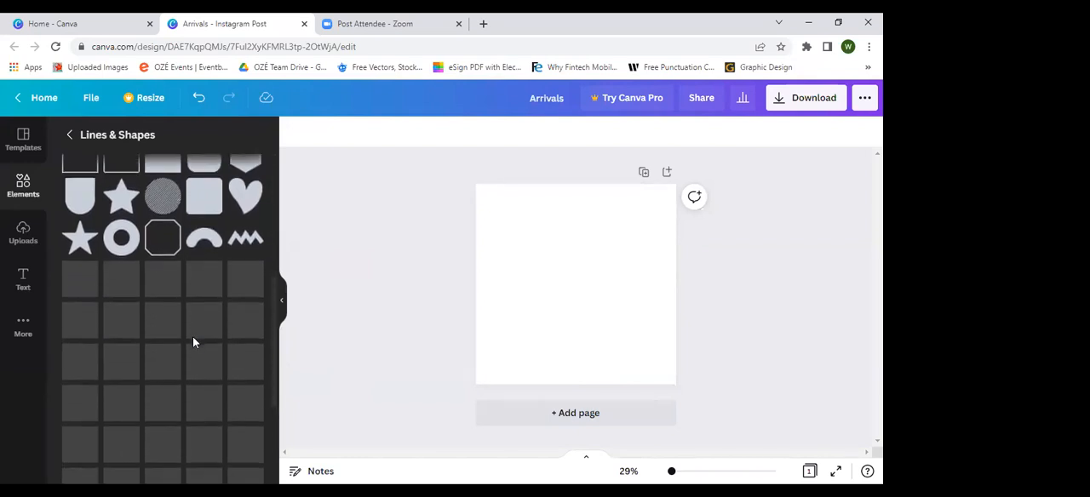
{"action": "scroll", "coordinate": [194, 341], "scroll_direction": "down", "scroll_amount": 3}
{"action": "scroll", "coordinate": [194, 341], "scroll_direction": "down", "scroll_amount": 4}
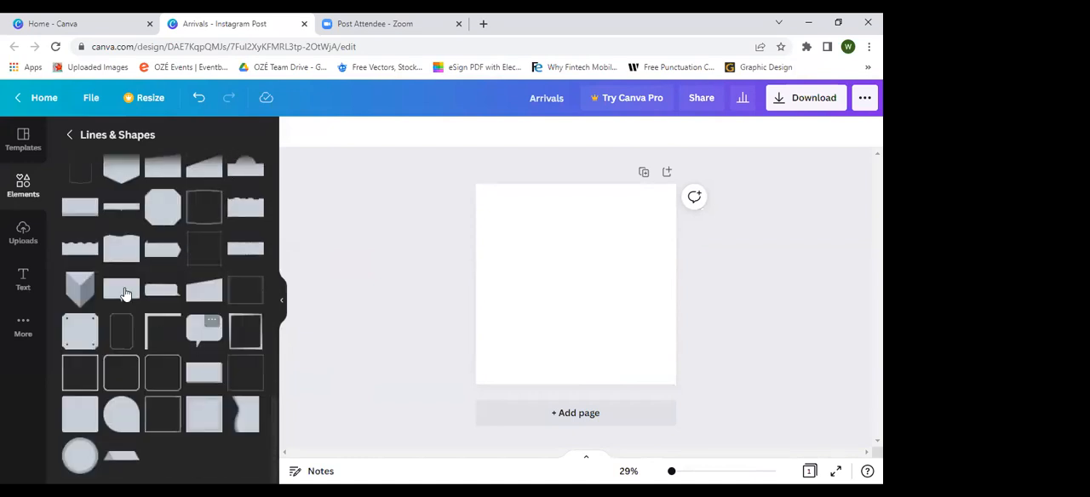
{"action": "left_click", "coordinate": [70, 136]}
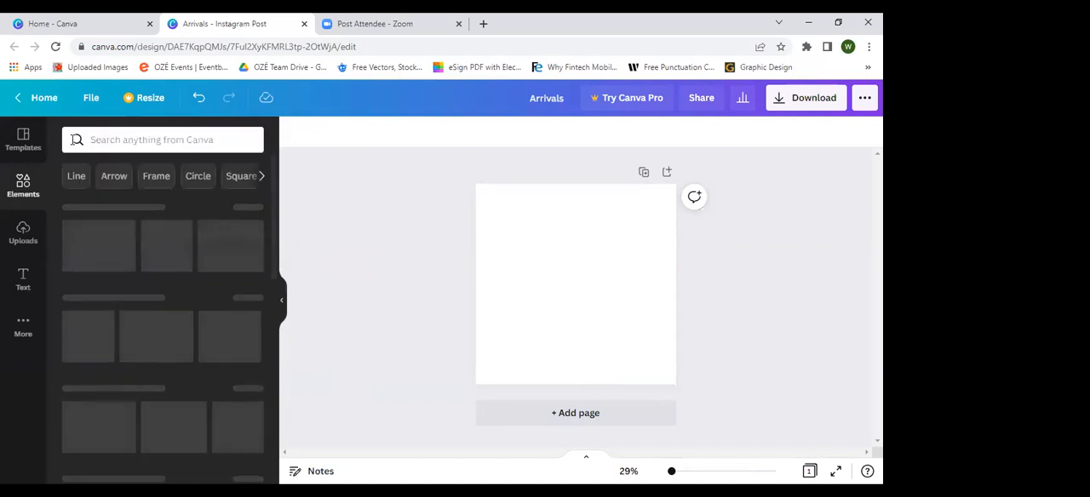
Step: Browse the full Graphics collection, including its gradients, stickers and themed sets, and view the uploaded images
{"action": "scroll", "coordinate": [122, 306], "scroll_direction": "down", "scroll_amount": 1}
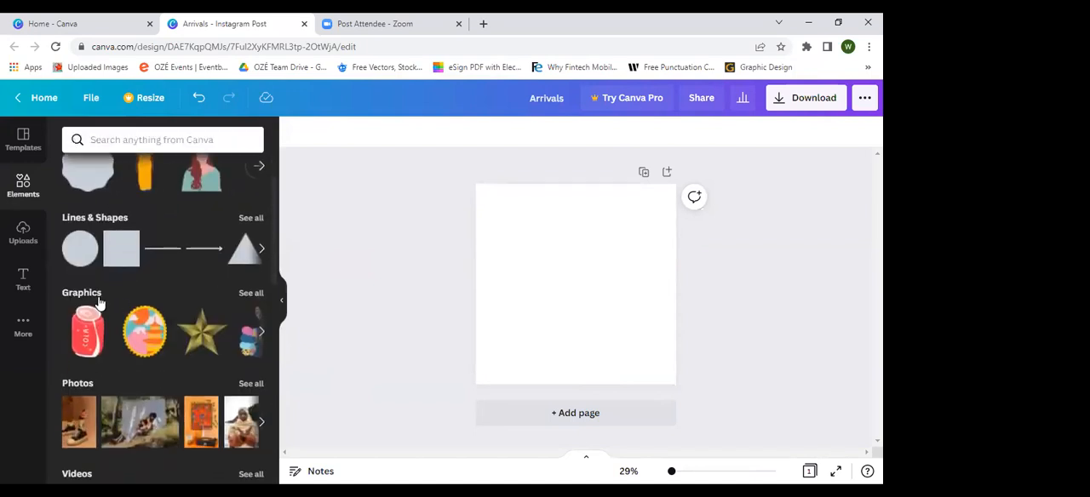
{"action": "left_click", "coordinate": [251, 294]}
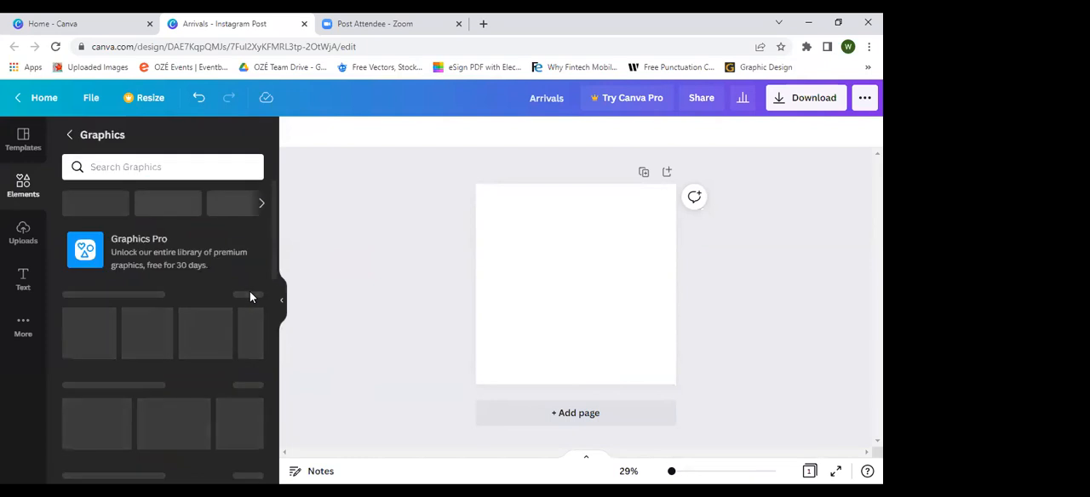
{"action": "scroll", "coordinate": [199, 241], "scroll_direction": "down", "scroll_amount": 1}
{"action": "scroll", "coordinate": [200, 240], "scroll_direction": "down", "scroll_amount": 3}
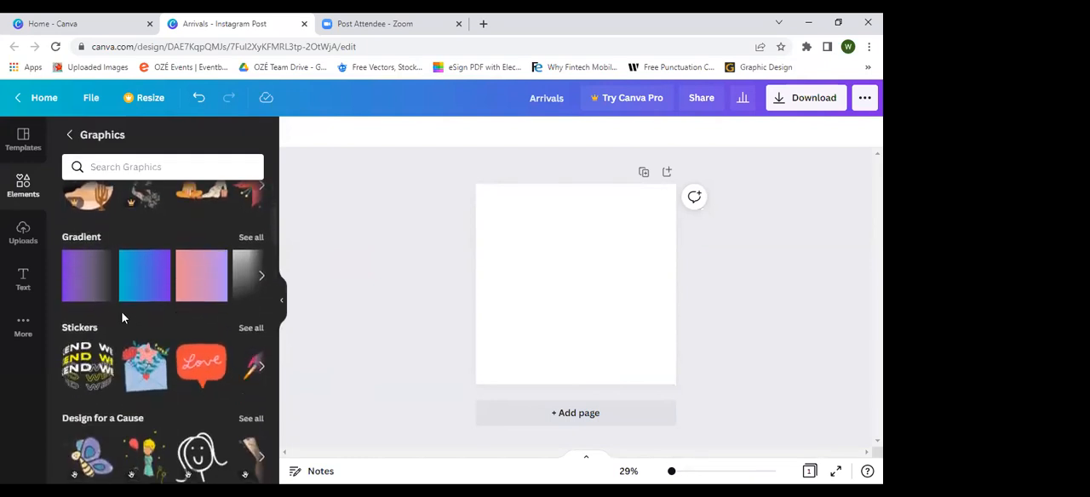
{"action": "scroll", "coordinate": [128, 302], "scroll_direction": "down", "scroll_amount": 1}
{"action": "scroll", "coordinate": [163, 299], "scroll_direction": "down", "scroll_amount": 3}
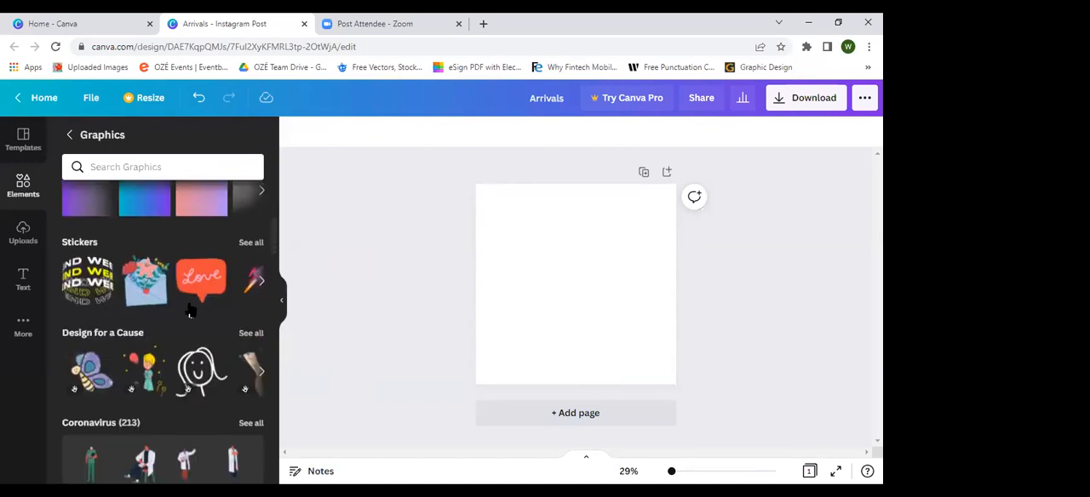
{"action": "scroll", "coordinate": [166, 320], "scroll_direction": "down", "scroll_amount": 10}
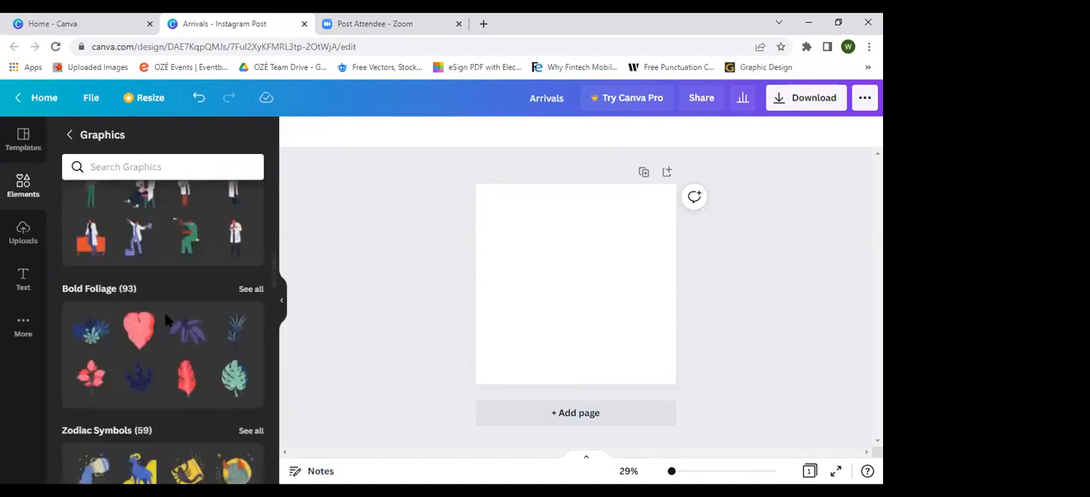
{"action": "scroll", "coordinate": [166, 320], "scroll_direction": "down", "scroll_amount": 9}
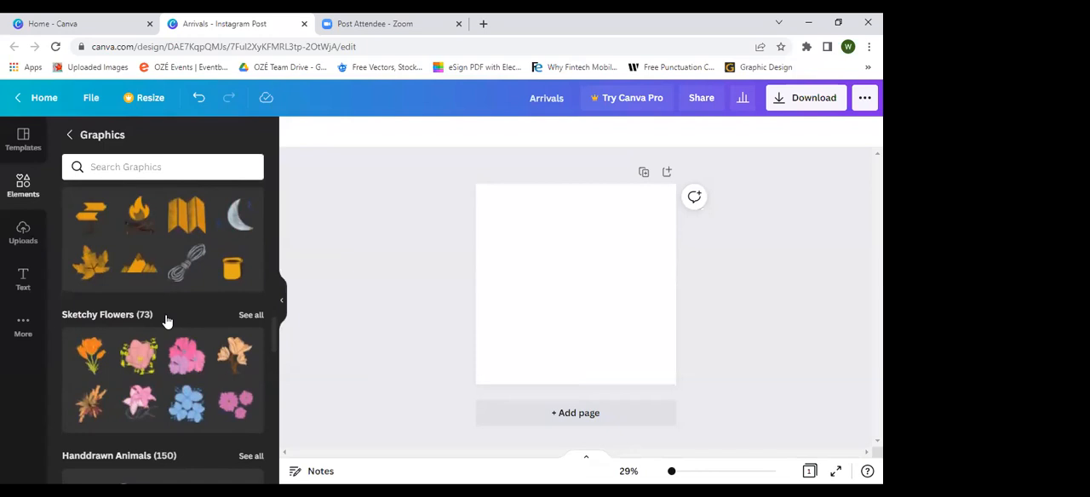
{"action": "scroll", "coordinate": [165, 313], "scroll_direction": "down", "scroll_amount": 2}
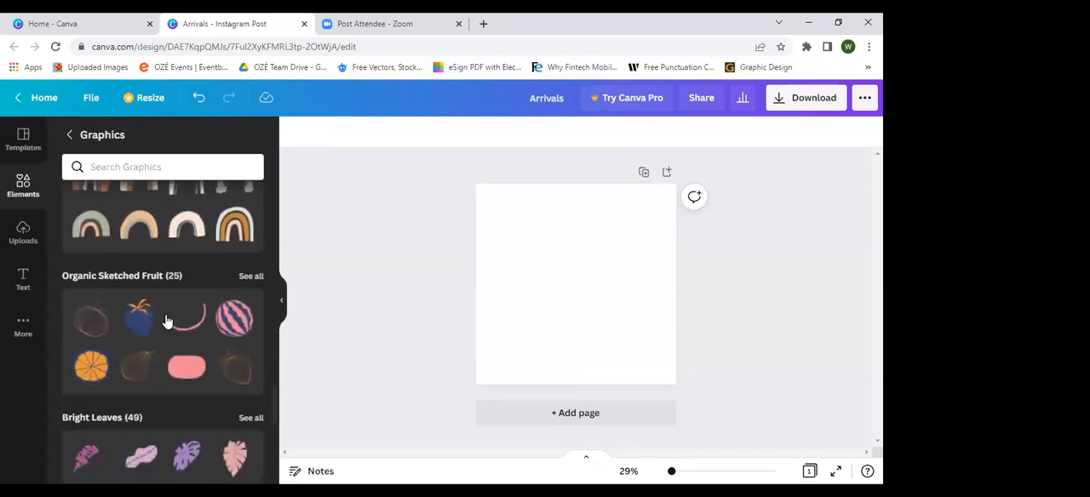
{"action": "left_click", "coordinate": [34, 250]}
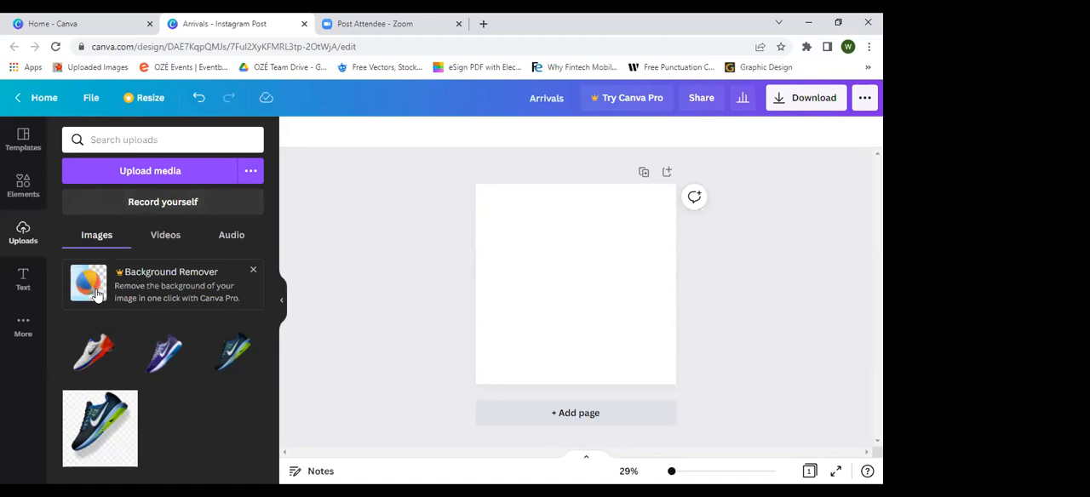
Step: Add a default heading to the page and move it up into the page's upper part
{"action": "left_click", "coordinate": [23, 283]}
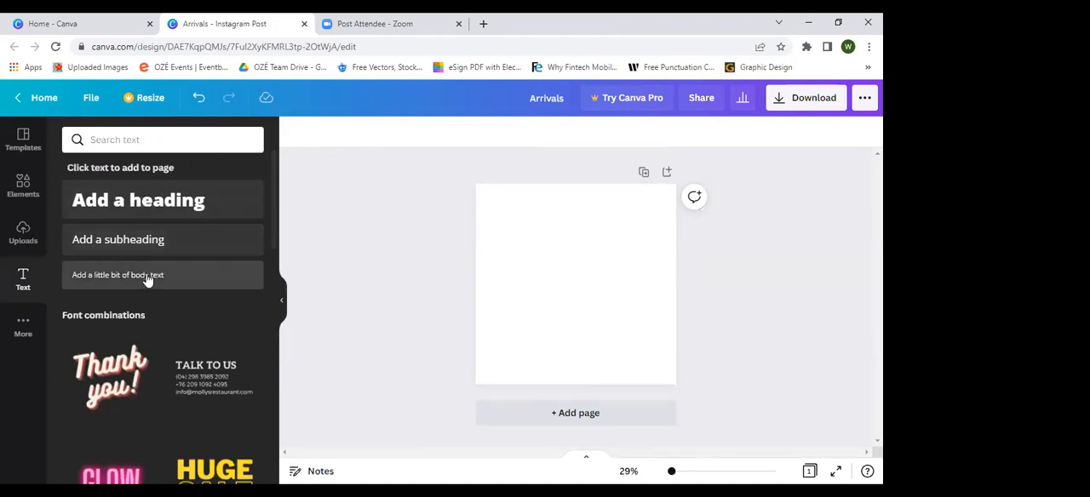
{"action": "left_click", "coordinate": [195, 204]}
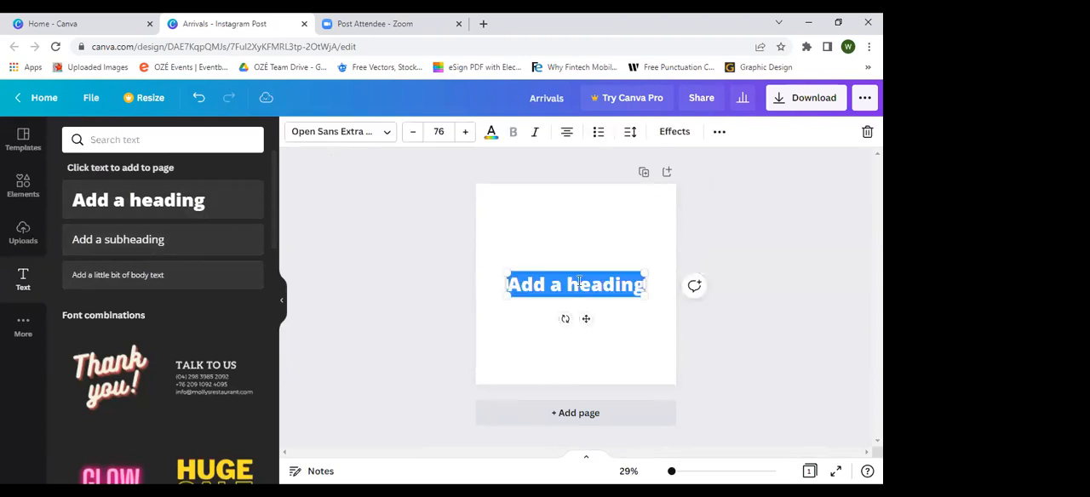
{"action": "left_click_drag", "start_coordinate": [585, 262], "coordinate": [587, 223]}
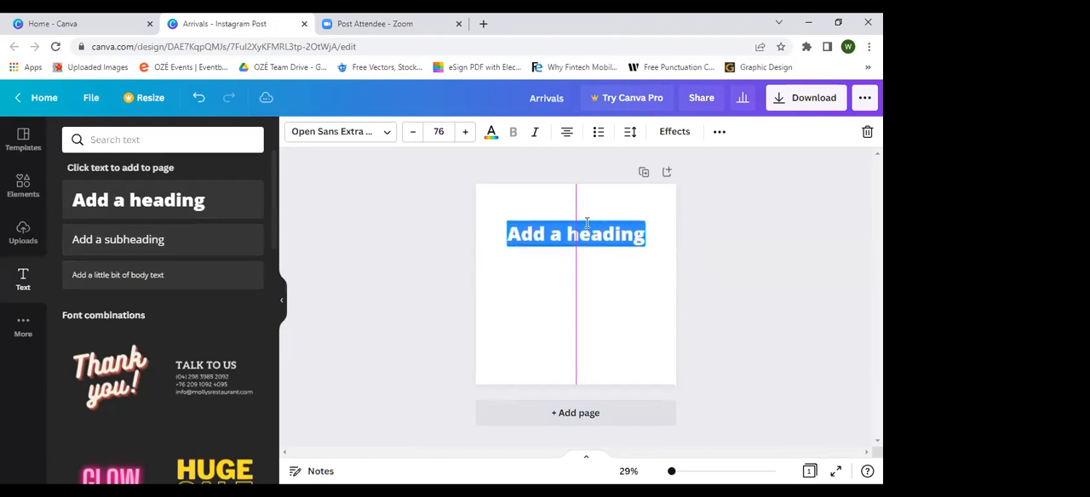
Step: Add a default subheading and a line of body text beneath the heading, and deselect the text
{"action": "left_click", "coordinate": [138, 245]}
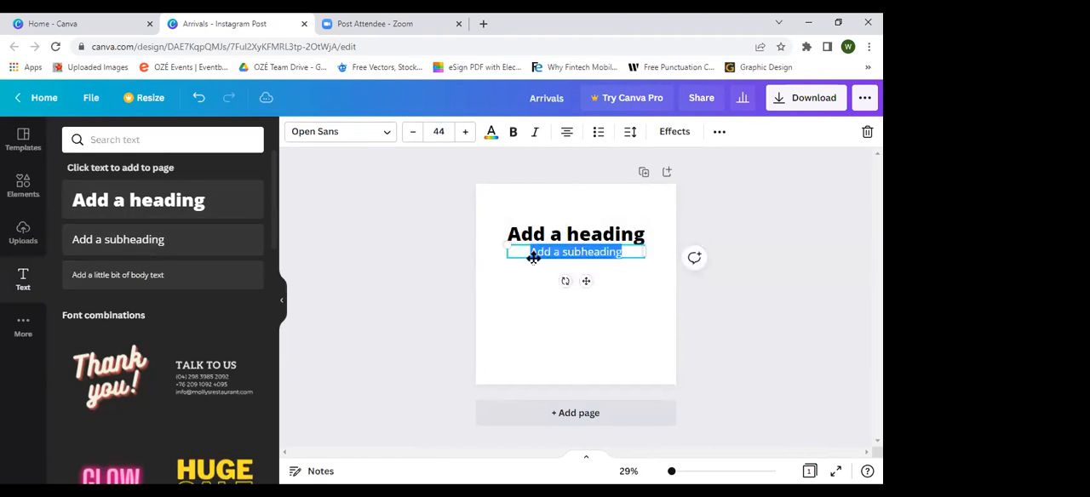
{"action": "left_click", "coordinate": [120, 275]}
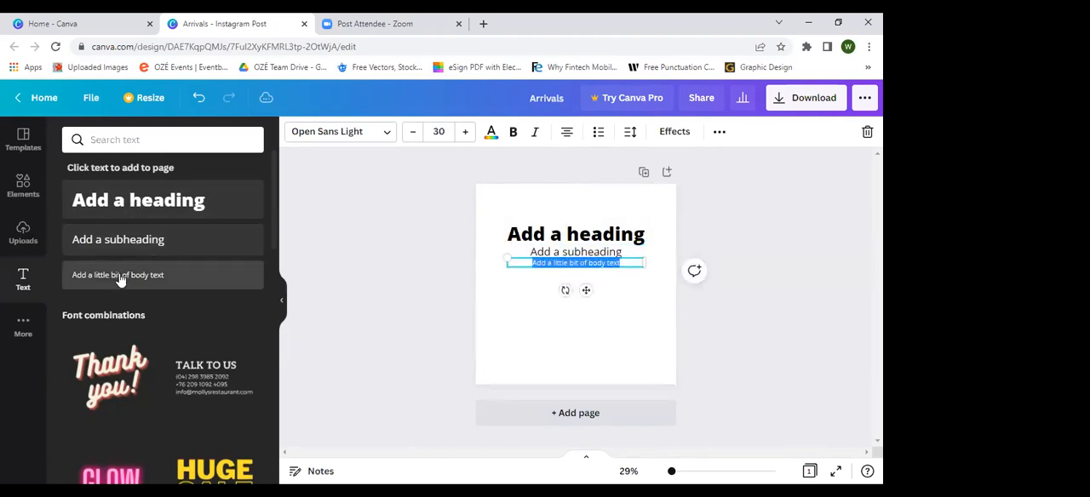
{"action": "left_click", "coordinate": [788, 281]}
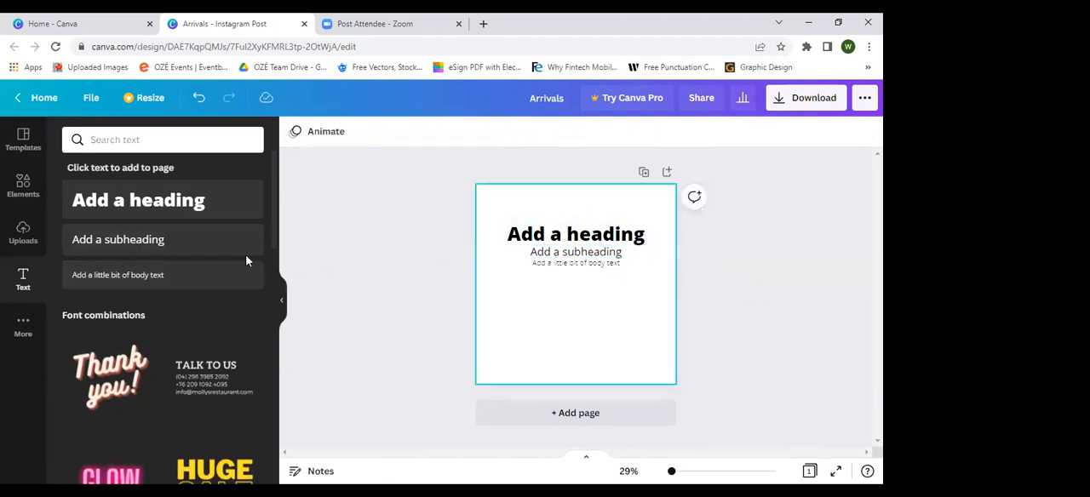
Step: Delete the subheading and the line of body text beneath the heading
{"action": "left_click", "coordinate": [543, 243]}
{"action": "left_click", "coordinate": [543, 241]}
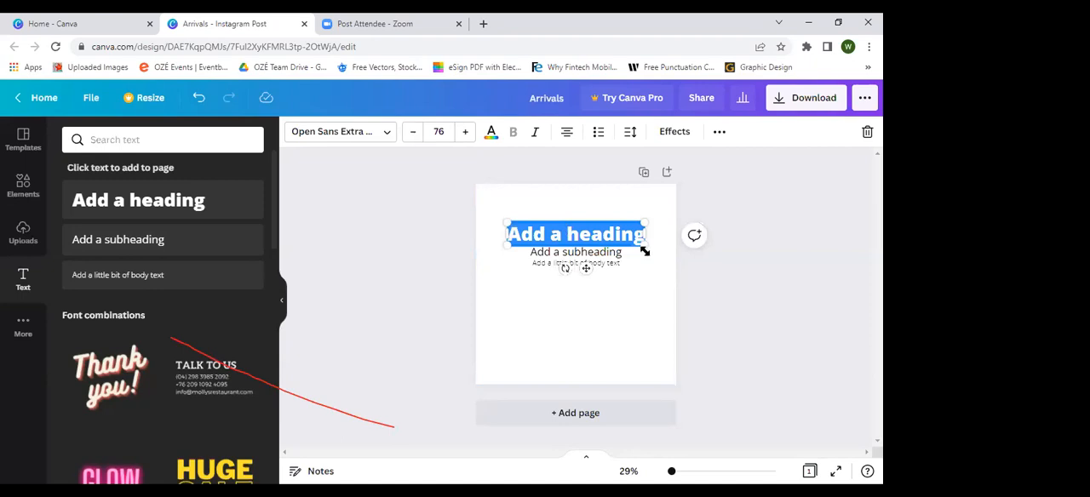
{"action": "left_click", "coordinate": [599, 252]}
{"action": "key", "text": "Delete"}
{"action": "left_click", "coordinate": [601, 263]}
{"action": "key", "text": "Delete"}
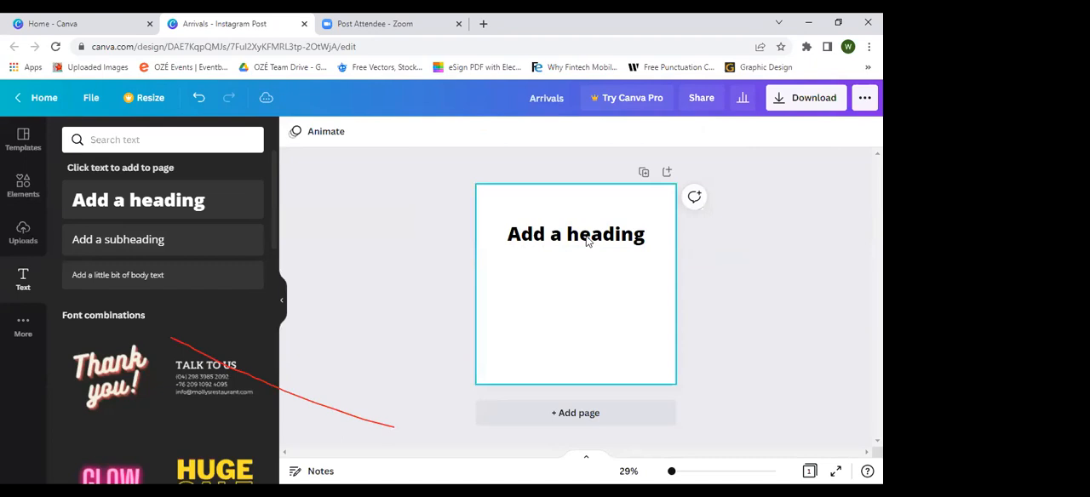
Step: Scale the heading down, set its font size to 170, and widen its text box to the full page width
{"action": "double_click", "coordinate": [587, 243]}
{"action": "left_click_drag", "start_coordinate": [638, 233], "coordinate": [610, 241]}
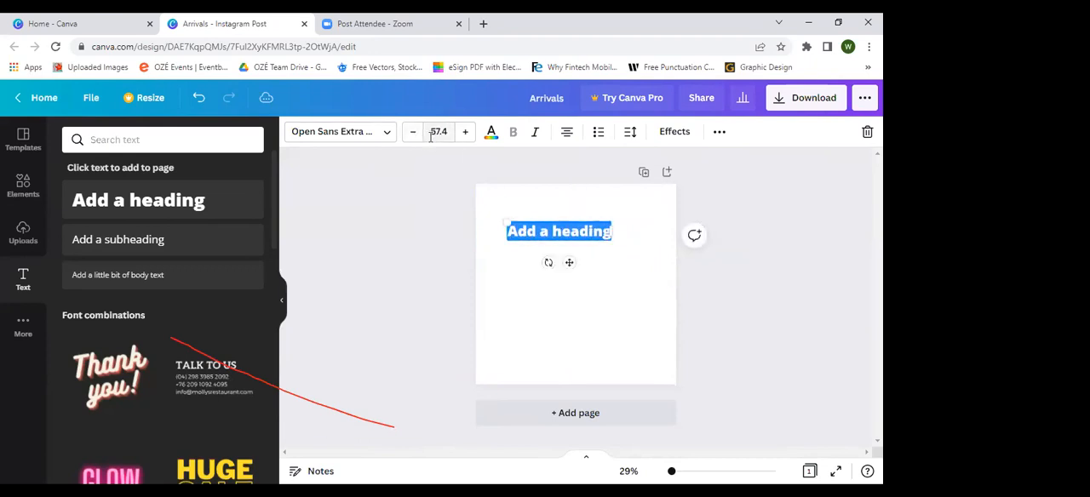
{"action": "left_click", "coordinate": [438, 131]}
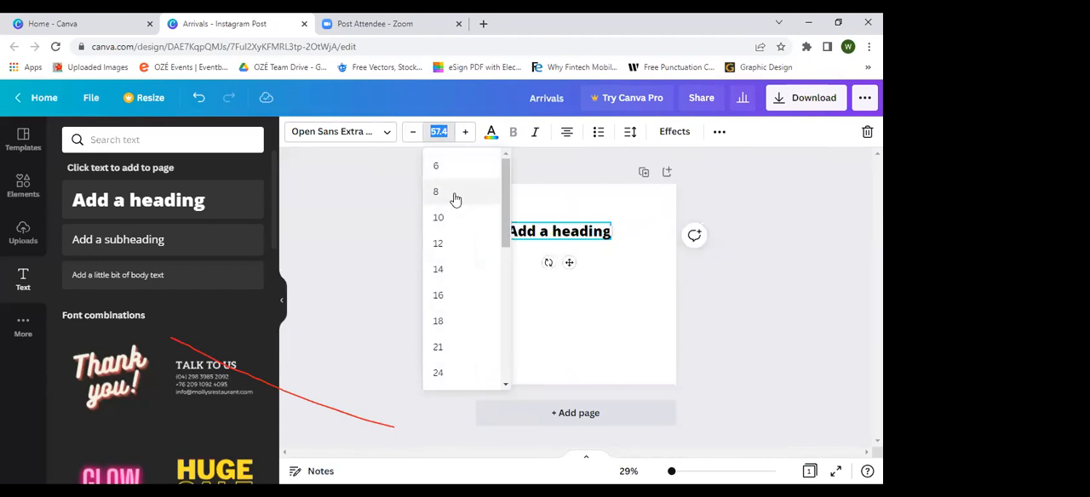
{"action": "scroll", "coordinate": [471, 310], "scroll_direction": "down", "scroll_amount": 5}
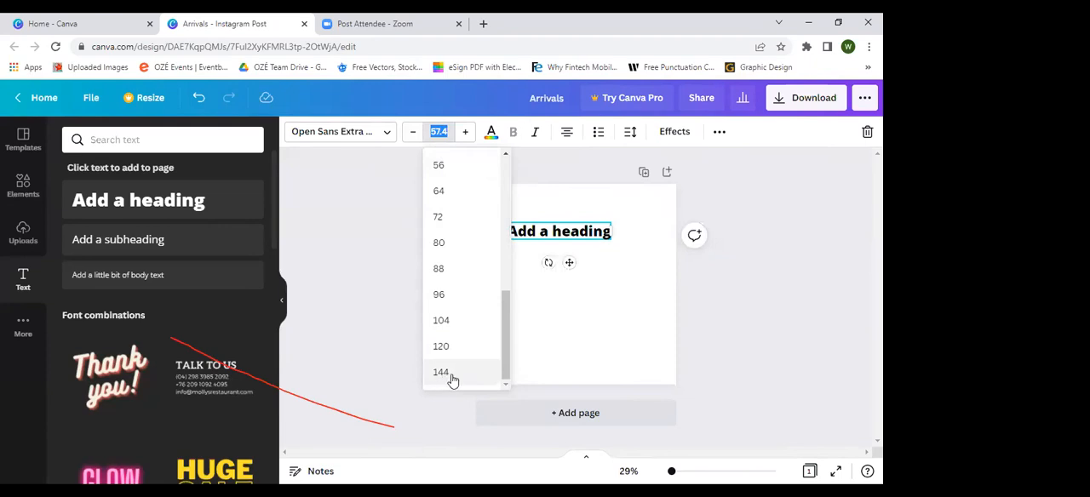
{"action": "type", "text": "170"}
{"action": "key", "text": "Return"}
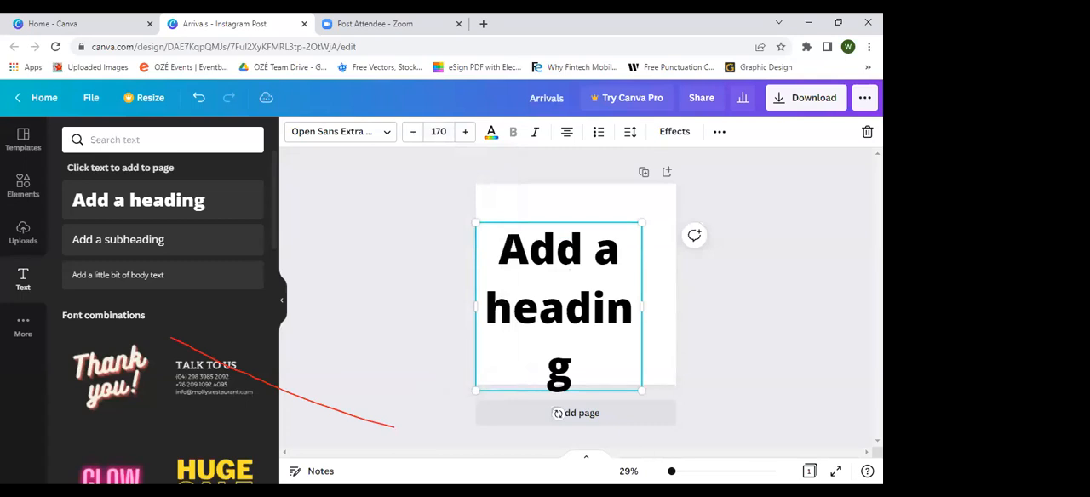
{"action": "left_click_drag", "start_coordinate": [644, 314], "coordinate": [684, 308]}
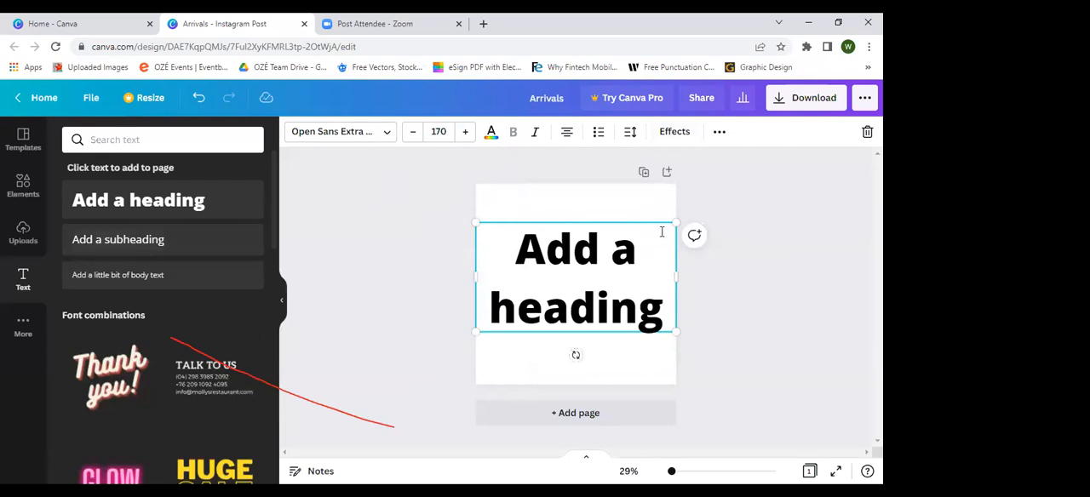
Step: Delete the heading and add the "Thank you!" font combination to the page
{"action": "key", "text": "Delete"}
{"action": "scroll", "coordinate": [119, 334], "scroll_direction": "down", "scroll_amount": 1}
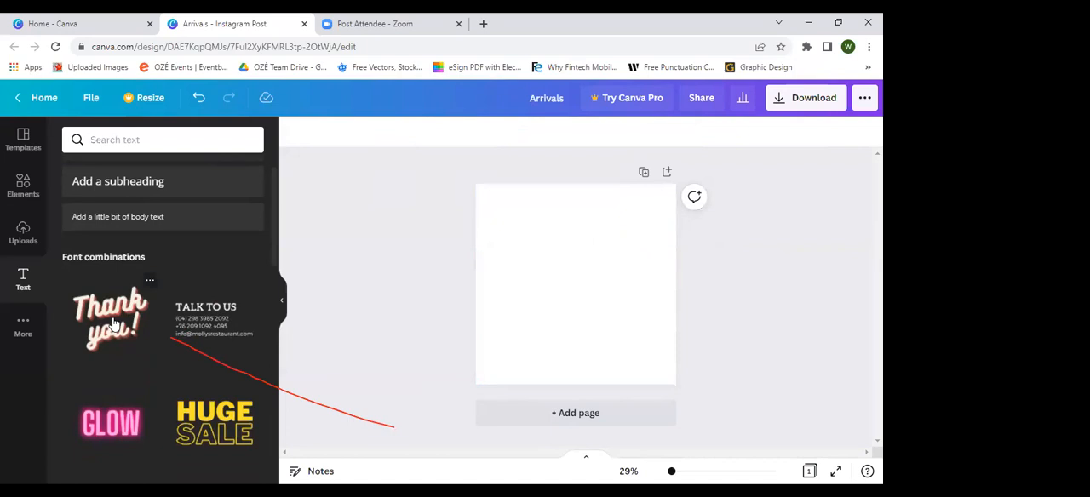
{"action": "scroll", "coordinate": [113, 325], "scroll_direction": "down", "scroll_amount": 1}
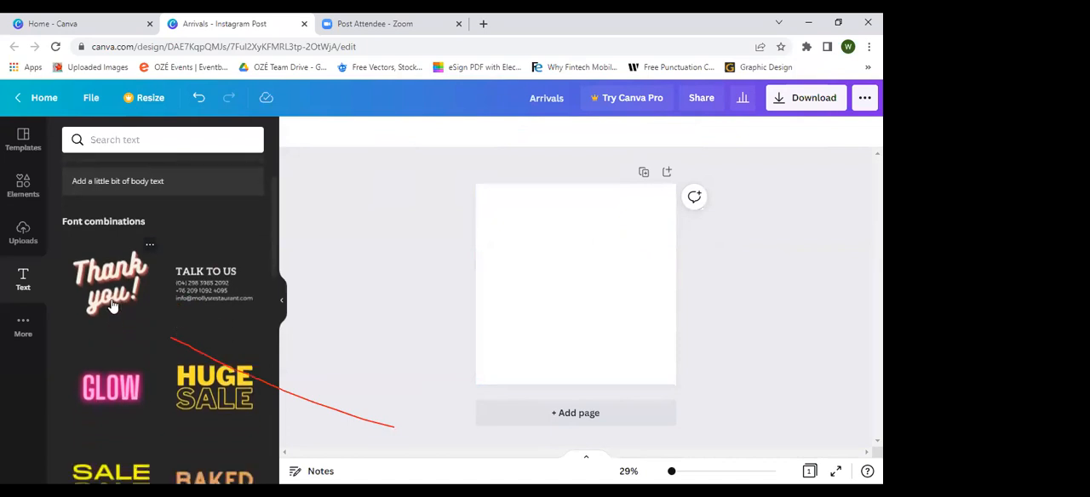
{"action": "left_click", "coordinate": [111, 307]}
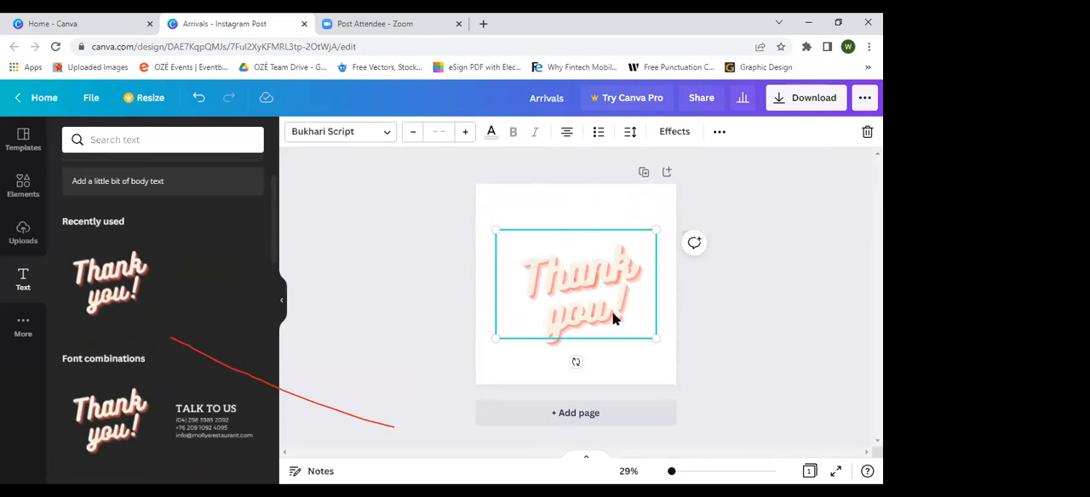
Step: Set the page's background color to yellow from the default colors
{"action": "left_click", "coordinate": [532, 209]}
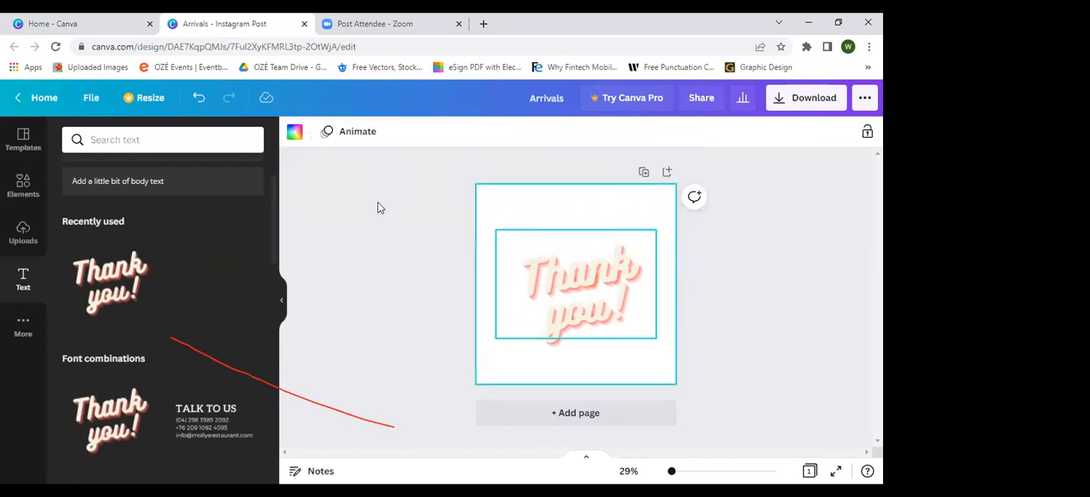
{"action": "left_click", "coordinate": [296, 133]}
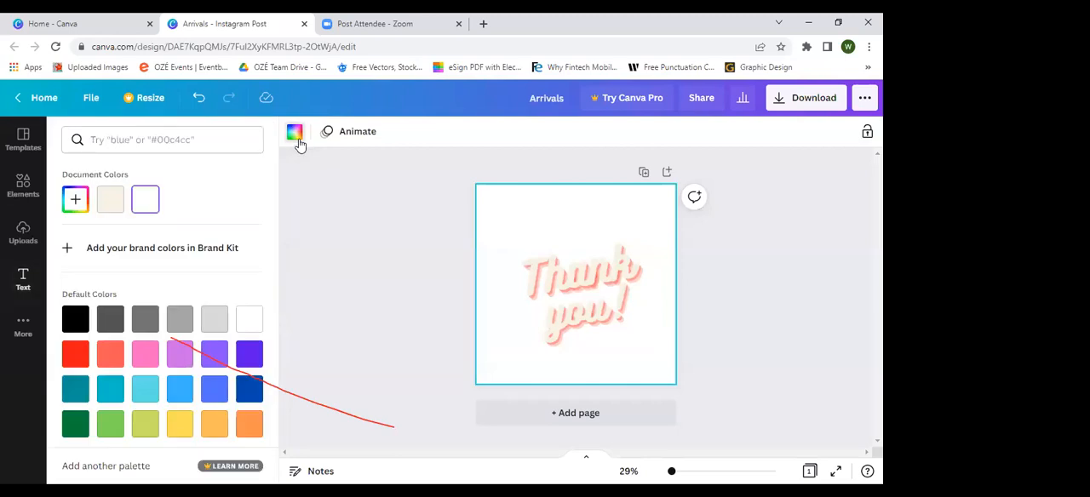
{"action": "left_click", "coordinate": [180, 418]}
Step: Move the grouped "Thank you!" text slightly to the right and select its two lines in turn within the group
{"action": "mouse_move", "coordinate": [603, 286]}
{"action": "left_mouse_down"}
{"action": "mouse_move", "coordinate": [599, 279]}
{"action": "mouse_move", "coordinate": [614, 285]}
{"action": "left_mouse_up"}
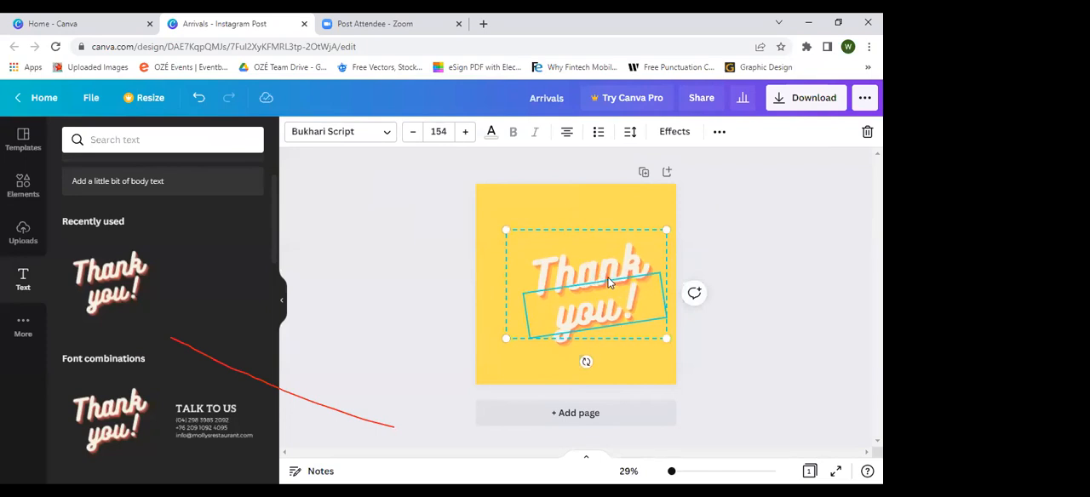
{"action": "mouse_move", "coordinate": [618, 274]}
{"action": "left_mouse_down"}
{"action": "mouse_move", "coordinate": [607, 268]}
{"action": "mouse_move", "coordinate": [615, 274]}
{"action": "left_mouse_up"}
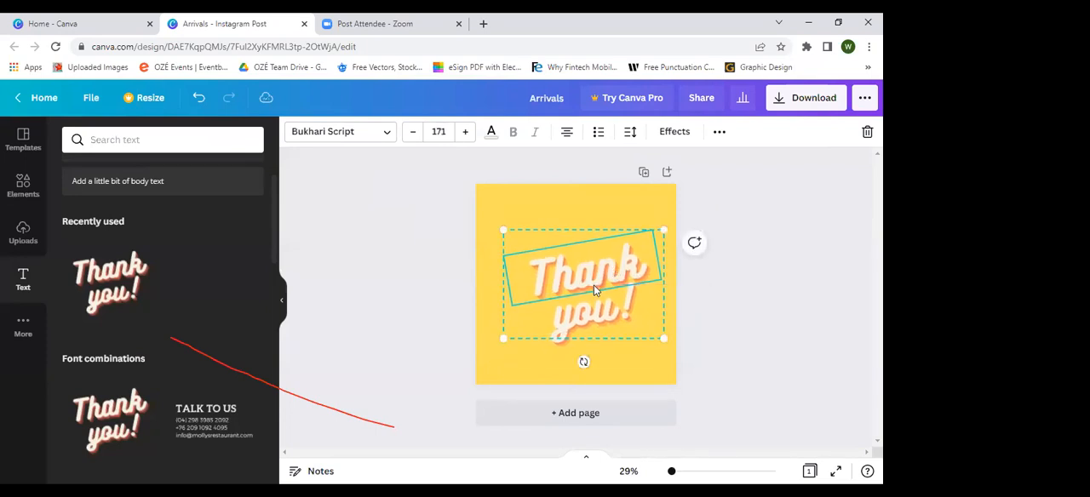
{"action": "left_click", "coordinate": [596, 313]}
{"action": "left_click", "coordinate": [589, 277]}
{"action": "left_click", "coordinate": [591, 301]}
{"action": "left_click", "coordinate": [591, 273]}
{"action": "left_click", "coordinate": [588, 309]}
{"action": "left_click", "coordinate": [587, 290]}
{"action": "left_click", "coordinate": [596, 316]}
{"action": "left_click", "coordinate": [591, 269]}
{"action": "left_click", "coordinate": [588, 310]}
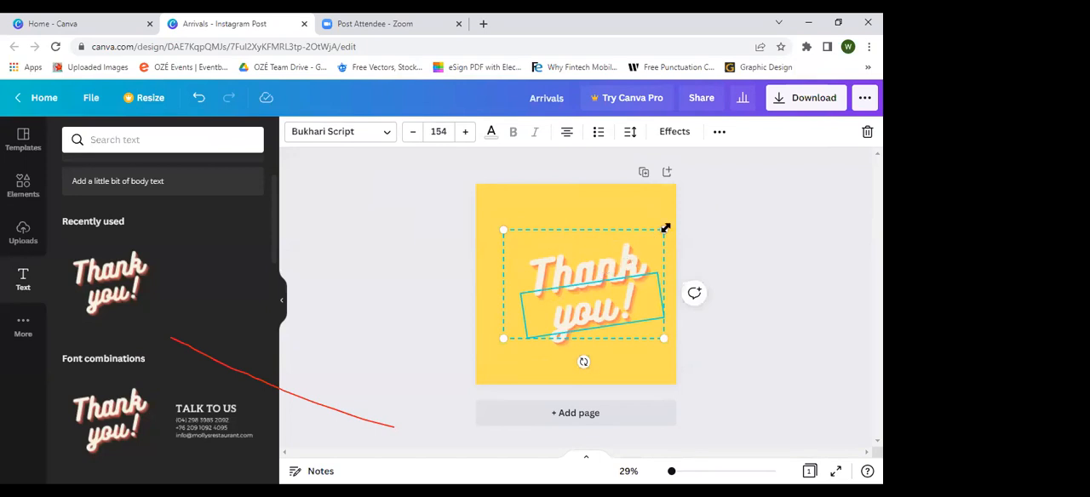
Step: Ungroup the "Thank you!" text into separate lines and deselect it
{"action": "left_click", "coordinate": [720, 134]}
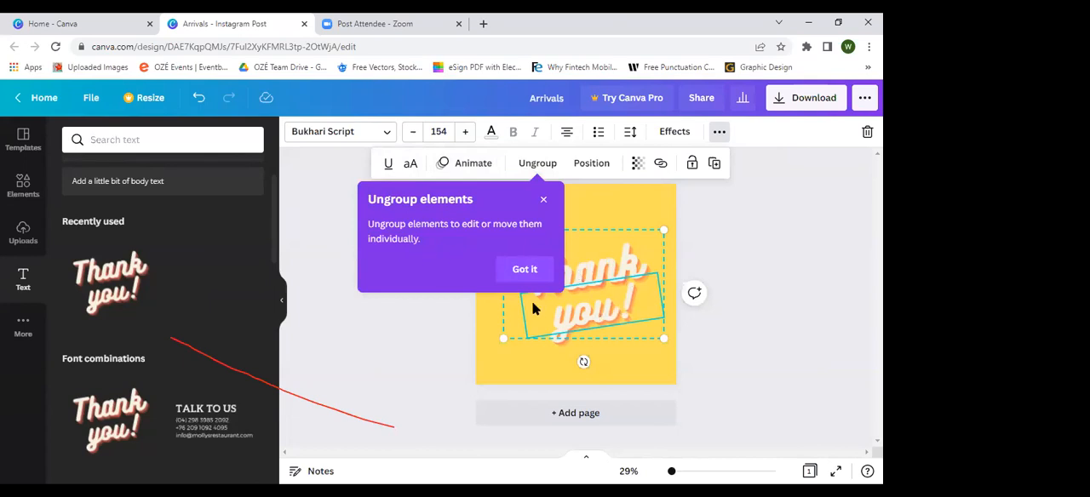
{"action": "left_click", "coordinate": [529, 270]}
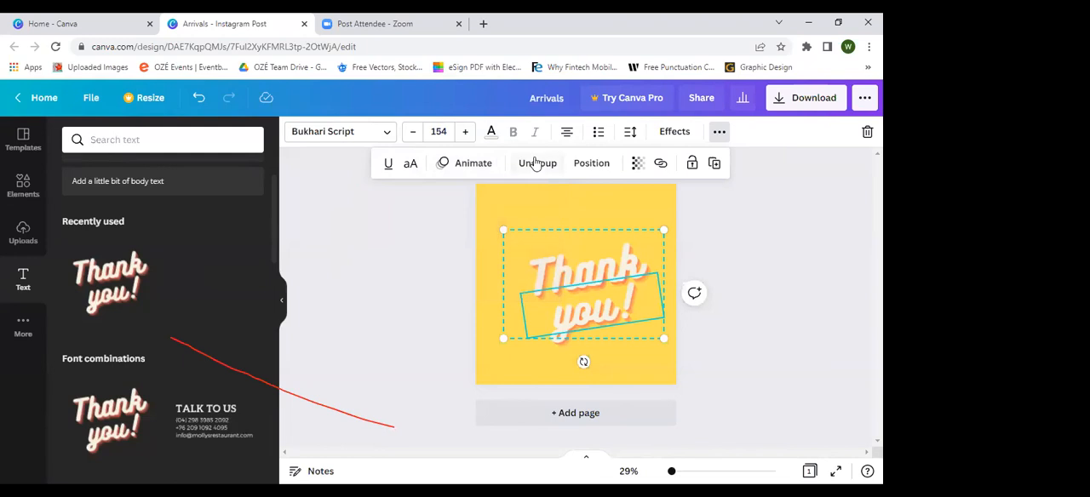
{"action": "left_click", "coordinate": [535, 162]}
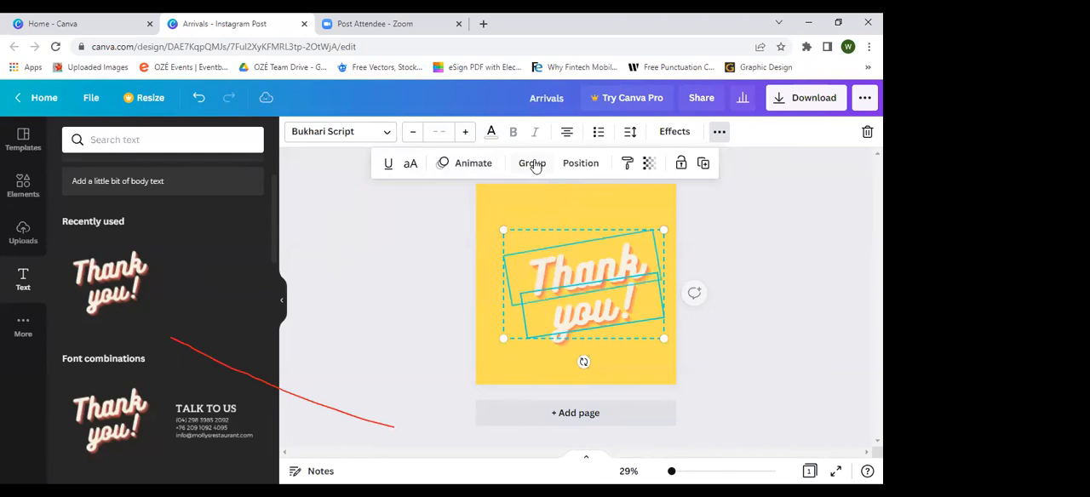
{"action": "left_click", "coordinate": [739, 267]}
Step: Move the "you!" line slightly to the right, select each line individually in turn, and deselect them
{"action": "mouse_move", "coordinate": [587, 312]}
{"action": "left_mouse_down"}
{"action": "mouse_move", "coordinate": [592, 327]}
{"action": "mouse_move", "coordinate": [591, 297]}
{"action": "left_mouse_up"}
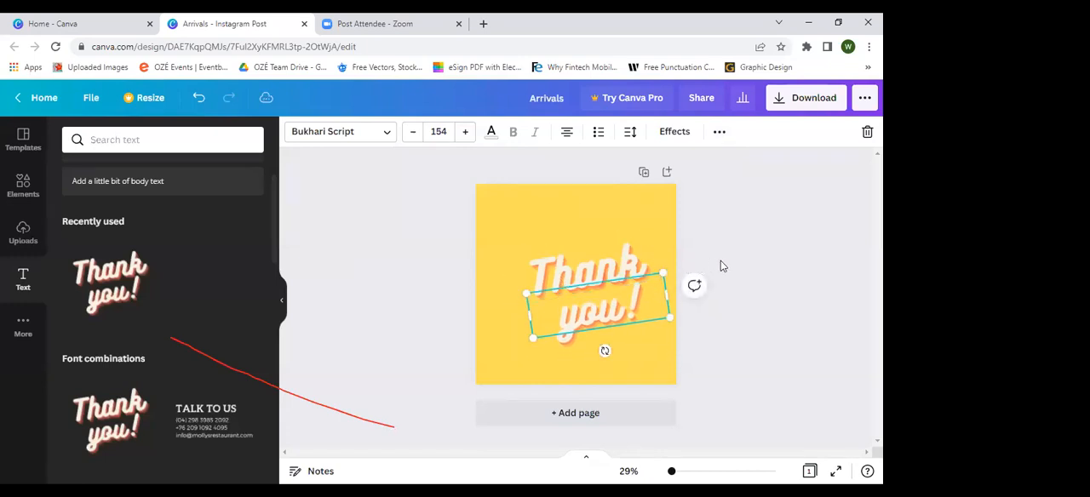
{"action": "left_click", "coordinate": [581, 277]}
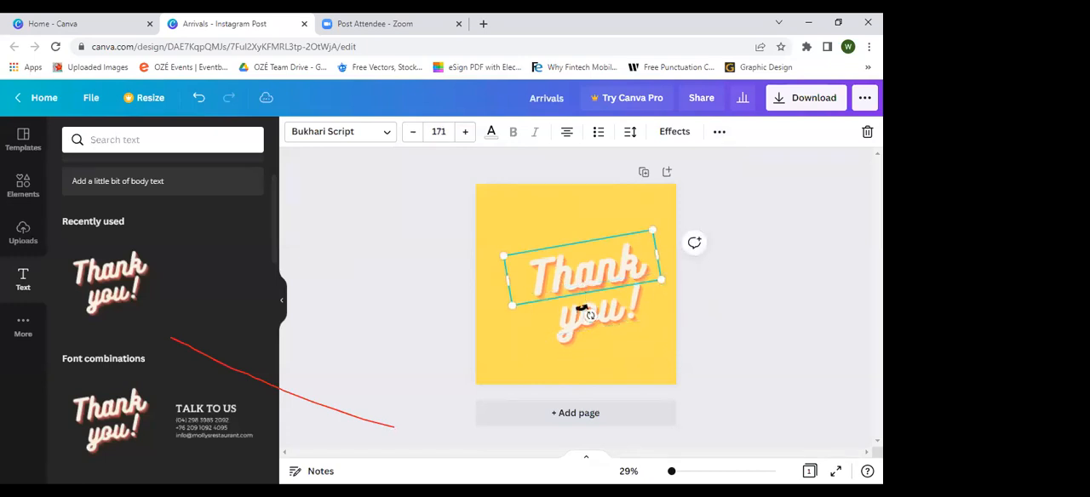
{"action": "left_click", "coordinate": [621, 312]}
{"action": "left_click", "coordinate": [599, 273]}
{"action": "left_click", "coordinate": [612, 319]}
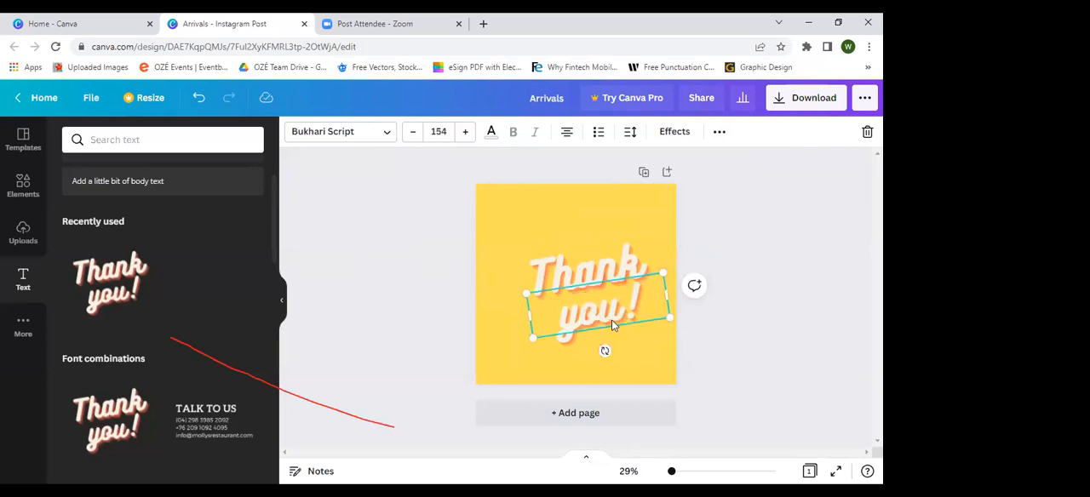
{"action": "left_click", "coordinate": [600, 273]}
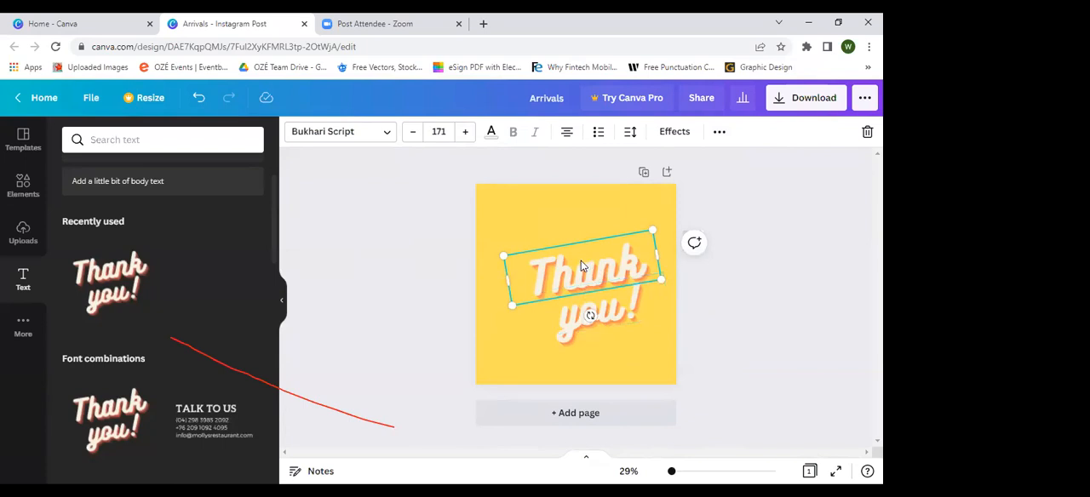
{"action": "left_click", "coordinate": [581, 310], "text": "shift"}
{"action": "left_click", "coordinate": [741, 271]}
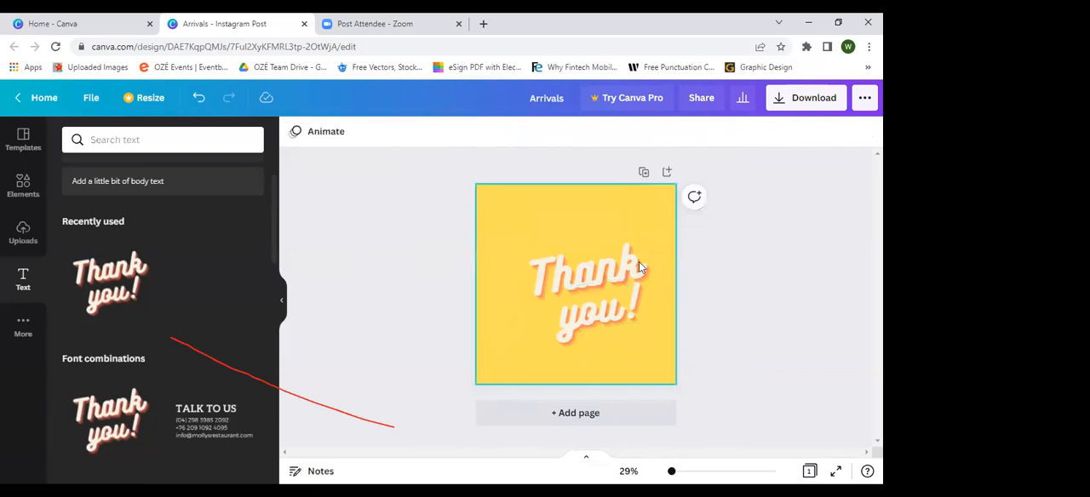
Step: Group the "Thank" and "you!" lines together again and move the group to the page's horizontal center
{"action": "left_click", "coordinate": [616, 263]}
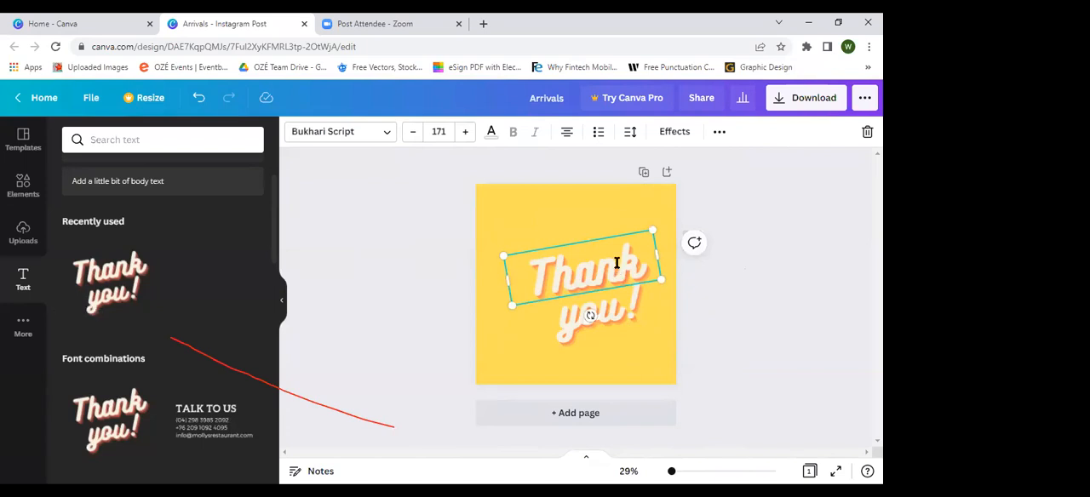
{"action": "left_click", "coordinate": [574, 312], "text": "shift"}
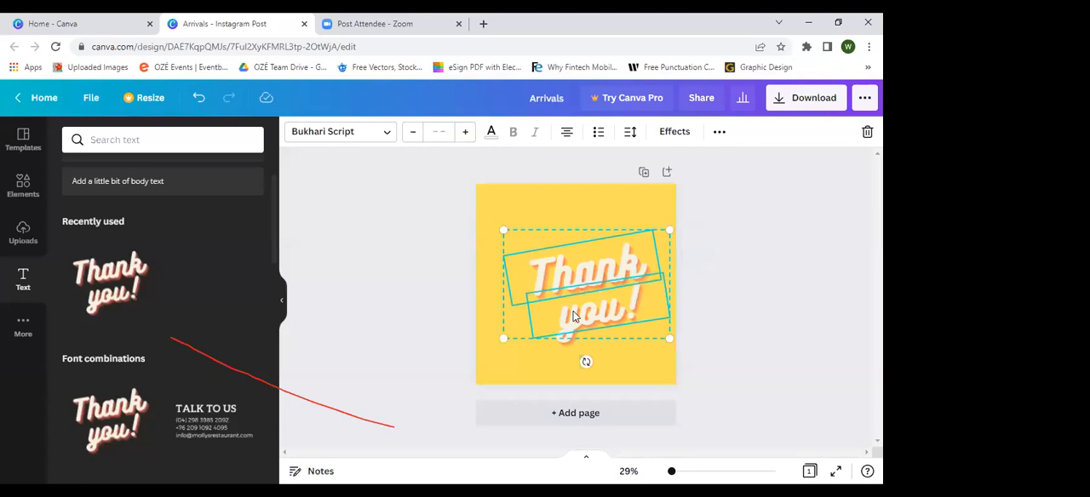
{"action": "left_click", "coordinate": [718, 244]}
{"action": "left_click_drag", "start_coordinate": [659, 205], "coordinate": [551, 359]}
{"action": "left_click_drag", "start_coordinate": [588, 284], "coordinate": [580, 283]}
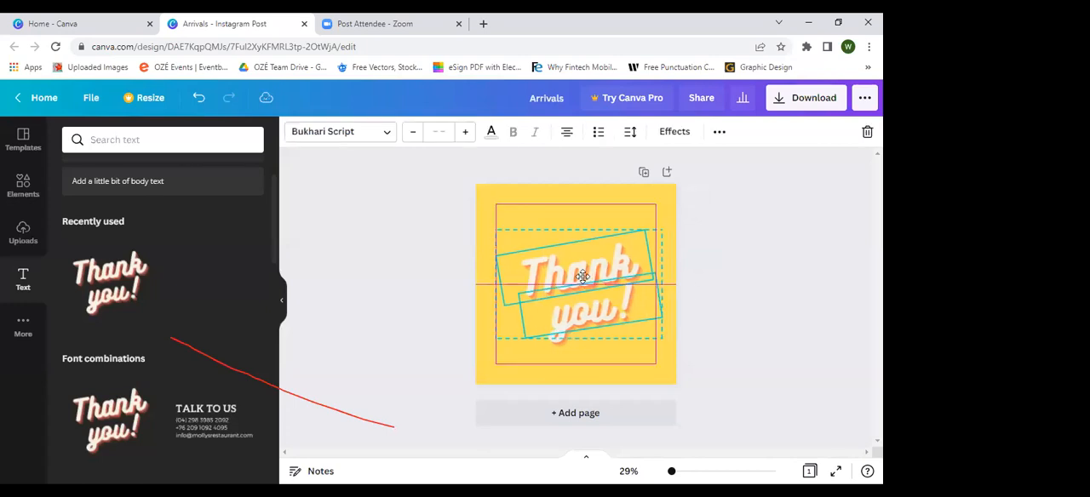
{"action": "left_click", "coordinate": [720, 141]}
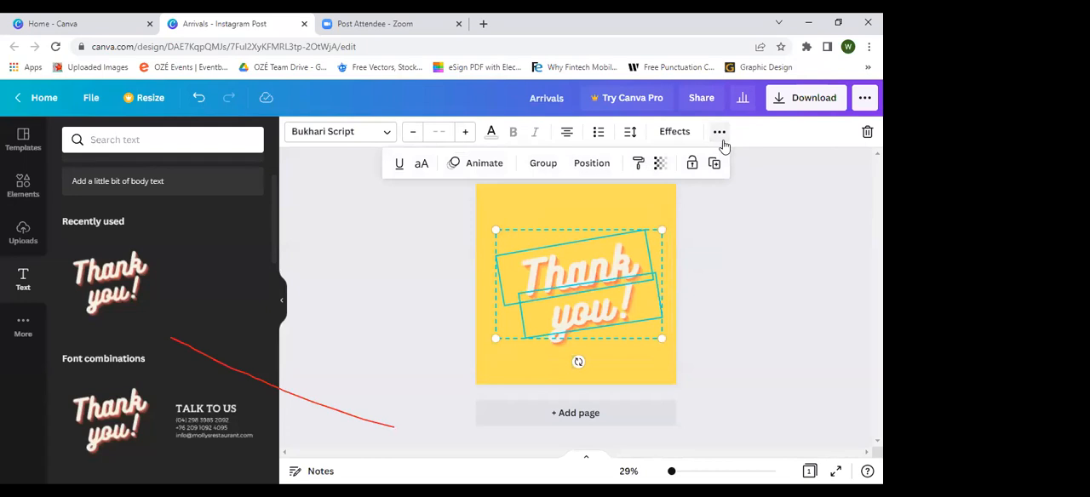
{"action": "left_click", "coordinate": [545, 163]}
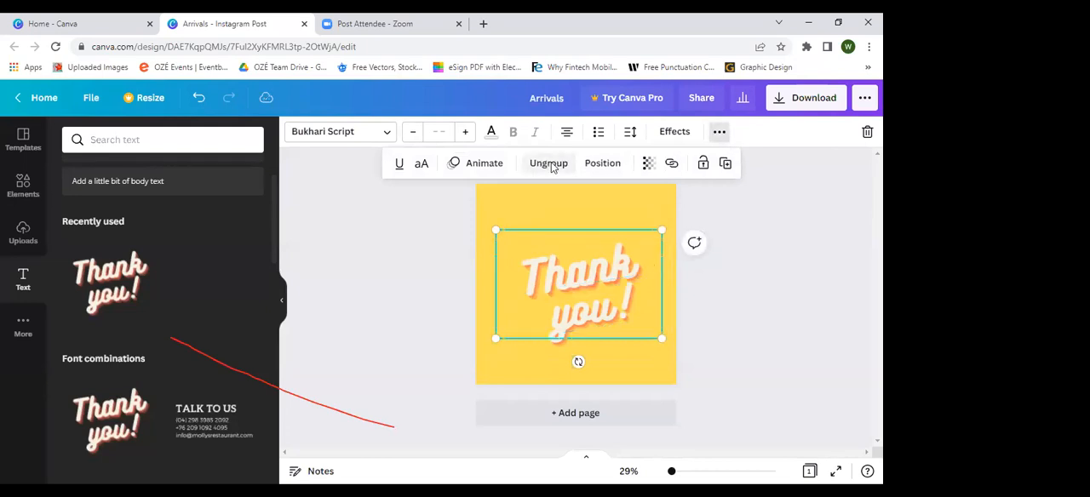
{"action": "mouse_move", "coordinate": [612, 299]}
{"action": "left_mouse_down"}
{"action": "mouse_move", "coordinate": [612, 289]}
{"action": "mouse_move", "coordinate": [605, 311]}
{"action": "mouse_move", "coordinate": [605, 292]}
{"action": "mouse_move", "coordinate": [614, 301]}
{"action": "left_mouse_up"}
{"action": "left_click_drag", "start_coordinate": [610, 300], "coordinate": [610, 300]}
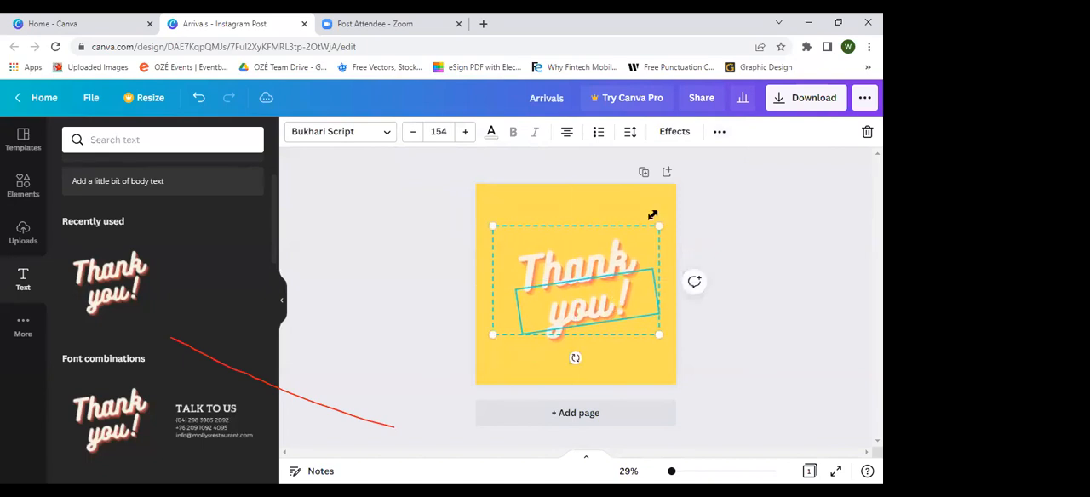
Step: Preview the basic text animations Rise, Pan, Fade and Breathe on the grouped "Thank you!" text
{"action": "left_click", "coordinate": [720, 132]}
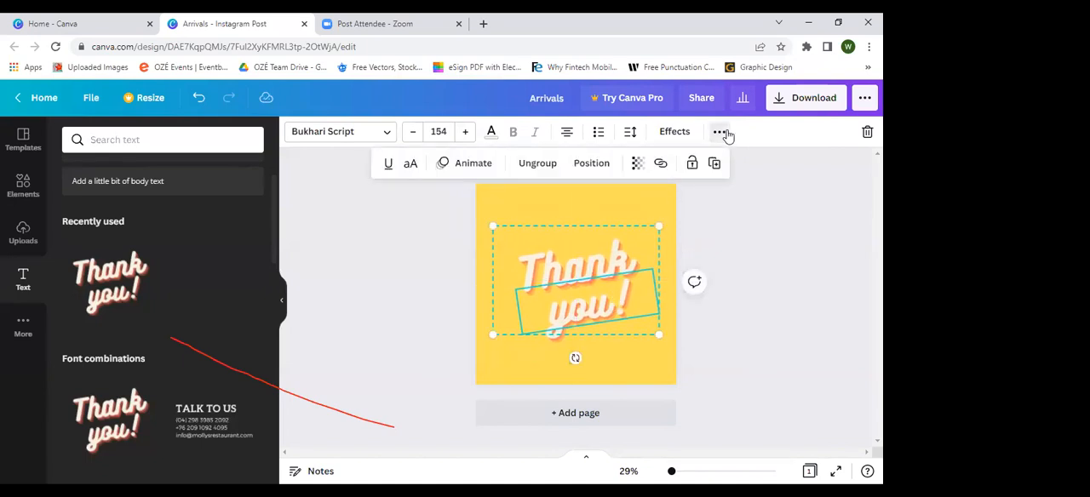
{"action": "left_click", "coordinate": [485, 164]}
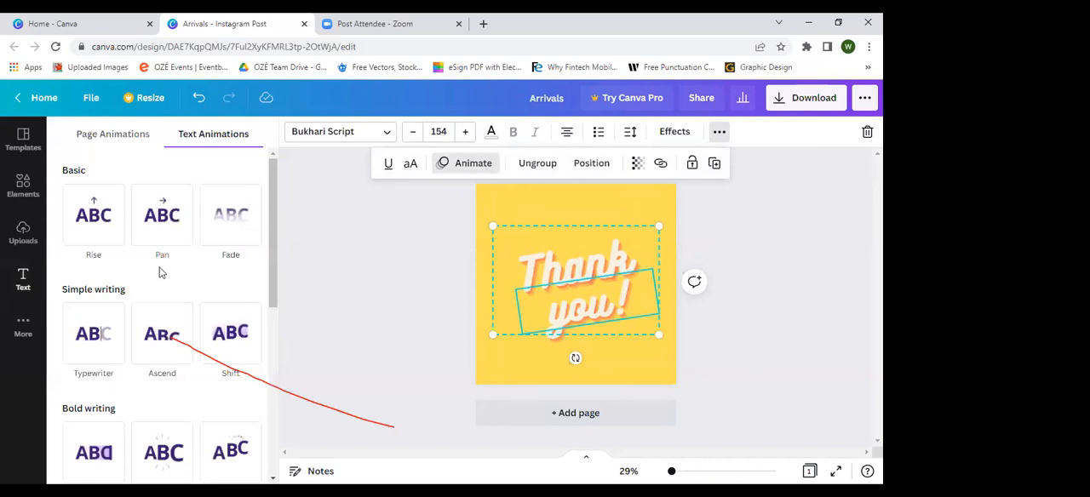
{"action": "left_click", "coordinate": [98, 220]}
{"action": "left_click", "coordinate": [109, 237]}
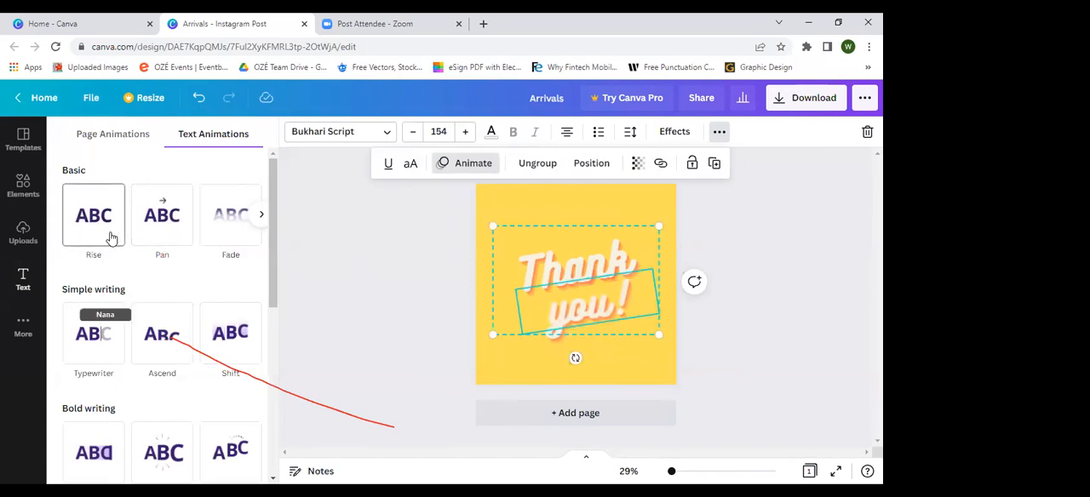
{"action": "left_click", "coordinate": [136, 236]}
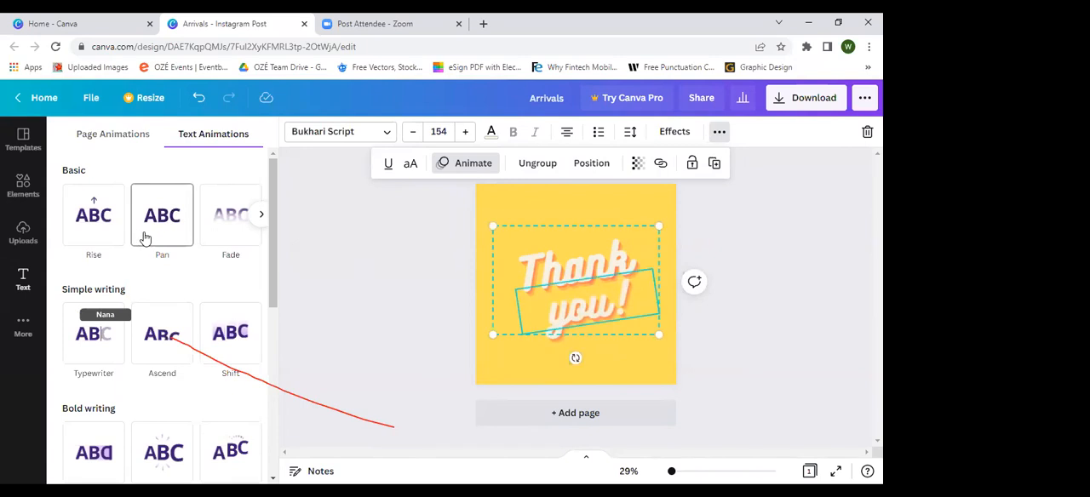
{"action": "scroll", "coordinate": [166, 235], "scroll_direction": "right", "scroll_amount": 1}
{"action": "left_click", "coordinate": [167, 235]}
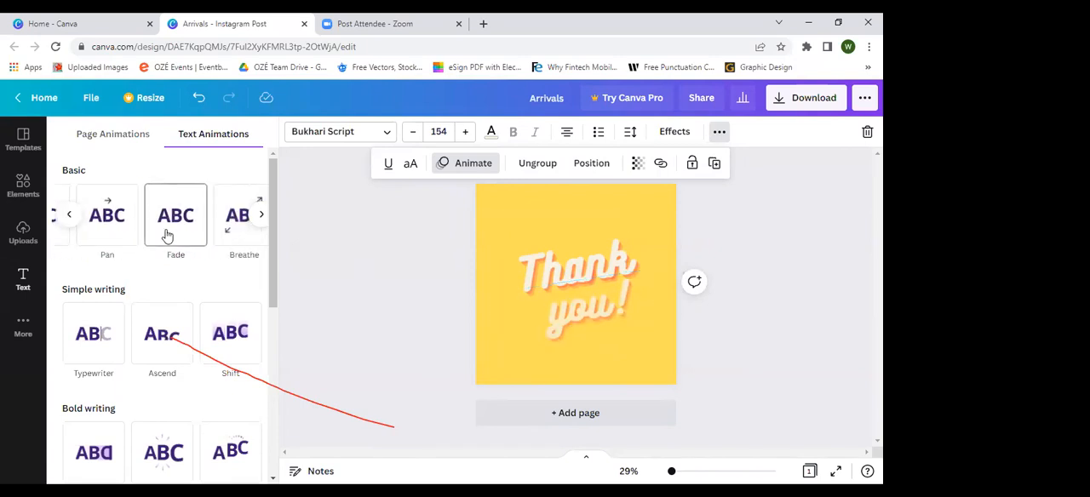
{"action": "scroll", "coordinate": [183, 234], "scroll_direction": "right", "scroll_amount": 1}
{"action": "left_click", "coordinate": [199, 231]}
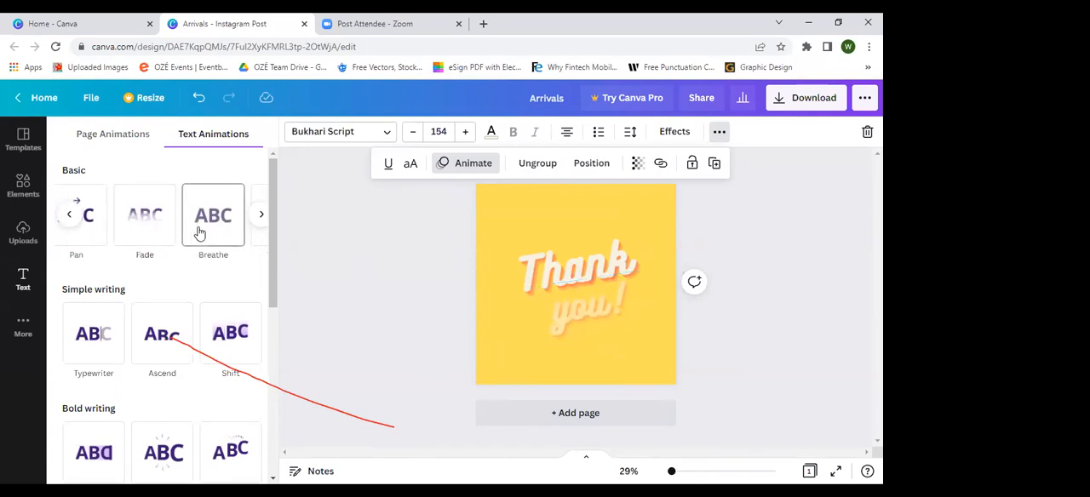
Step: Preview the writing animations such as Typewriter and Ascend on the text, and look through the remaining text animation styles
{"action": "left_click", "coordinate": [107, 314]}
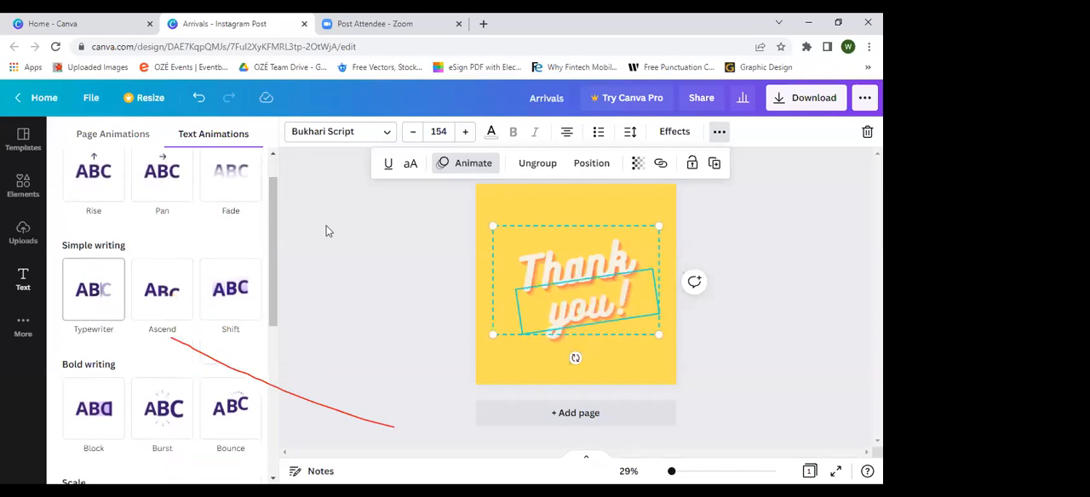
{"action": "left_click", "coordinate": [161, 264]}
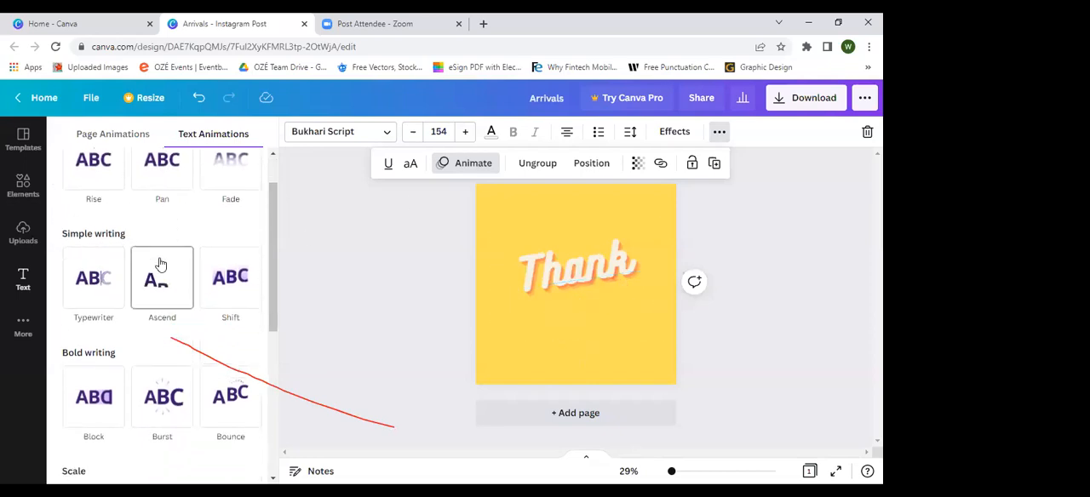
{"action": "left_click", "coordinate": [82, 287]}
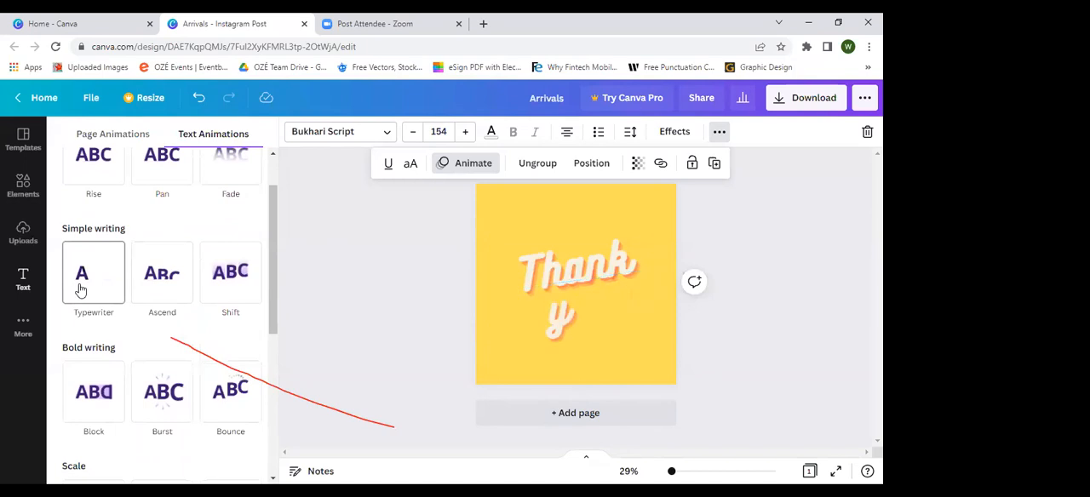
{"action": "scroll", "coordinate": [86, 321], "scroll_direction": "down", "scroll_amount": 1}
{"action": "left_click", "coordinate": [86, 322]}
{"action": "left_click", "coordinate": [158, 312]}
{"action": "scroll", "coordinate": [158, 312], "scroll_direction": "down", "scroll_amount": 2}
{"action": "left_click", "coordinate": [159, 317]}
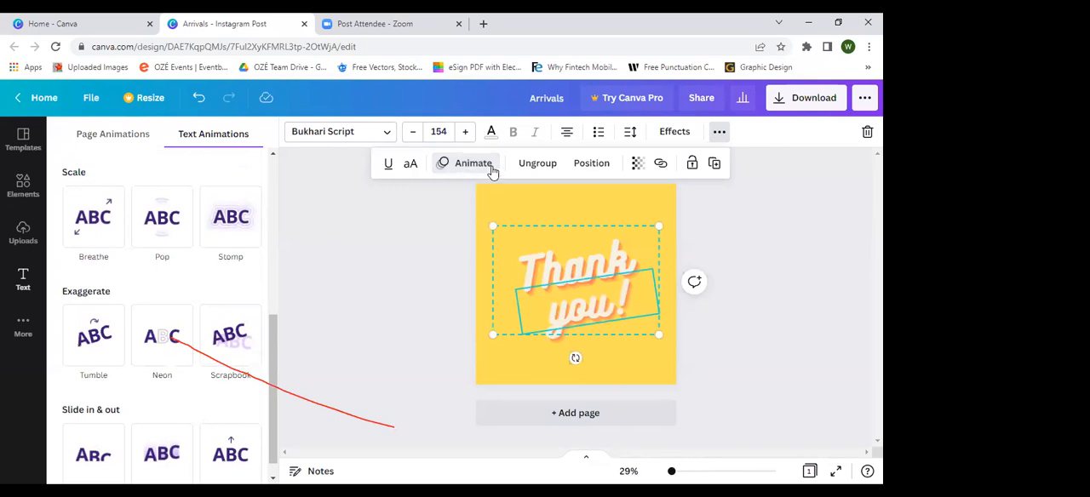
Step: Try the transparency setting on the "Thank you!" text, leaving it at 100, and open and close its link options
{"action": "left_click", "coordinate": [638, 164]}
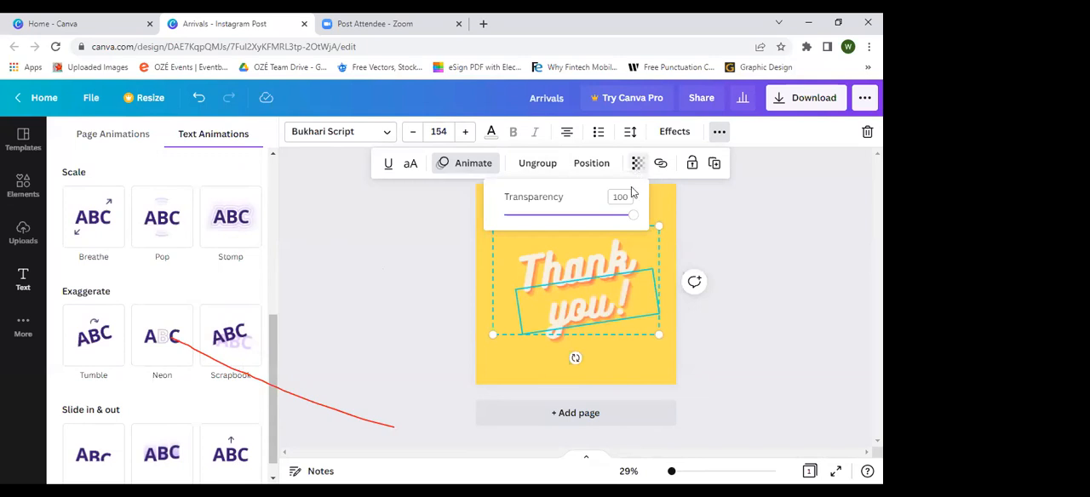
{"action": "left_click_drag", "start_coordinate": [634, 222], "coordinate": [648, 241]}
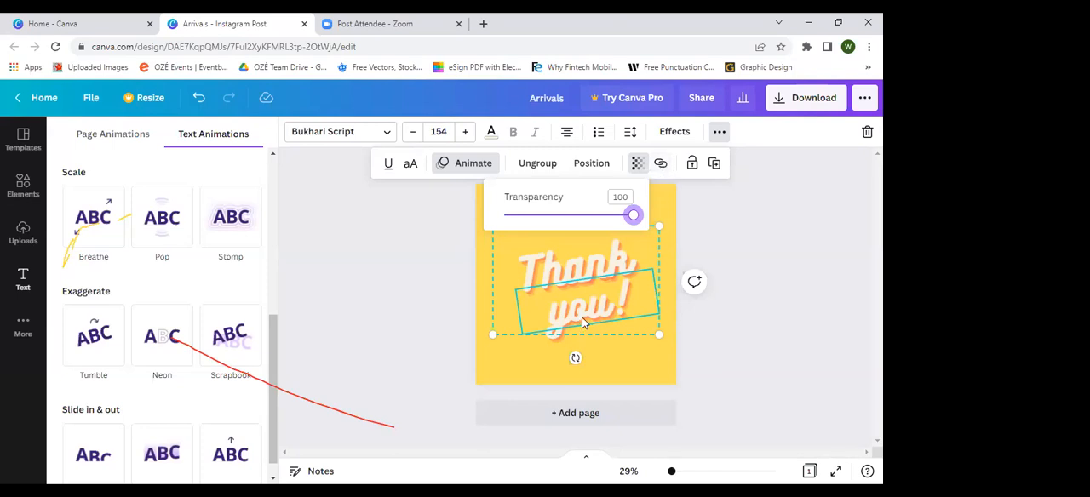
{"action": "left_click", "coordinate": [661, 165]}
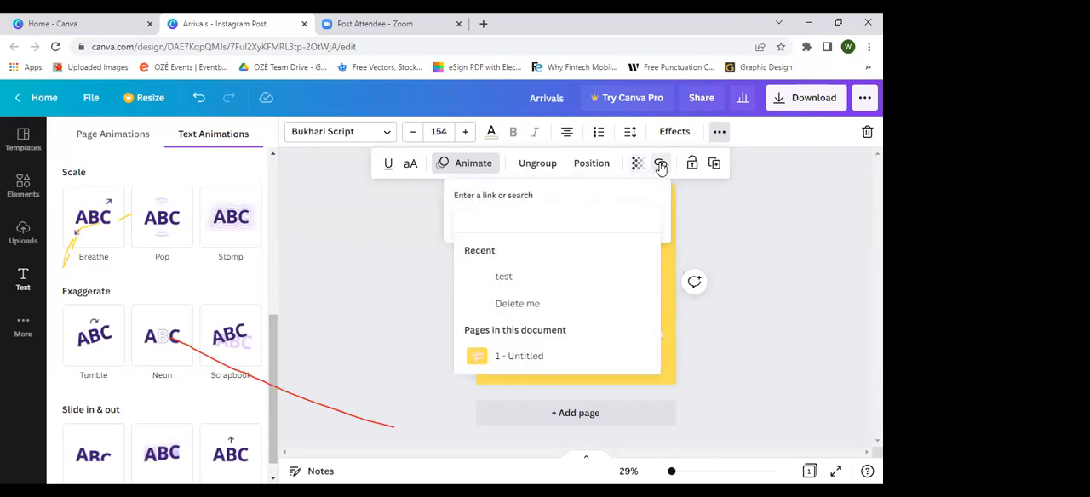
{"action": "left_click", "coordinate": [662, 167]}
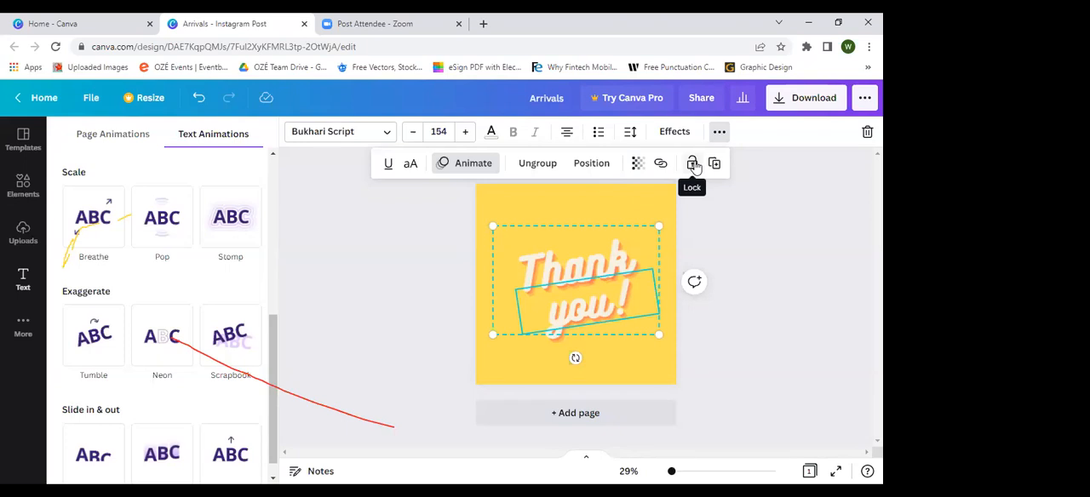
Step: Lock the "Thank you!" group in place and unlock it again
{"action": "left_click", "coordinate": [693, 165]}
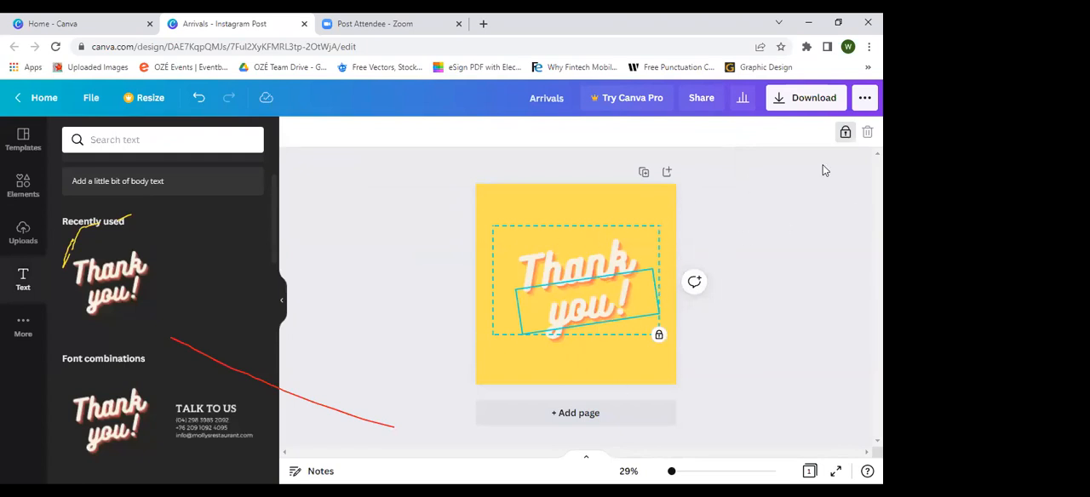
{"action": "left_click", "coordinate": [846, 136]}
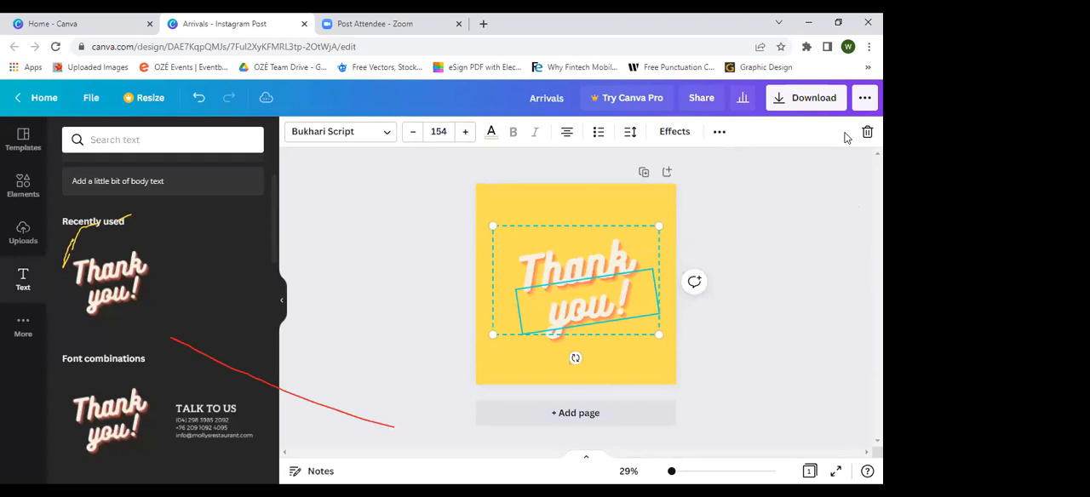
Step: Duplicate the "Thank you!" group, place the two copies one above the other, and shrink the lower copy towards the page's lower right
{"action": "left_click", "coordinate": [719, 134]}
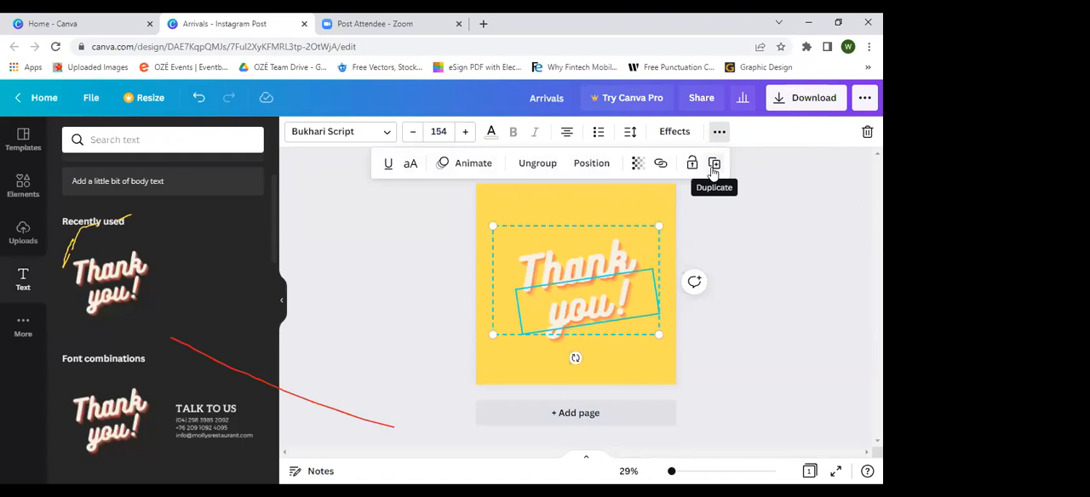
{"action": "left_click", "coordinate": [714, 165]}
{"action": "left_click_drag", "start_coordinate": [606, 270], "coordinate": [627, 207]}
{"action": "mouse_move", "coordinate": [646, 294]}
{"action": "left_mouse_down"}
{"action": "mouse_move", "coordinate": [558, 236]}
{"action": "mouse_move", "coordinate": [632, 287]}
{"action": "left_mouse_up"}
{"action": "left_click_drag", "start_coordinate": [603, 314], "coordinate": [590, 302]}
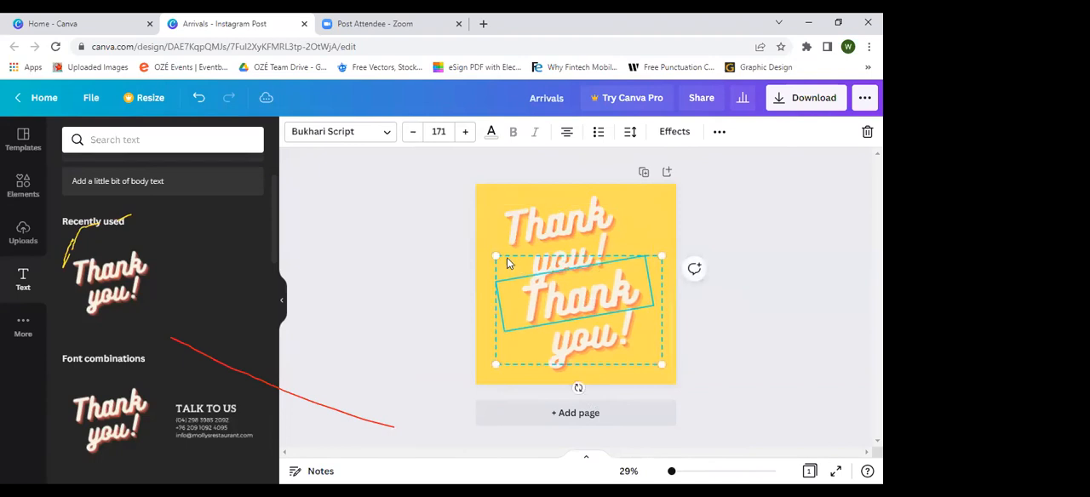
{"action": "left_click_drag", "start_coordinate": [496, 254], "coordinate": [529, 279]}
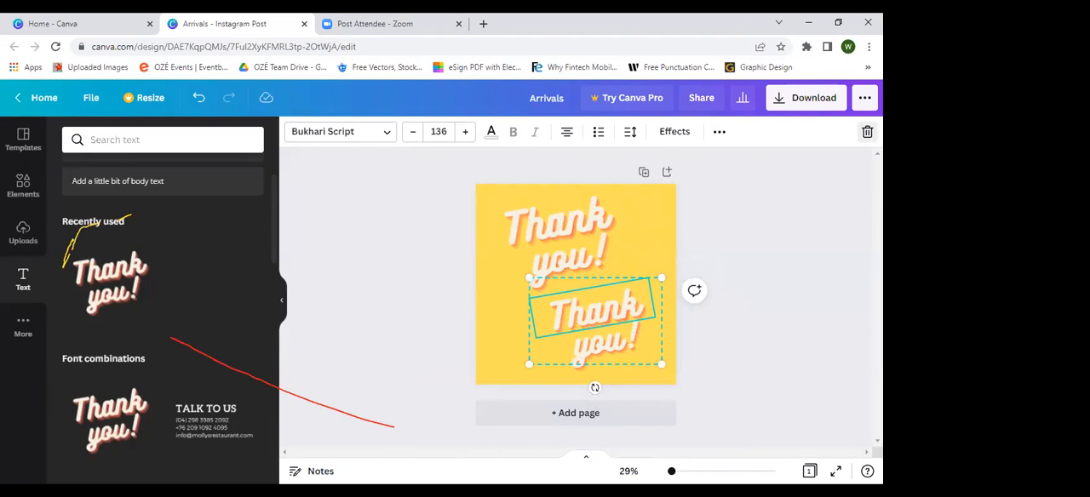
Step: Delete the lower "Thank" line as a single element, the upper "Thank you!" text as a whole group, and the remaining "you!" line
{"action": "left_click", "coordinate": [868, 131]}
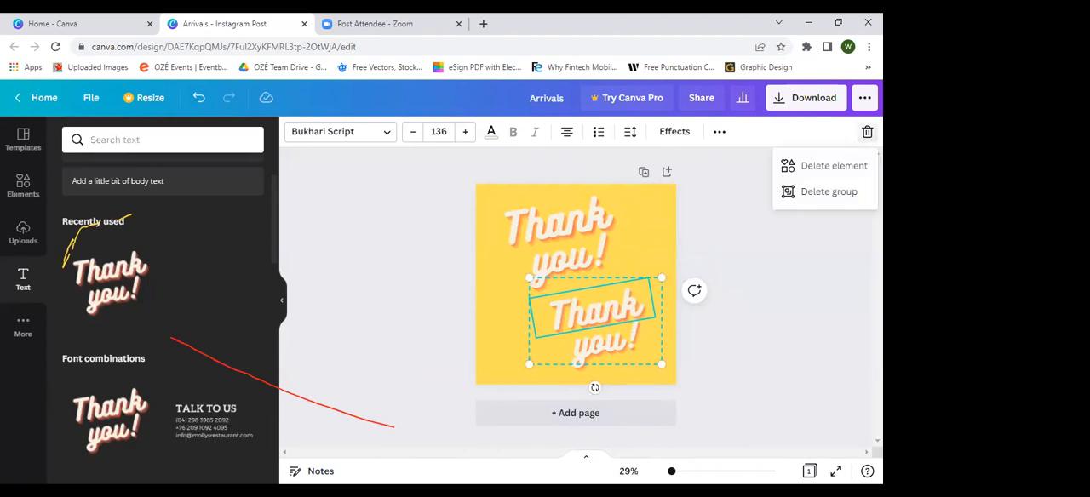
{"action": "left_click", "coordinate": [831, 165]}
{"action": "left_click", "coordinate": [574, 271]}
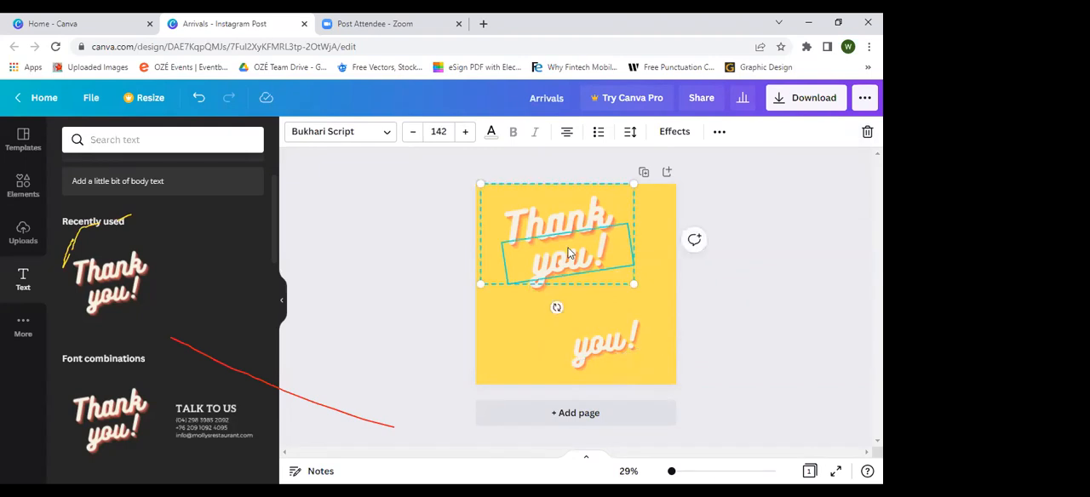
{"action": "left_click", "coordinate": [867, 132]}
{"action": "left_click", "coordinate": [827, 193]}
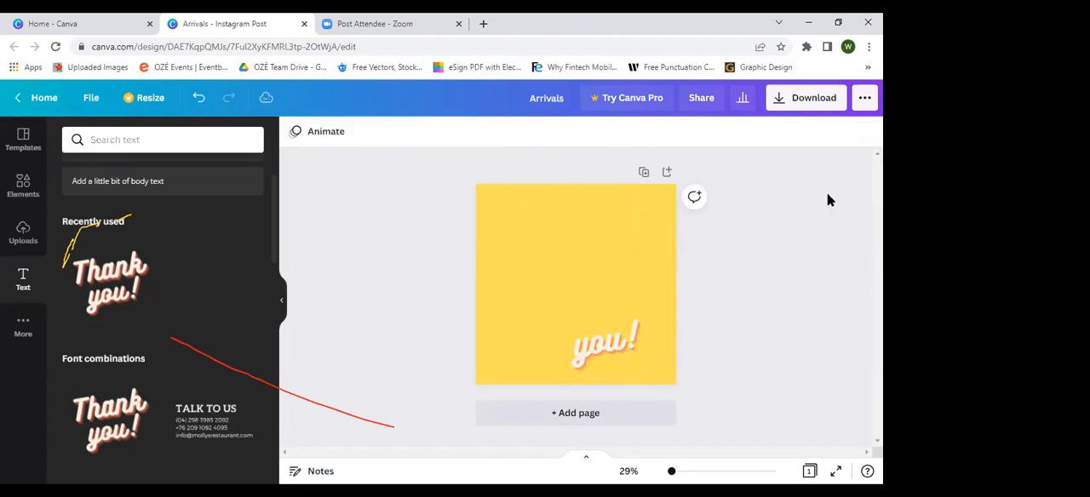
{"action": "left_click", "coordinate": [576, 345]}
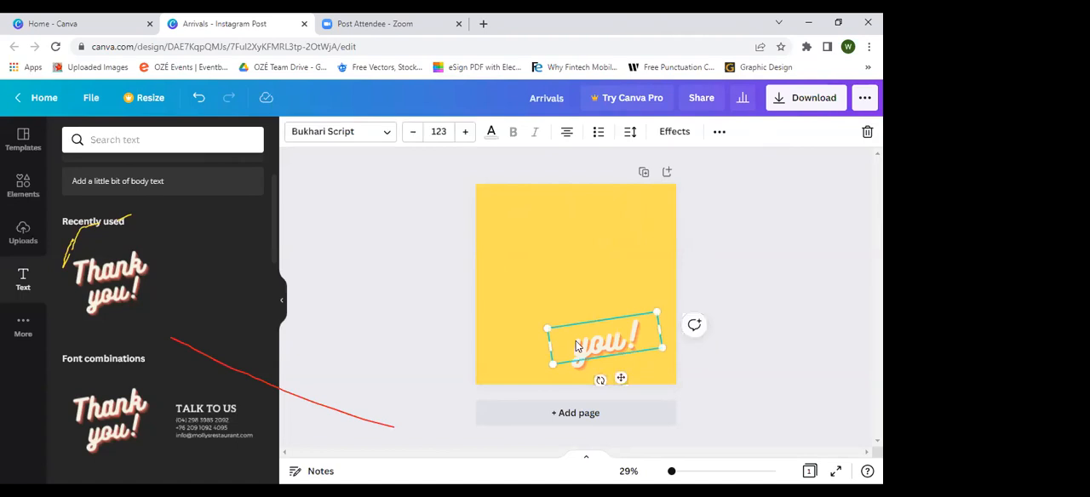
{"action": "key", "text": "Delete"}
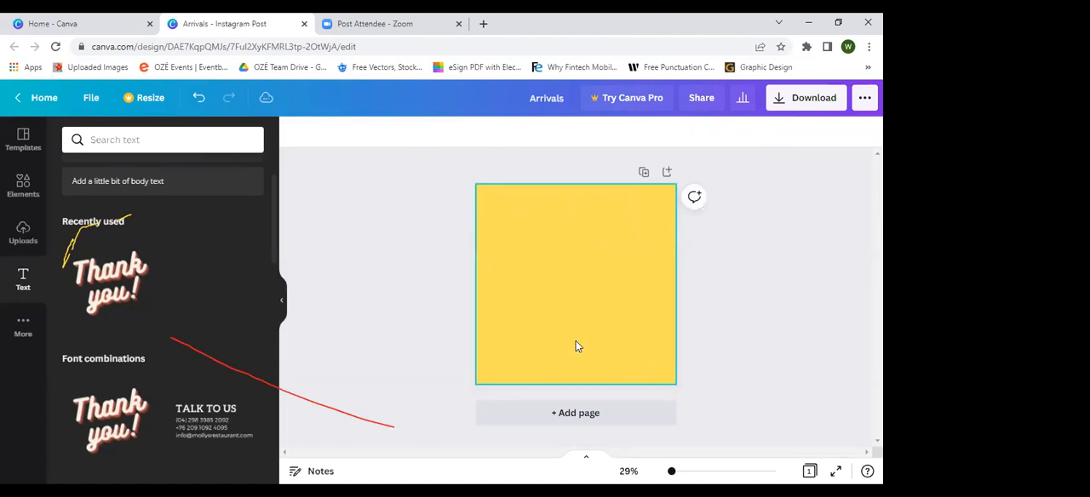
Step: Open the photo library and browse through the trending photos
{"action": "left_click", "coordinate": [18, 328]}
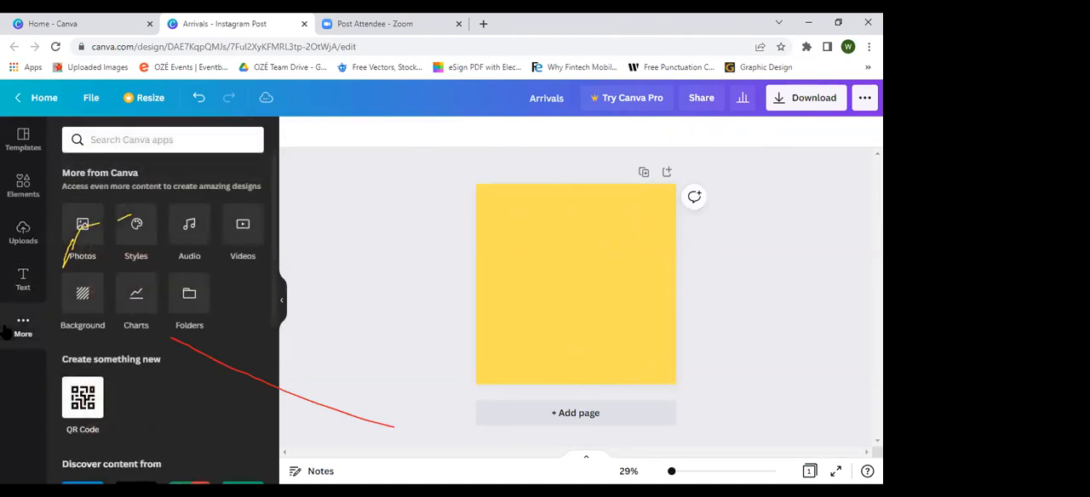
{"action": "left_click", "coordinate": [85, 247]}
{"action": "scroll", "coordinate": [119, 298], "scroll_direction": "down", "scroll_amount": 2}
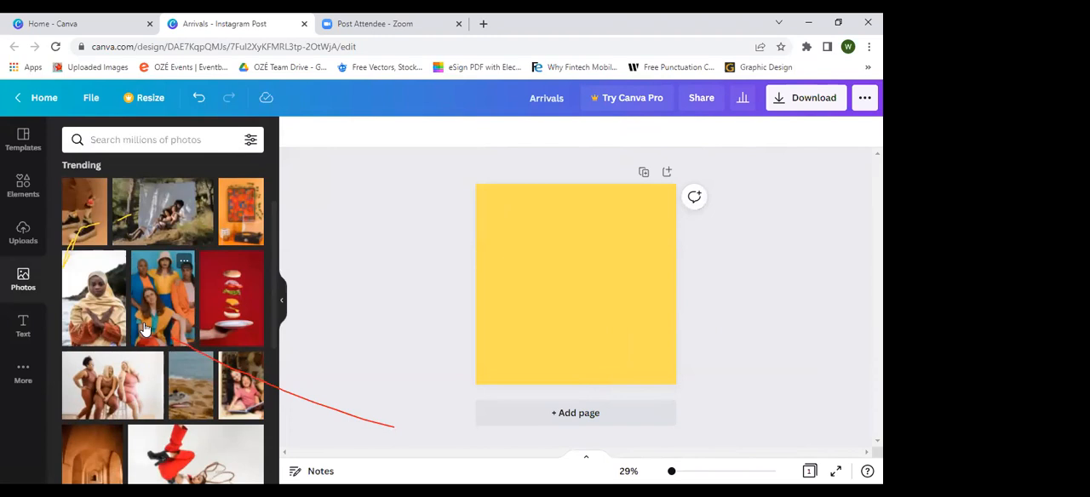
{"action": "scroll", "coordinate": [144, 329], "scroll_direction": "down", "scroll_amount": 10}
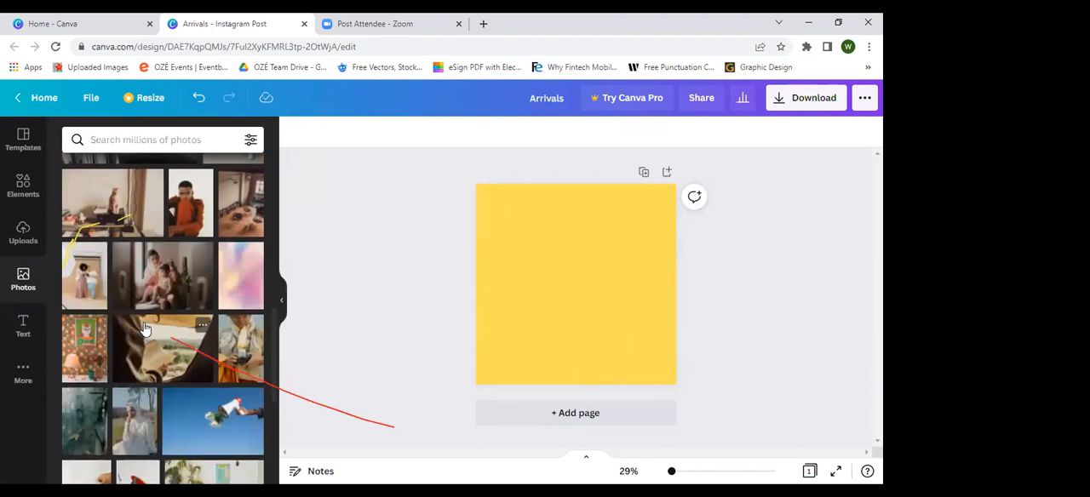
{"action": "scroll", "coordinate": [144, 329], "scroll_direction": "down", "scroll_amount": 10}
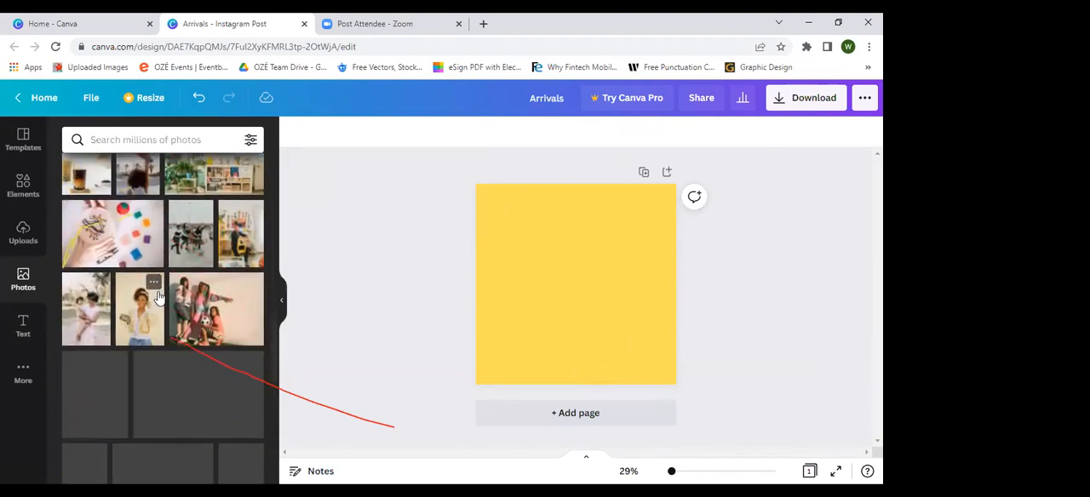
{"action": "scroll", "coordinate": [158, 295], "scroll_direction": "down", "scroll_amount": 3}
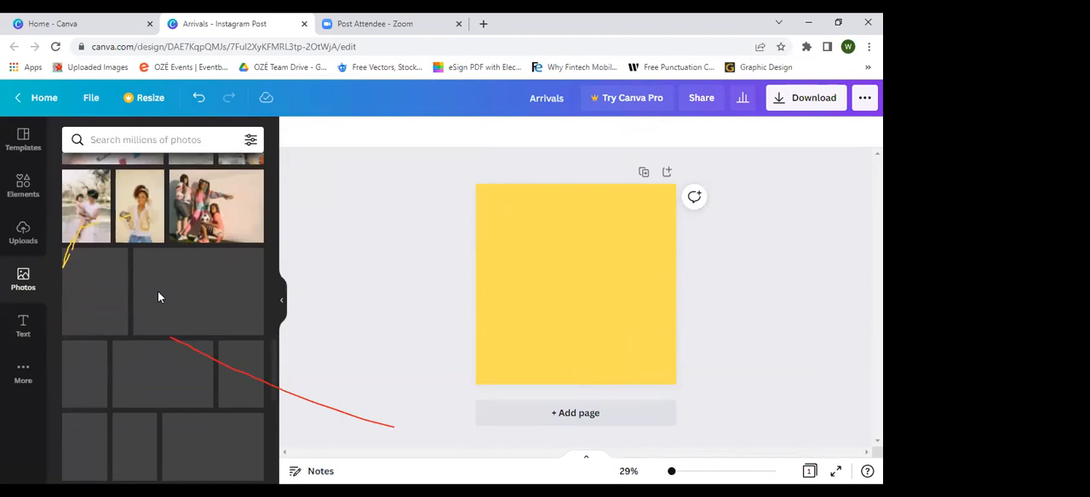
{"action": "scroll", "coordinate": [158, 297], "scroll_direction": "down", "scroll_amount": 1}
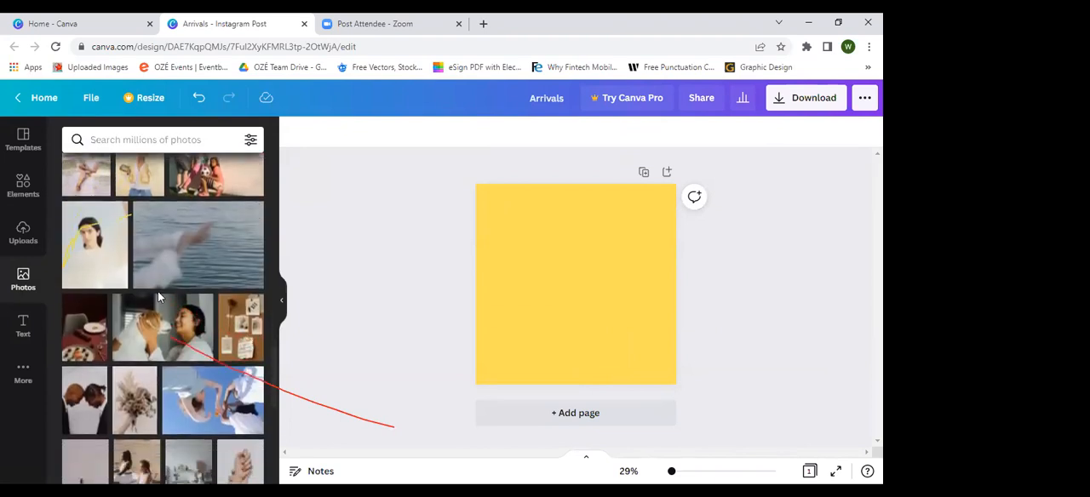
{"action": "scroll", "coordinate": [158, 296], "scroll_direction": "down", "scroll_amount": 2}
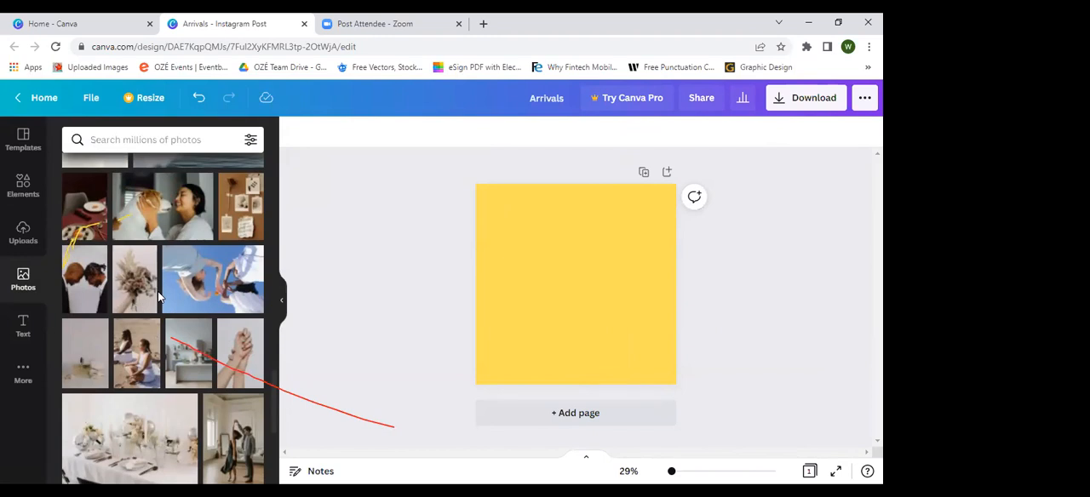
{"action": "scroll", "coordinate": [157, 295], "scroll_direction": "down", "scroll_amount": 3}
{"action": "scroll", "coordinate": [157, 296], "scroll_direction": "down", "scroll_amount": 5}
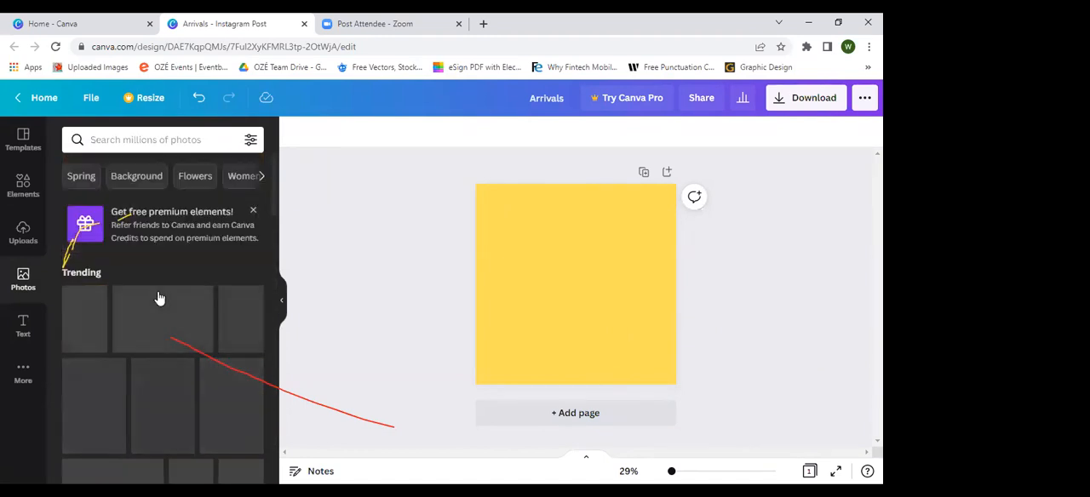
Step: Add the trending photo of four people in colourful clothes to the page, enlarge it, and place it in the page's upper-left corner
{"action": "scroll", "coordinate": [158, 297], "scroll_direction": "down", "scroll_amount": 1}
{"action": "left_click", "coordinate": [156, 300]}
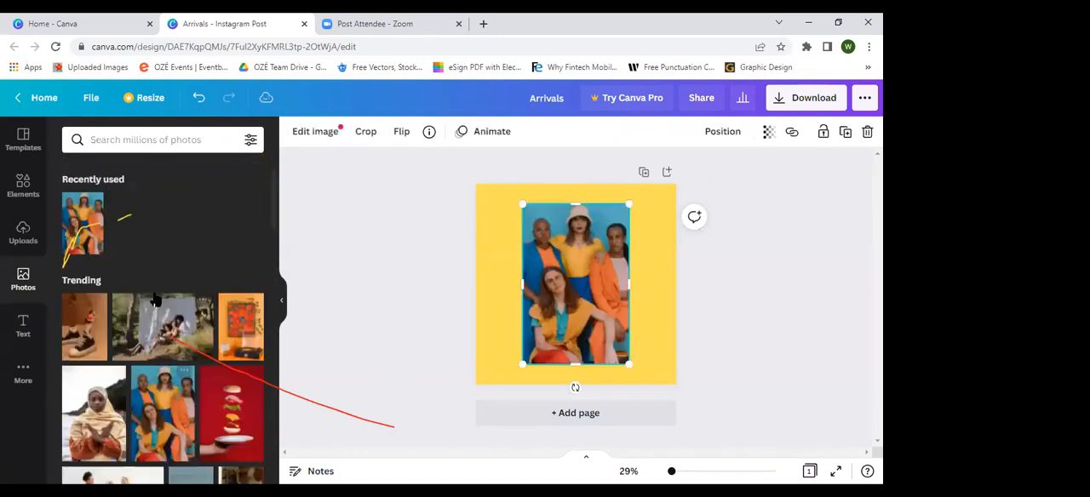
{"action": "left_click_drag", "start_coordinate": [572, 256], "coordinate": [534, 243]}
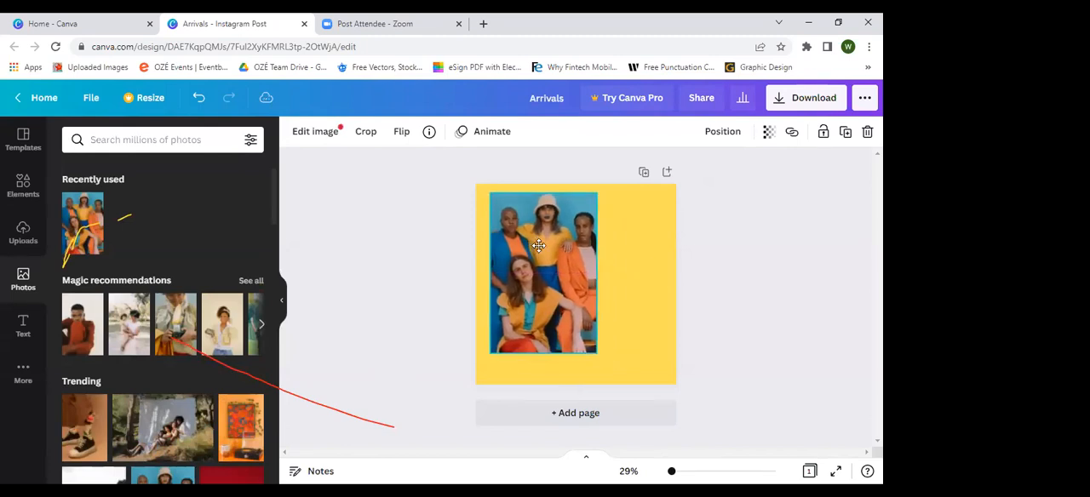
{"action": "left_click_drag", "start_coordinate": [593, 353], "coordinate": [582, 326]}
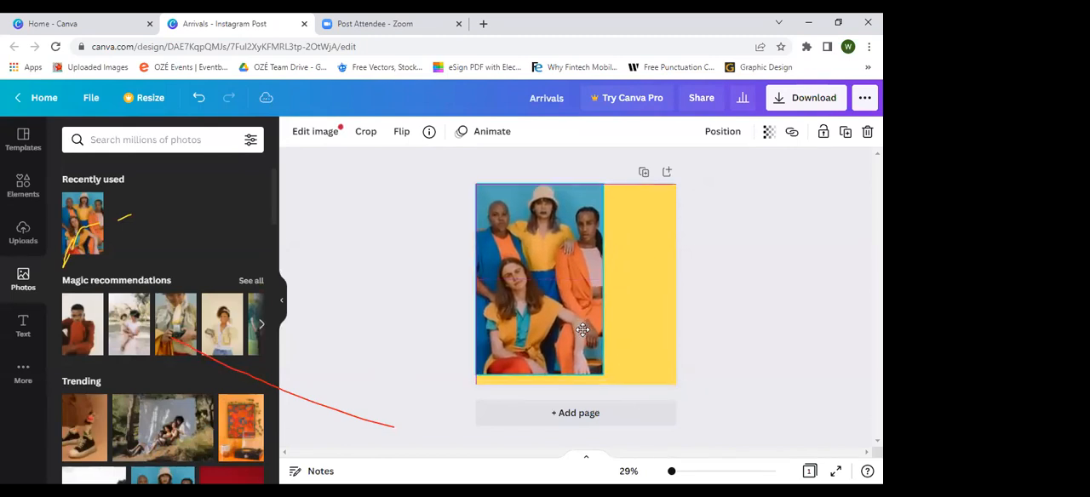
Step: Enlarge the photo of four people to the page's full height and delete it from the page
{"action": "left_click_drag", "start_coordinate": [598, 381], "coordinate": [609, 385]}
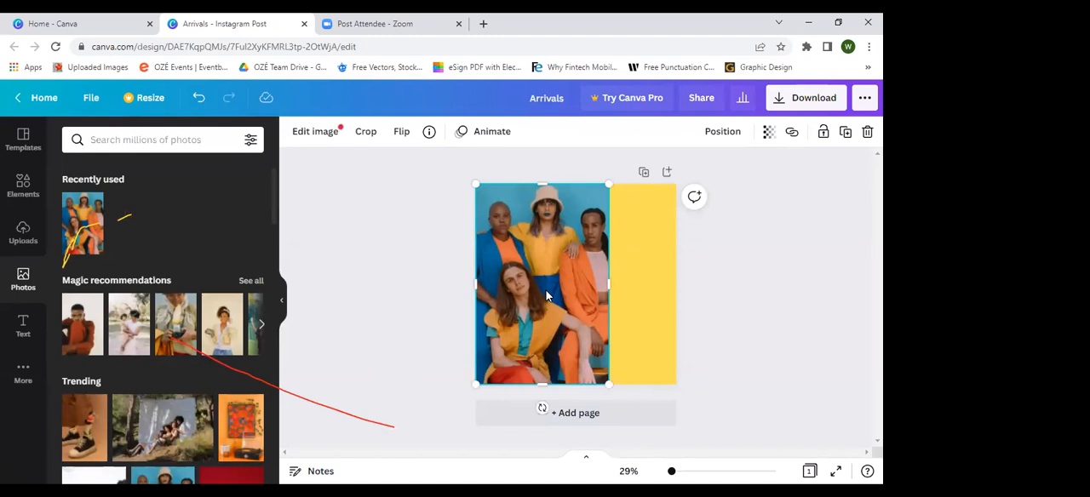
{"action": "key", "text": "Delete"}
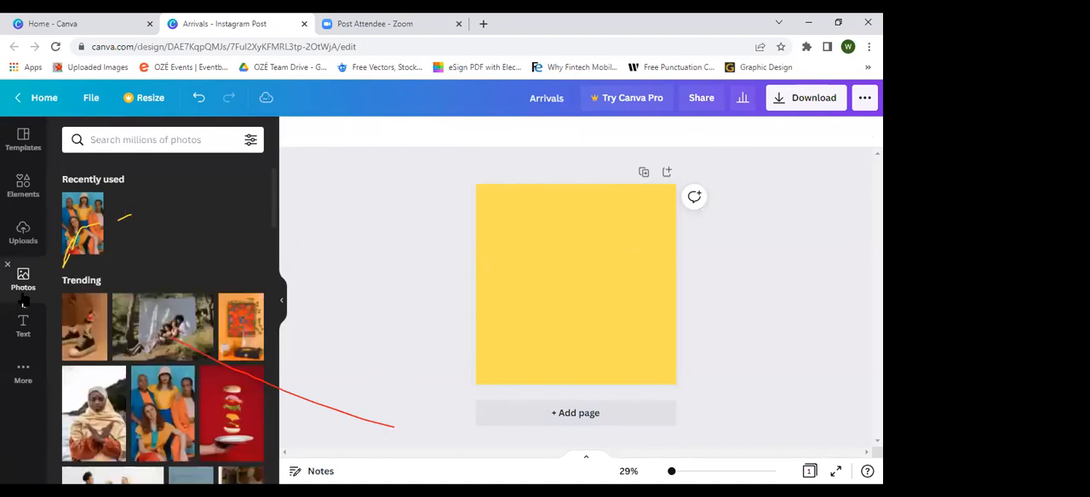
Step: Open the audio library and look through its Happy, Pop, Epic, Piano and Instrumental tracks
{"action": "left_click", "coordinate": [24, 370]}
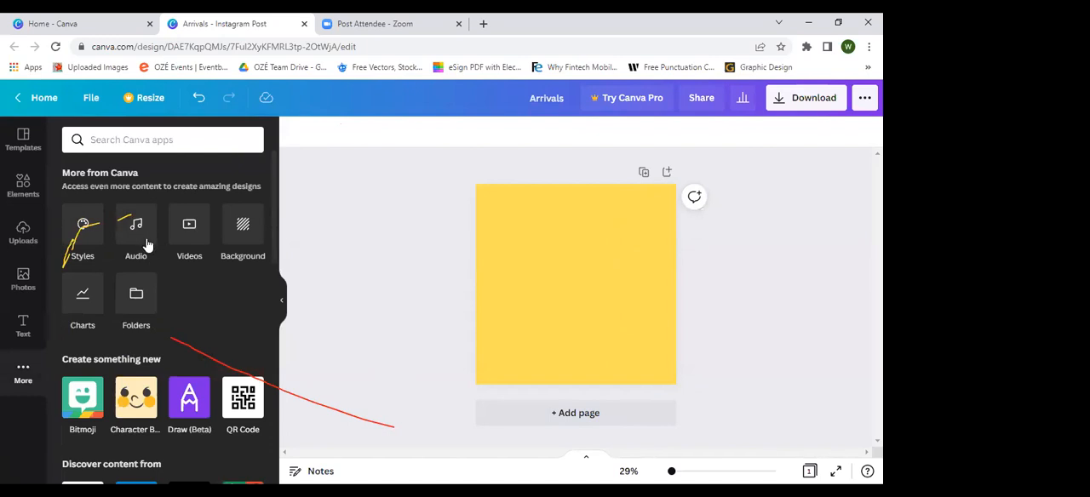
{"action": "left_click", "coordinate": [147, 246]}
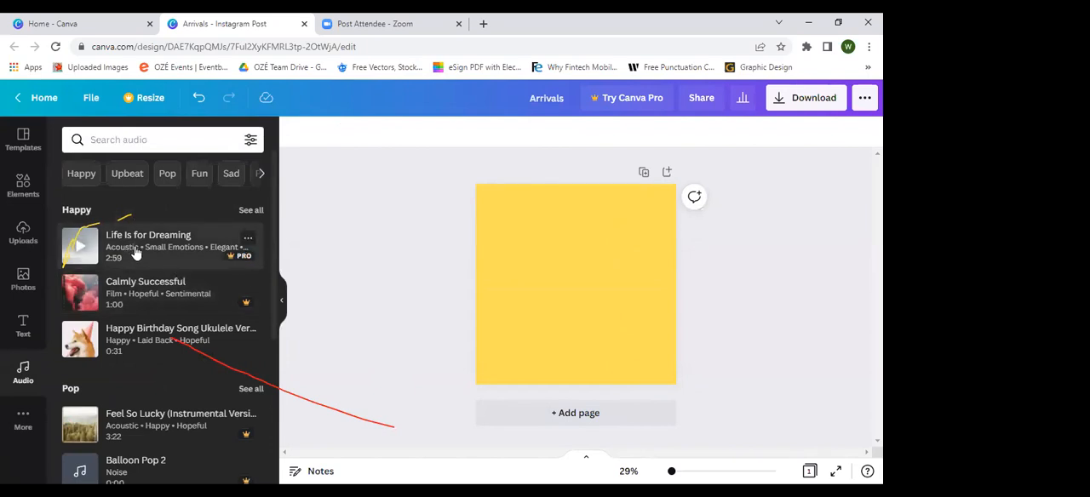
{"action": "scroll", "coordinate": [141, 367], "scroll_direction": "down", "scroll_amount": 1}
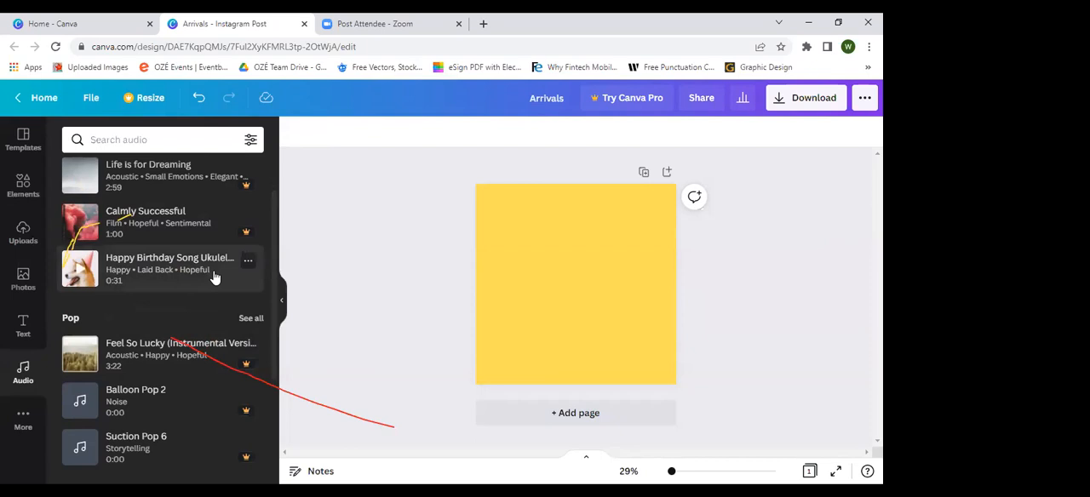
{"action": "scroll", "coordinate": [177, 357], "scroll_direction": "down", "scroll_amount": 3}
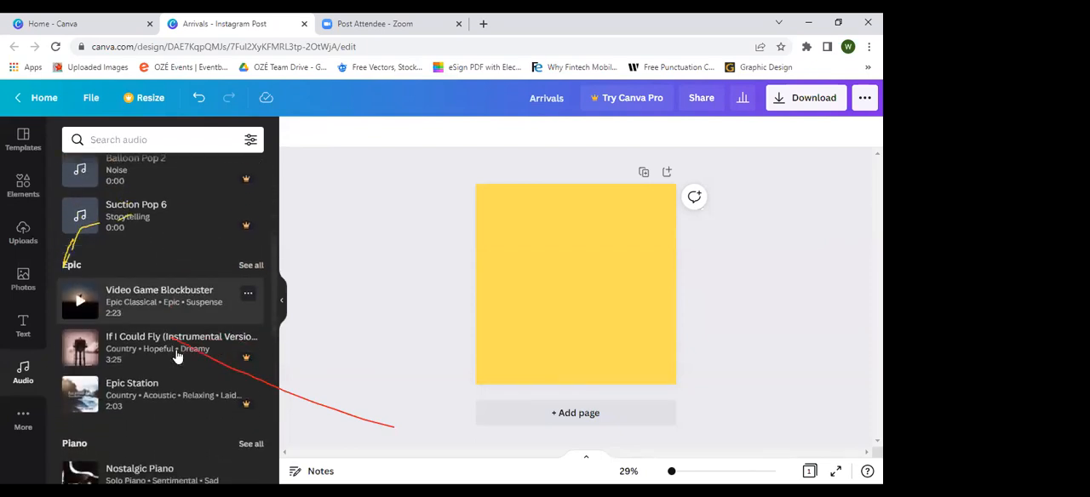
{"action": "scroll", "coordinate": [176, 356], "scroll_direction": "down", "scroll_amount": 3}
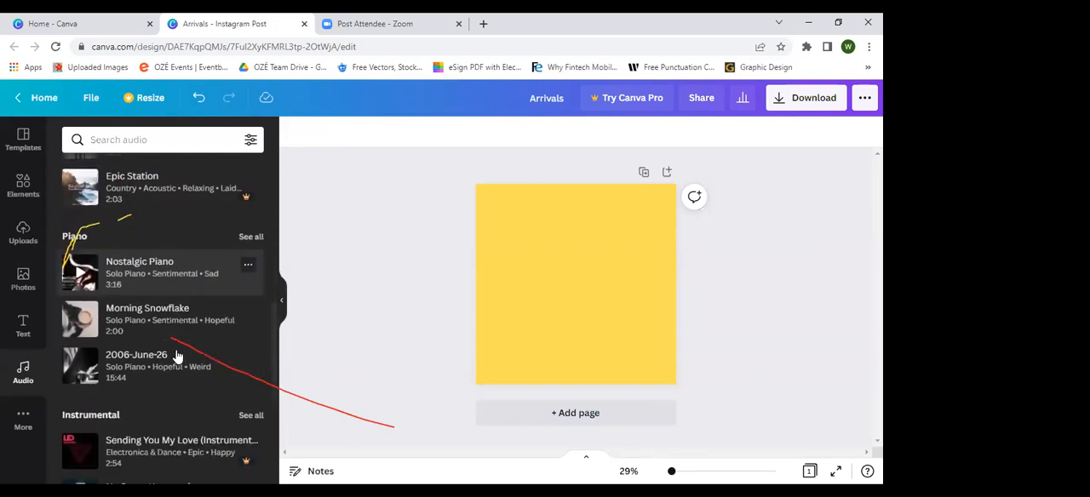
Step: Open the background library, browse its images, and apply the blue water background to the page
{"action": "left_click", "coordinate": [20, 415]}
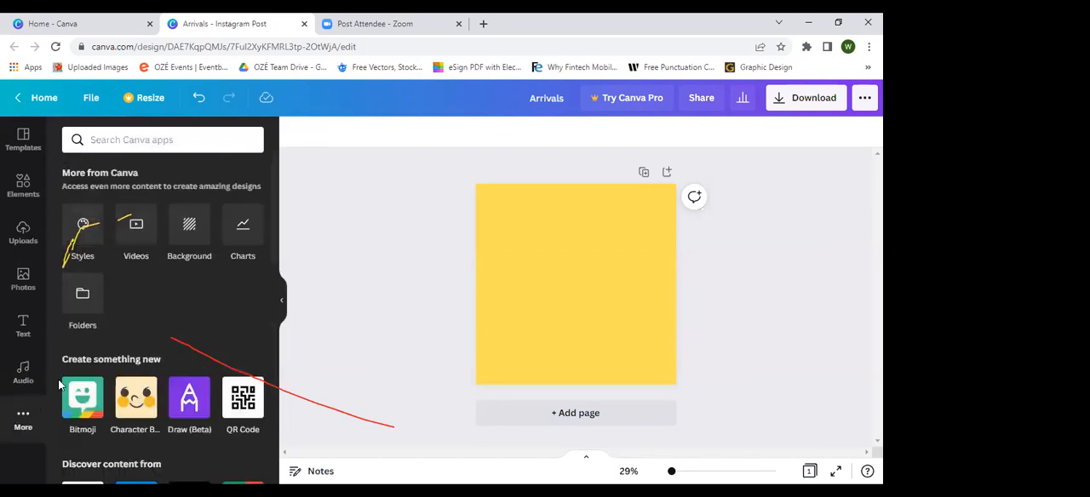
{"action": "left_click", "coordinate": [193, 233]}
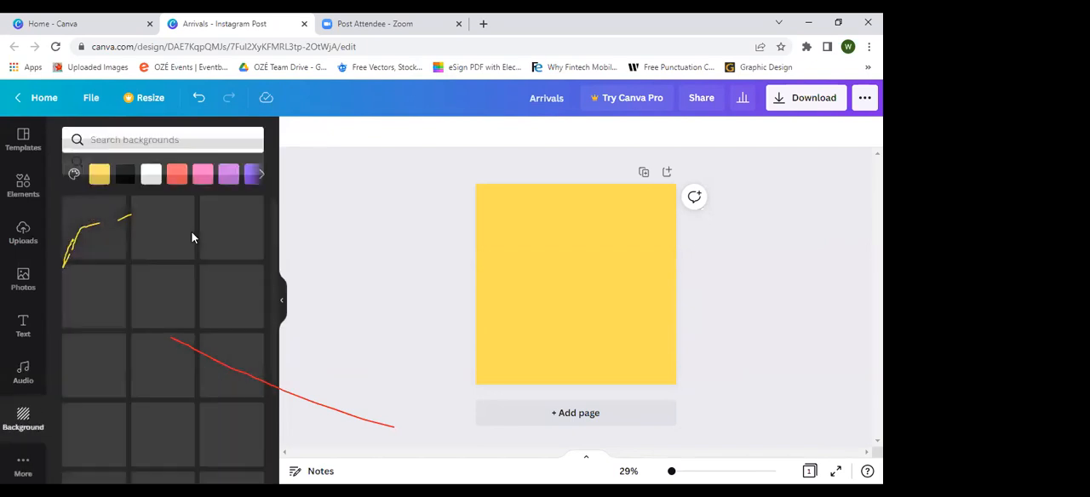
{"action": "scroll", "coordinate": [159, 297], "scroll_direction": "down", "scroll_amount": 5}
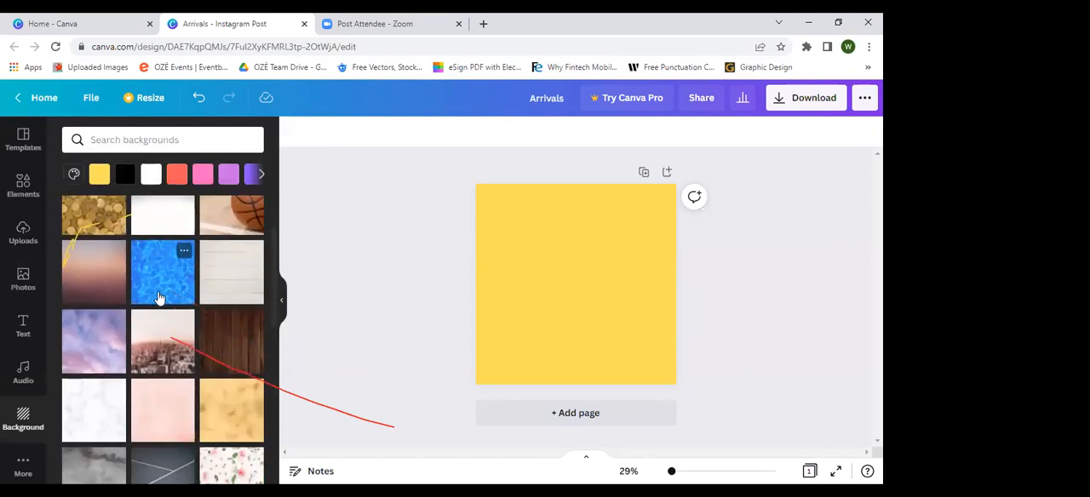
{"action": "scroll", "coordinate": [159, 297], "scroll_direction": "down", "scroll_amount": 3}
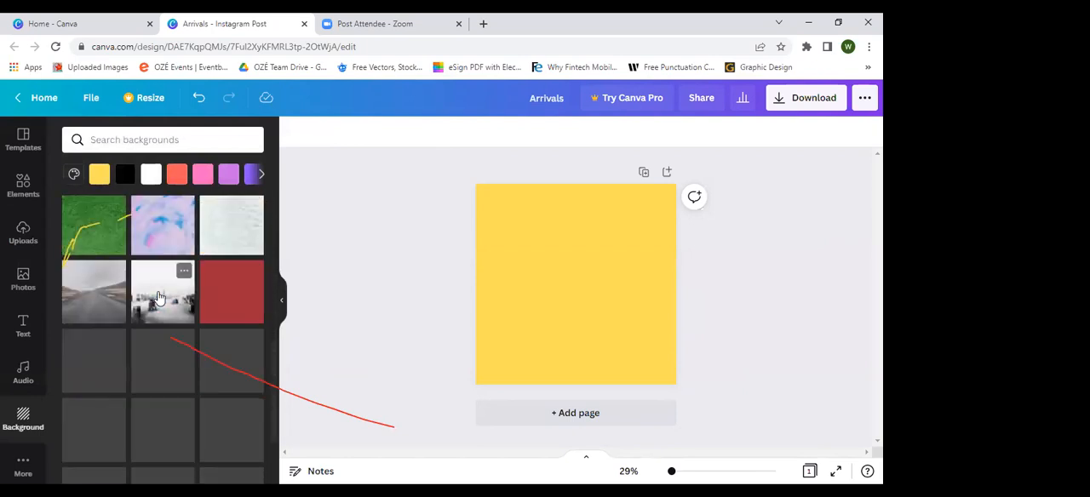
{"action": "scroll", "coordinate": [158, 298], "scroll_direction": "down", "scroll_amount": 6}
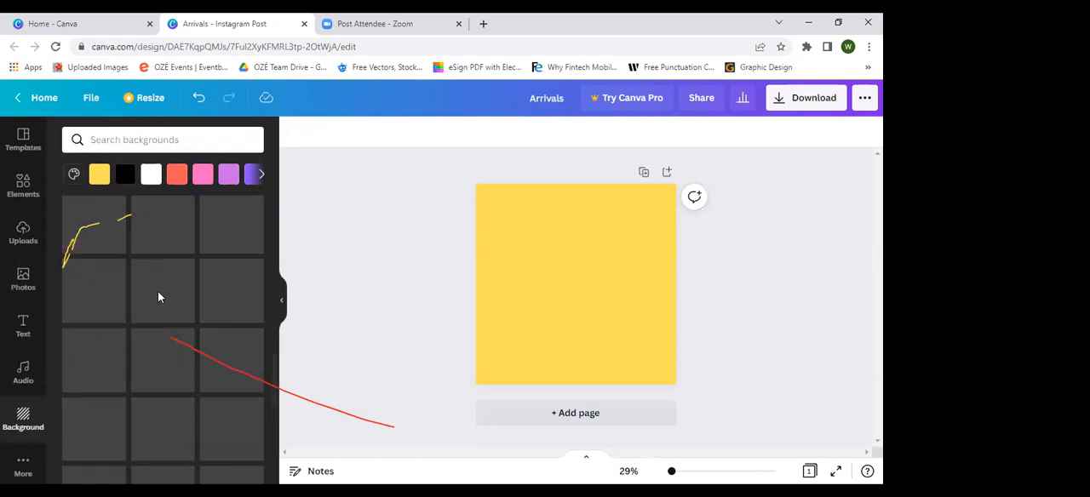
{"action": "scroll", "coordinate": [158, 294], "scroll_direction": "down", "scroll_amount": 3}
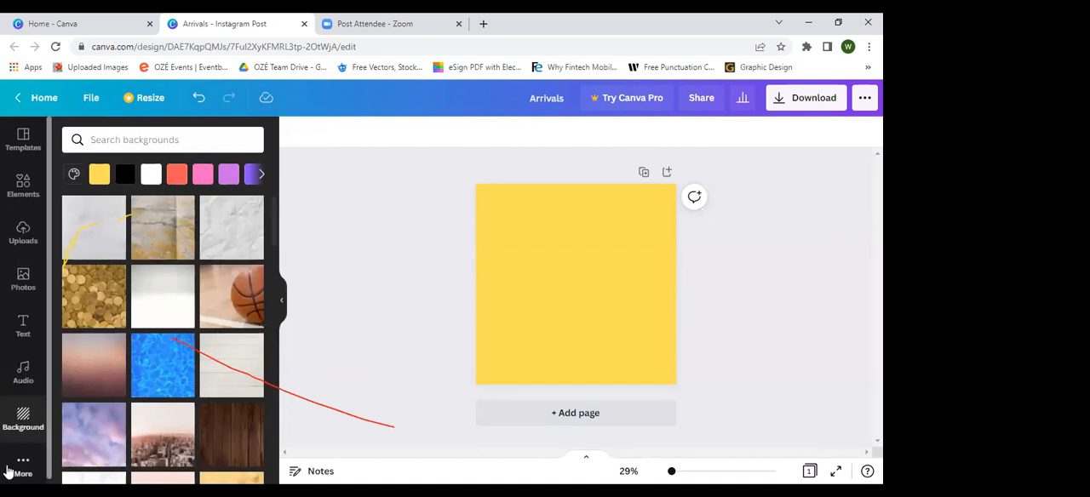
{"action": "left_click", "coordinate": [142, 395]}
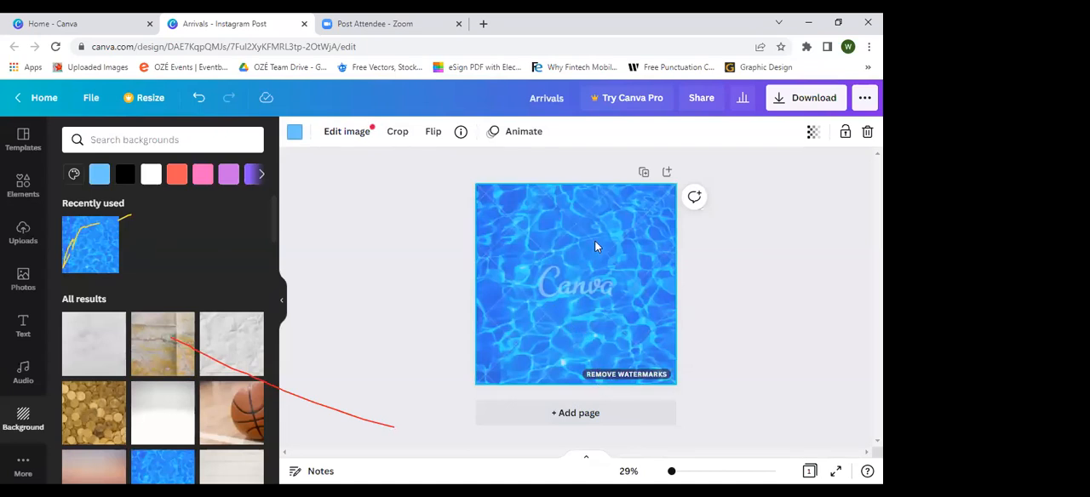
Step: Replace the blue water background with the gold coins image and delete it to leave a plain white page
{"action": "scroll", "coordinate": [115, 372], "scroll_direction": "down", "scroll_amount": 1}
{"action": "scroll", "coordinate": [115, 372], "scroll_direction": "down", "scroll_amount": 2}
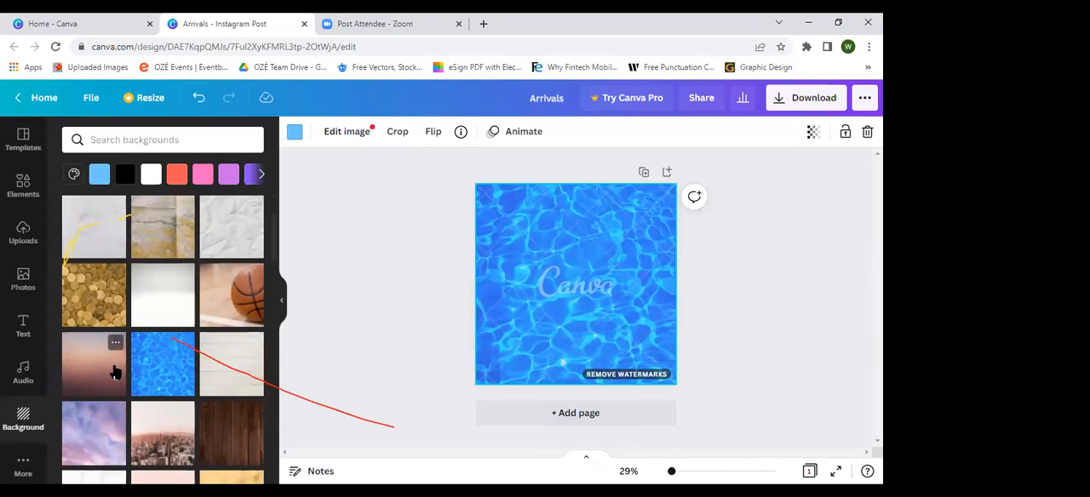
{"action": "left_click", "coordinate": [85, 305]}
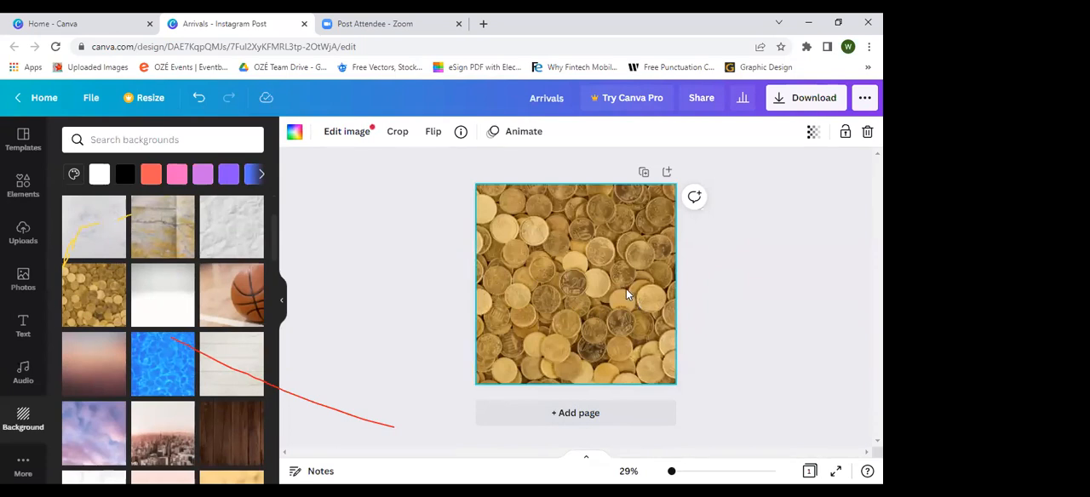
{"action": "key", "text": "Delete"}
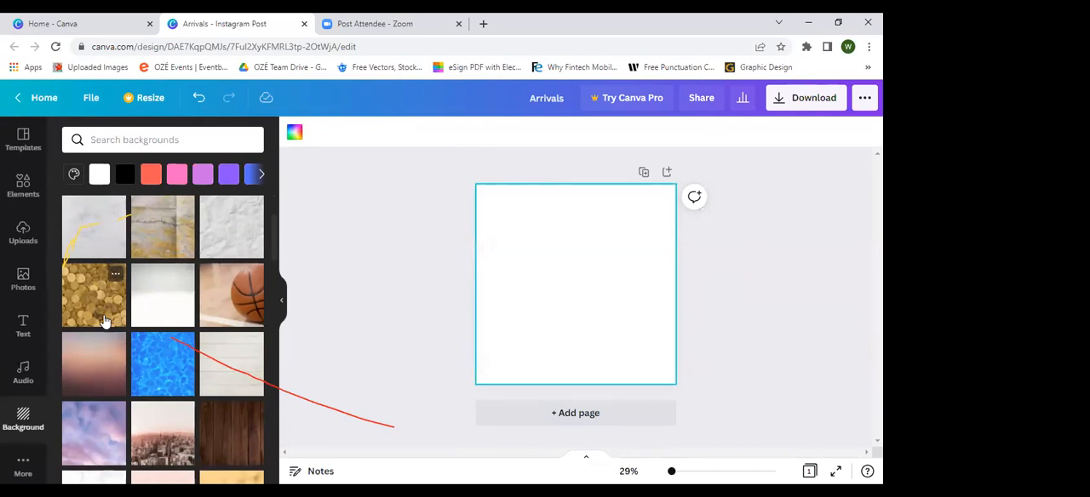
Step: Glance through the additional Canva apps, return to the background library, and apply the blue water background again
{"action": "left_click", "coordinate": [19, 460]}
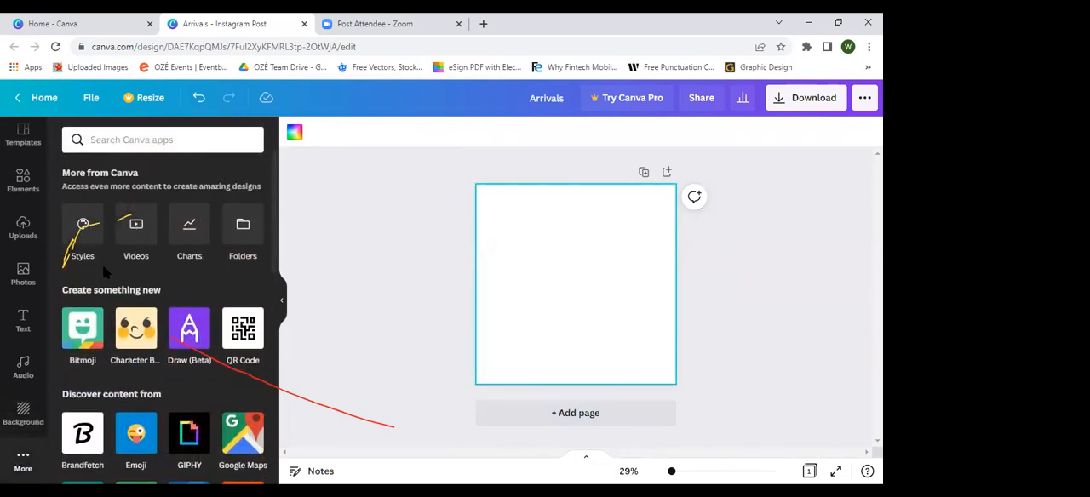
{"action": "scroll", "coordinate": [219, 270], "scroll_direction": "down", "scroll_amount": 2}
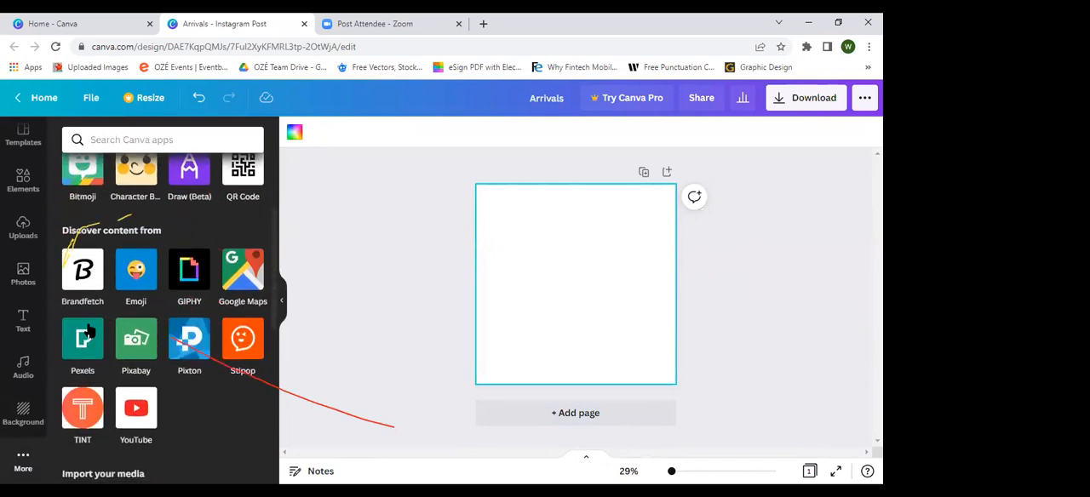
{"action": "left_click", "coordinate": [12, 416]}
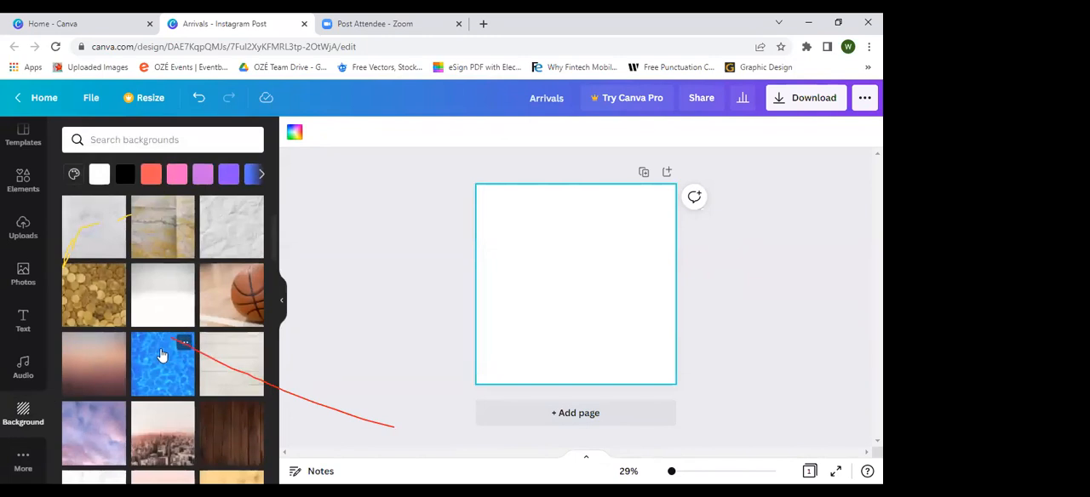
{"action": "left_click", "coordinate": [162, 362]}
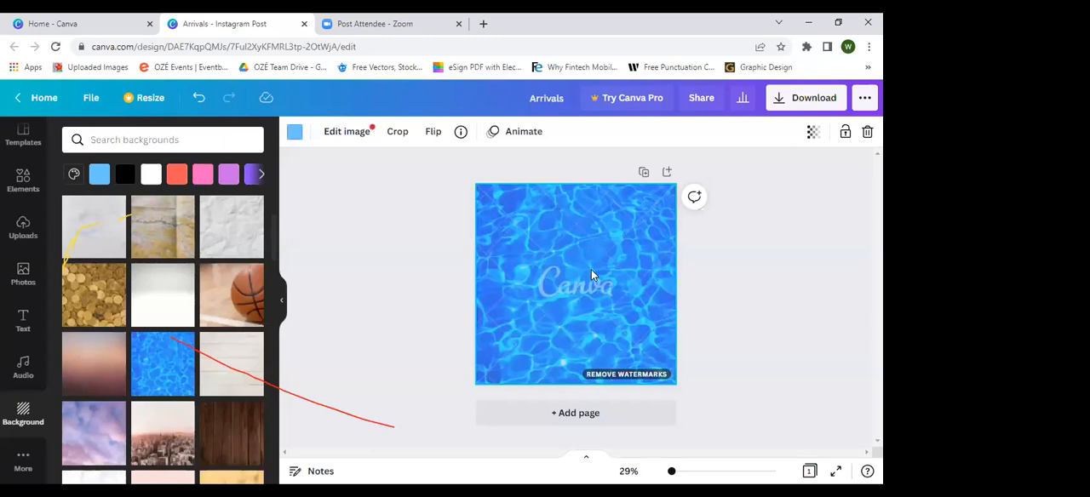
Step: Review the download options for the page with the premium water background and delete the water image
{"action": "left_click", "coordinate": [796, 106]}
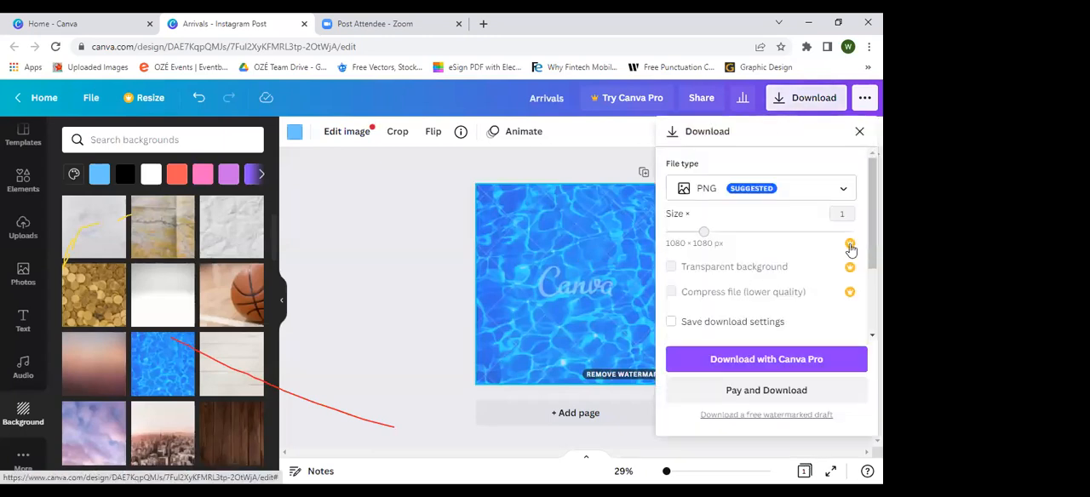
{"action": "scroll", "coordinate": [846, 336], "scroll_direction": "down", "scroll_amount": 1}
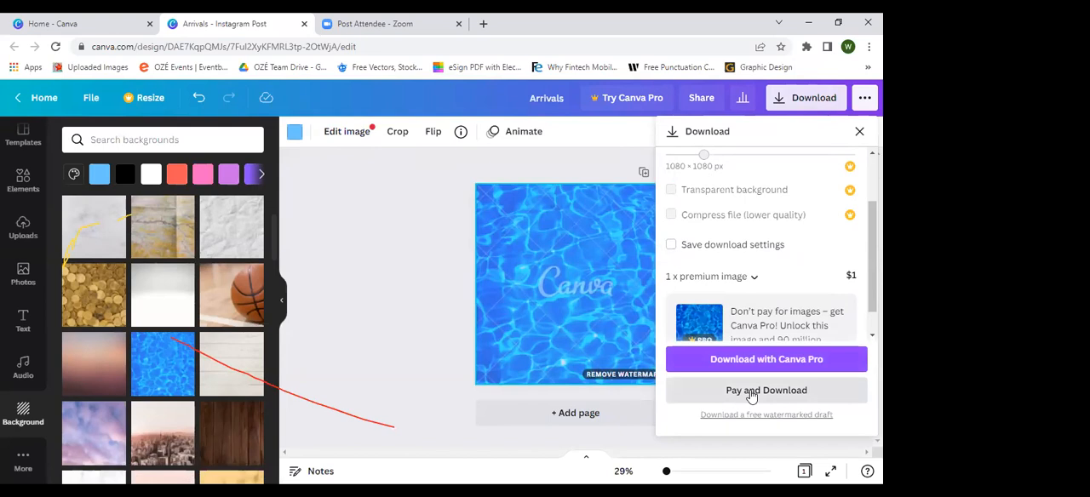
{"action": "scroll", "coordinate": [761, 275], "scroll_direction": "down", "scroll_amount": 1}
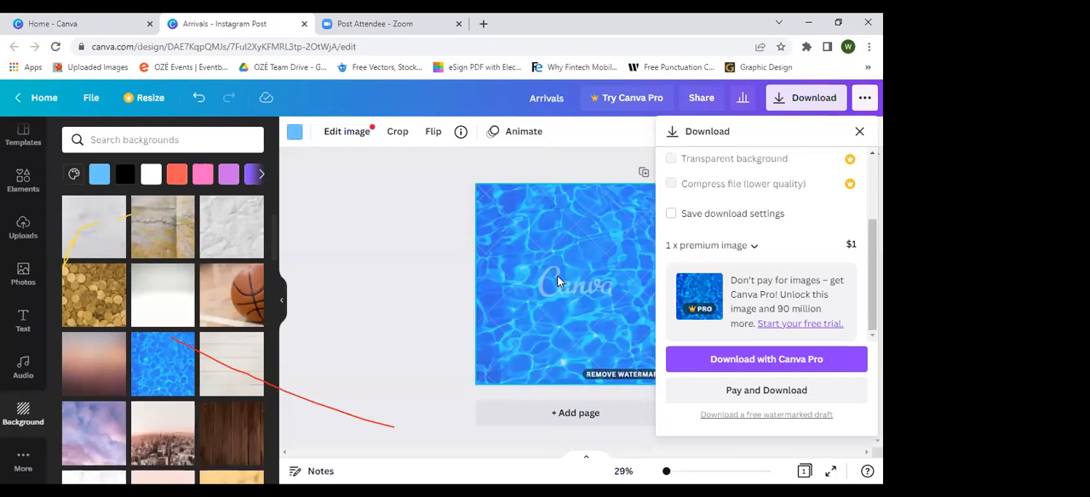
{"action": "left_click", "coordinate": [619, 224]}
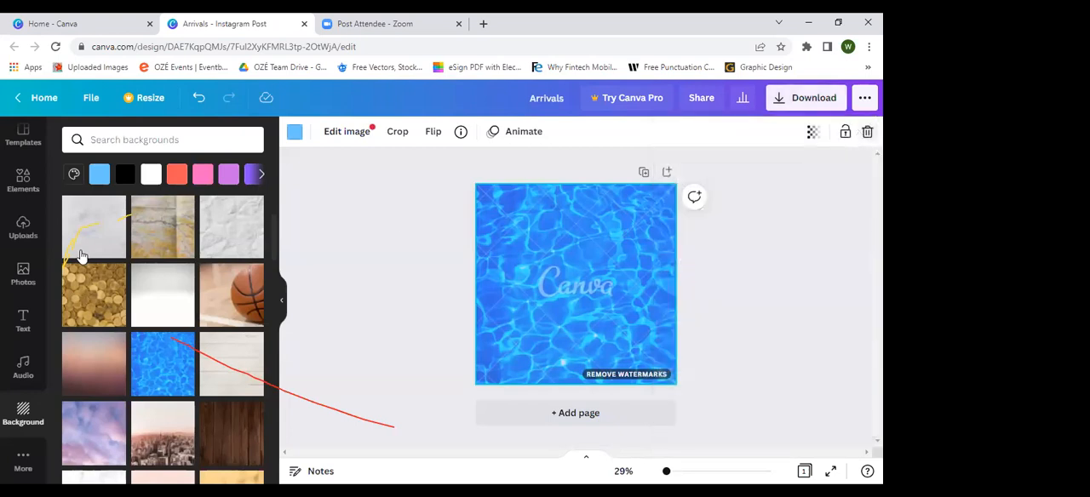
{"action": "key", "text": "Delete"}
{"action": "scroll", "coordinate": [159, 281], "scroll_direction": "down", "scroll_amount": 1}
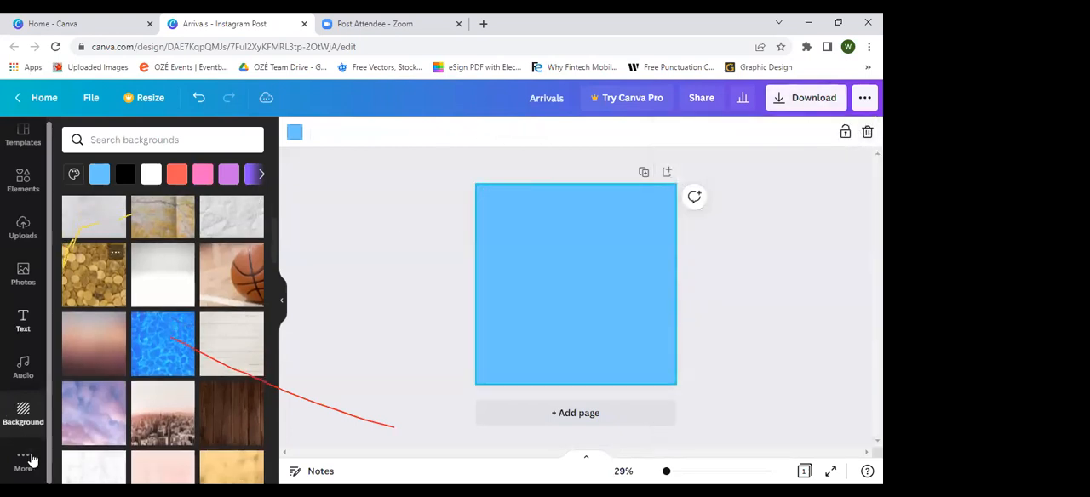
Step: Look through the additional Canva apps, including those for creating, discovering content and importing media
{"action": "left_click", "coordinate": [23, 461]}
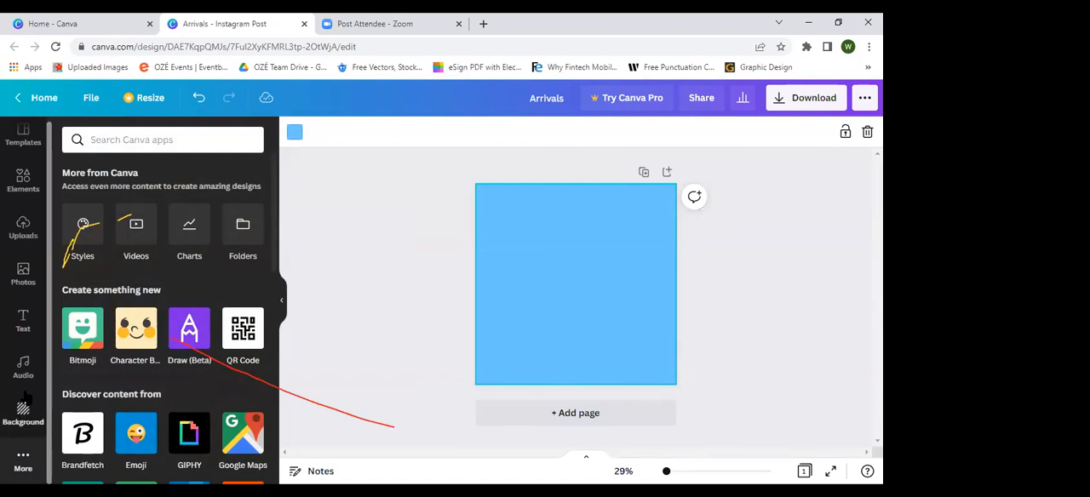
{"action": "scroll", "coordinate": [25, 398], "scroll_direction": "down", "scroll_amount": 5}
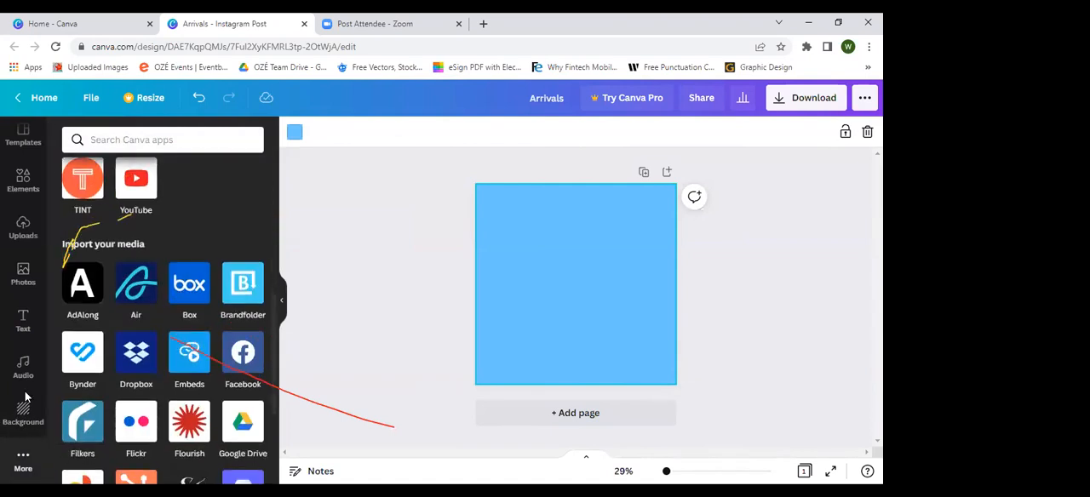
{"action": "scroll", "coordinate": [26, 397], "scroll_direction": "down", "scroll_amount": 3}
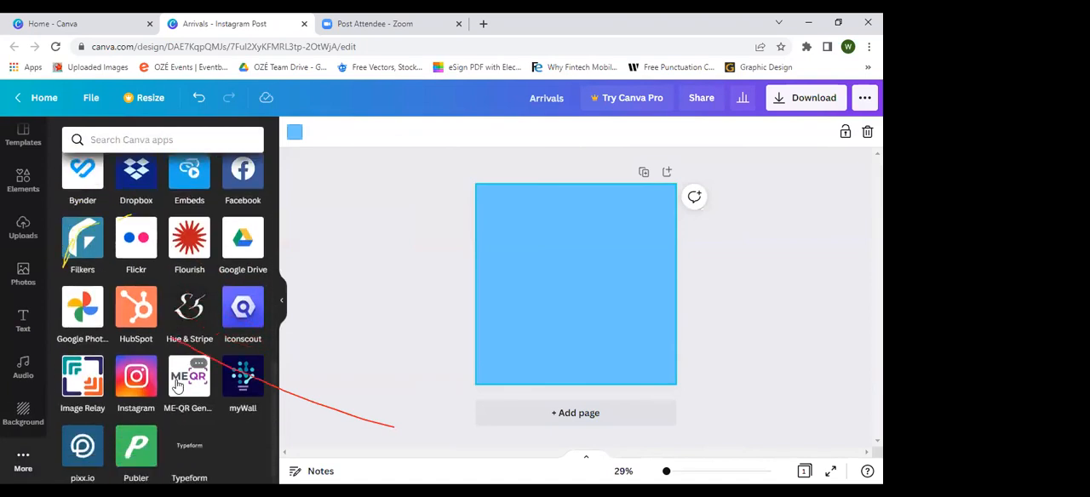
{"action": "scroll", "coordinate": [178, 386], "scroll_direction": "up", "scroll_amount": 2}
{"action": "scroll", "coordinate": [178, 385], "scroll_direction": "up", "scroll_amount": 1}
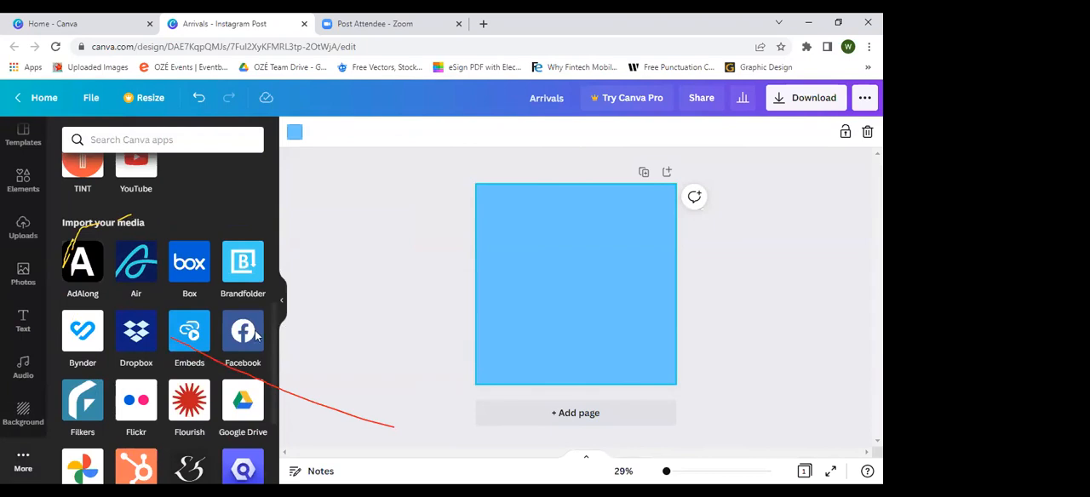
{"action": "scroll", "coordinate": [234, 332], "scroll_direction": "up", "scroll_amount": 3}
{"action": "scroll", "coordinate": [235, 337], "scroll_direction": "up", "scroll_amount": 2}
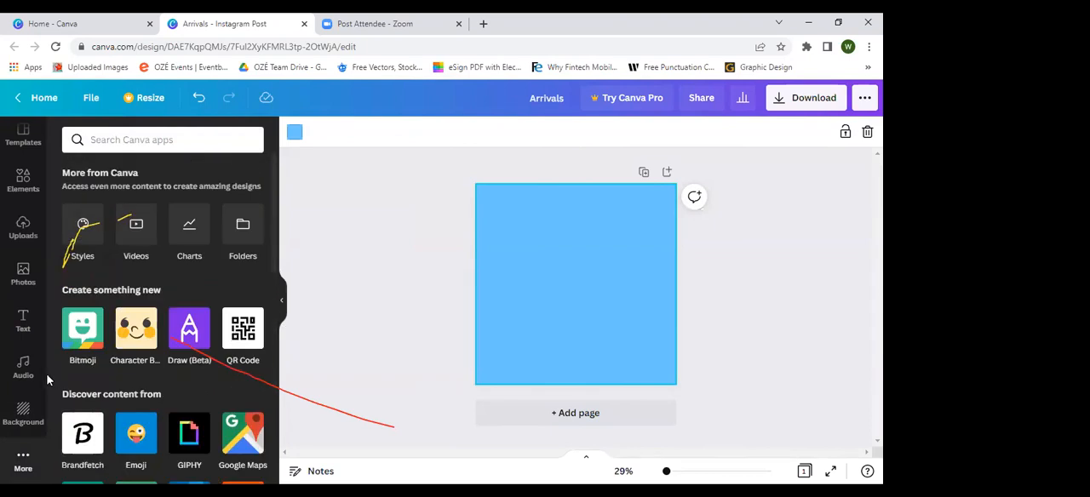
Step: Return from the Graphics collection to the main elements library and remove the page's blue background colour
{"action": "left_click", "coordinate": [15, 190]}
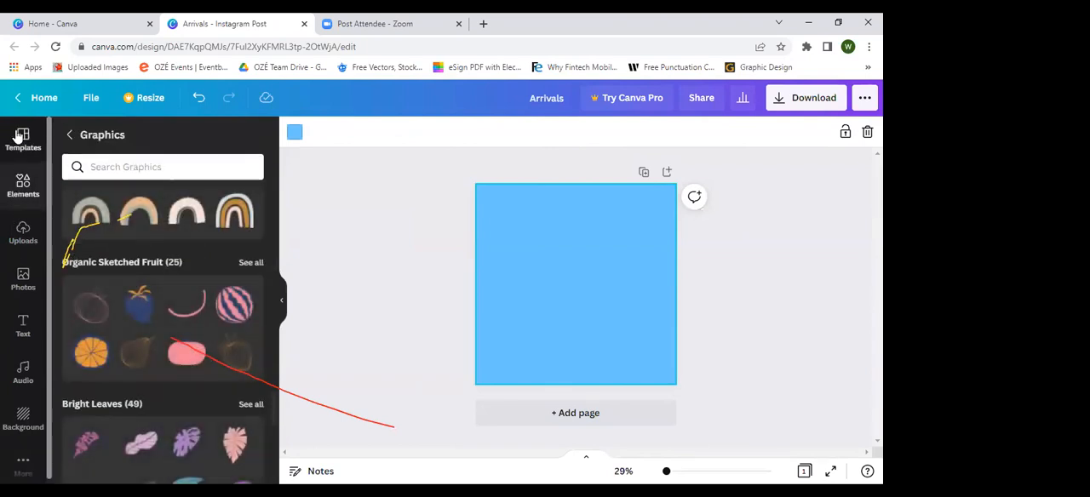
{"action": "left_click", "coordinate": [72, 136]}
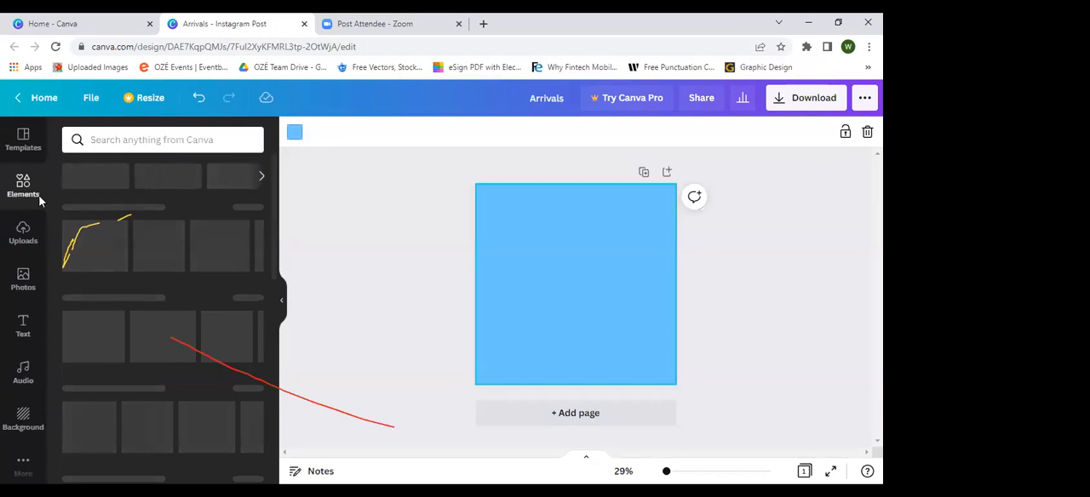
{"action": "key", "text": "Delete"}
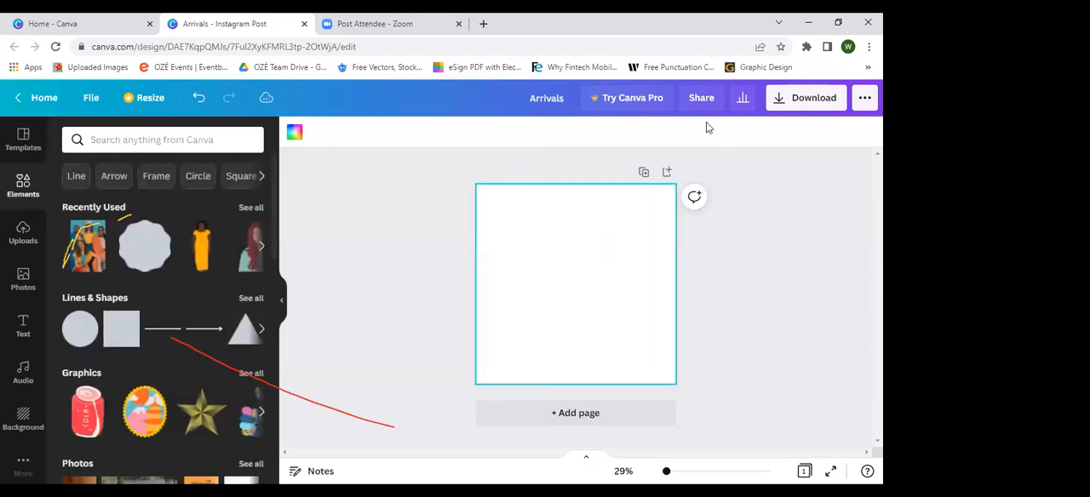
Step: Review the design's file commands and glance at its resize options
{"action": "left_click", "coordinate": [97, 101]}
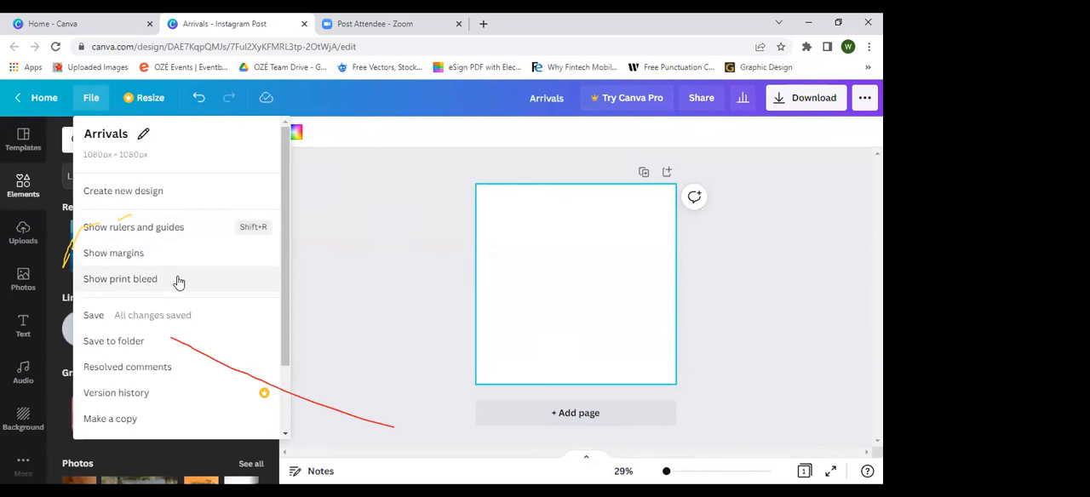
{"action": "scroll", "coordinate": [179, 282], "scroll_direction": "down", "scroll_amount": 2}
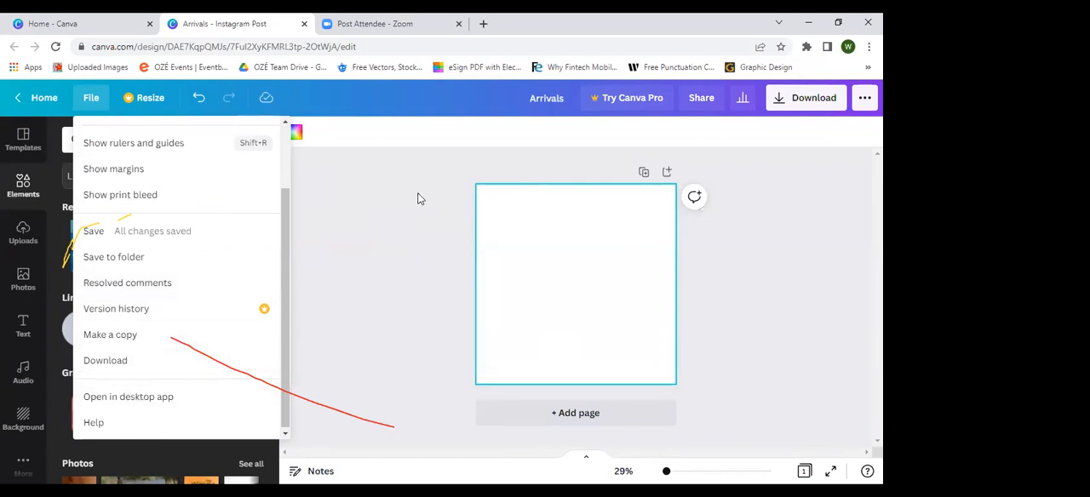
{"action": "scroll", "coordinate": [231, 236], "scroll_direction": "up", "scroll_amount": 2}
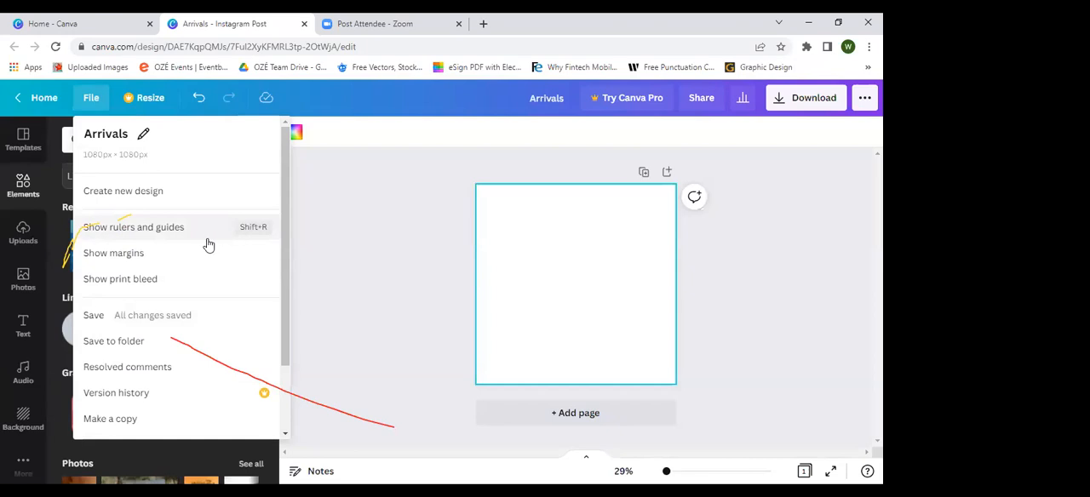
{"action": "left_click", "coordinate": [152, 104]}
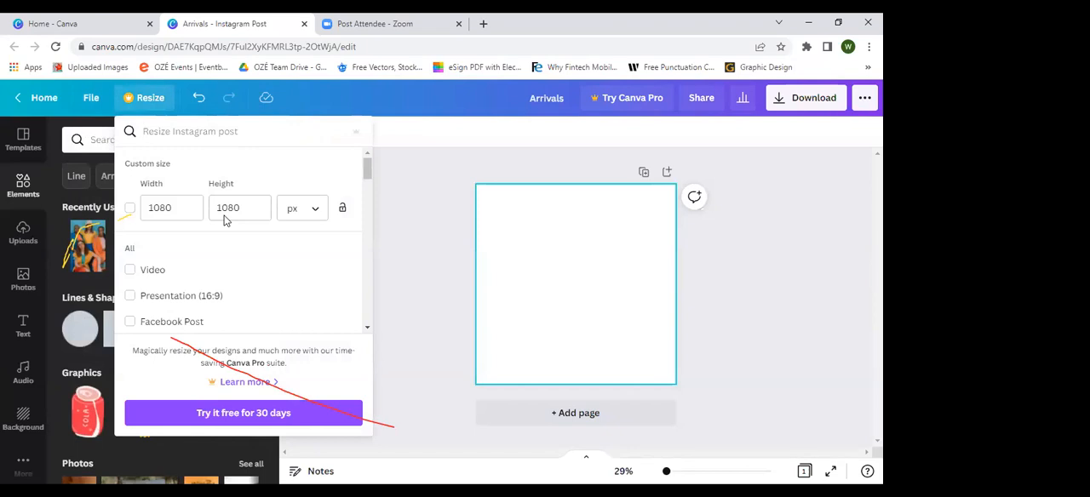
{"action": "left_click", "coordinate": [538, 238]}
Step: Apply the "The Climate Is Changing" Instagram post template to the blank page
{"action": "left_click", "coordinate": [17, 138]}
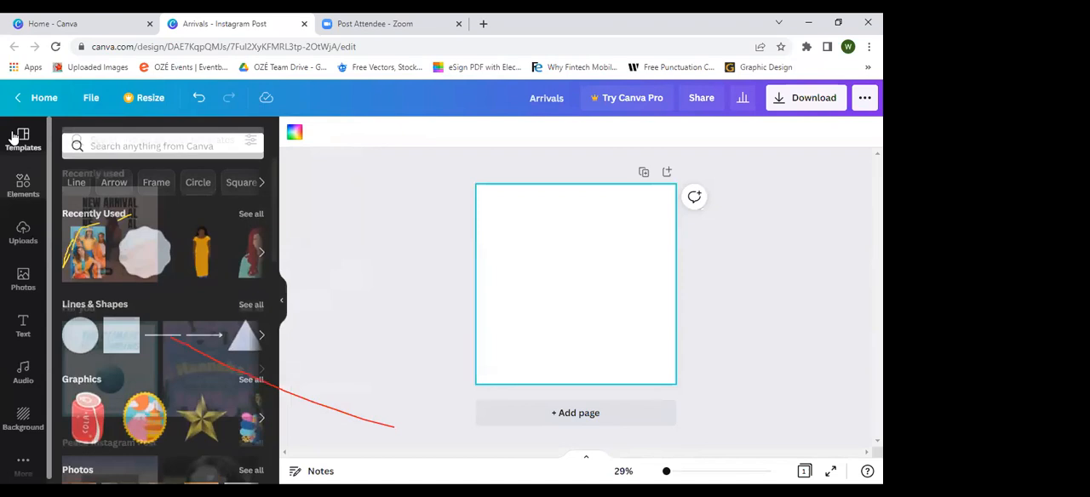
{"action": "scroll", "coordinate": [83, 296], "scroll_direction": "down", "scroll_amount": 2}
{"action": "left_click", "coordinate": [105, 250]}
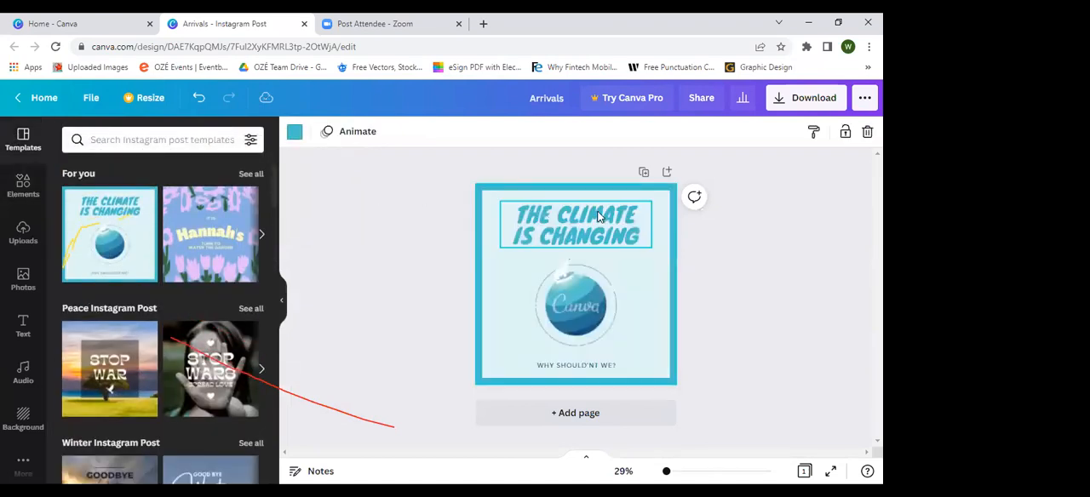
Step: Browse the custom size fields and preset formats offered for resizing the climate design
{"action": "left_click", "coordinate": [147, 101]}
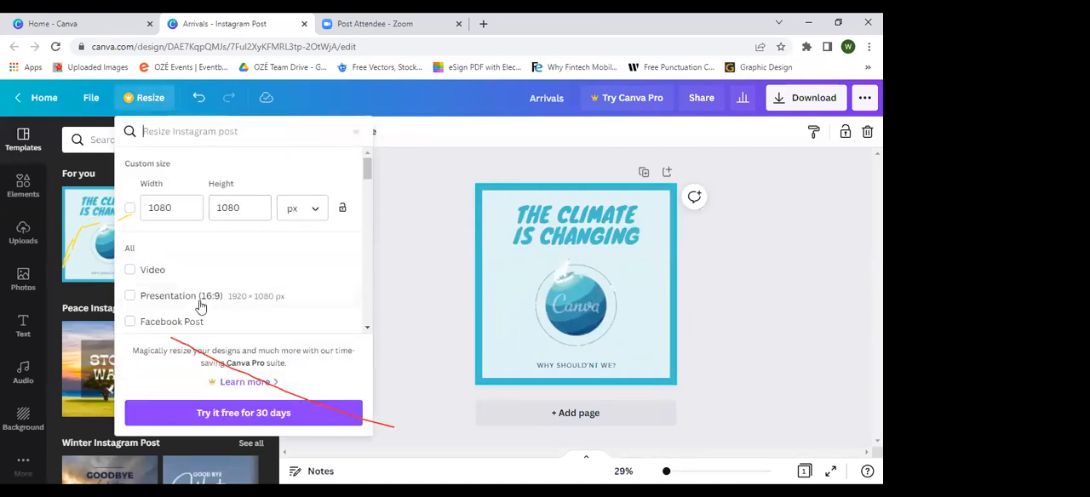
{"action": "scroll", "coordinate": [199, 305], "scroll_direction": "down", "scroll_amount": 2}
{"action": "scroll", "coordinate": [256, 243], "scroll_direction": "down", "scroll_amount": 1}
{"action": "scroll", "coordinate": [255, 231], "scroll_direction": "up", "scroll_amount": 2}
{"action": "scroll", "coordinate": [246, 236], "scroll_direction": "down", "scroll_amount": 6}
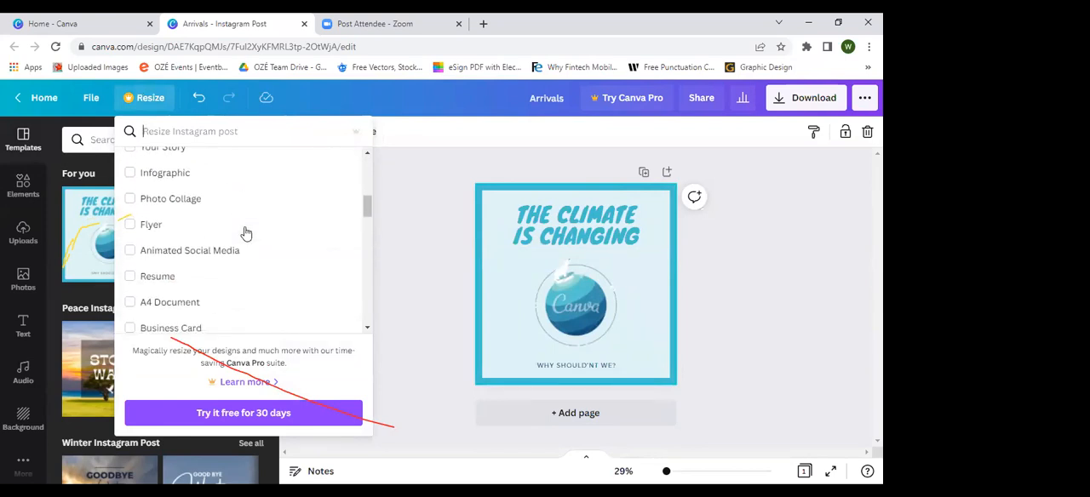
{"action": "scroll", "coordinate": [245, 230], "scroll_direction": "up", "scroll_amount": 10}
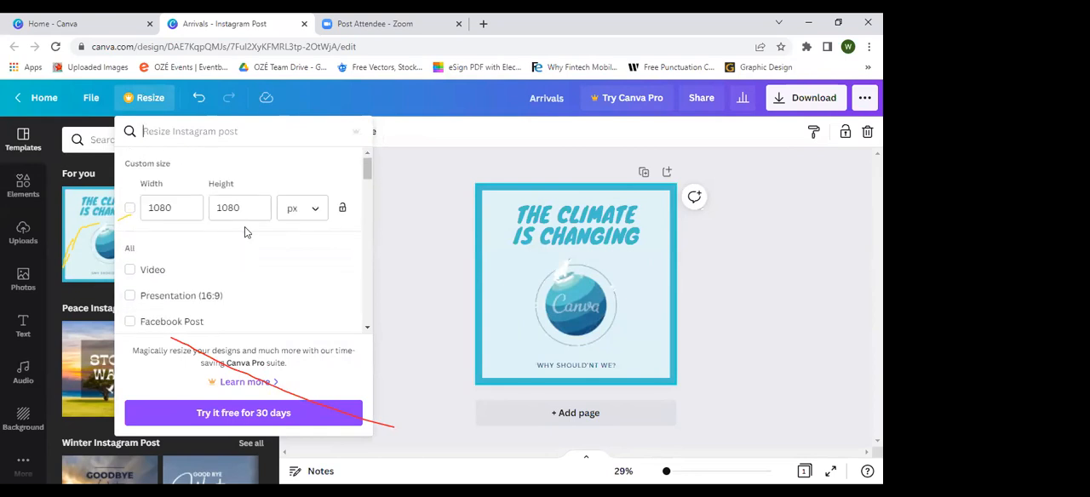
Step: Search the resize formats for "twitt", select Twitter Post, and dismiss the resize options without applying it
{"action": "left_click", "coordinate": [175, 132]}
{"action": "type", "text": "twit"}
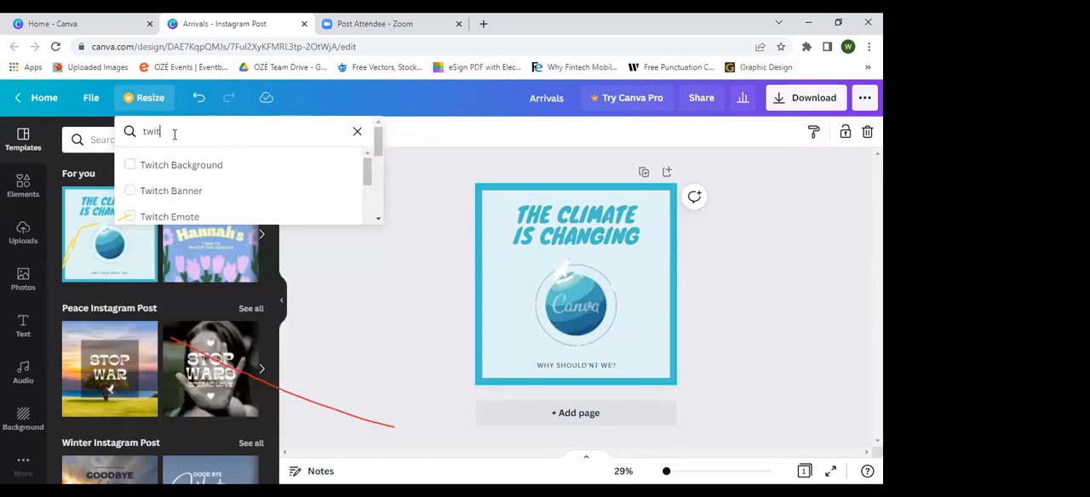
{"action": "type", "text": "t"}
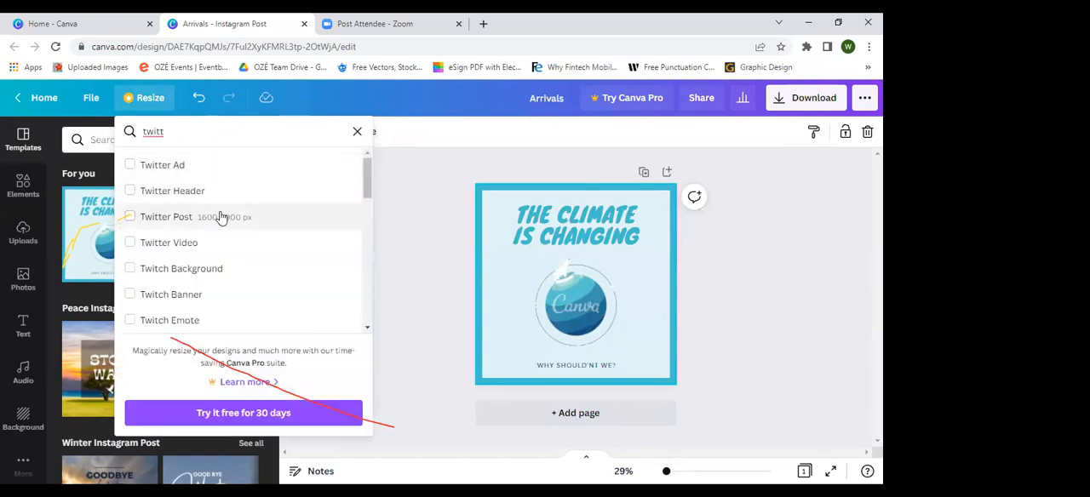
{"action": "left_click", "coordinate": [220, 218]}
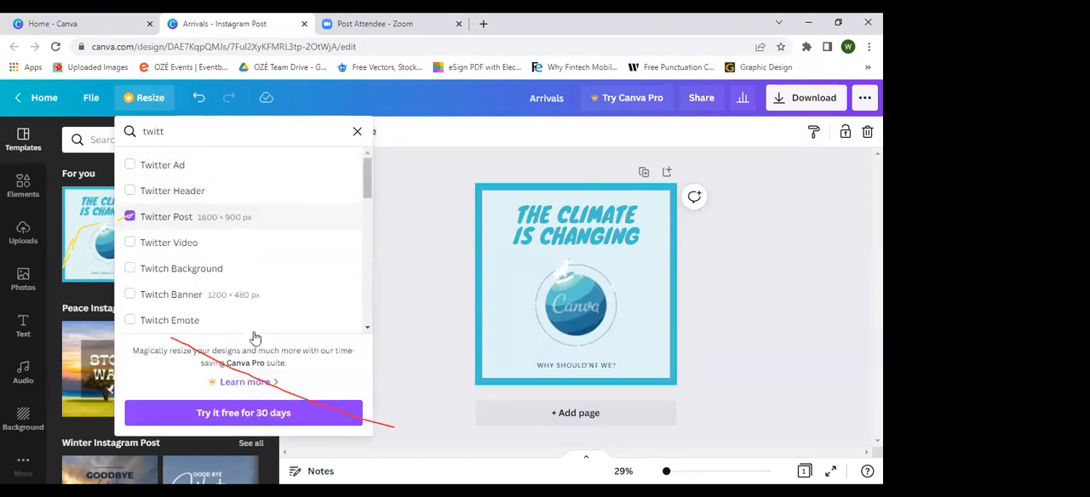
{"action": "scroll", "coordinate": [253, 328], "scroll_direction": "down", "scroll_amount": 4}
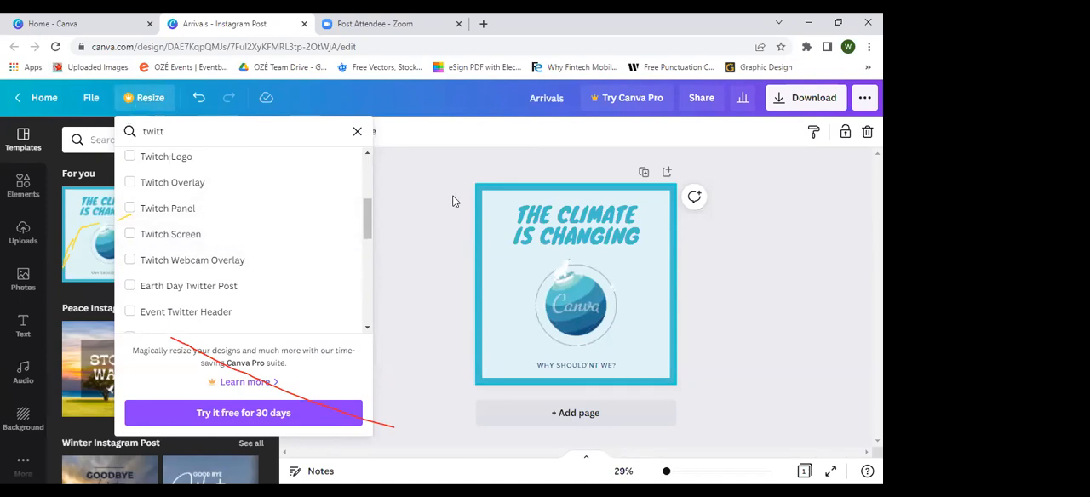
{"action": "left_click", "coordinate": [394, 196]}
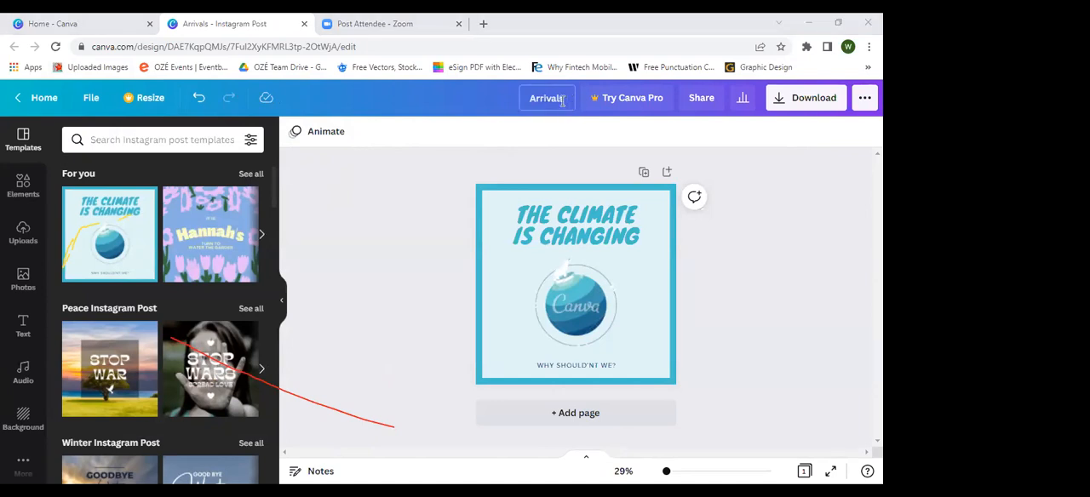
Step: Highlight the design's title, and view the sharing options and the Insights dashboard
{"action": "left_click_drag", "start_coordinate": [564, 101], "coordinate": [528, 98]}
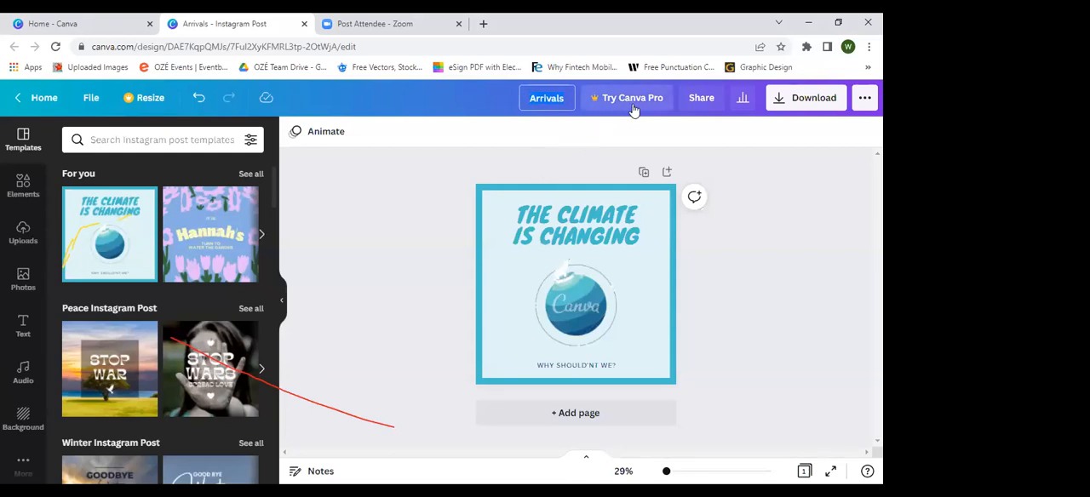
{"action": "left_click", "coordinate": [701, 100]}
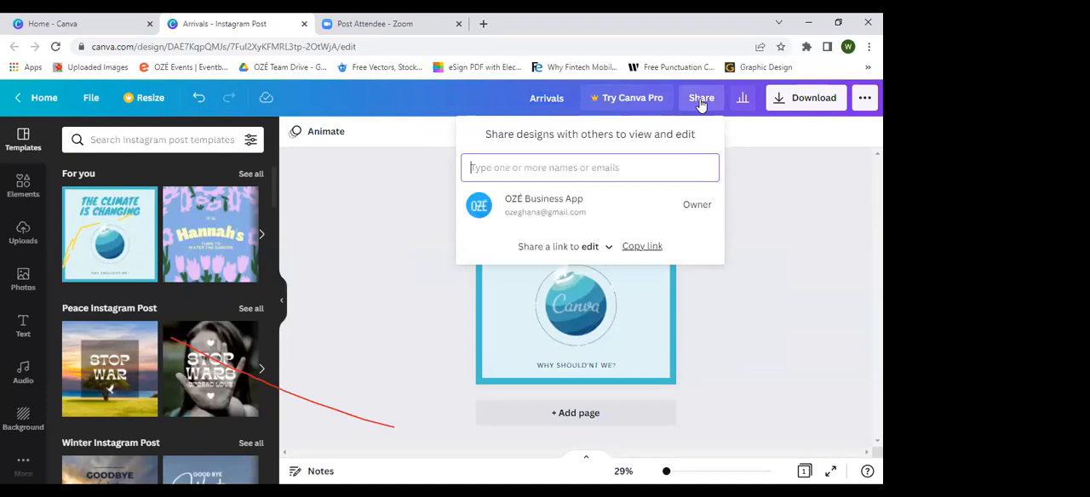
{"action": "left_click", "coordinate": [734, 104]}
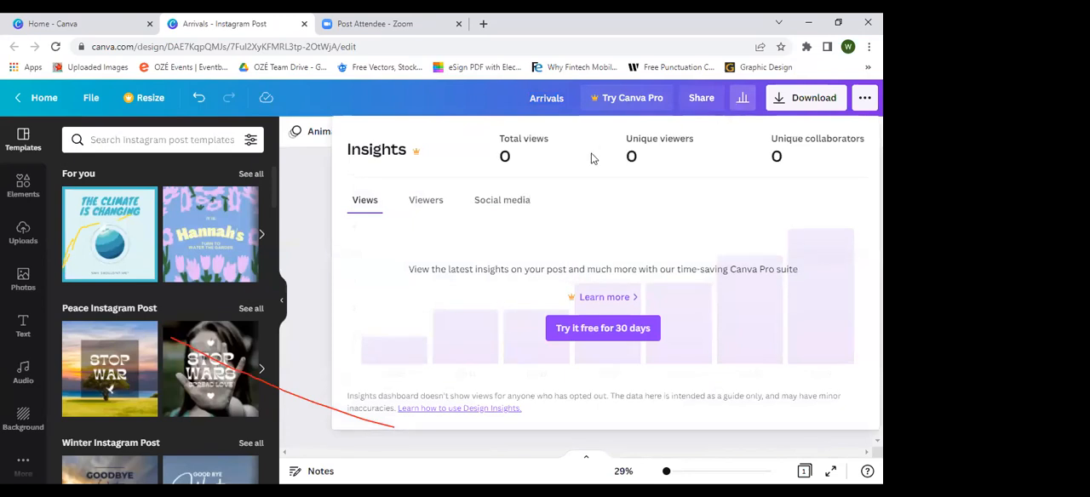
{"action": "left_click", "coordinate": [316, 178]}
Step: Review the download settings and the available file types for the climate design
{"action": "left_click", "coordinate": [792, 108]}
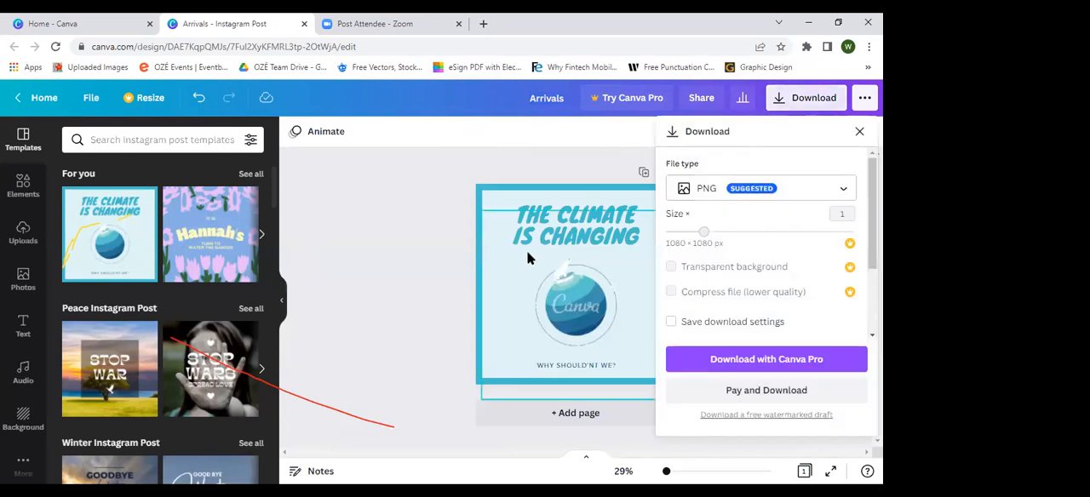
{"action": "left_click", "coordinate": [706, 190]}
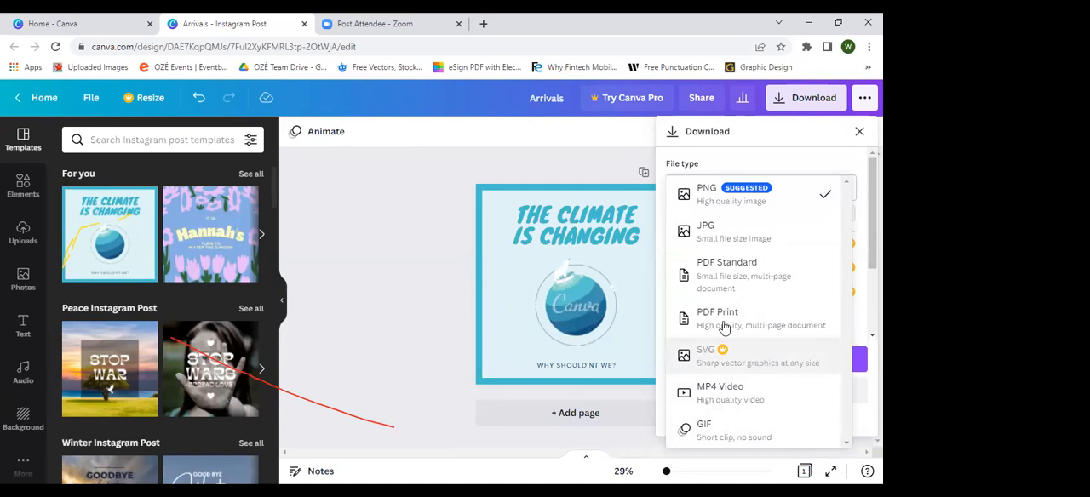
{"action": "left_click", "coordinate": [799, 135]}
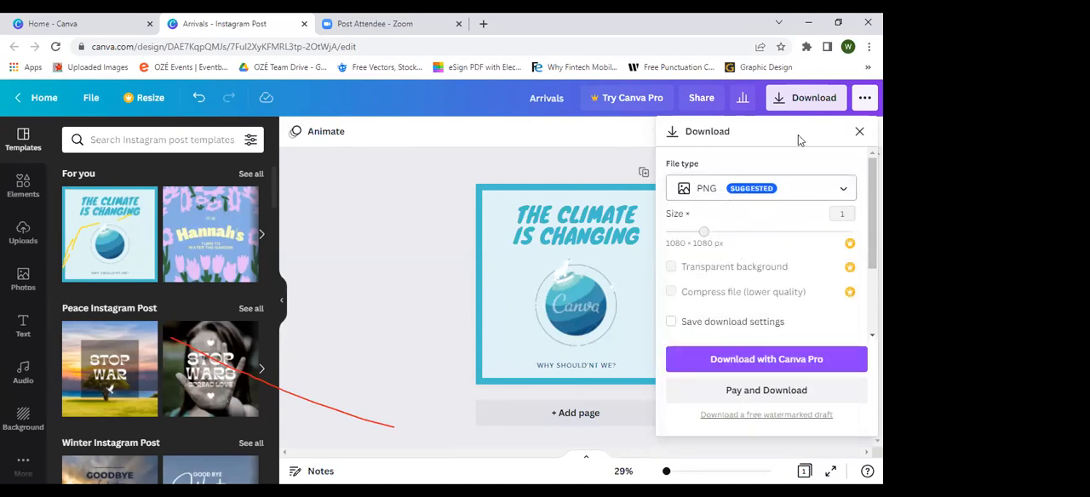
{"action": "left_click", "coordinate": [858, 131]}
Step: Look through the full list of publishing and sharing destinations for the design
{"action": "left_click", "coordinate": [865, 97]}
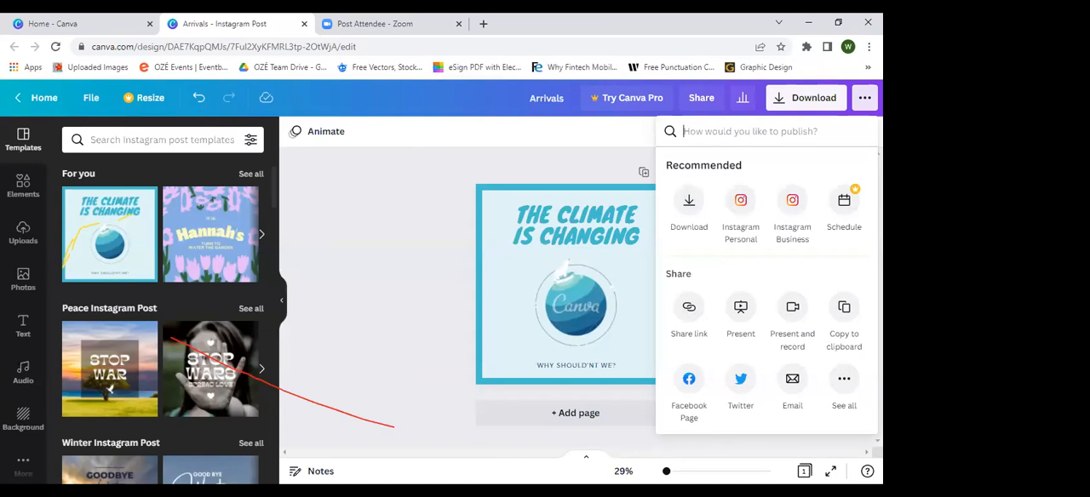
{"action": "left_click", "coordinate": [846, 392]}
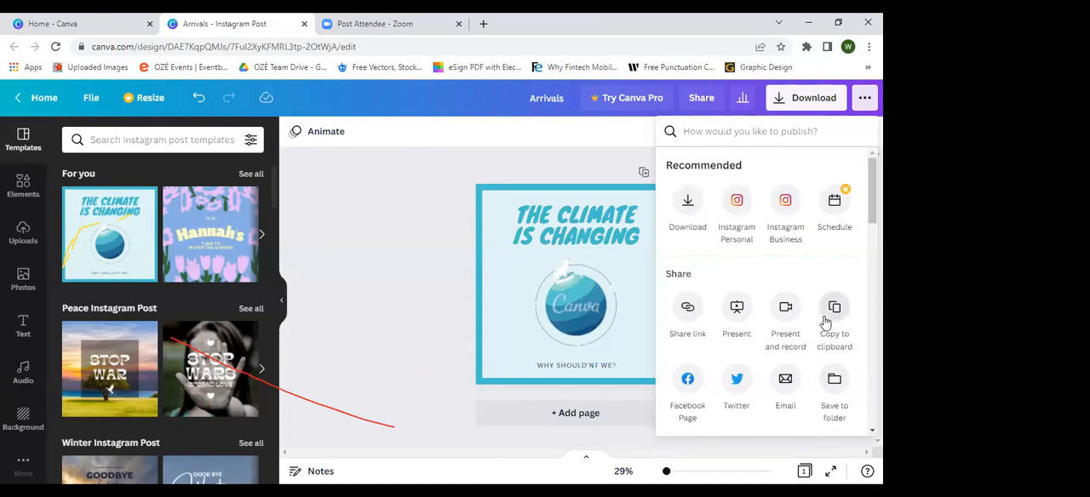
{"action": "scroll", "coordinate": [825, 320], "scroll_direction": "down", "scroll_amount": 5}
{"action": "scroll", "coordinate": [825, 322], "scroll_direction": "up", "scroll_amount": 5}
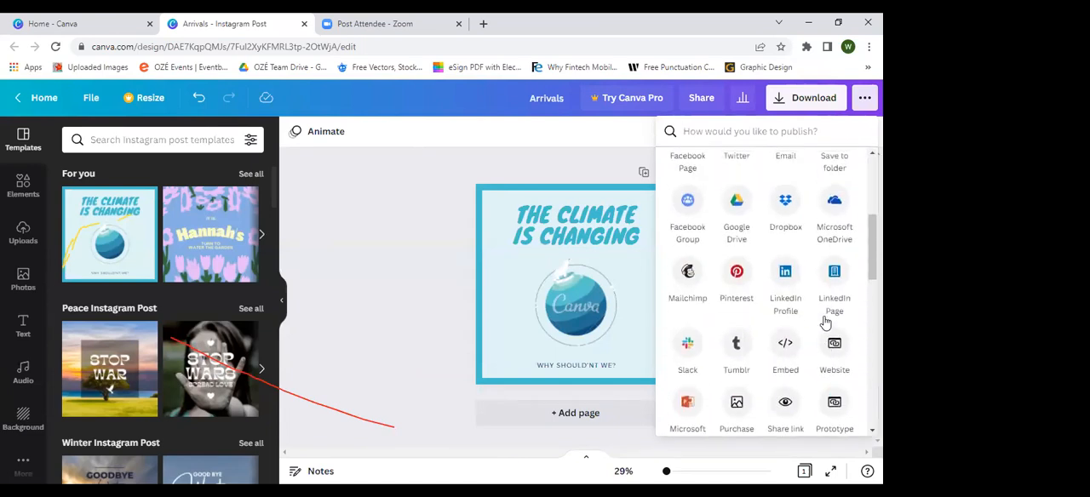
{"action": "left_click", "coordinate": [414, 252]}
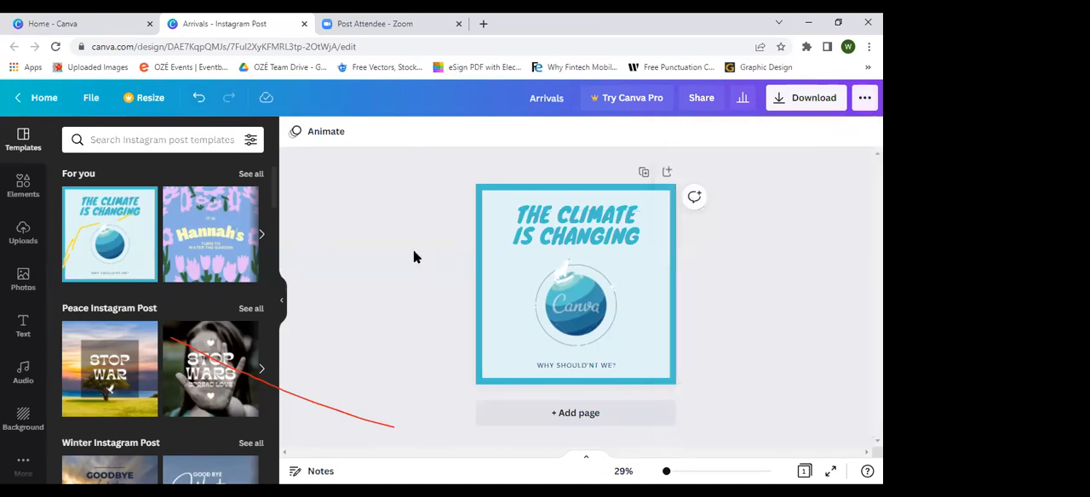
Step: Clear the page by deleting all of the climate template's elements and its background
{"action": "left_click", "coordinate": [613, 228]}
{"action": "left_click_drag", "start_coordinate": [364, 187], "coordinate": [713, 402]}
{"action": "key", "text": "Delete"}
{"action": "left_click", "coordinate": [552, 257]}
{"action": "key", "text": "Delete"}
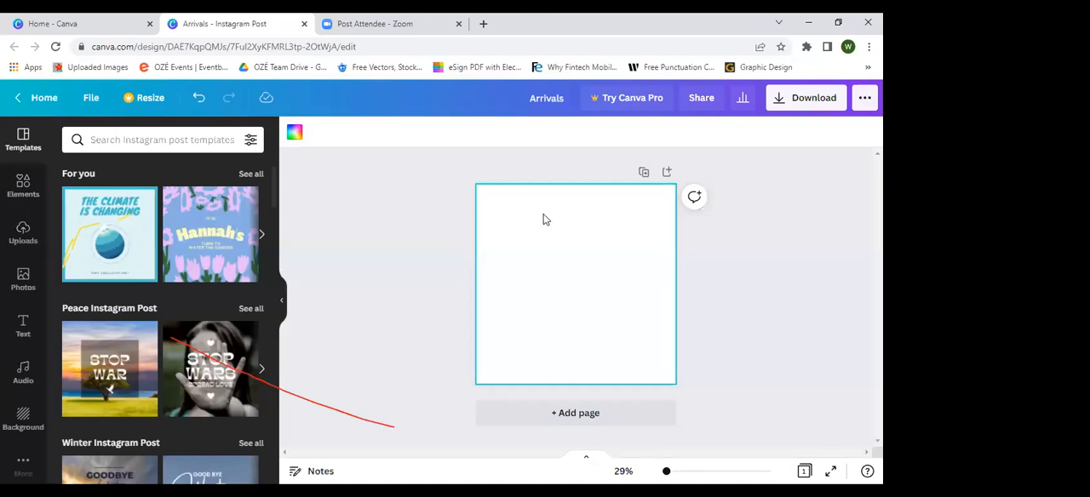
Step: Look over the uploaded images and the stock photo library with its search
{"action": "left_click", "coordinate": [10, 240]}
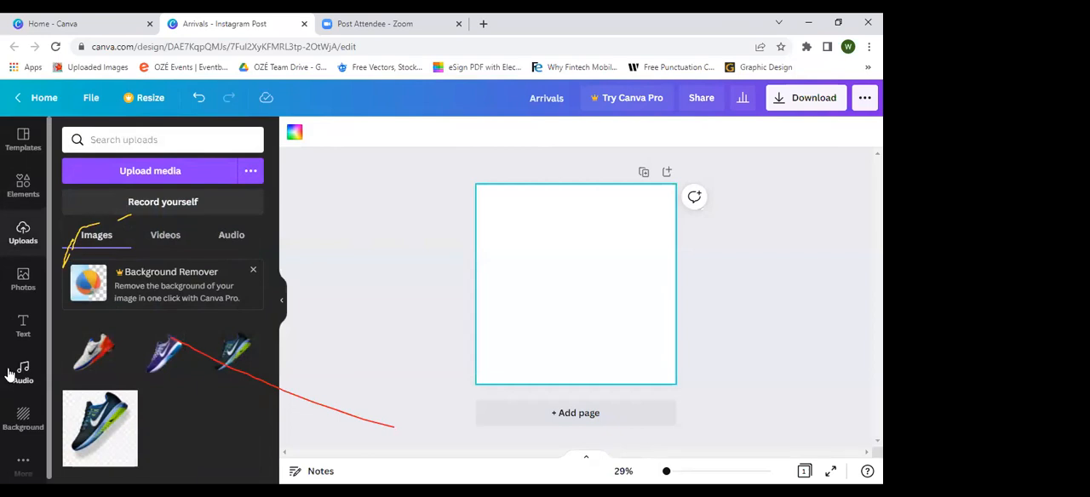
{"action": "left_click", "coordinate": [17, 282]}
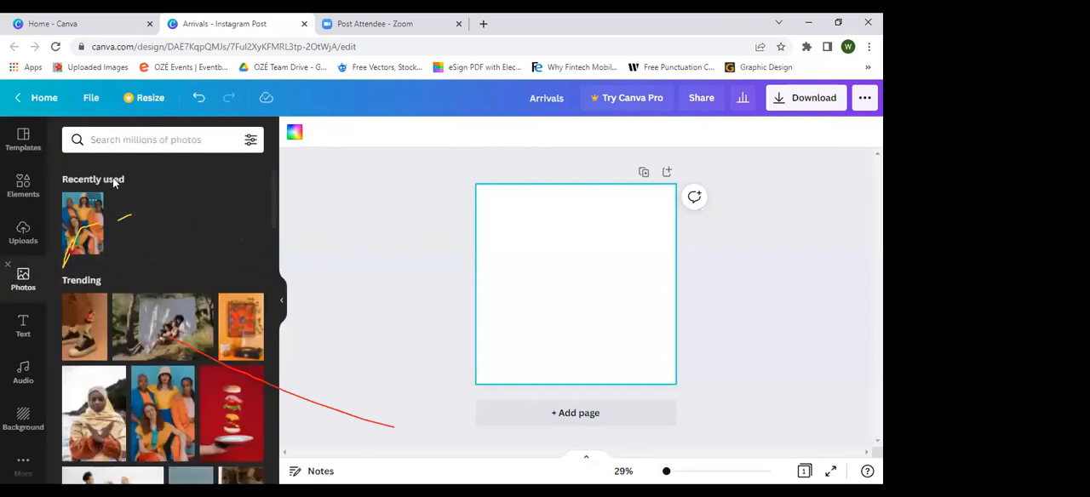
{"action": "left_click", "coordinate": [126, 140]}
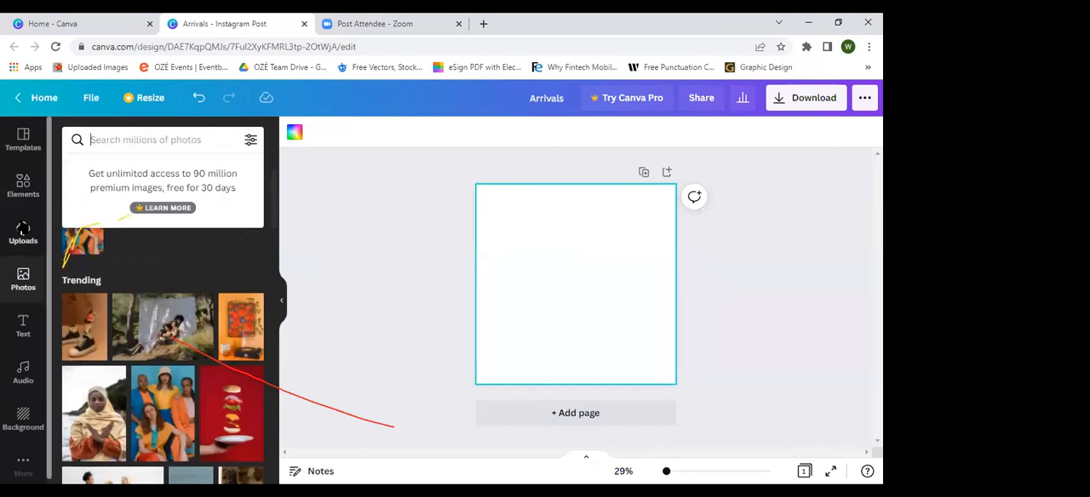
Step: Upload the grey spotlight image "images (3)" from the Downloads folder to the uploads library
{"action": "left_click", "coordinate": [23, 230]}
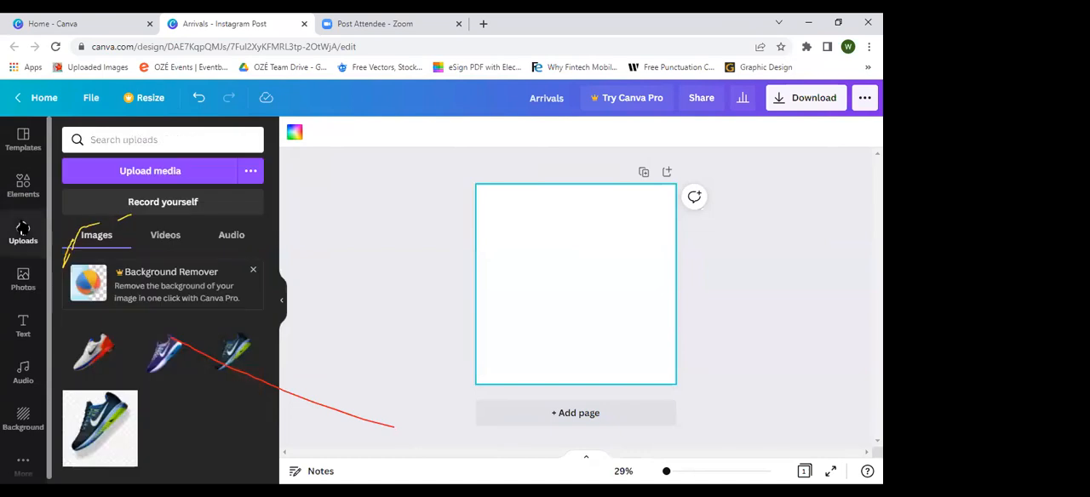
{"action": "left_click", "coordinate": [162, 173]}
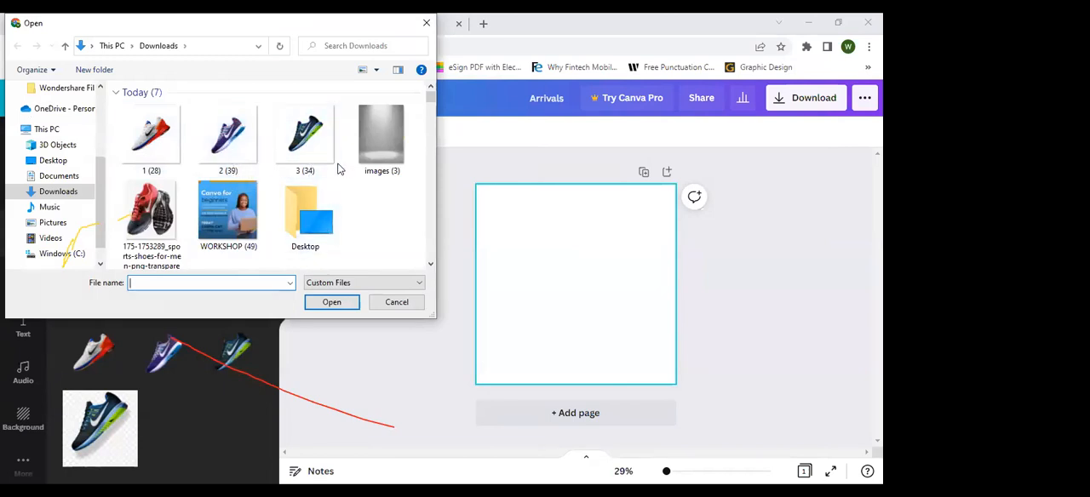
{"action": "left_click", "coordinate": [376, 151]}
{"action": "left_click", "coordinate": [346, 303]}
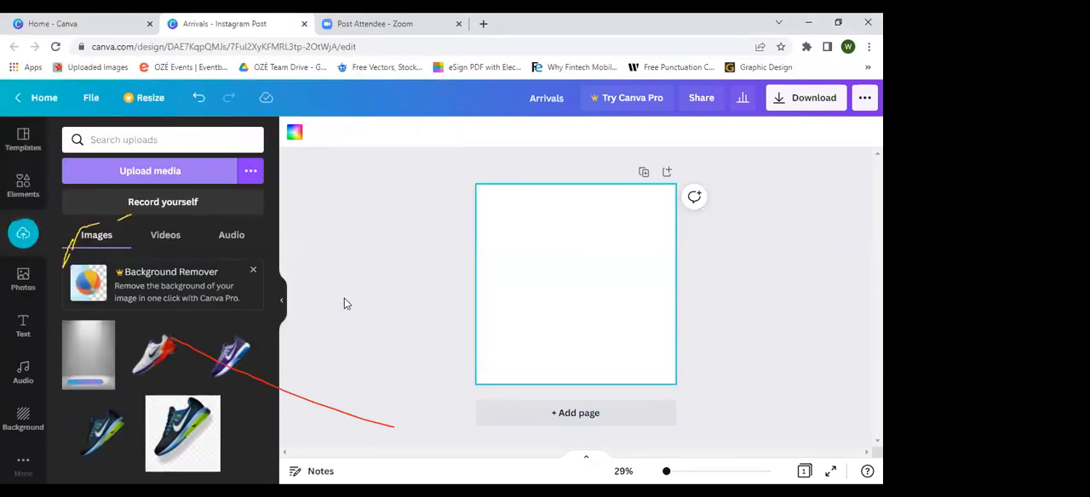
Step: Add the uploaded grey spotlight image to the blank page and enlarge it until it covers the whole page
{"action": "left_click", "coordinate": [93, 351]}
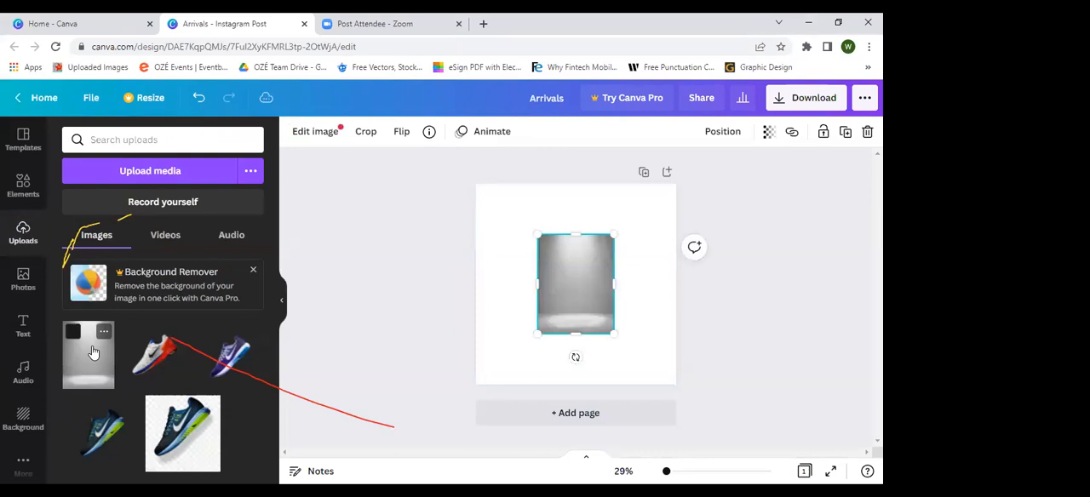
{"action": "left_click_drag", "start_coordinate": [633, 221], "coordinate": [677, 190]}
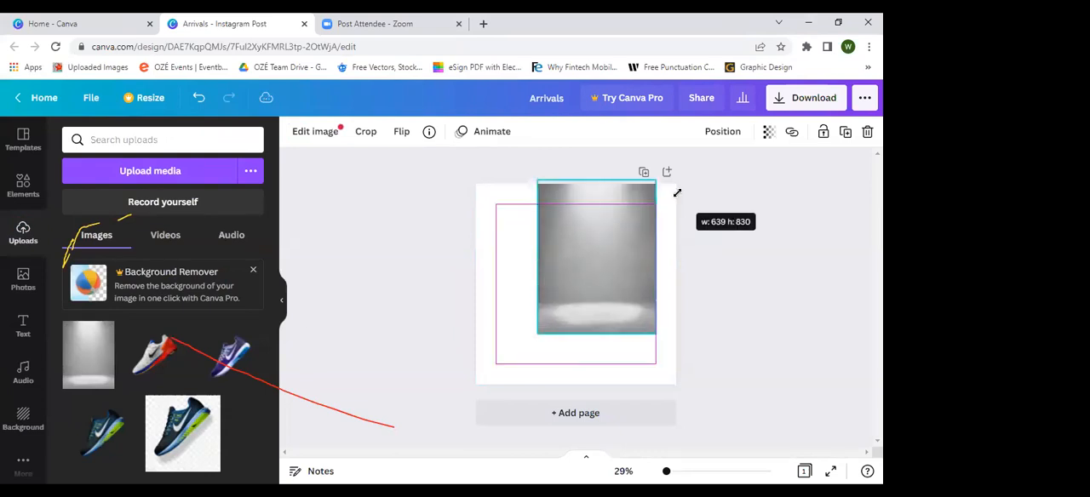
{"action": "left_click_drag", "start_coordinate": [612, 303], "coordinate": [596, 346]}
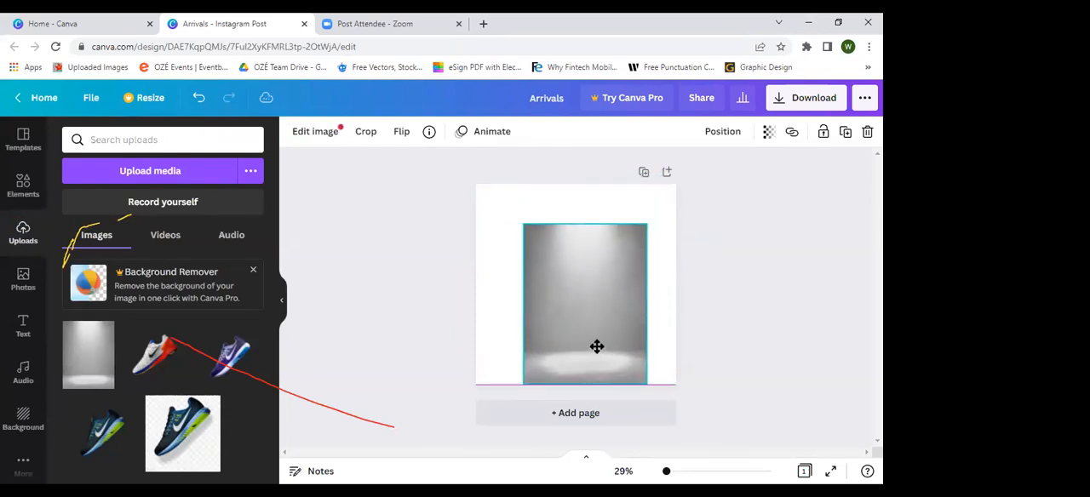
{"action": "left_click_drag", "start_coordinate": [521, 226], "coordinate": [473, 197]}
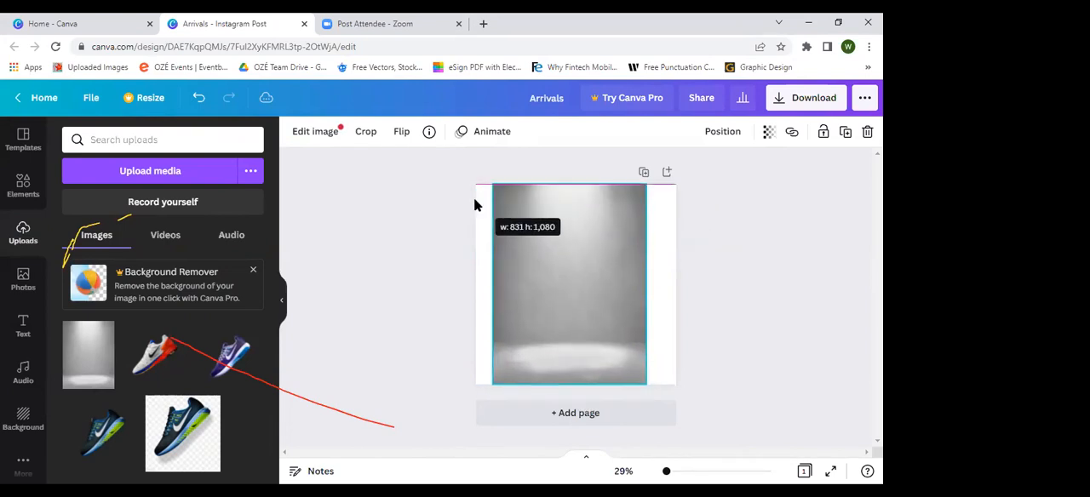
{"action": "left_click_drag", "start_coordinate": [613, 280], "coordinate": [594, 281]}
{"action": "left_click_drag", "start_coordinate": [626, 383], "coordinate": [721, 412]}
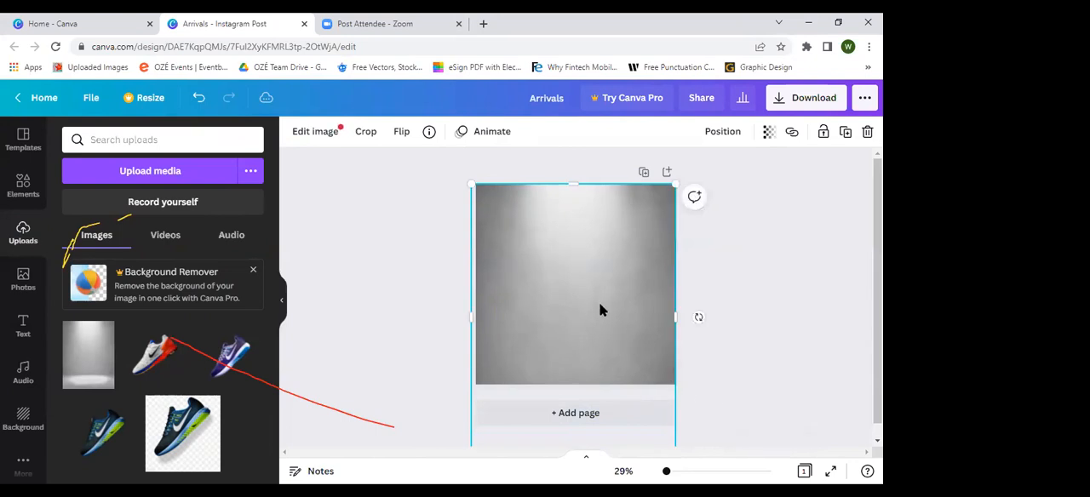
Step: Shift the spotlight image upward so its lit floor shows along the page's lower edge
{"action": "double_click", "coordinate": [601, 308]}
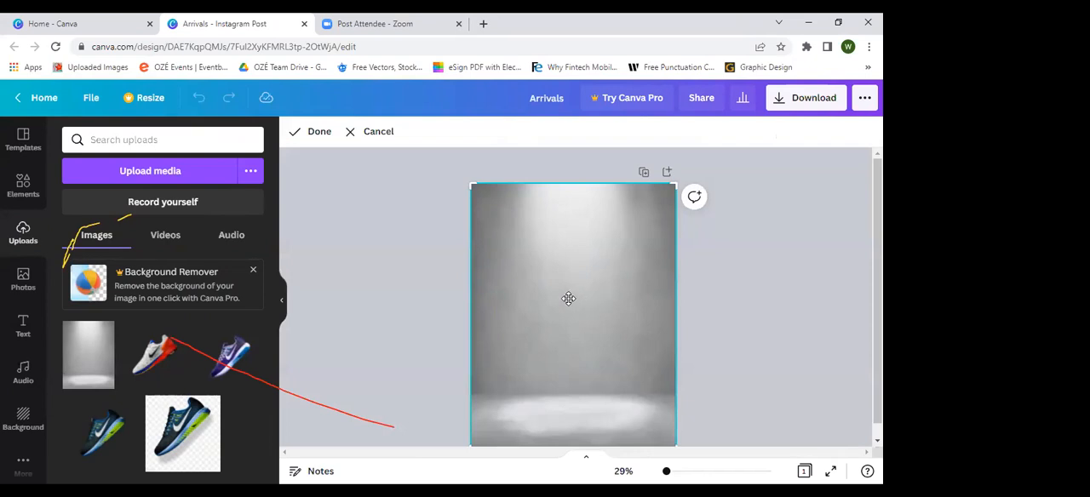
{"action": "scroll", "coordinate": [569, 299], "scroll_direction": "down", "scroll_amount": 1}
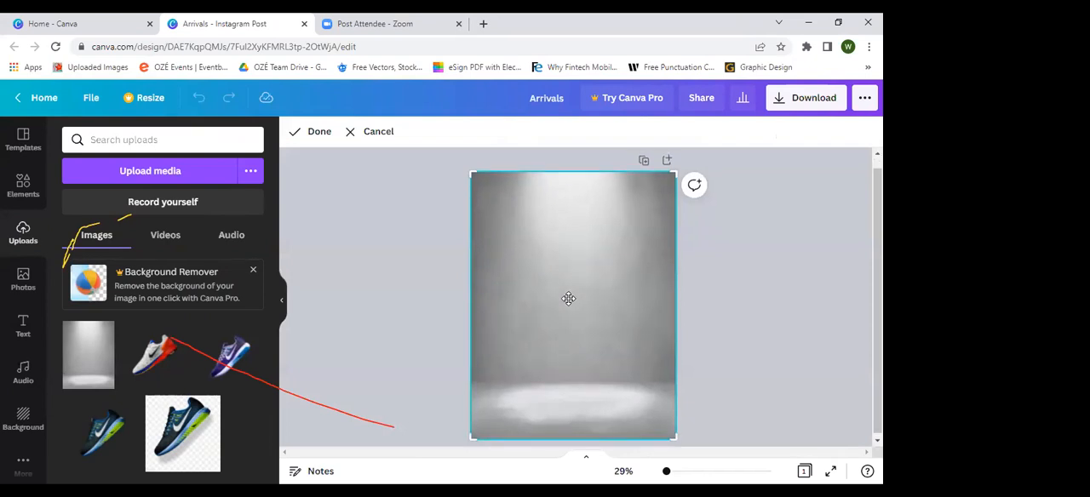
{"action": "left_click_drag", "start_coordinate": [568, 299], "coordinate": [623, 234]}
{"action": "left_click", "coordinate": [717, 298]}
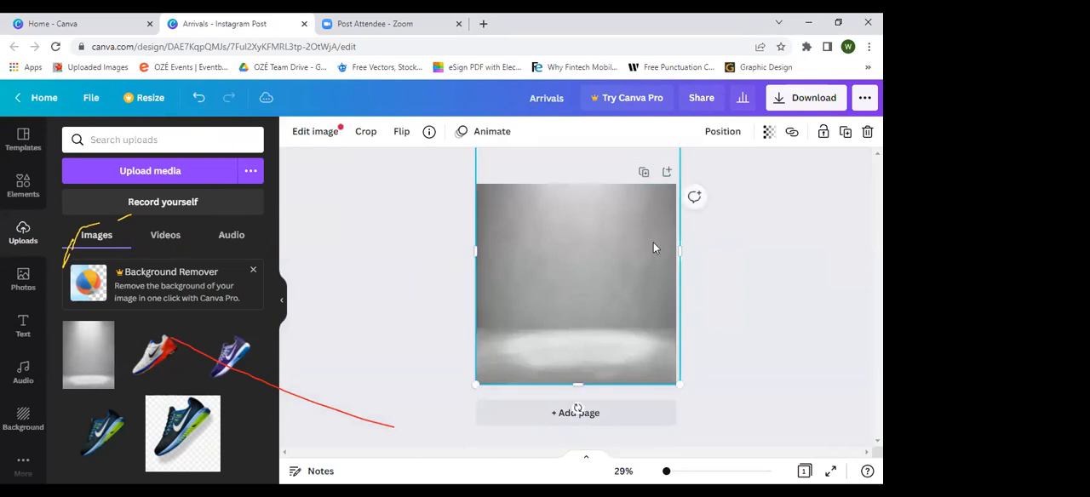
{"action": "left_click", "coordinate": [706, 280]}
Step: Reposition the spotlight background within the page, lowering it so the light beam shows above and only part of the lit floor below
{"action": "left_click", "coordinate": [586, 305]}
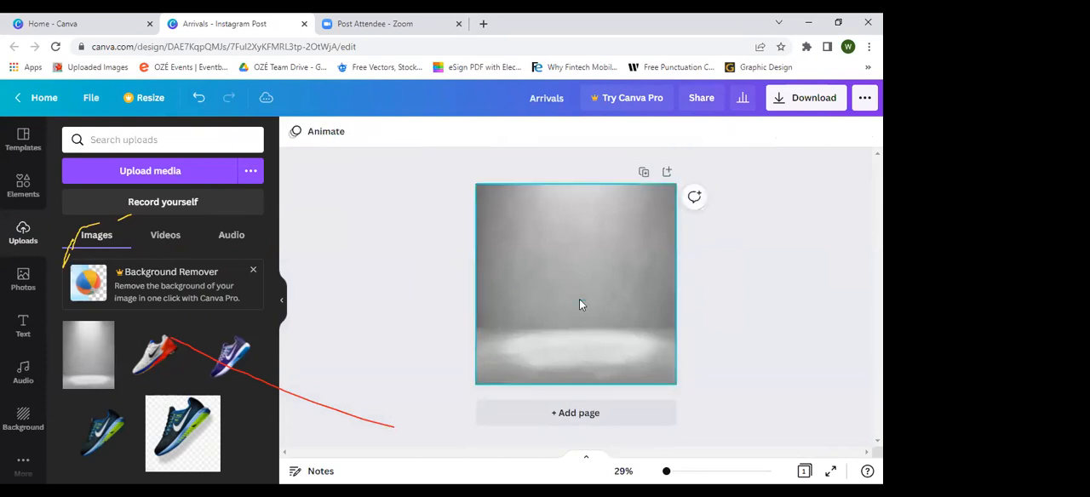
{"action": "double_click", "coordinate": [579, 302]}
{"action": "left_click_drag", "start_coordinate": [580, 302], "coordinate": [580, 320]}
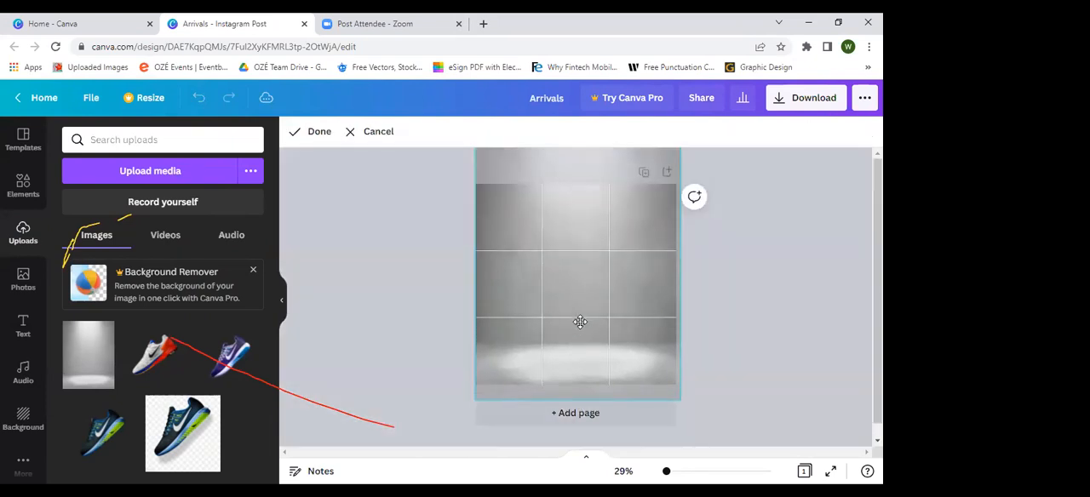
{"action": "left_click", "coordinate": [701, 322]}
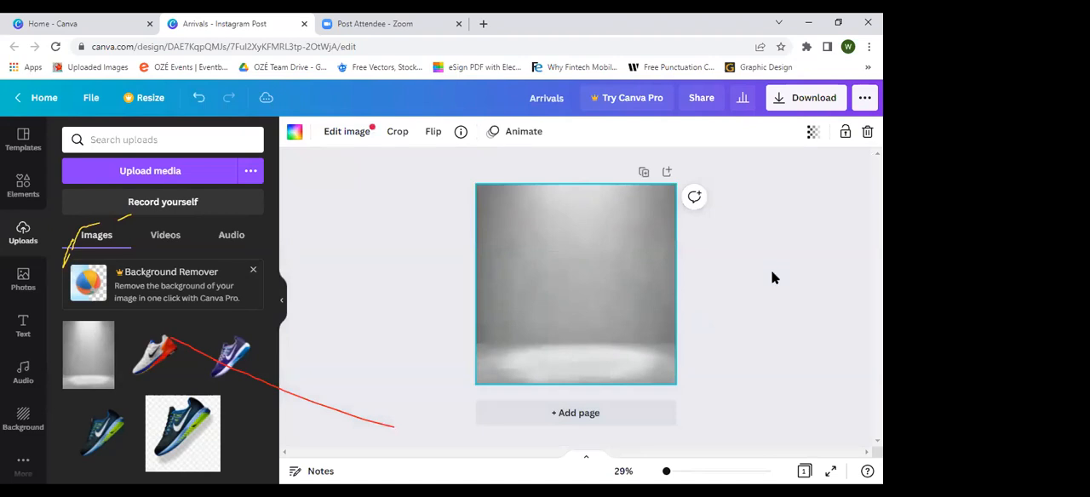
{"action": "double_click", "coordinate": [622, 230]}
{"action": "mouse_move", "coordinate": [622, 231]}
{"action": "left_mouse_down"}
{"action": "mouse_move", "coordinate": [620, 209]}
{"action": "mouse_move", "coordinate": [620, 256]}
{"action": "mouse_move", "coordinate": [620, 214]}
{"action": "mouse_move", "coordinate": [623, 231]}
{"action": "left_mouse_up"}
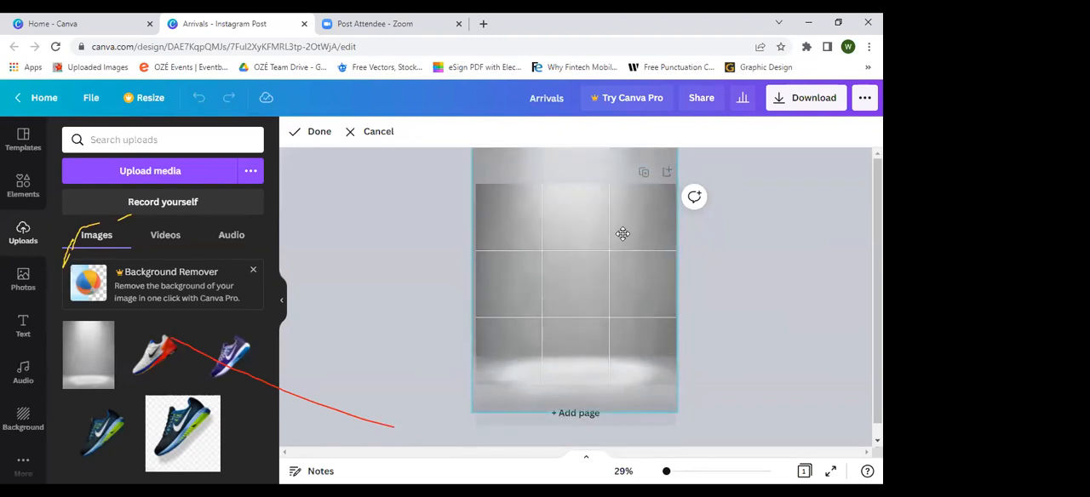
{"action": "left_click", "coordinate": [731, 302]}
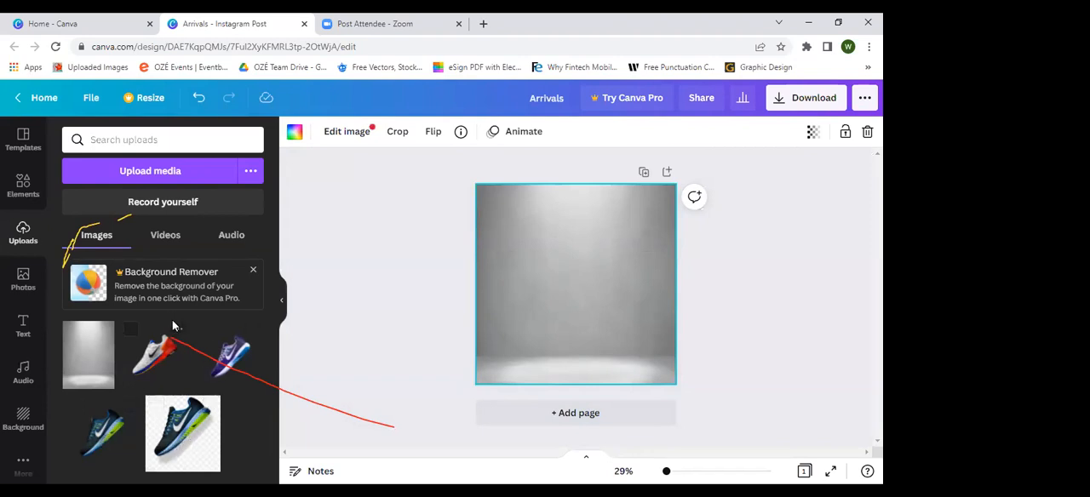
Step: Open the options of the uploaded blue-green sneaker image that has a checkered background
{"action": "left_click", "coordinate": [210, 407]}
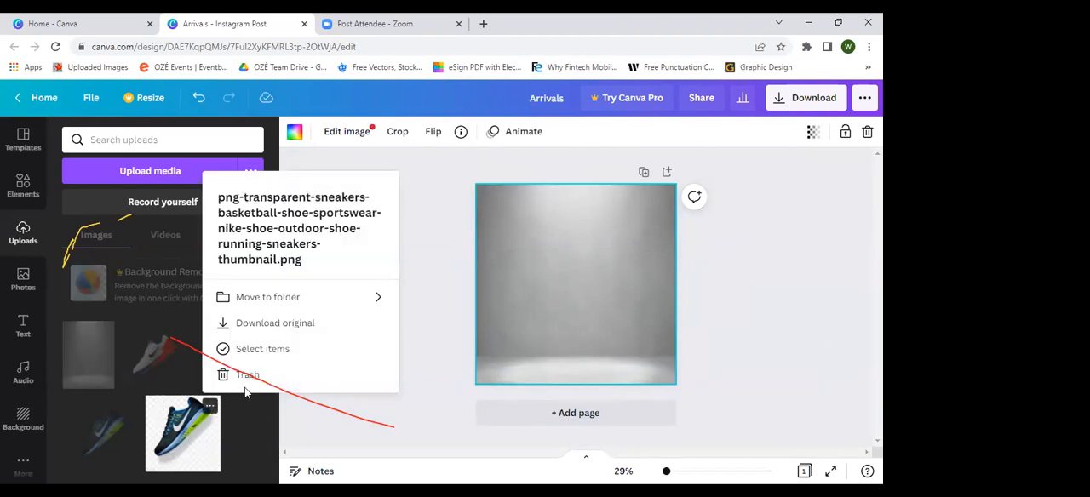
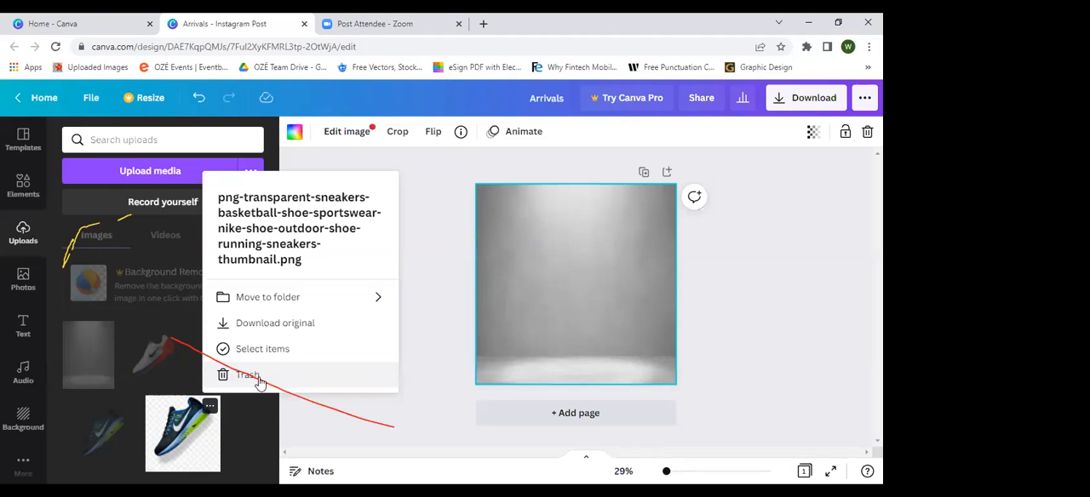
Step: Move the uploaded blue-green sneaker image with the checkered background to the trash
{"action": "left_click", "coordinate": [250, 376]}
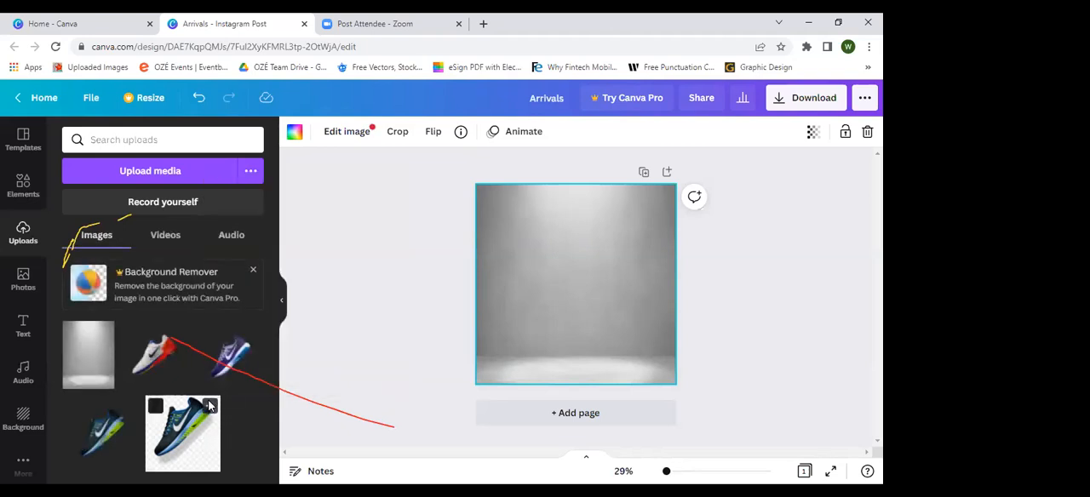
{"action": "left_click", "coordinate": [209, 405]}
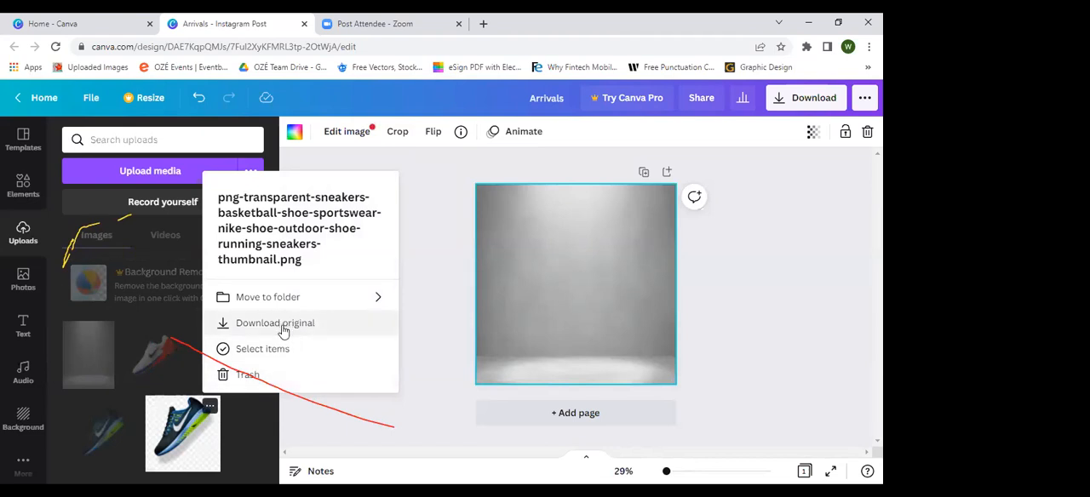
{"action": "left_click", "coordinate": [250, 353]}
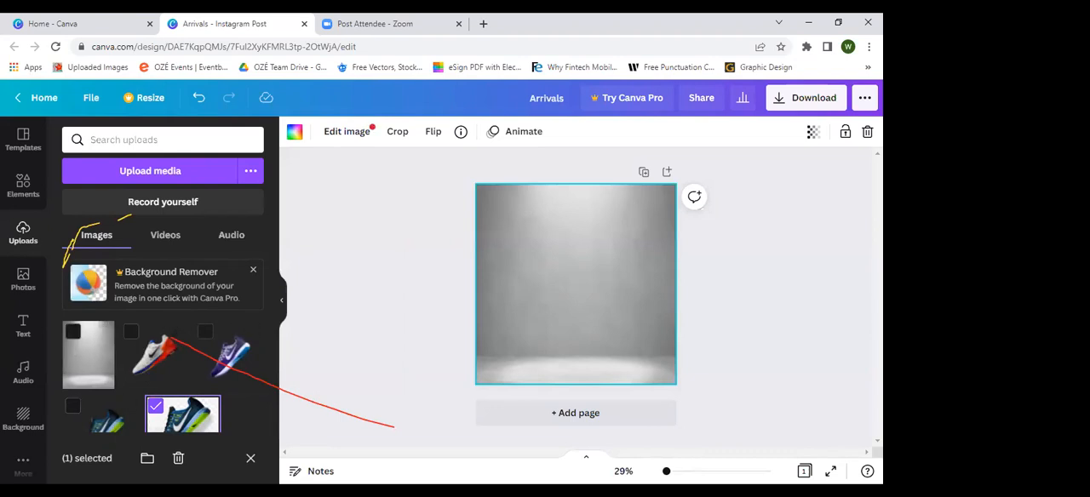
{"action": "left_click", "coordinate": [70, 411]}
{"action": "left_click", "coordinate": [249, 460]}
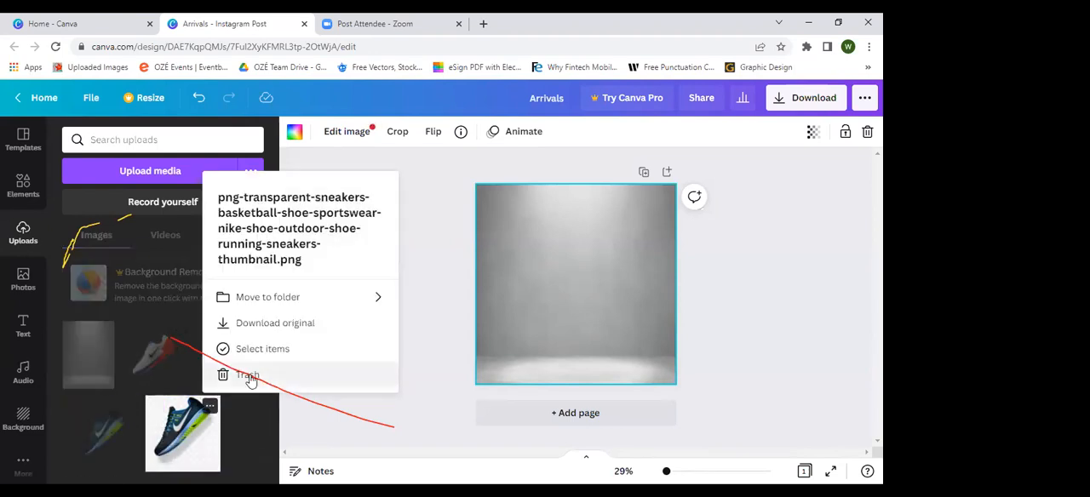
{"action": "left_click", "coordinate": [231, 375]}
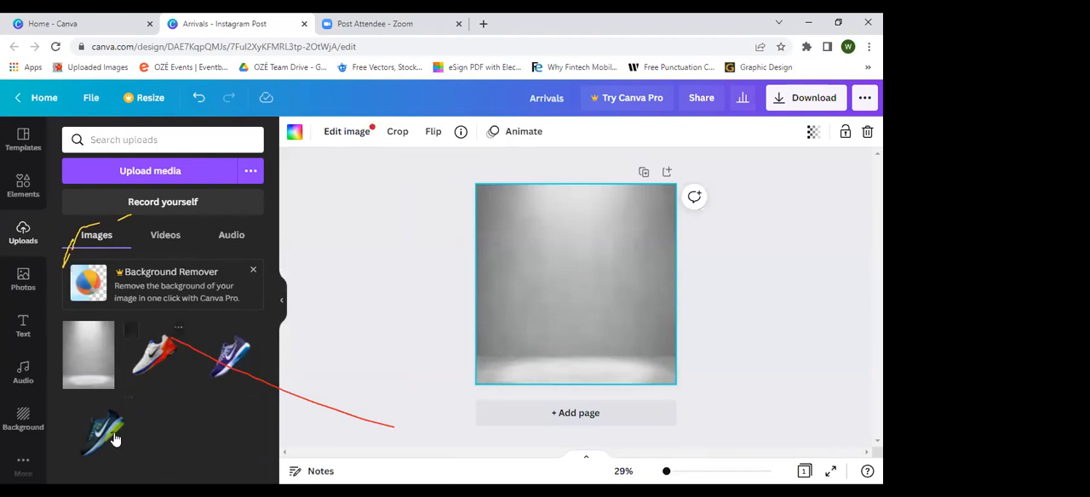
Step: Add the uploaded white-and-red sneaker to the page, shrink it and place it on the left side above the lit floor
{"action": "left_click", "coordinate": [145, 372]}
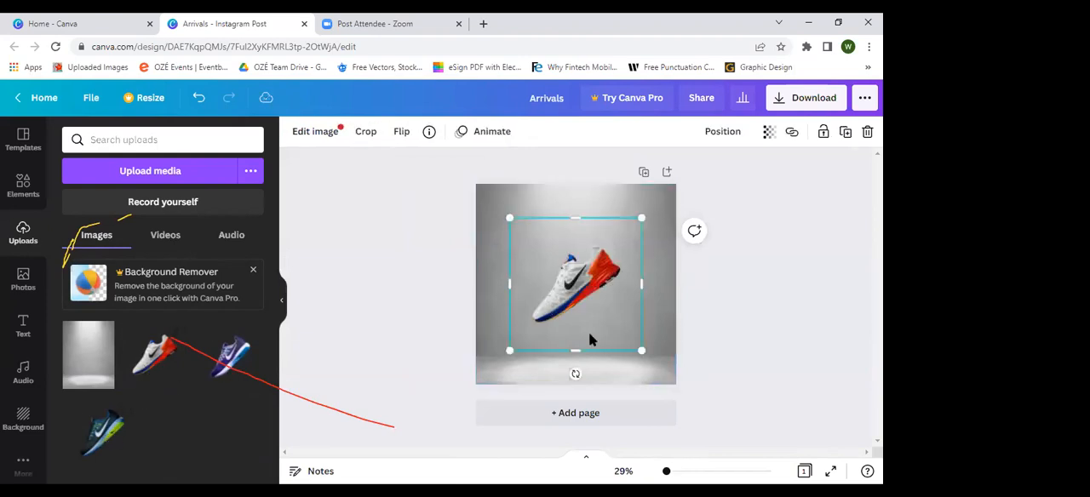
{"action": "left_click_drag", "start_coordinate": [644, 357], "coordinate": [569, 304]}
{"action": "left_click_drag", "start_coordinate": [552, 263], "coordinate": [525, 307]}
{"action": "left_click_drag", "start_coordinate": [554, 268], "coordinate": [530, 284]}
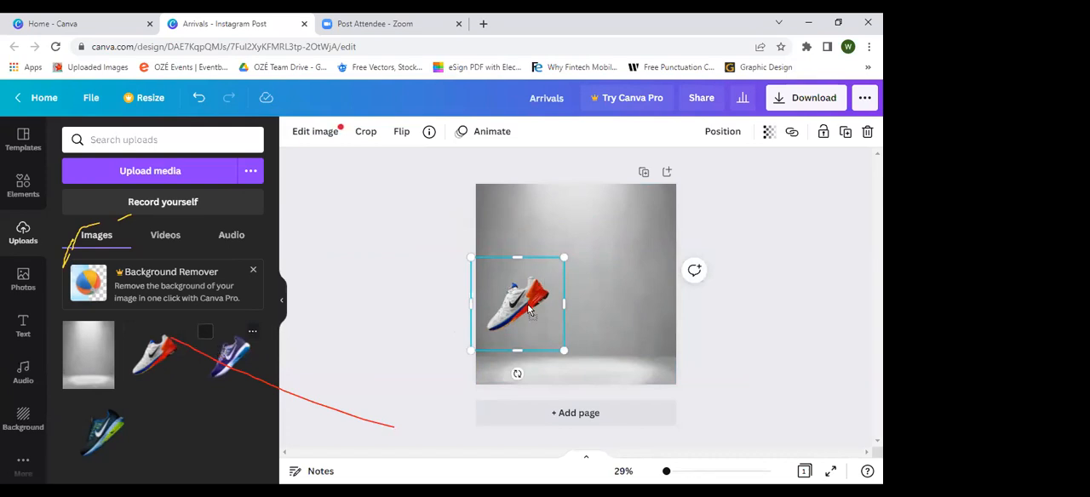
Step: Add the uploaded purple sneaker to the page, shrink it and place it in the middle beside the white-and-red one
{"action": "left_click_drag", "start_coordinate": [230, 357], "coordinate": [473, 304]}
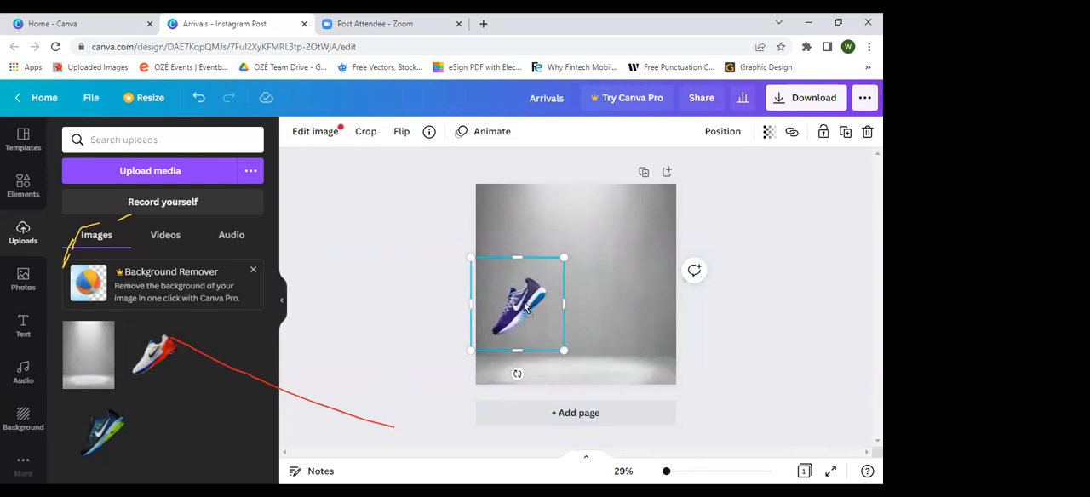
{"action": "left_click_drag", "start_coordinate": [577, 316], "coordinate": [578, 316]}
{"action": "left_click", "coordinate": [243, 362]}
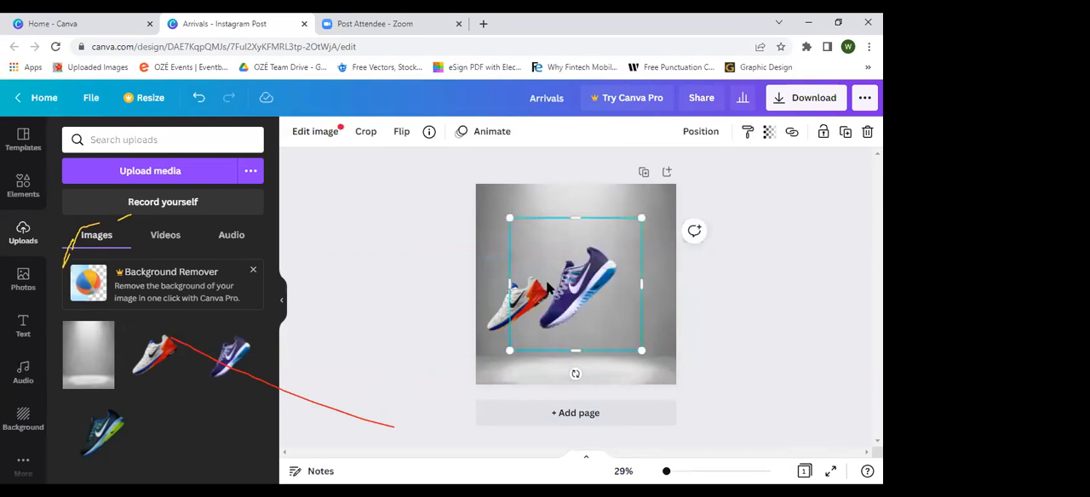
{"action": "left_click_drag", "start_coordinate": [630, 228], "coordinate": [621, 246]}
{"action": "left_click_drag", "start_coordinate": [569, 297], "coordinate": [585, 303]}
Step: Add the uploaded blue-green sneaker, shrink it and place it on the right to complete a row of three
{"action": "left_click", "coordinate": [115, 413]}
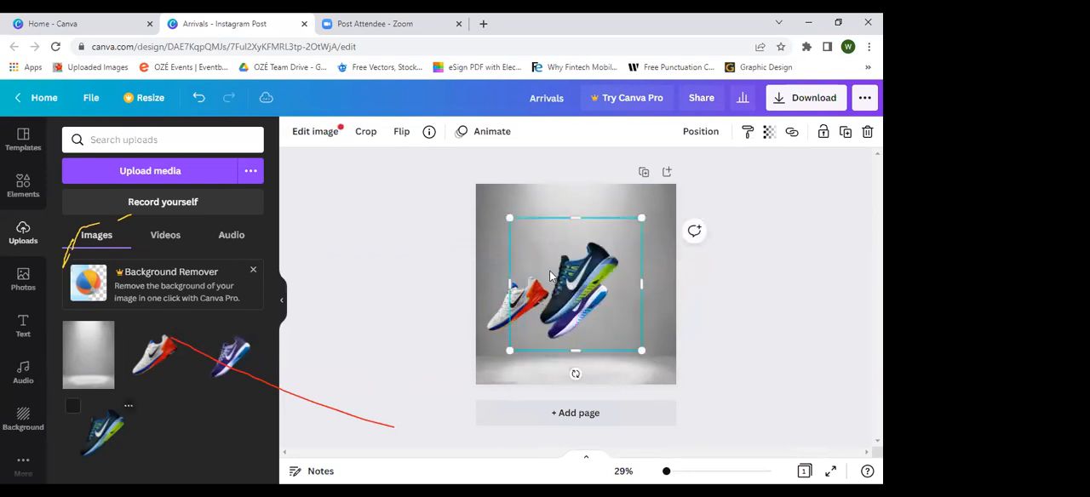
{"action": "left_click_drag", "start_coordinate": [511, 218], "coordinate": [536, 239]}
{"action": "left_click_drag", "start_coordinate": [586, 293], "coordinate": [634, 296]}
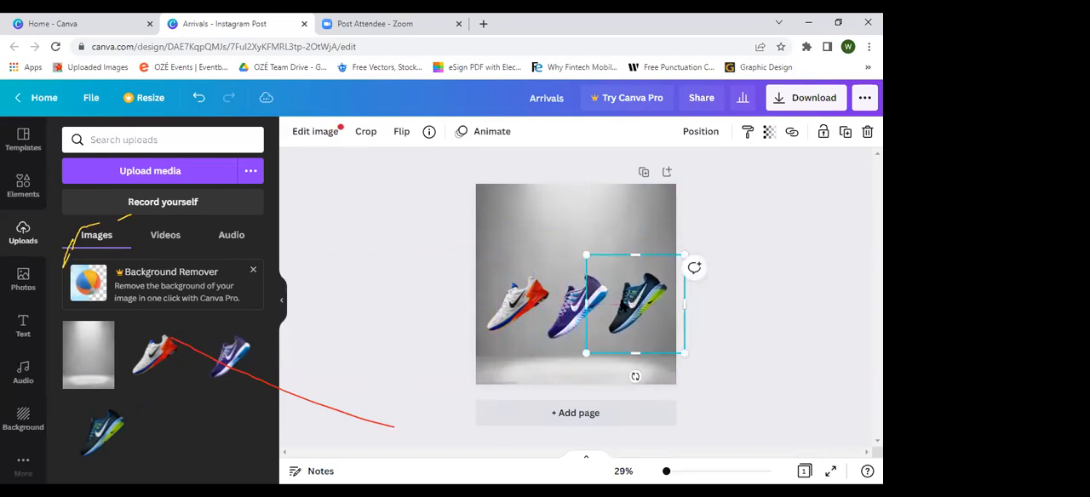
Step: Enlarge the white-and-red sneaker slightly and align the purple sneaker with the page's vertical centre line between the other two
{"action": "left_click", "coordinate": [512, 310]}
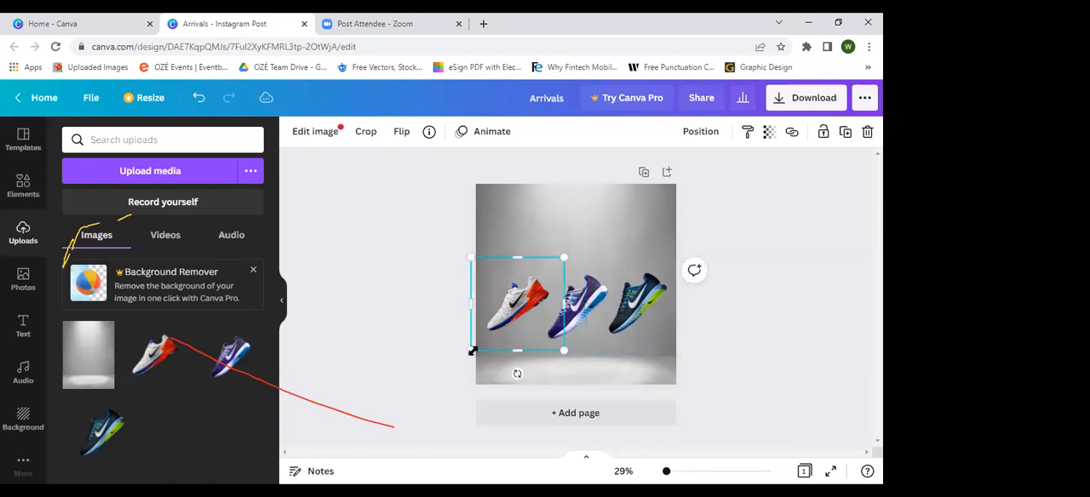
{"action": "left_click_drag", "start_coordinate": [469, 349], "coordinate": [462, 357]}
{"action": "left_click_drag", "start_coordinate": [511, 321], "coordinate": [516, 312]}
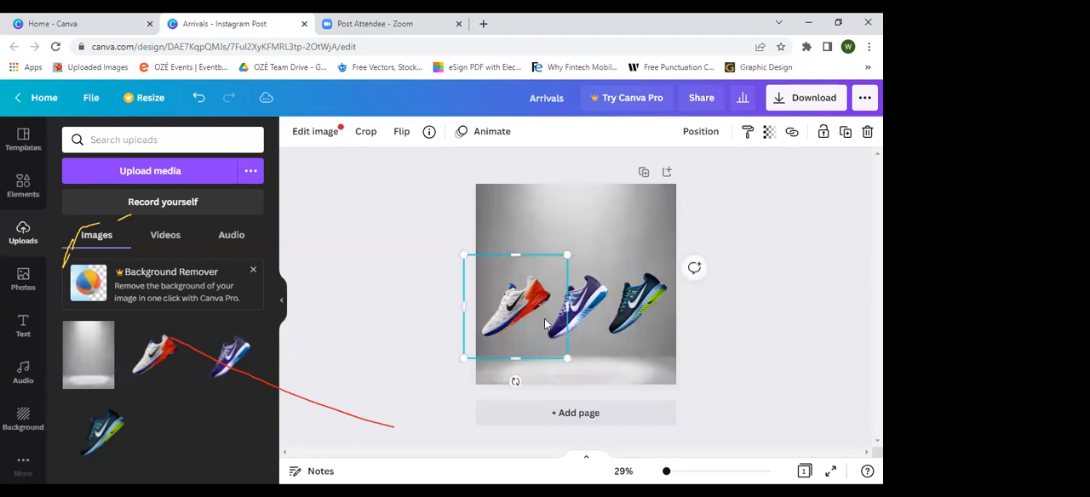
{"action": "left_click", "coordinate": [579, 322]}
{"action": "left_click_drag", "start_coordinate": [579, 322], "coordinate": [579, 315]}
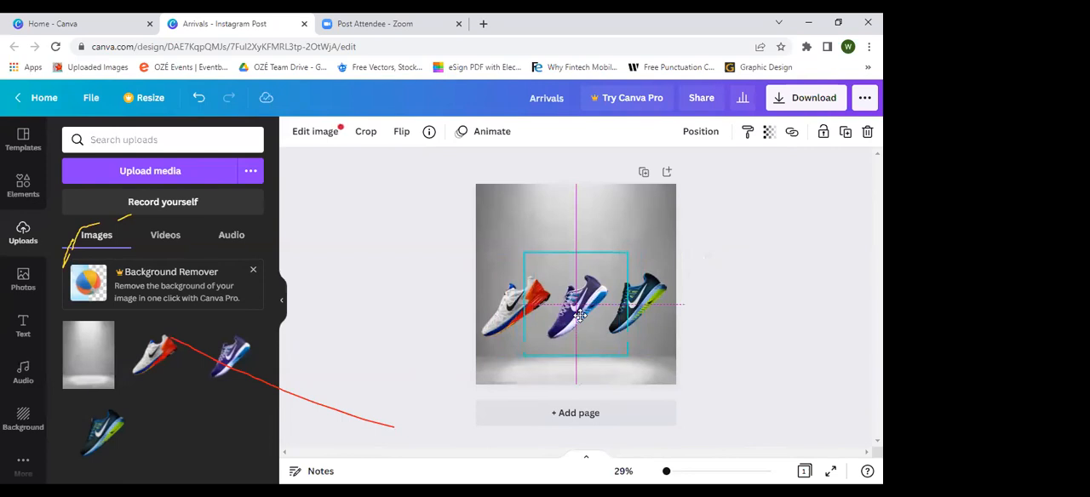
{"action": "mouse_move", "coordinate": [579, 315]}
{"action": "left_mouse_down"}
{"action": "mouse_move", "coordinate": [580, 295]}
{"action": "mouse_move", "coordinate": [577, 314]}
{"action": "left_mouse_up"}
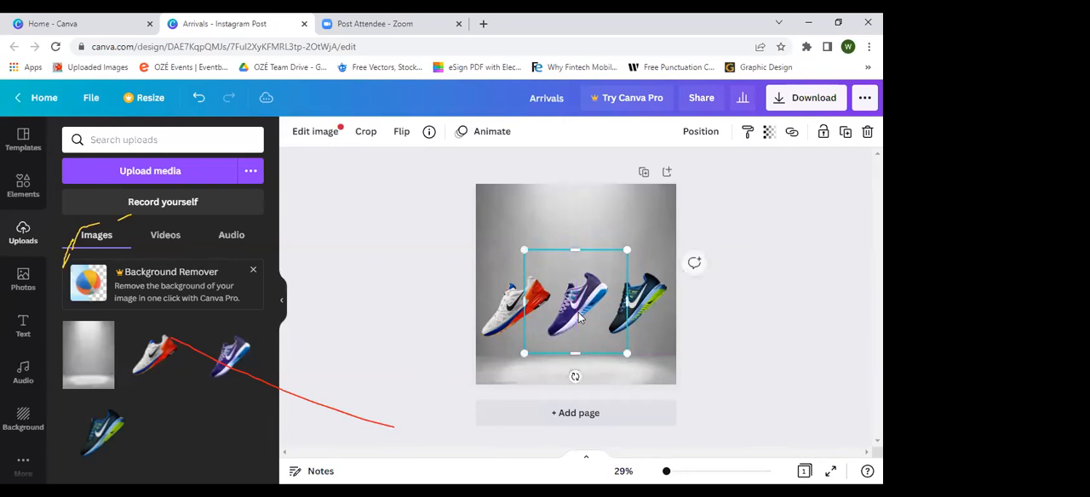
{"action": "left_click", "coordinate": [829, 274]}
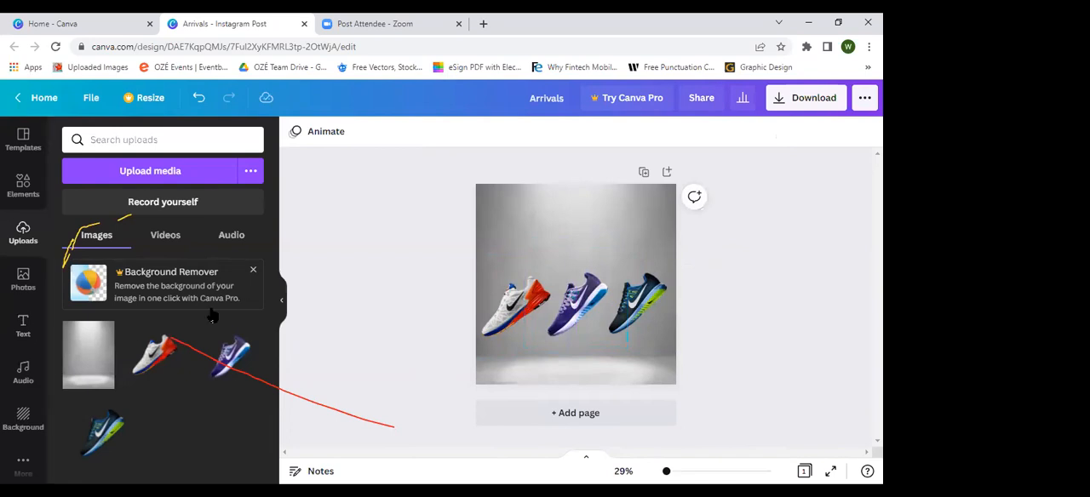
Step: Add a heading reading "New Arrivals" and place it above the three sneakers
{"action": "left_click", "coordinate": [26, 334]}
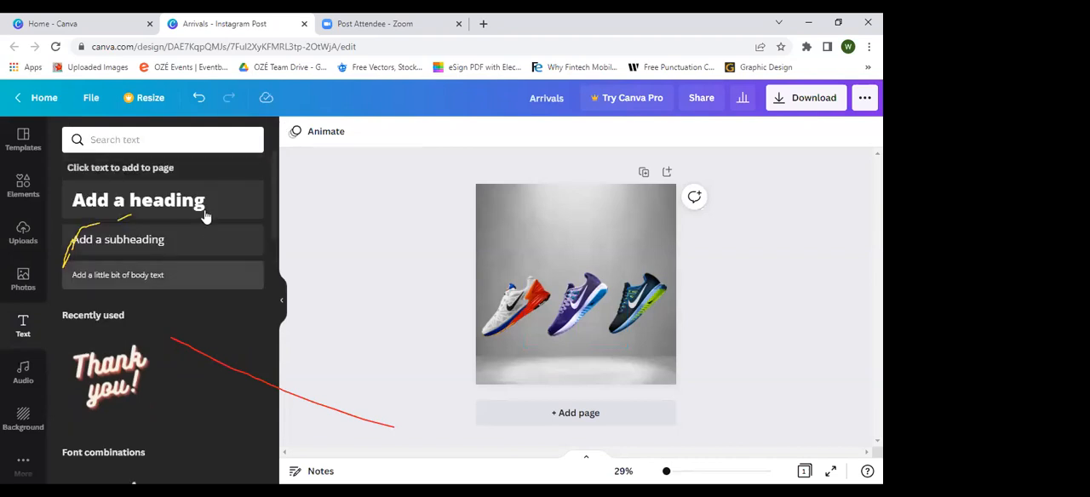
{"action": "left_click", "coordinate": [172, 203]}
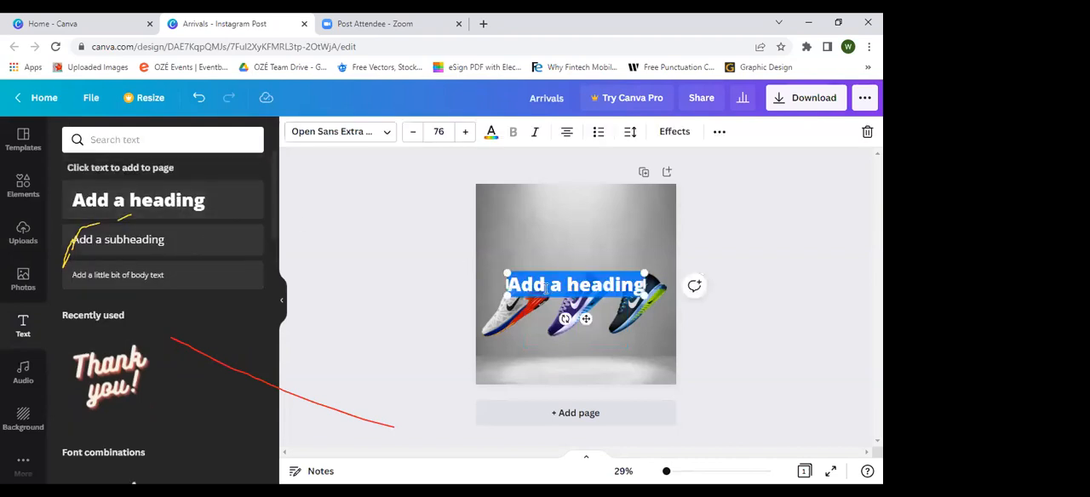
{"action": "left_click_drag", "start_coordinate": [574, 270], "coordinate": [575, 218]}
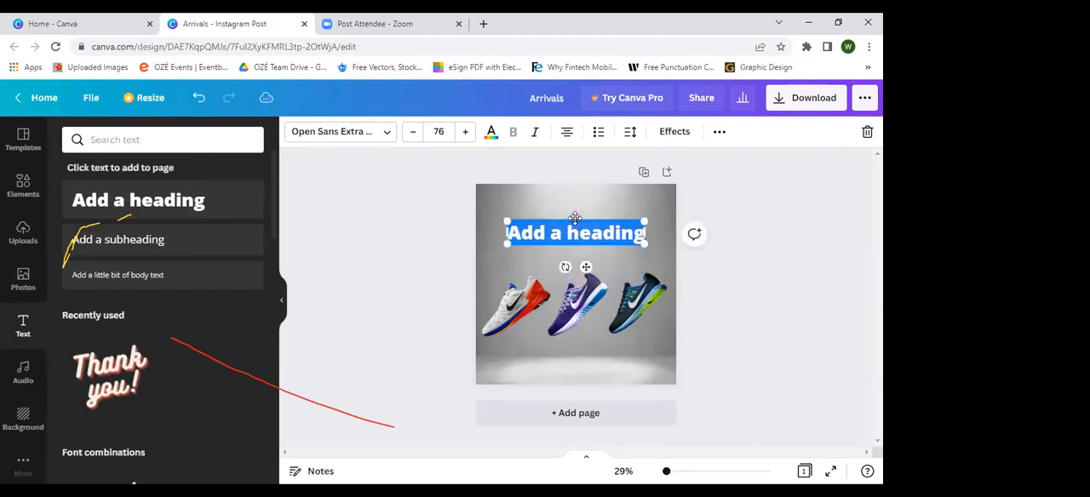
{"action": "type", "text": "New A"}
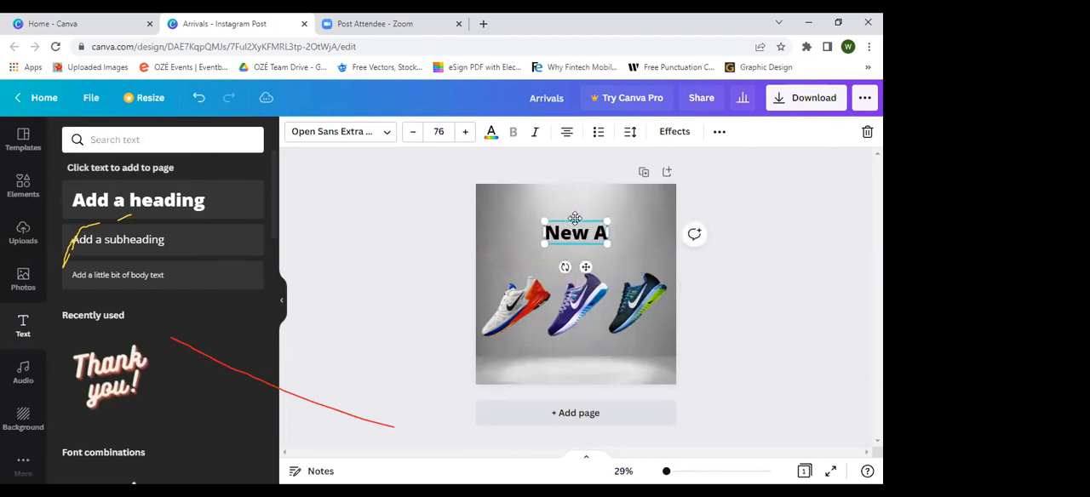
{"action": "type", "text": "rrivals"}
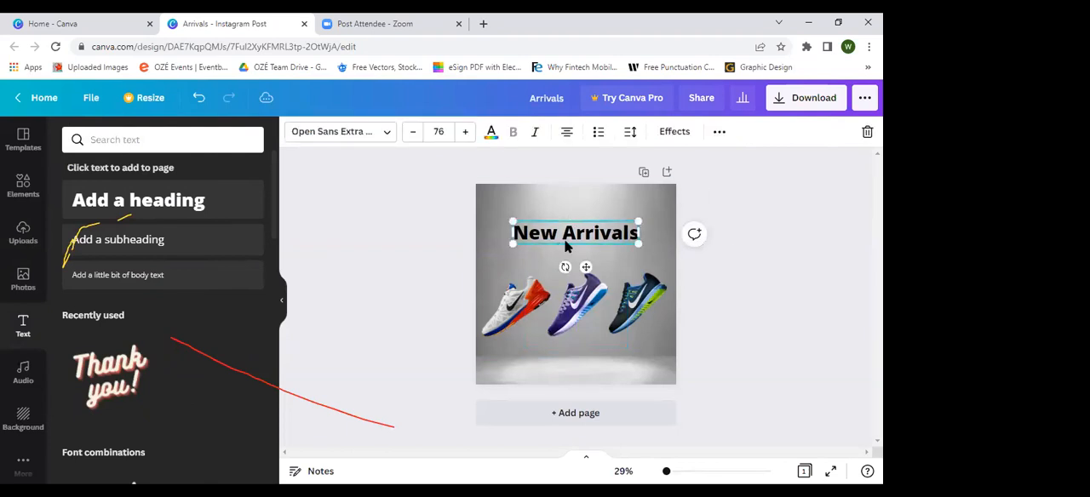
Step: Try League Spartan on the "New Arrivals" heading and settle on the Anton font
{"action": "left_click", "coordinate": [382, 134]}
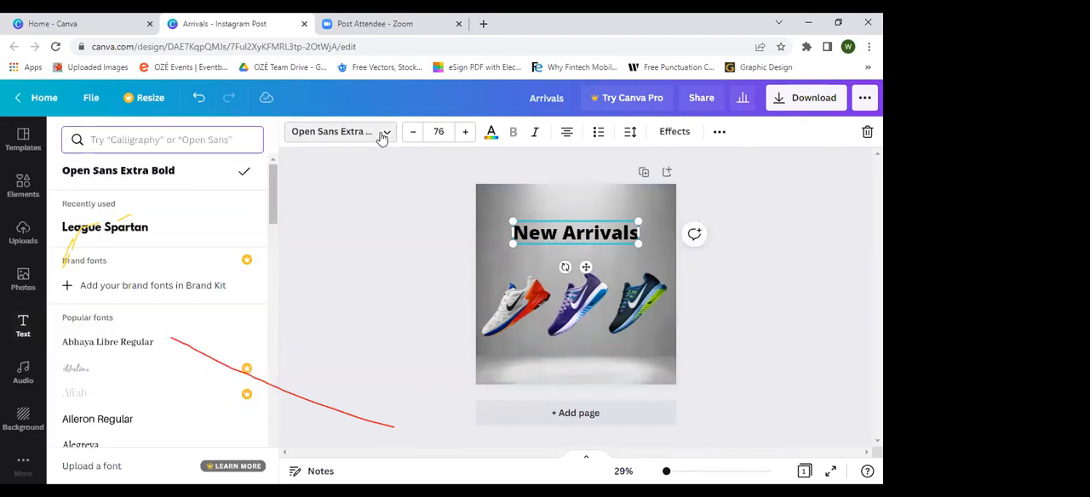
{"action": "scroll", "coordinate": [98, 260], "scroll_direction": "down", "scroll_amount": 8}
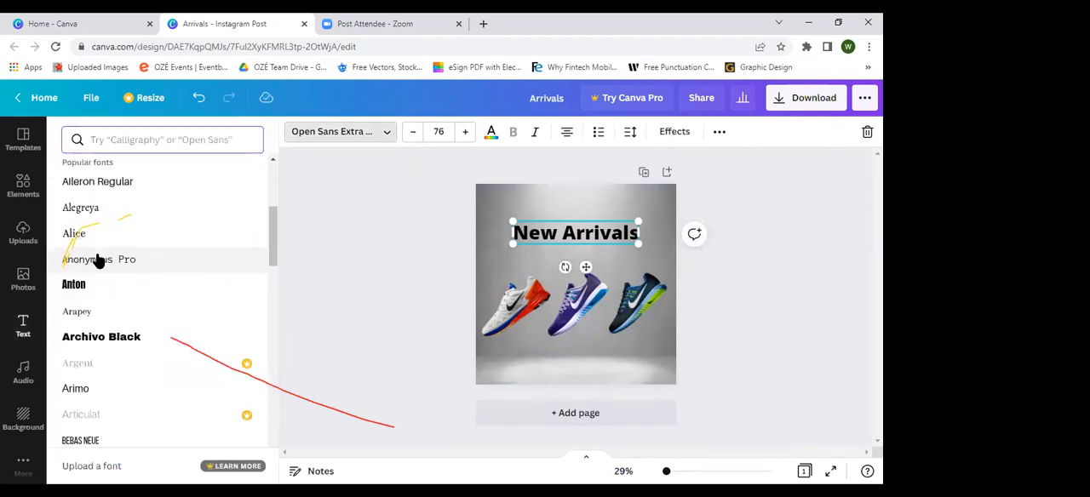
{"action": "scroll", "coordinate": [98, 260], "scroll_direction": "up", "scroll_amount": 8}
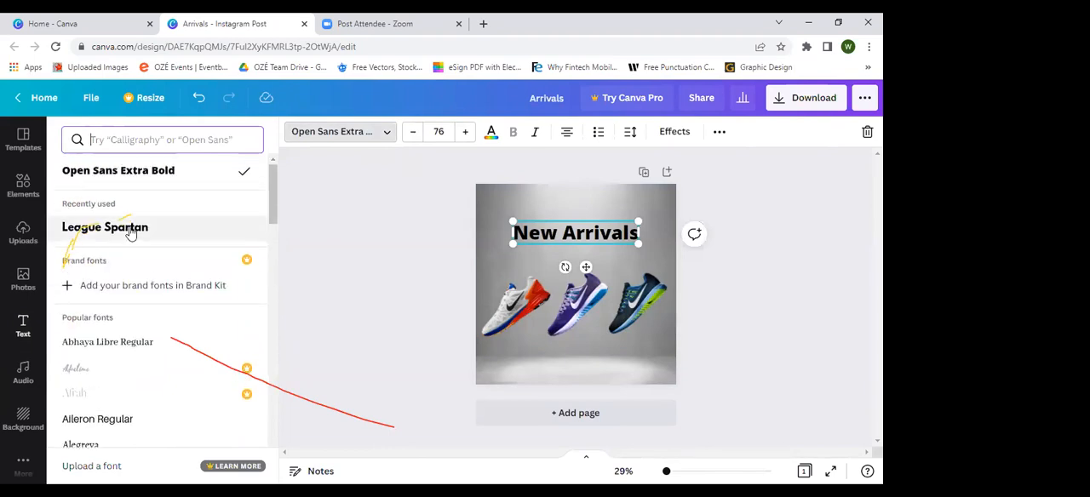
{"action": "left_click", "coordinate": [130, 234]}
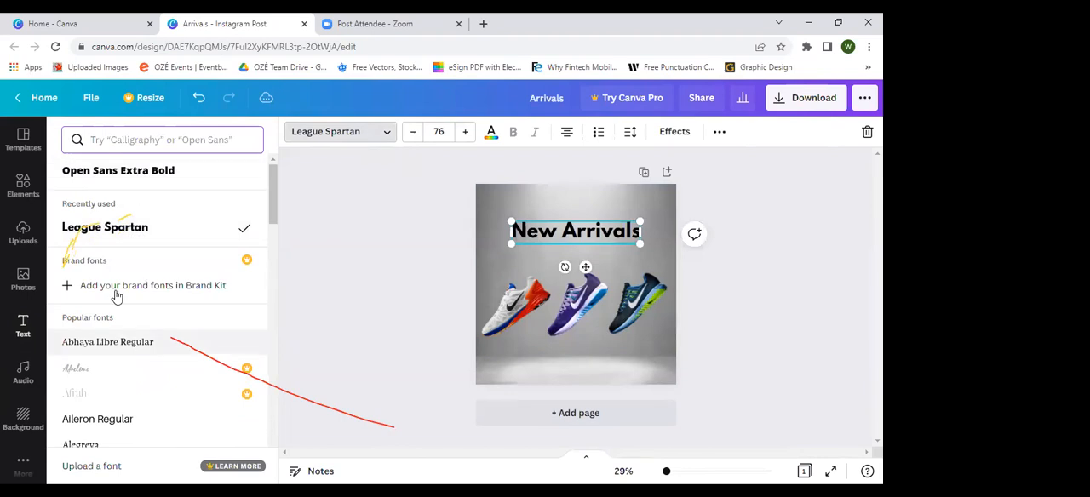
{"action": "scroll", "coordinate": [117, 295], "scroll_direction": "down", "scroll_amount": 3}
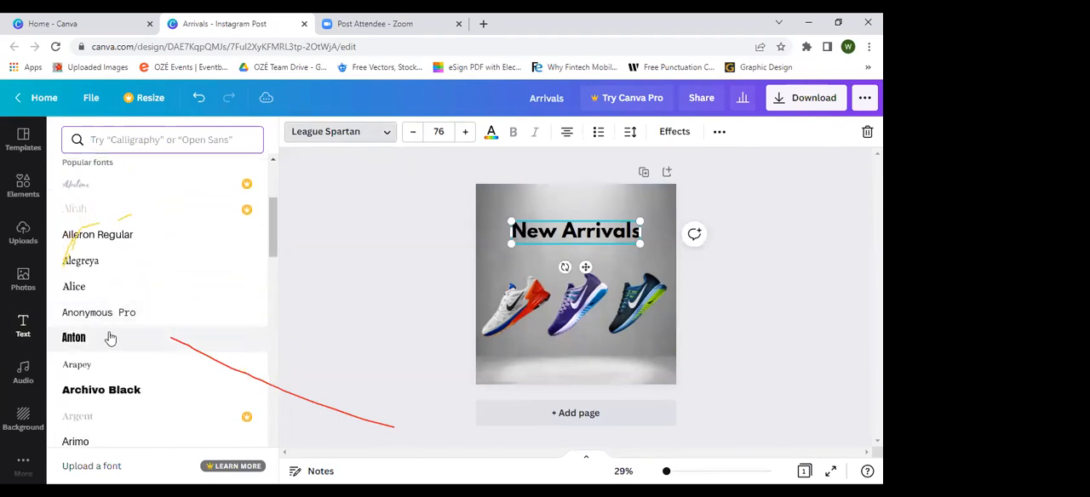
{"action": "left_click", "coordinate": [112, 340]}
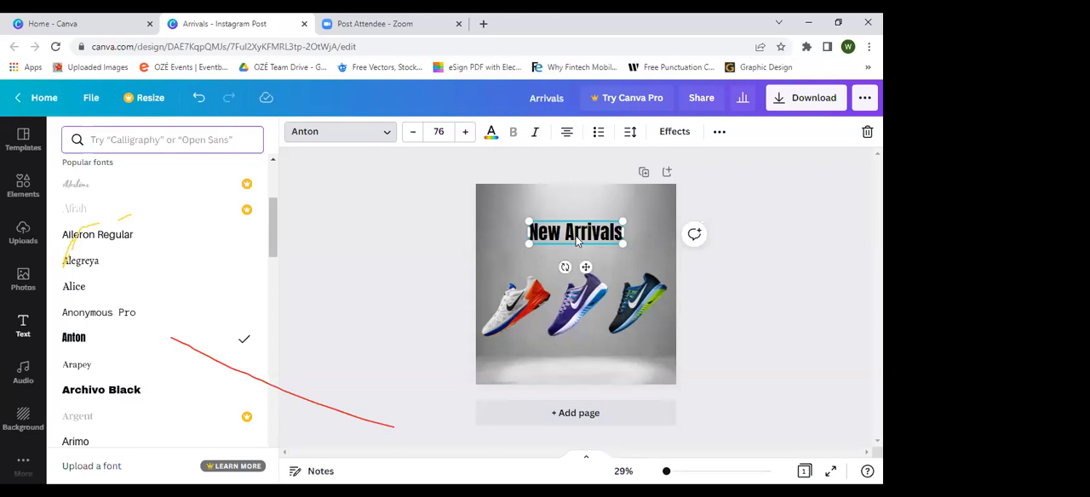
Step: Convert the "New Arrivals" heading to uppercase and move it slightly higher on the page
{"action": "left_click", "coordinate": [719, 134]}
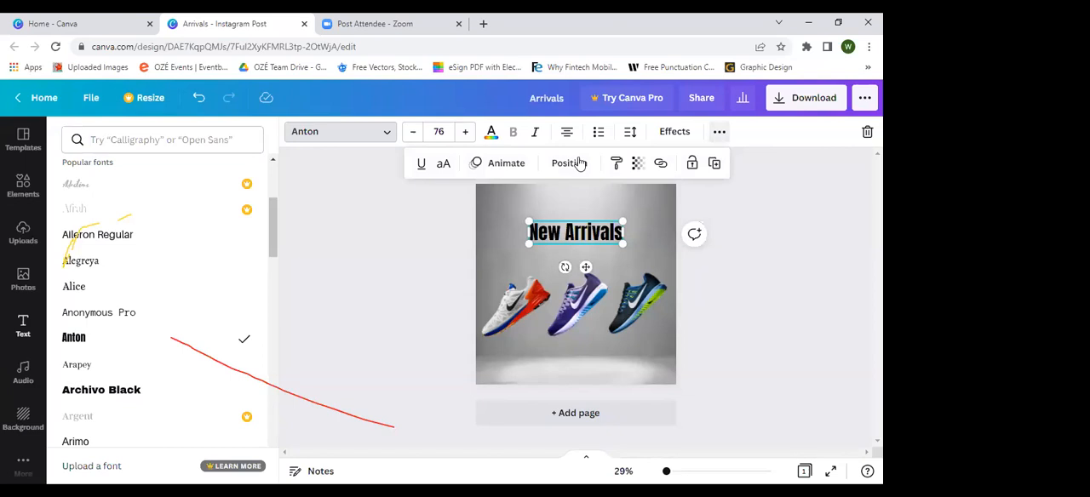
{"action": "left_click", "coordinate": [446, 163]}
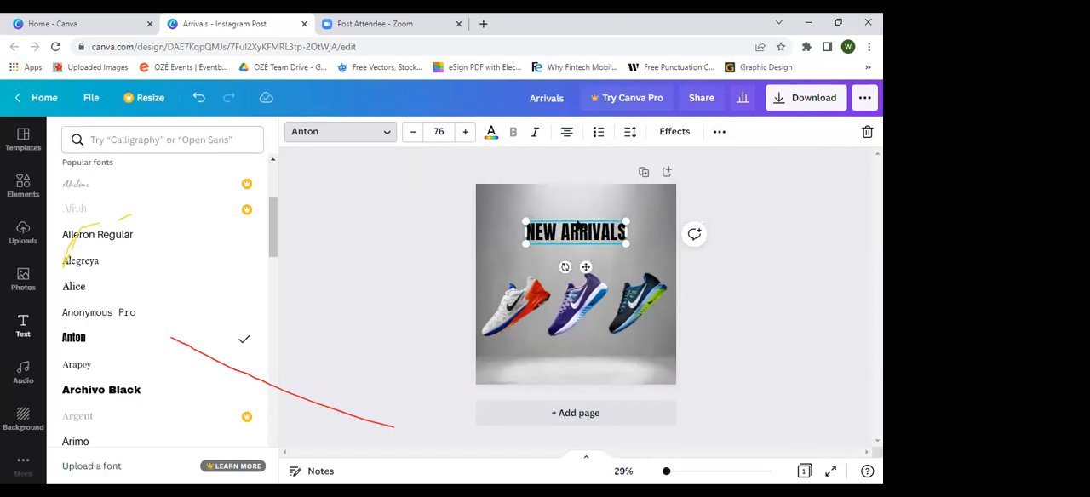
{"action": "left_click_drag", "start_coordinate": [581, 239], "coordinate": [601, 226]}
{"action": "left_click", "coordinate": [693, 250]}
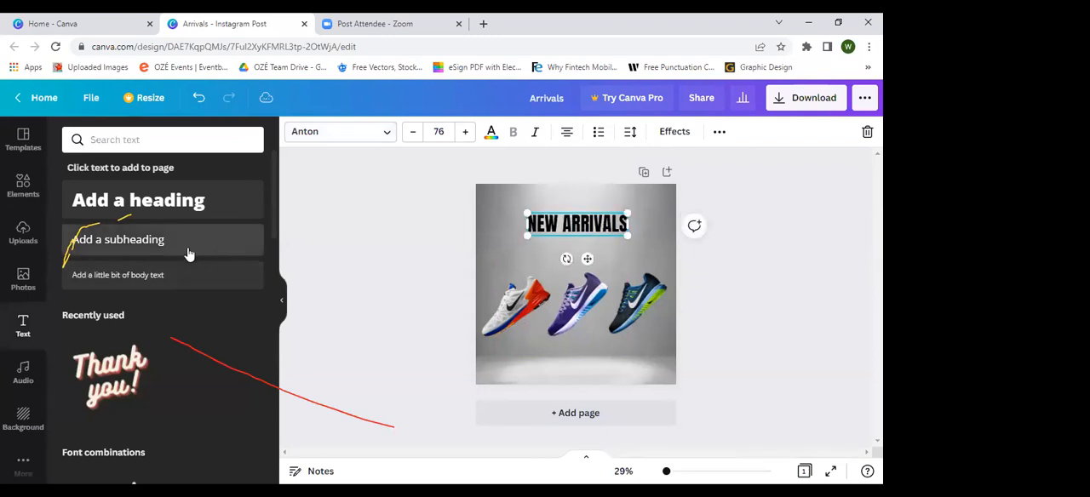
Step: Add the subheading "Prices as low as GHS 80" directly under the heading and shrink it to font size 34 so it fits on one line
{"action": "left_click", "coordinate": [154, 241]}
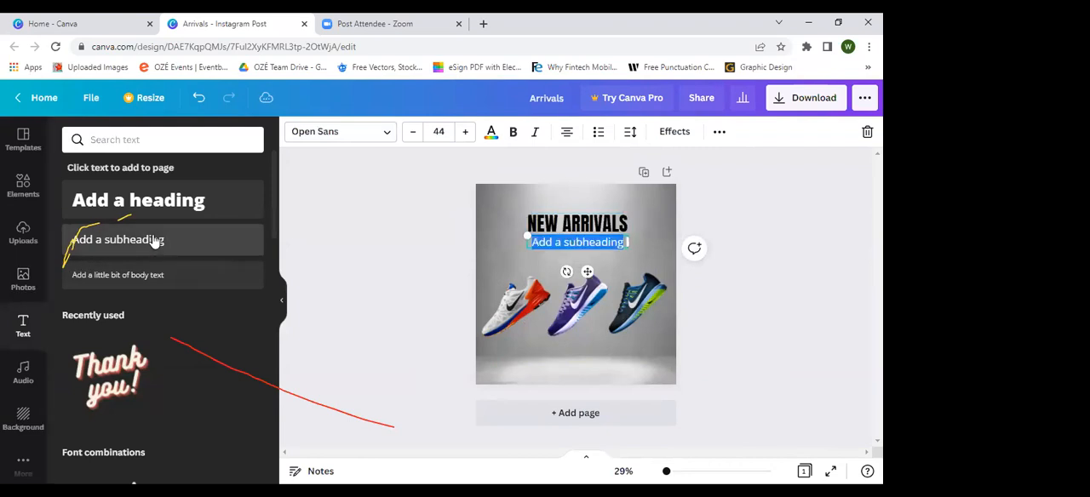
{"action": "type", "text": "P"}
{"action": "key", "text": "BackSpace"}
{"action": "type", "text": "Pric"}
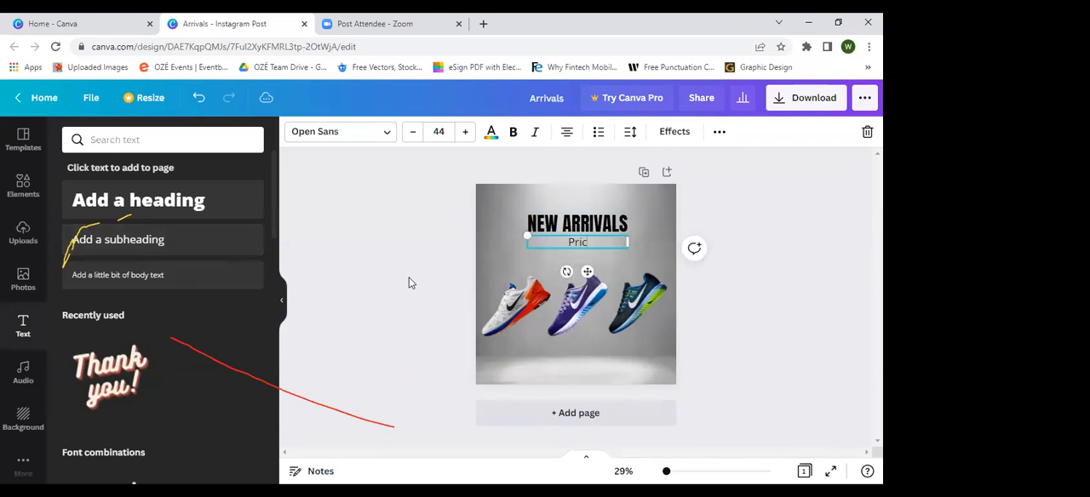
{"action": "type", "text": "es as"}
{"action": "key", "text": "BackSpace"}
{"action": "key", "text": "BackSpace"}
{"action": "key", "text": "BackSpace"}
{"action": "type", "text": "as low as GH"}
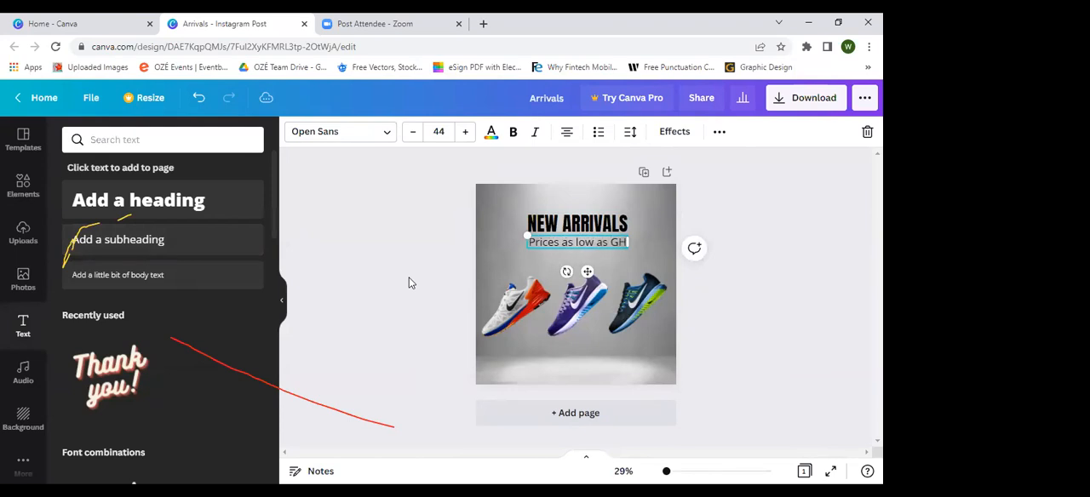
{"action": "type", "text": "S80"}
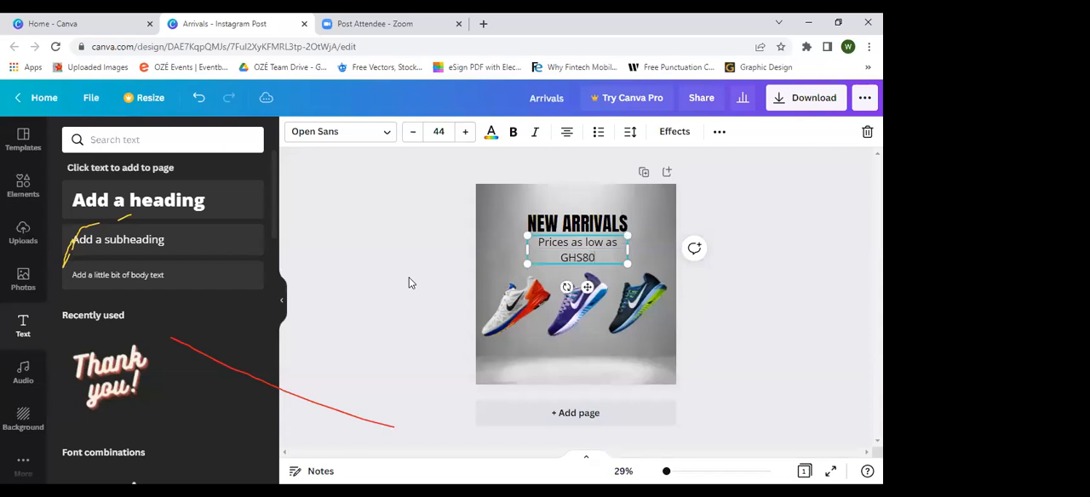
{"action": "left_click", "coordinate": [579, 258]}
{"action": "mouse_move", "coordinate": [522, 250]}
{"action": "left_mouse_down"}
{"action": "mouse_move", "coordinate": [497, 250]}
{"action": "mouse_move", "coordinate": [533, 239]}
{"action": "left_mouse_up"}
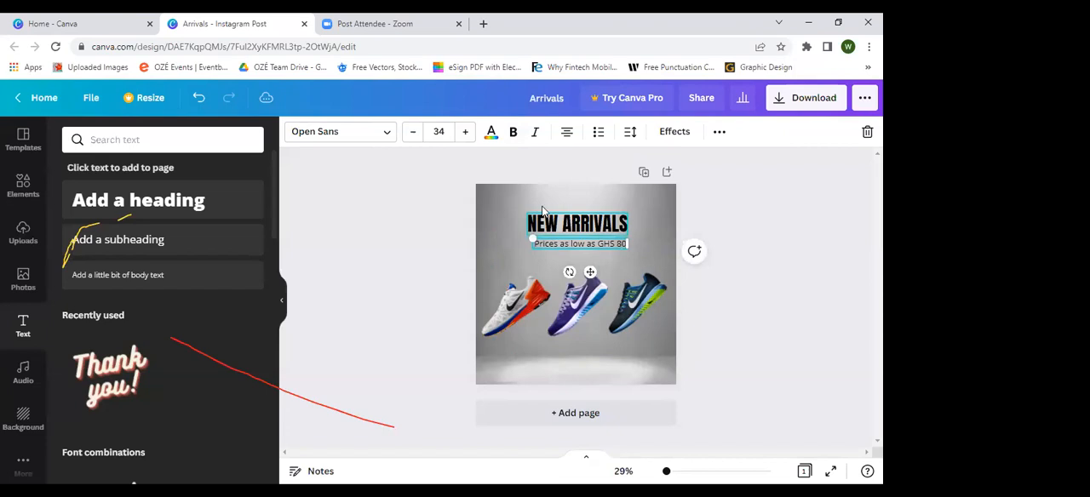
Step: Create the custom red #FF0000 and apply it to the "Prices as low as GHS 80" subheading
{"action": "left_click", "coordinate": [492, 136]}
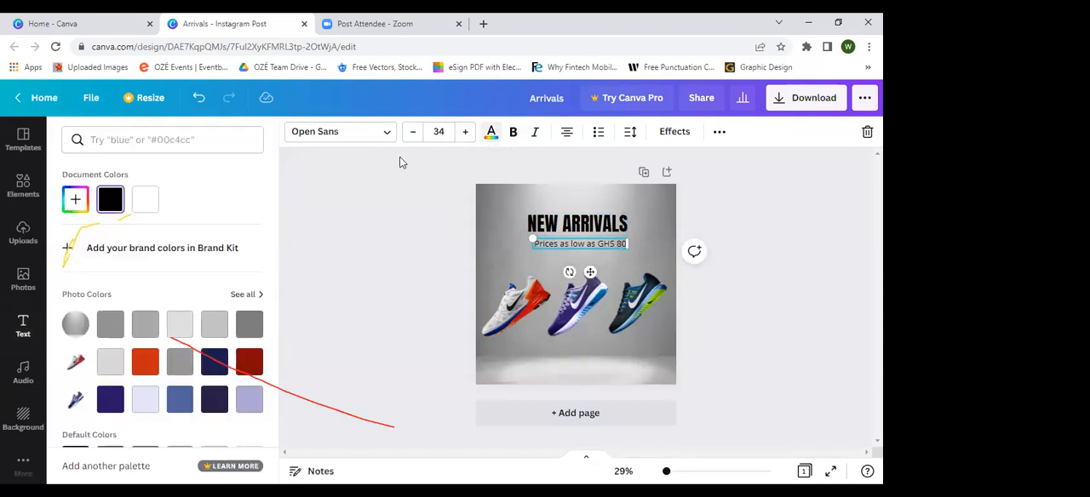
{"action": "scroll", "coordinate": [130, 372], "scroll_direction": "down", "scroll_amount": 2}
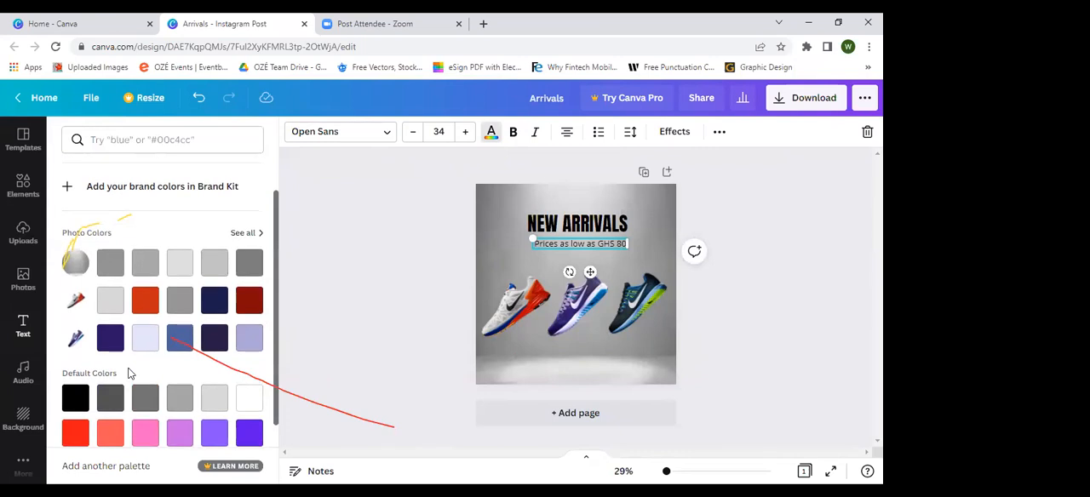
{"action": "scroll", "coordinate": [129, 372], "scroll_direction": "down", "scroll_amount": 2}
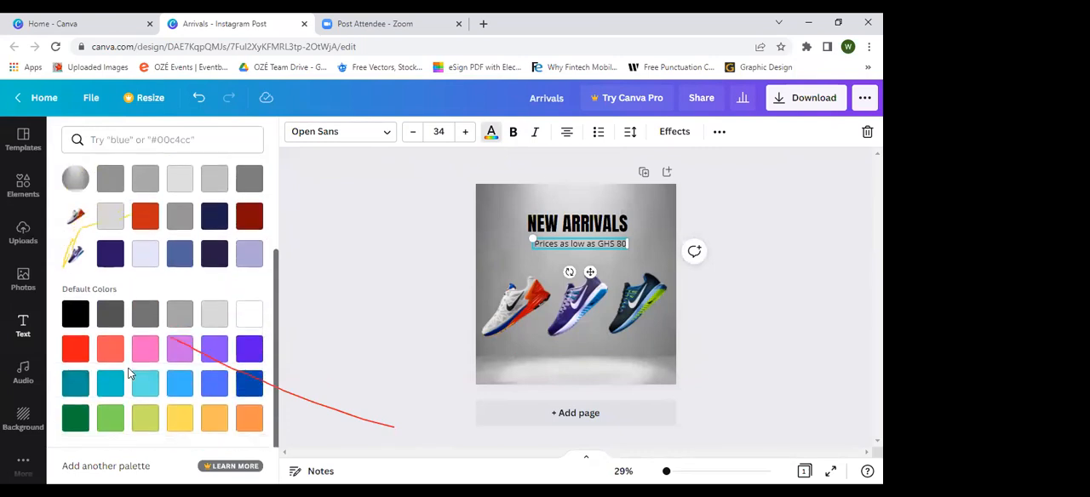
{"action": "scroll", "coordinate": [130, 372], "scroll_direction": "up", "scroll_amount": 4}
{"action": "scroll", "coordinate": [130, 372], "scroll_direction": "down", "scroll_amount": 4}
{"action": "scroll", "coordinate": [130, 372], "scroll_direction": "up", "scroll_amount": 3}
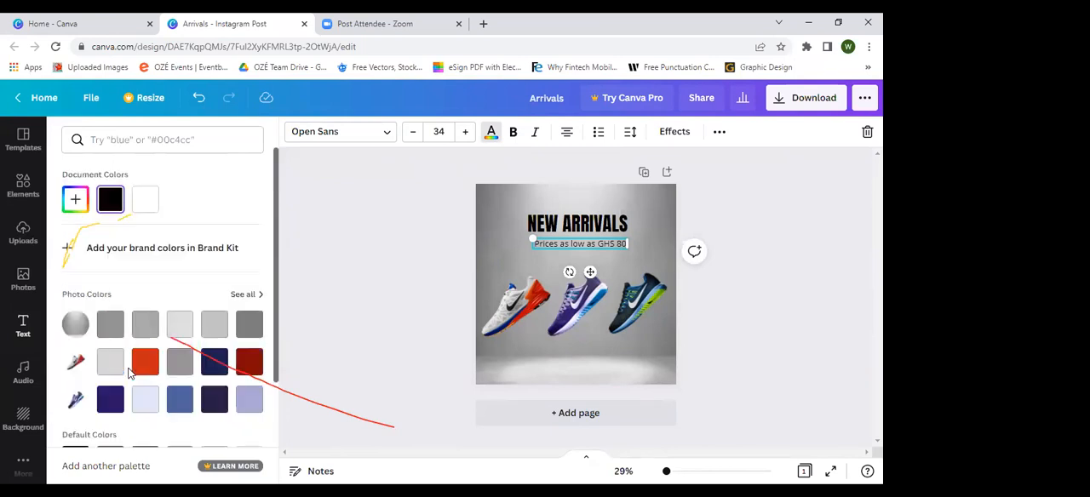
{"action": "left_click", "coordinate": [73, 201]}
{"action": "left_click_drag", "start_coordinate": [79, 299], "coordinate": [61, 315]}
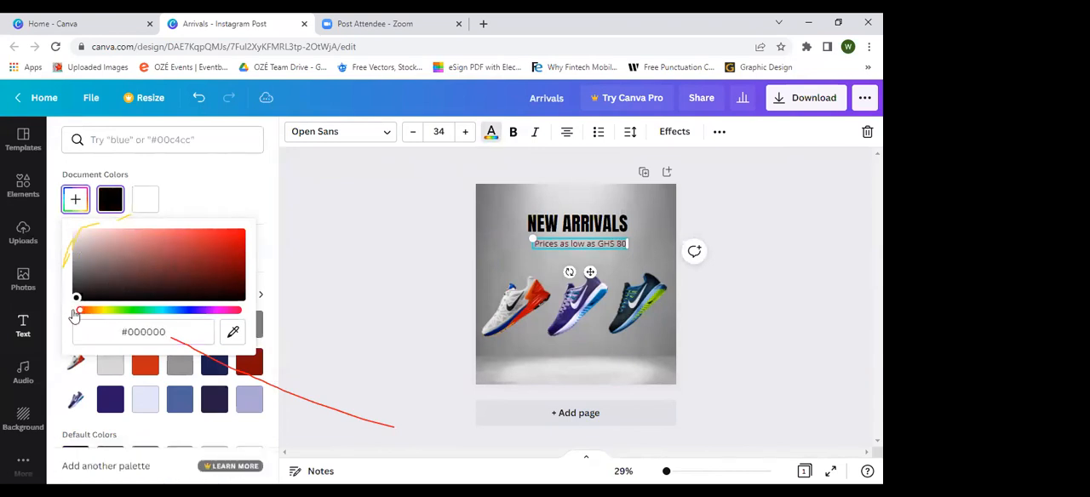
{"action": "left_click_drag", "start_coordinate": [83, 313], "coordinate": [206, 223]}
{"action": "left_click_drag", "start_coordinate": [216, 226], "coordinate": [228, 241]}
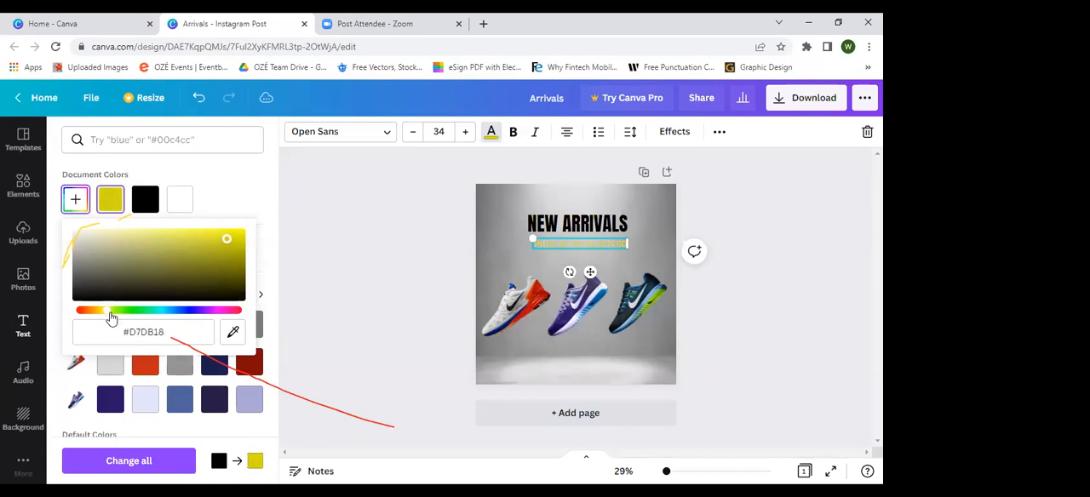
{"action": "left_click_drag", "start_coordinate": [110, 318], "coordinate": [75, 315]}
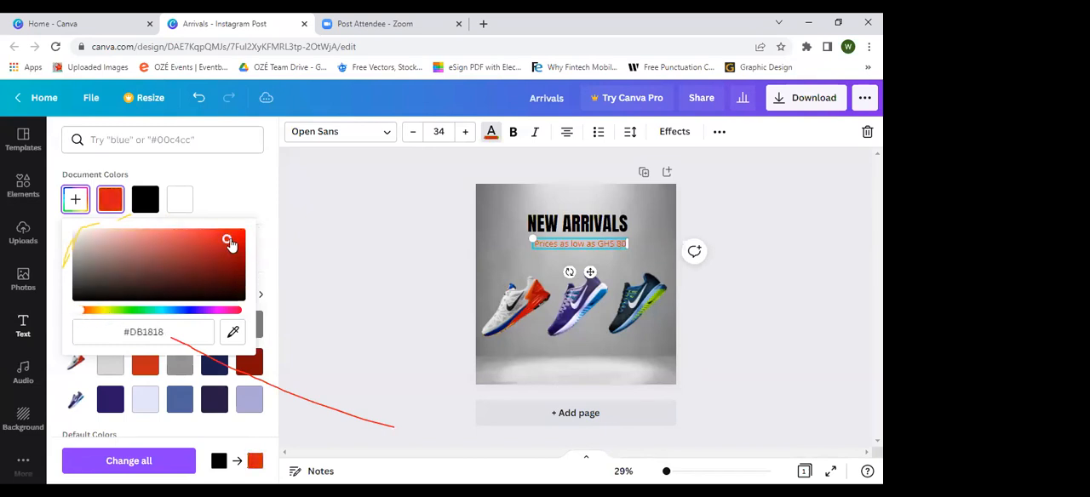
{"action": "left_click_drag", "start_coordinate": [226, 240], "coordinate": [250, 232]}
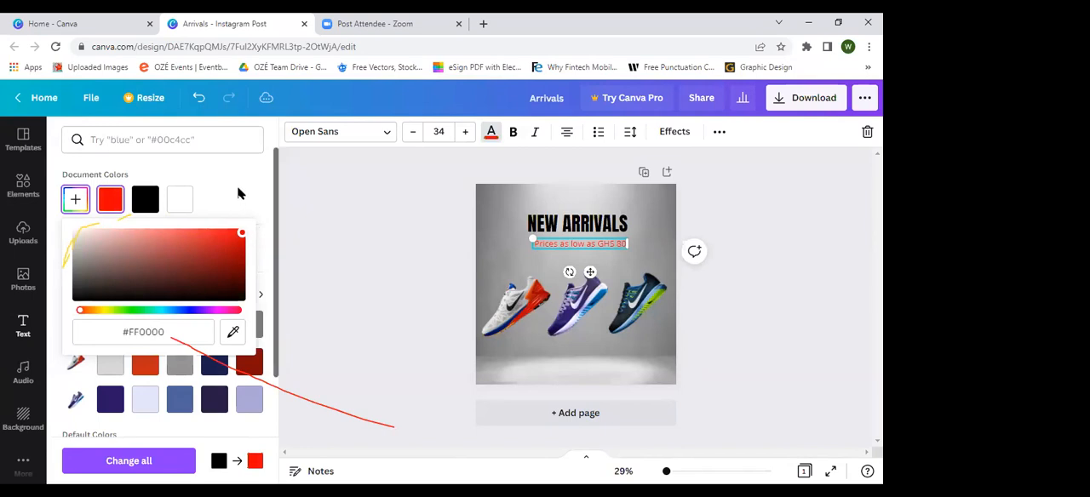
{"action": "left_click", "coordinate": [238, 192]}
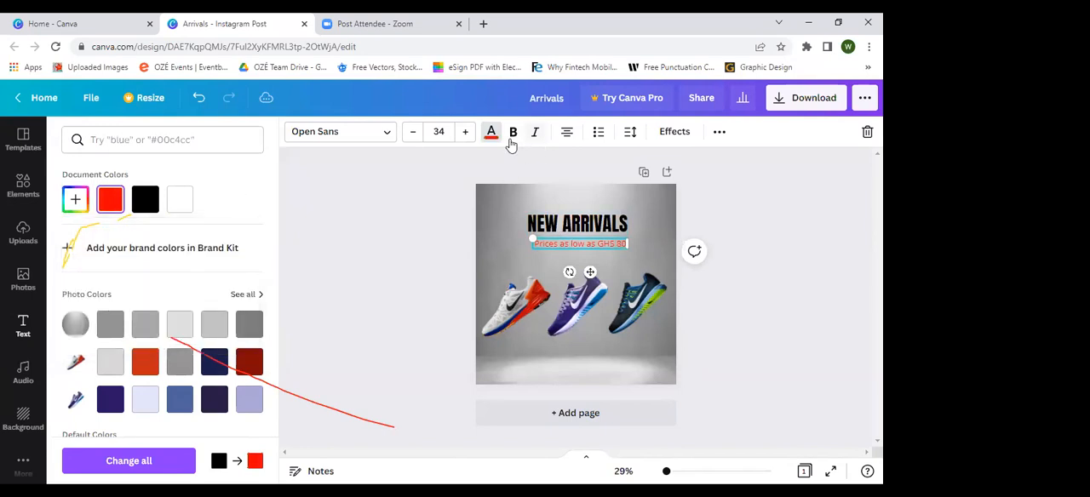
{"action": "left_click", "coordinate": [449, 176]}
{"action": "left_click", "coordinate": [762, 247]}
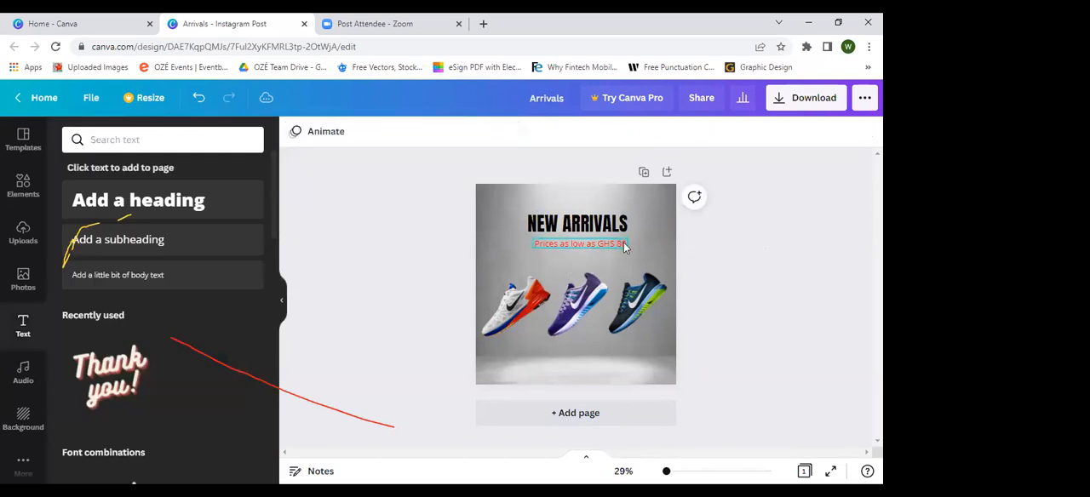
Step: Make the price subheading bold and widen its text box so it fits on one line
{"action": "left_click", "coordinate": [625, 247]}
{"action": "left_click", "coordinate": [513, 131]}
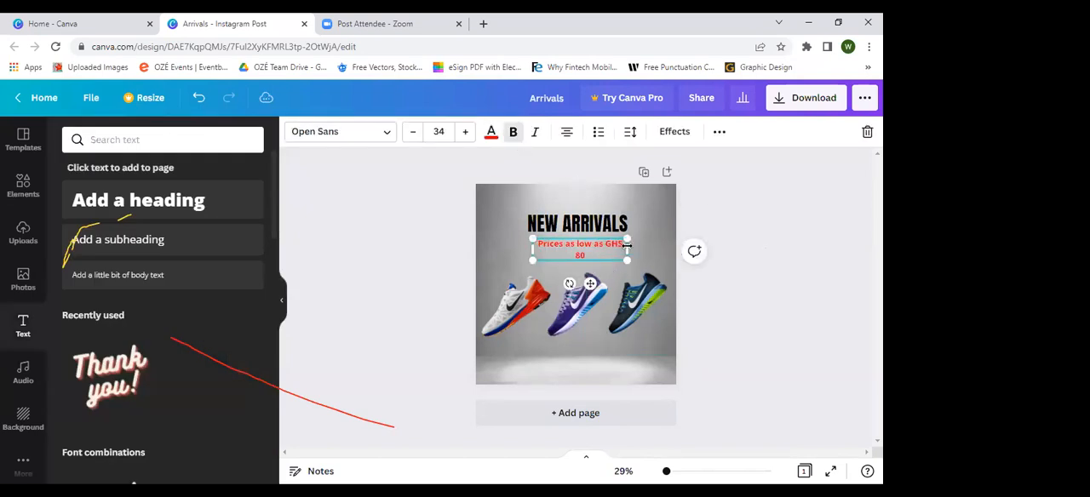
{"action": "mouse_move", "coordinate": [628, 247]}
{"action": "left_mouse_down"}
{"action": "mouse_move", "coordinate": [652, 273]}
{"action": "mouse_move", "coordinate": [635, 256]}
{"action": "left_mouse_up"}
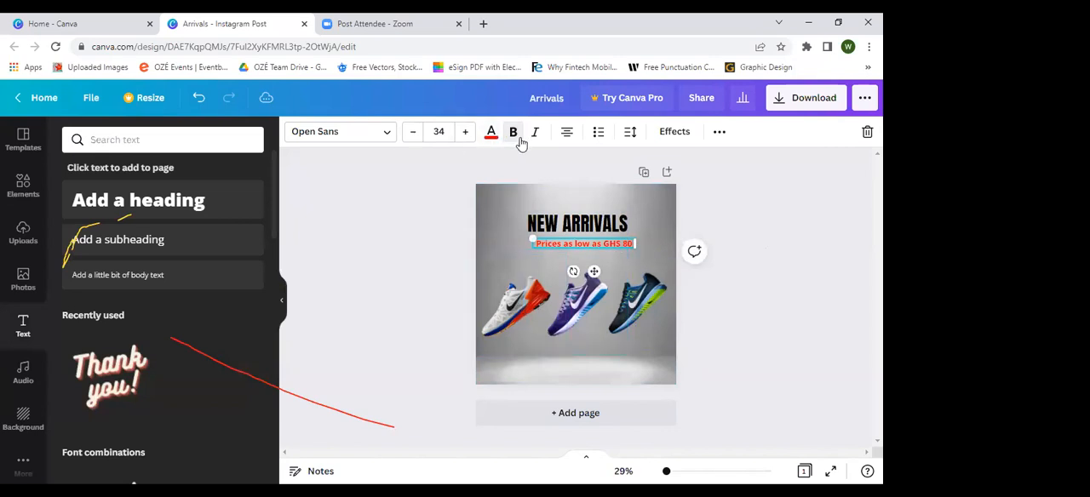
Step: Recolour the price subheading with the orange-red photo colour taken from the white and red sneaker
{"action": "left_click", "coordinate": [494, 135]}
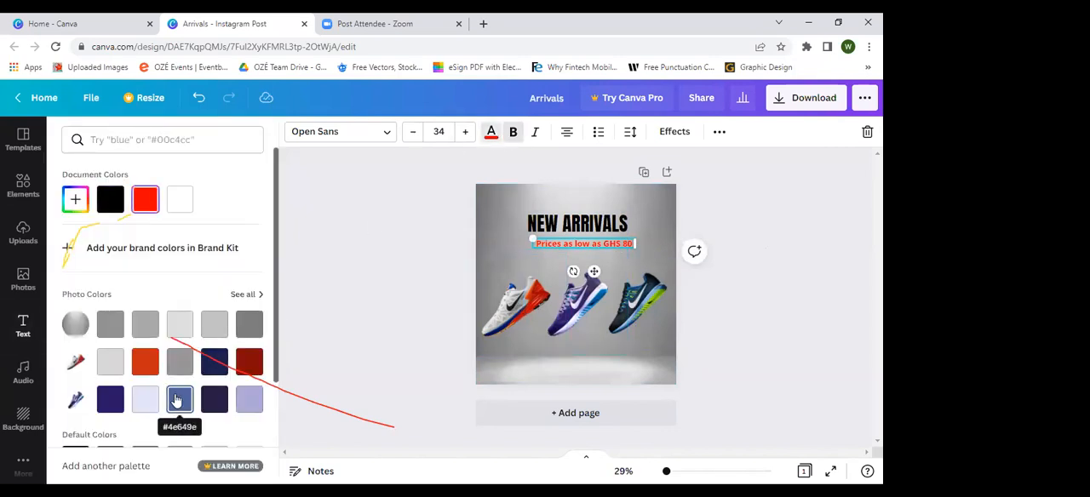
{"action": "scroll", "coordinate": [175, 400], "scroll_direction": "down", "scroll_amount": 1}
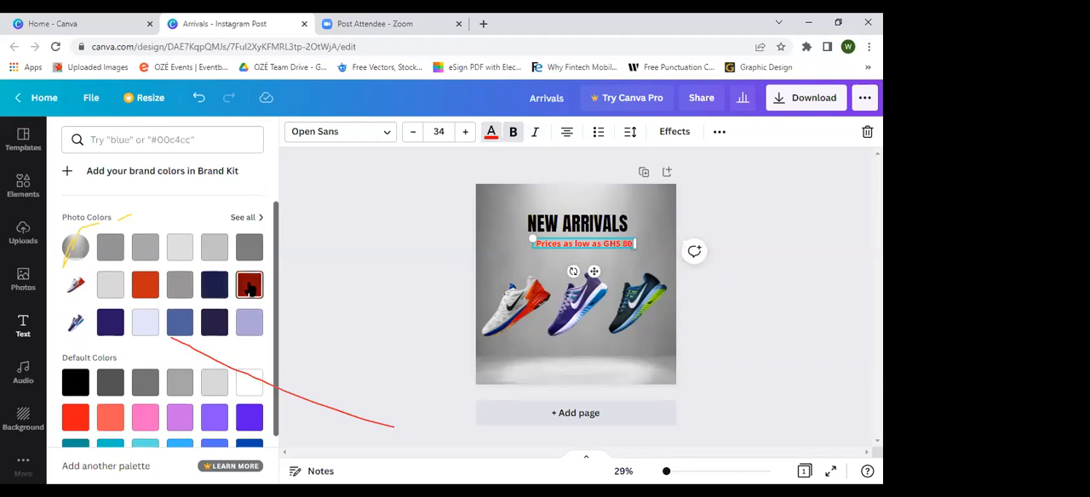
{"action": "left_click", "coordinate": [143, 292]}
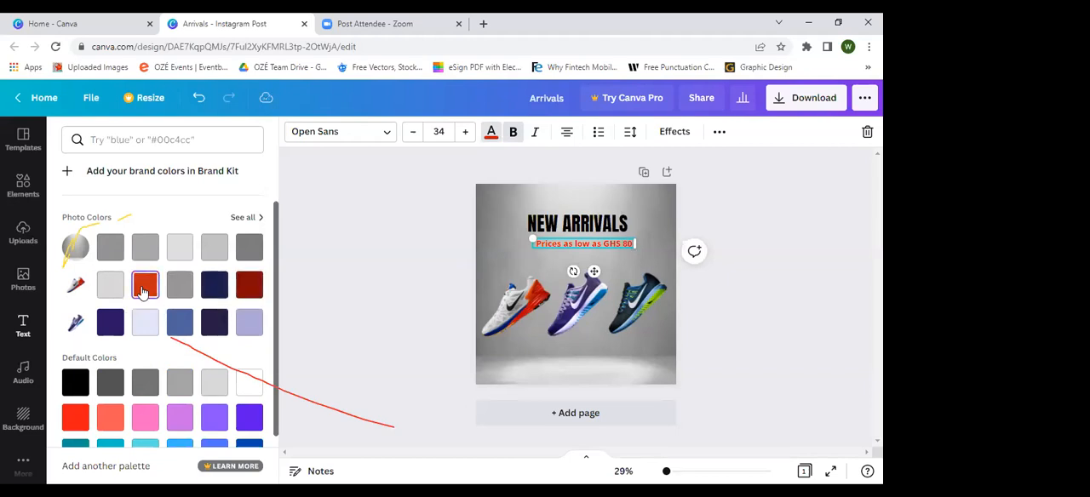
Step: Move the price subheading below the three sneakers and scale it down to font size 30.6
{"action": "left_click_drag", "start_coordinate": [595, 272], "coordinate": [589, 377]}
{"action": "left_click_drag", "start_coordinate": [525, 344], "coordinate": [536, 345]}
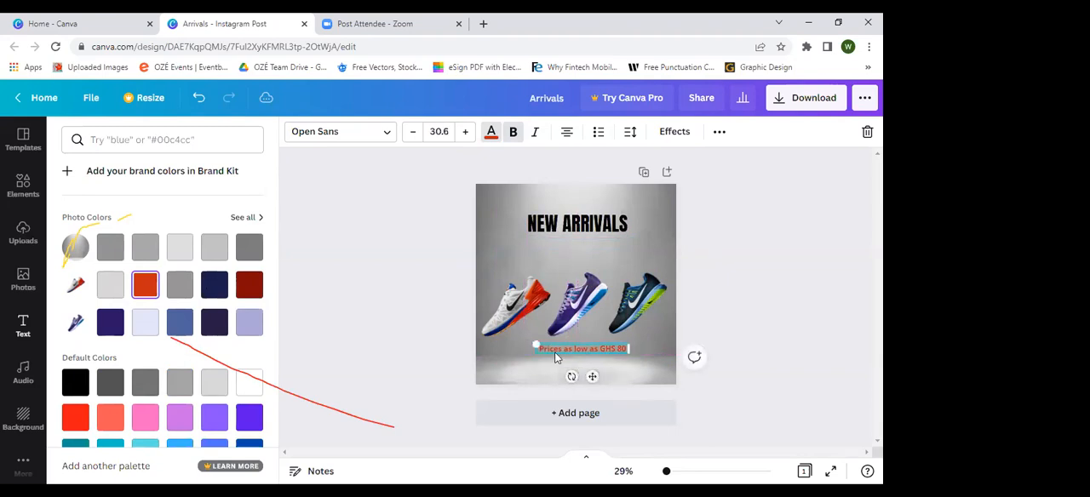
{"action": "left_click_drag", "start_coordinate": [593, 377], "coordinate": [586, 374]}
Step: Duplicate the "NEW ARRIVALS" heading twice
{"action": "left_click", "coordinate": [580, 224]}
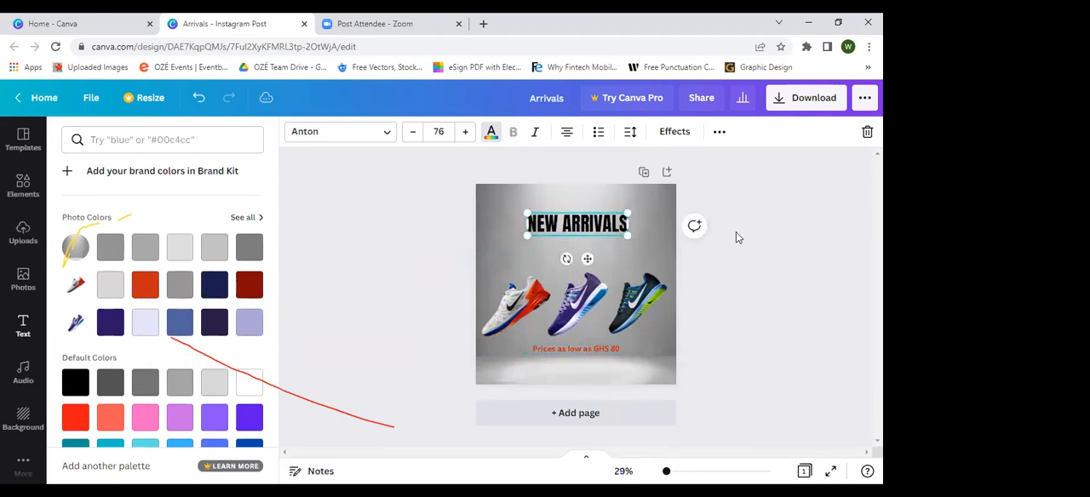
{"action": "left_click", "coordinate": [621, 231]}
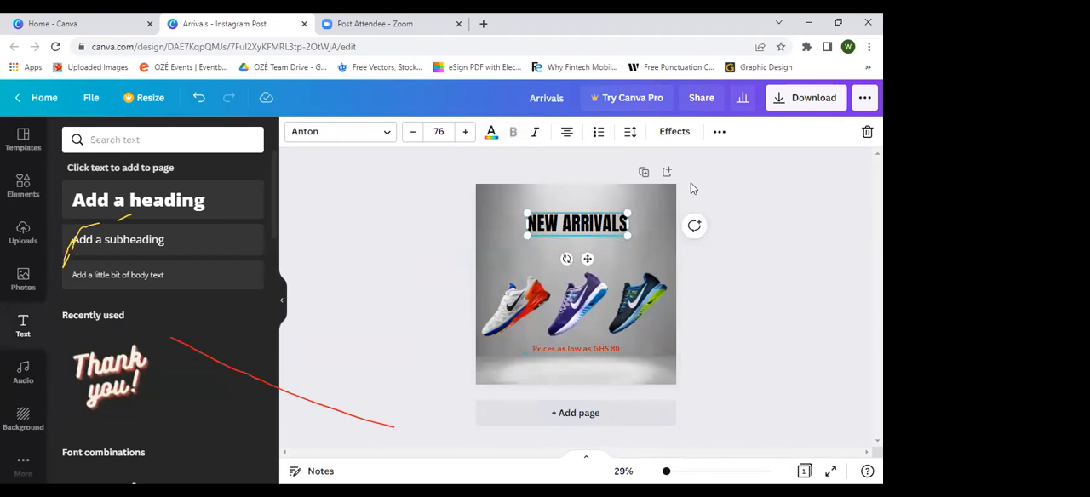
{"action": "left_click", "coordinate": [719, 132]}
{"action": "left_click", "coordinate": [715, 163]}
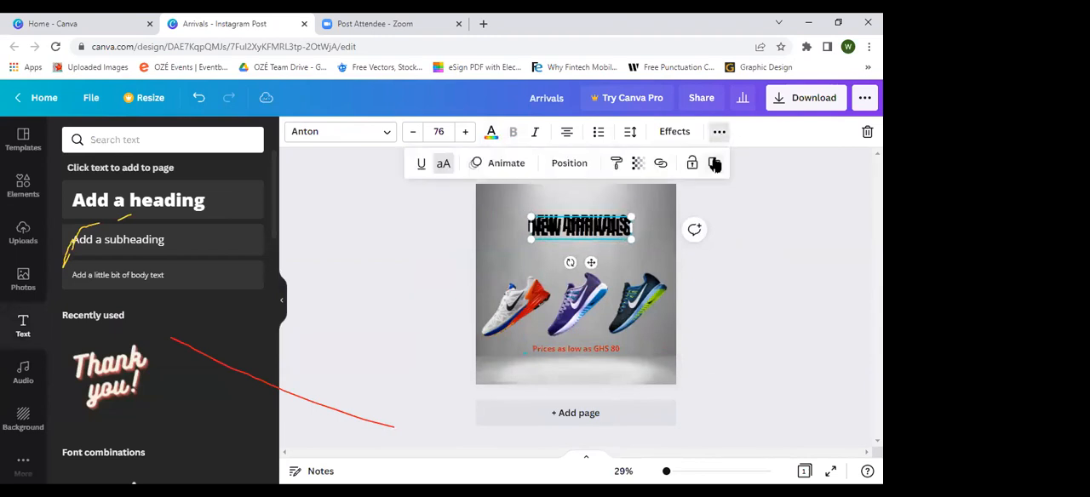
Step: Arrange the three "NEW ARRIVALS" headings in an aligned, evenly spaced stack above the sneakers
{"action": "left_click_drag", "start_coordinate": [593, 236], "coordinate": [569, 195]}
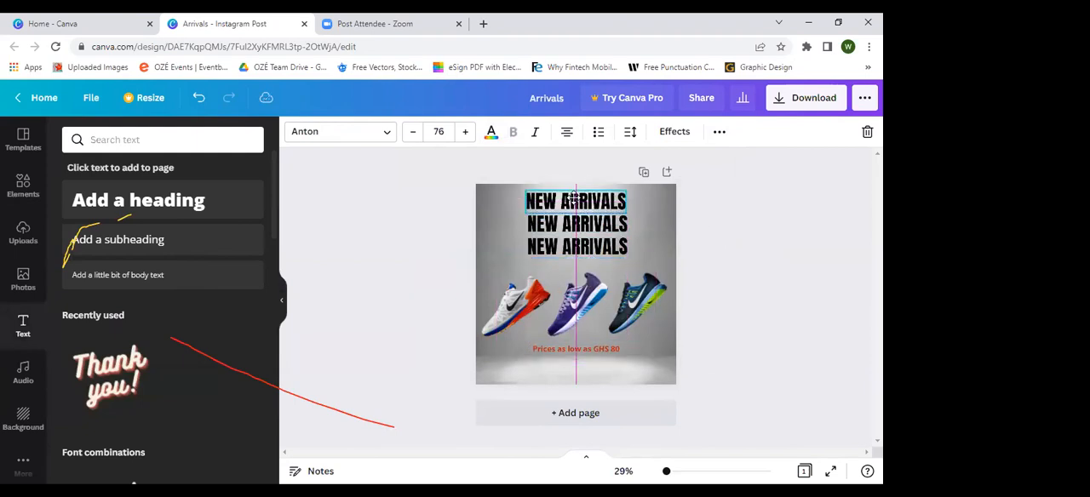
{"action": "left_click", "coordinate": [769, 241]}
{"action": "left_click_drag", "start_coordinate": [580, 255], "coordinate": [583, 262]}
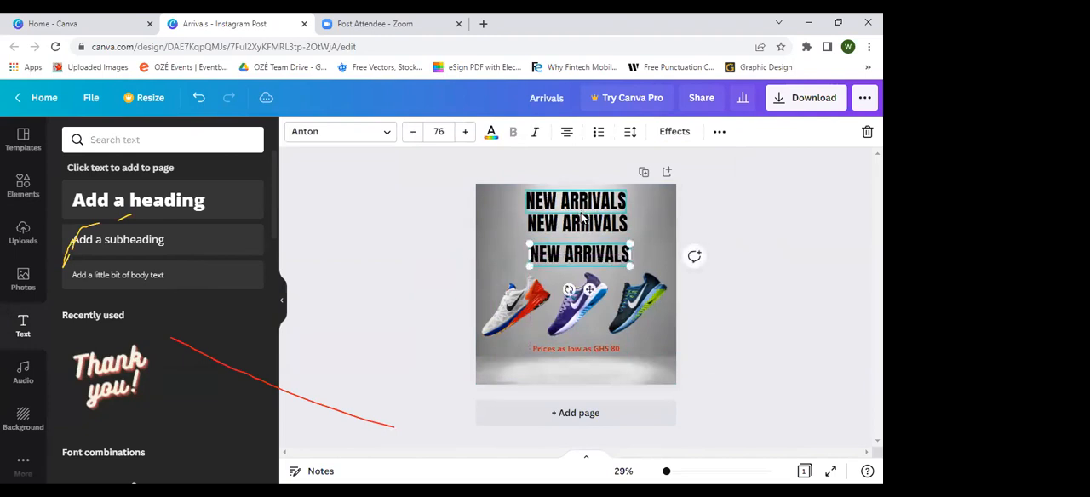
{"action": "left_click", "coordinate": [584, 212]}
{"action": "mouse_move", "coordinate": [550, 224]}
{"action": "left_mouse_down"}
{"action": "mouse_move", "coordinate": [551, 239]}
{"action": "mouse_move", "coordinate": [552, 226]}
{"action": "left_mouse_up"}
{"action": "left_click_drag", "start_coordinate": [553, 189], "coordinate": [560, 196]}
{"action": "left_click", "coordinate": [741, 246]}
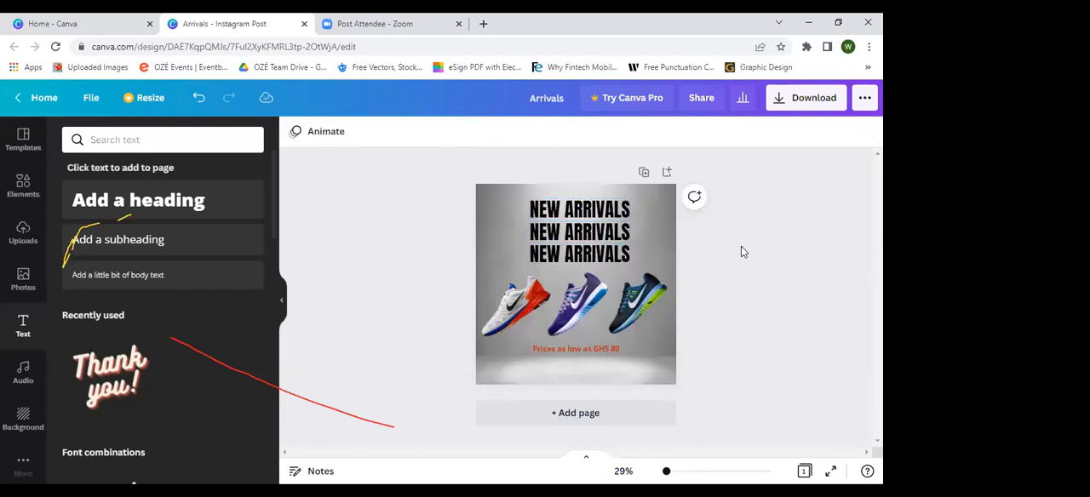
{"action": "left_click", "coordinate": [514, 318]}
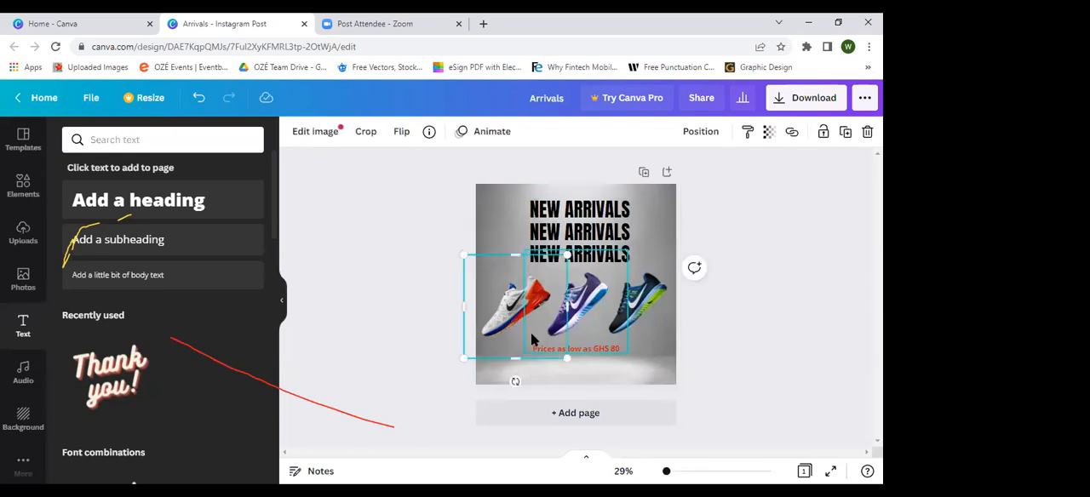
{"action": "left_click", "coordinate": [766, 310]}
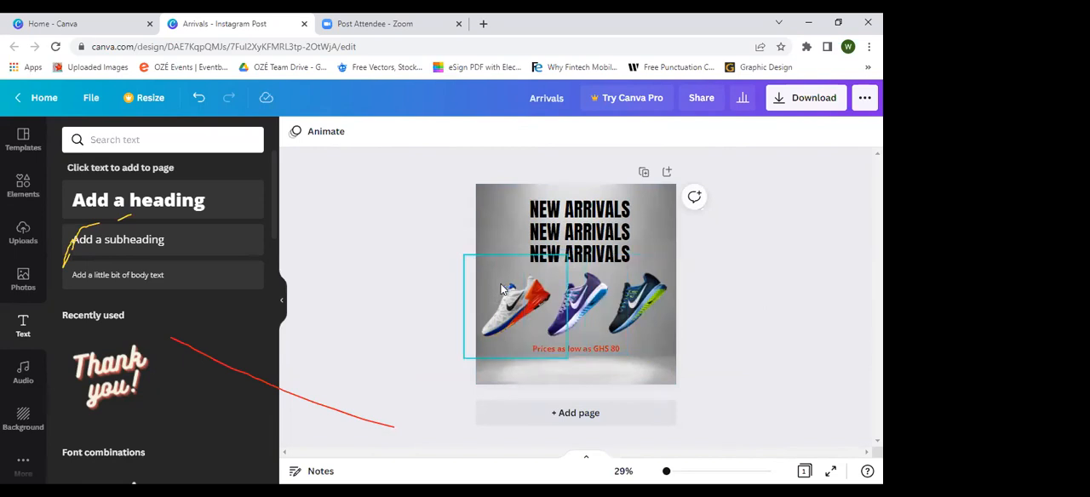
{"action": "left_click", "coordinate": [513, 332]}
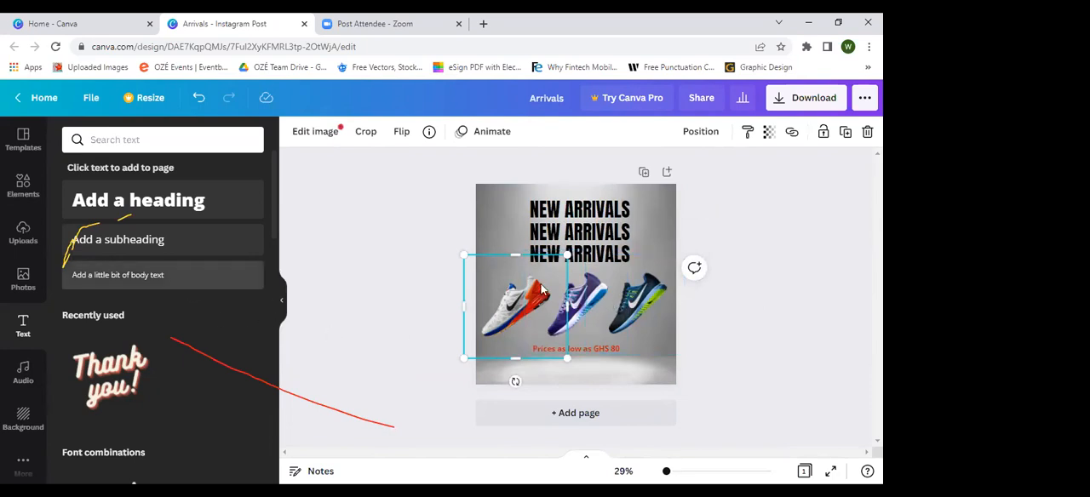
{"action": "left_click", "coordinate": [420, 322]}
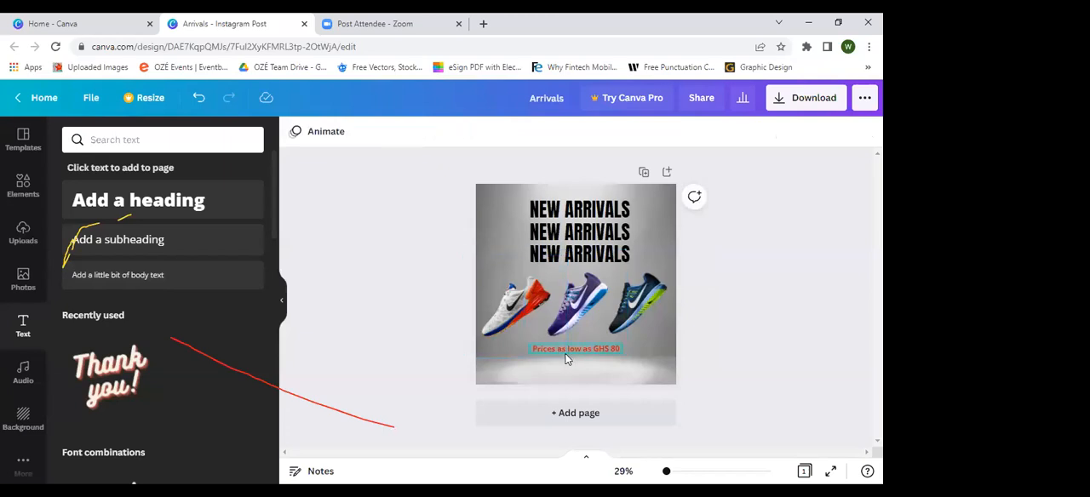
Step: Recolour the price subheading black and change its font to Aileron Regular, keeping it bold
{"action": "left_click", "coordinate": [566, 359]}
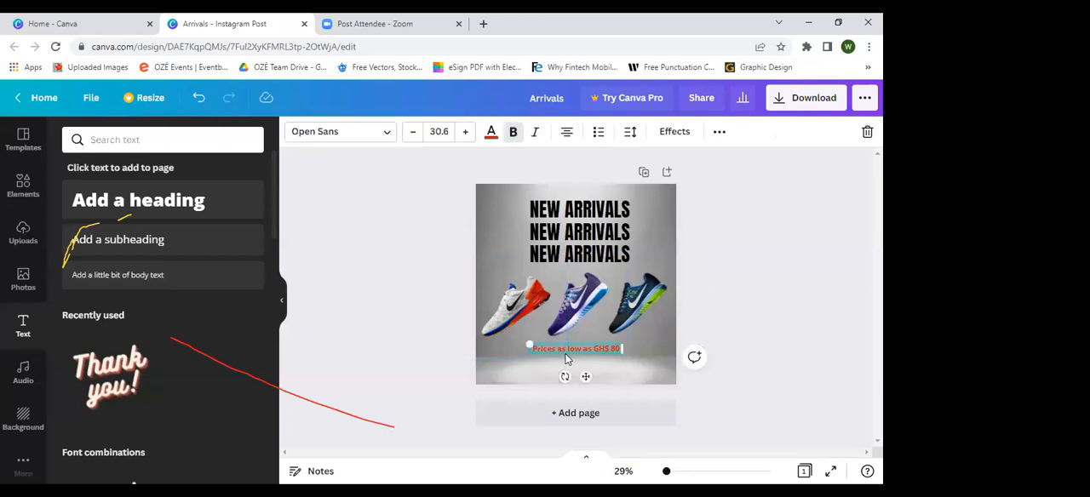
{"action": "left_click", "coordinate": [491, 135]}
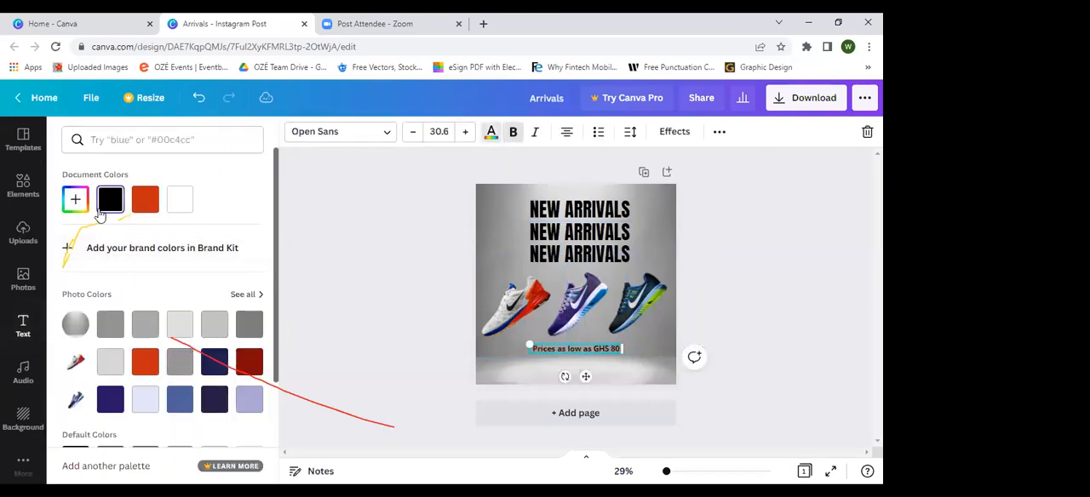
{"action": "left_click", "coordinate": [387, 133]}
{"action": "left_click", "coordinate": [118, 245]}
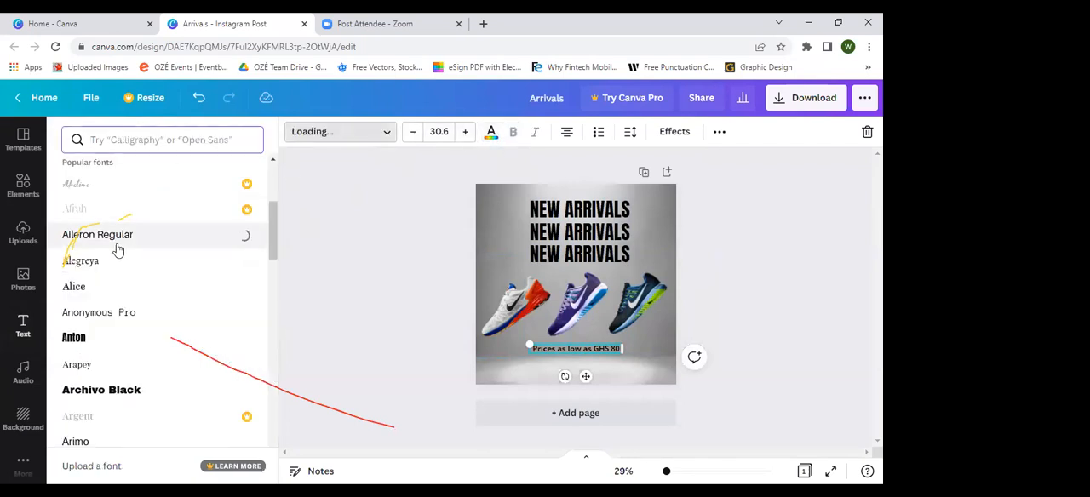
{"action": "left_click", "coordinate": [358, 284]}
{"action": "left_click", "coordinate": [358, 284]}
{"action": "left_click_drag", "start_coordinate": [599, 350], "coordinate": [597, 349]}
{"action": "left_click", "coordinate": [810, 297]}
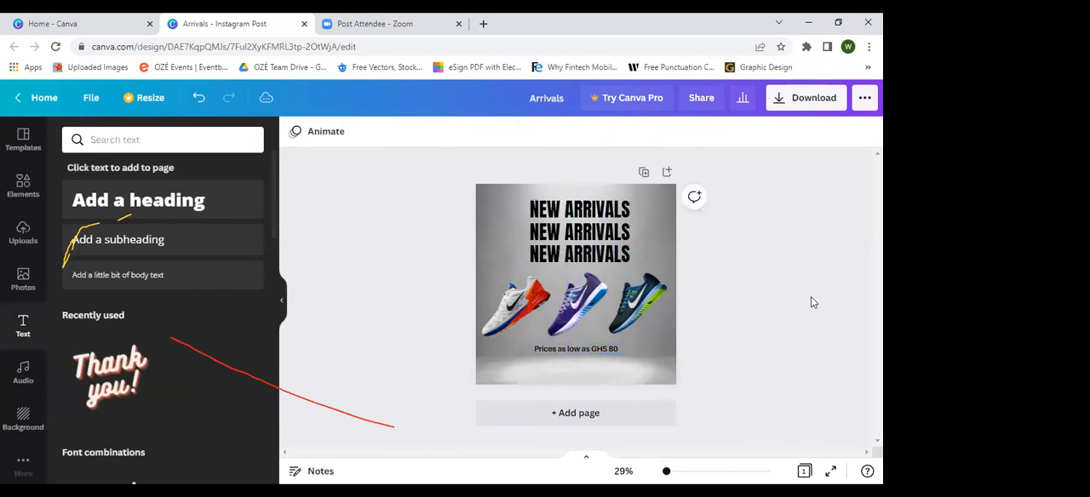
{"action": "left_click", "coordinate": [539, 350]}
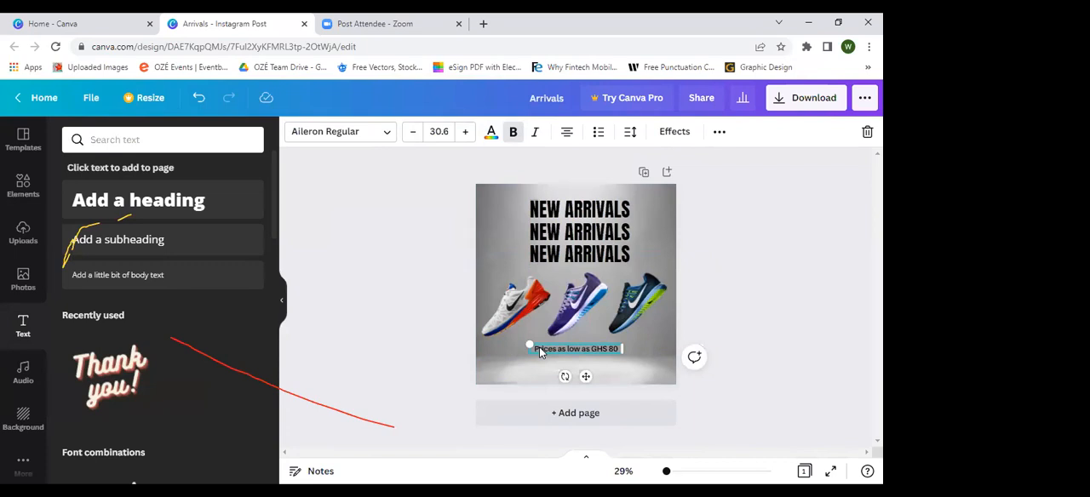
{"action": "left_click", "coordinate": [745, 267]}
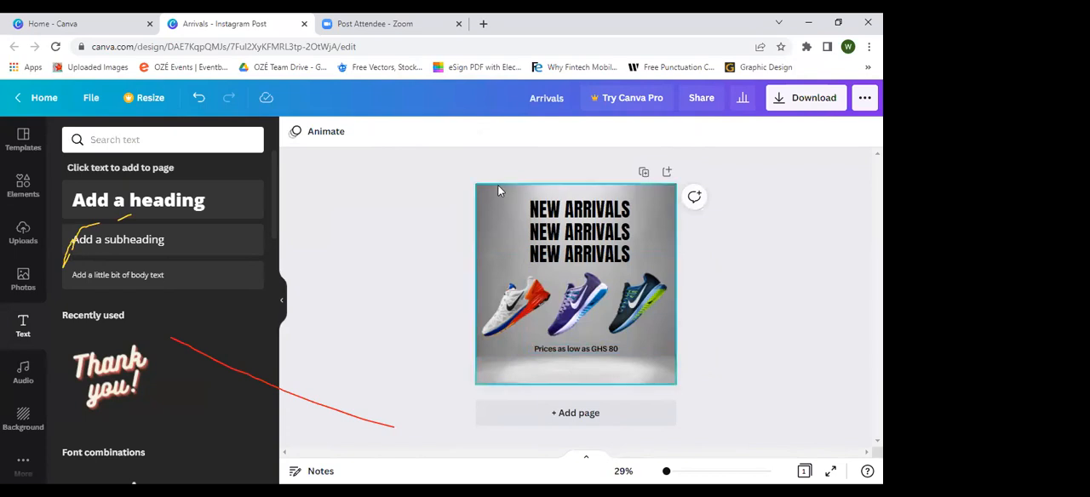
Step: Search the design elements for "balloon"
{"action": "left_click", "coordinate": [12, 242]}
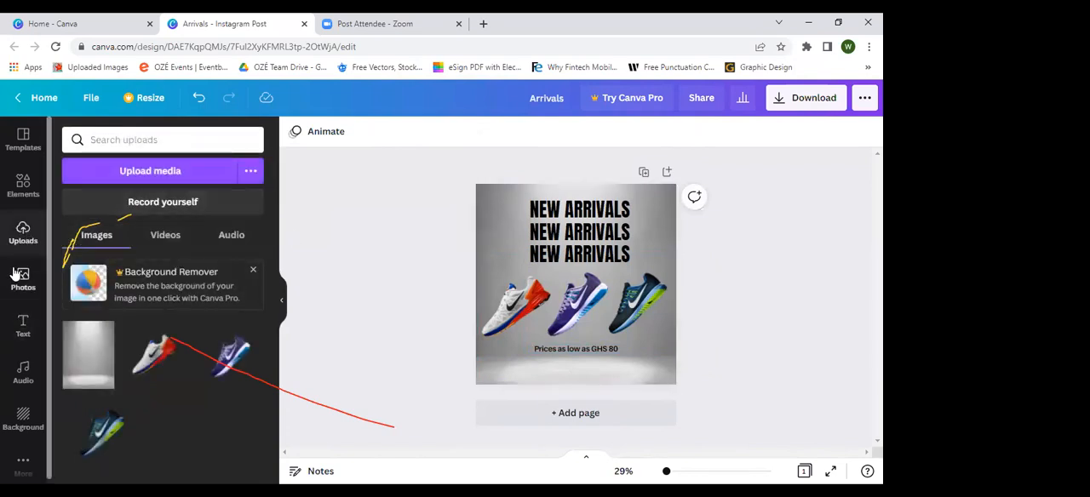
{"action": "left_click", "coordinate": [21, 194]}
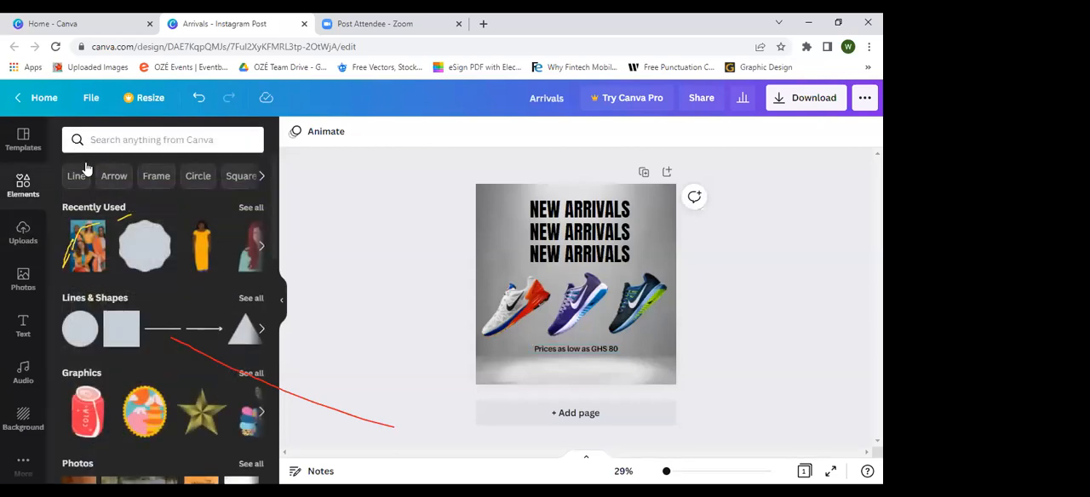
{"action": "left_click", "coordinate": [117, 141]}
{"action": "type", "text": "ba"}
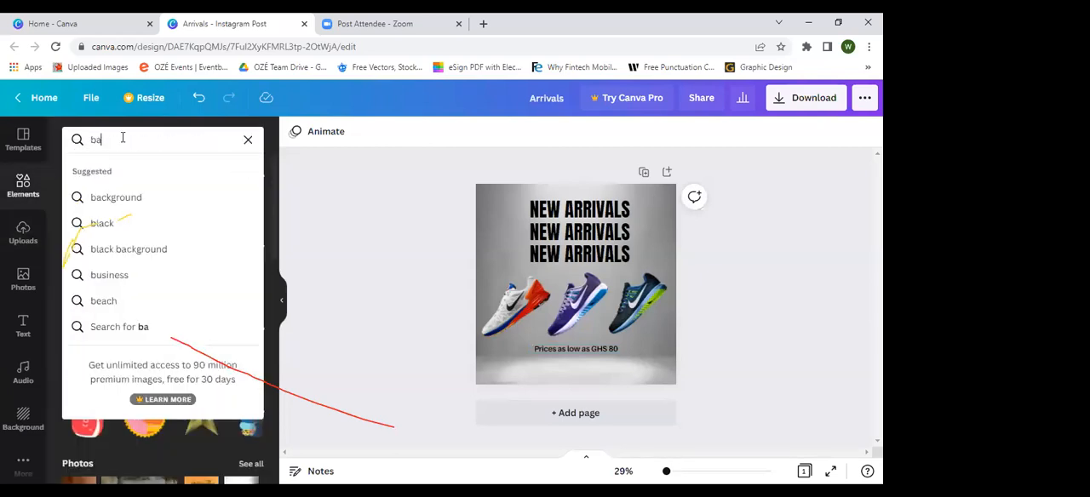
{"action": "type", "text": "lloon"}
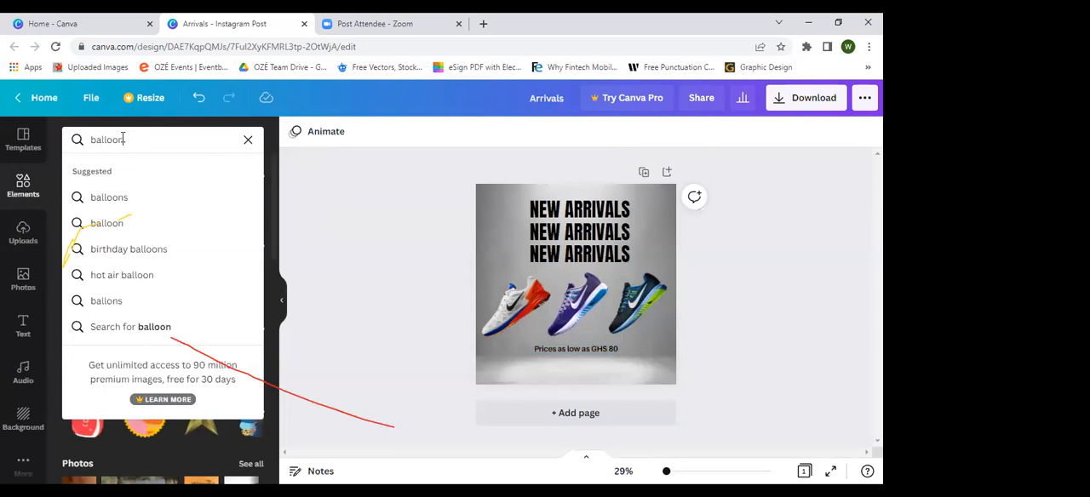
{"action": "key", "text": "Return"}
{"action": "scroll", "coordinate": [106, 350], "scroll_direction": "down", "scroll_amount": 5}
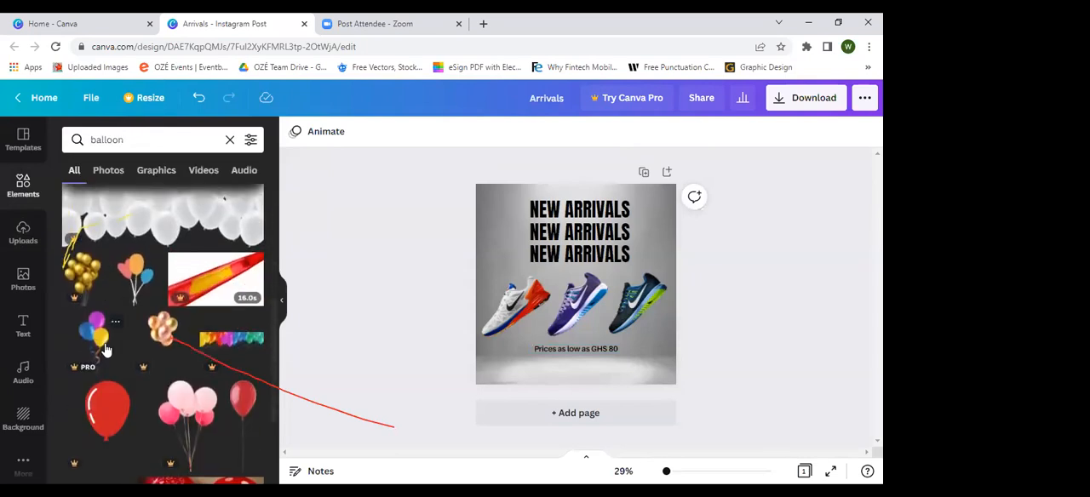
{"action": "left_click", "coordinate": [95, 339]}
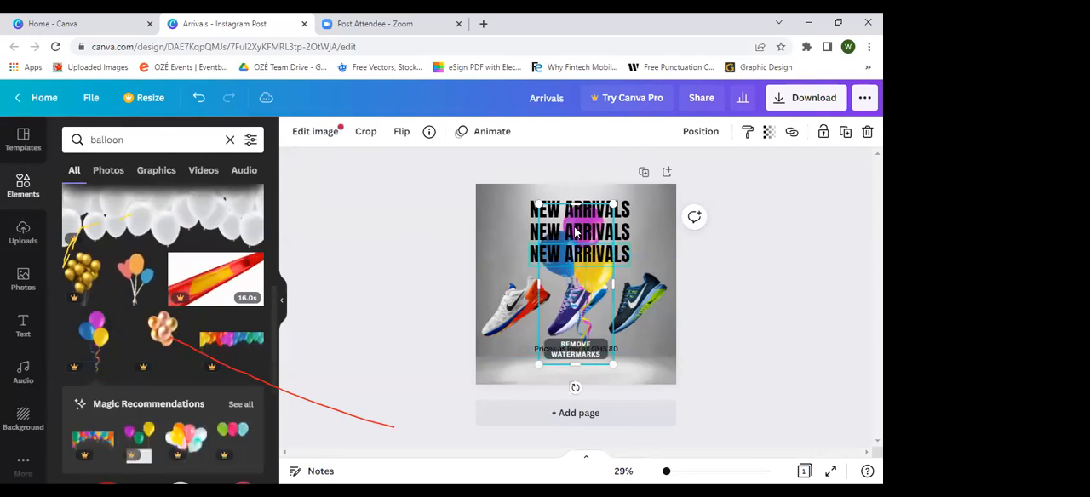
{"action": "key", "text": "Delete"}
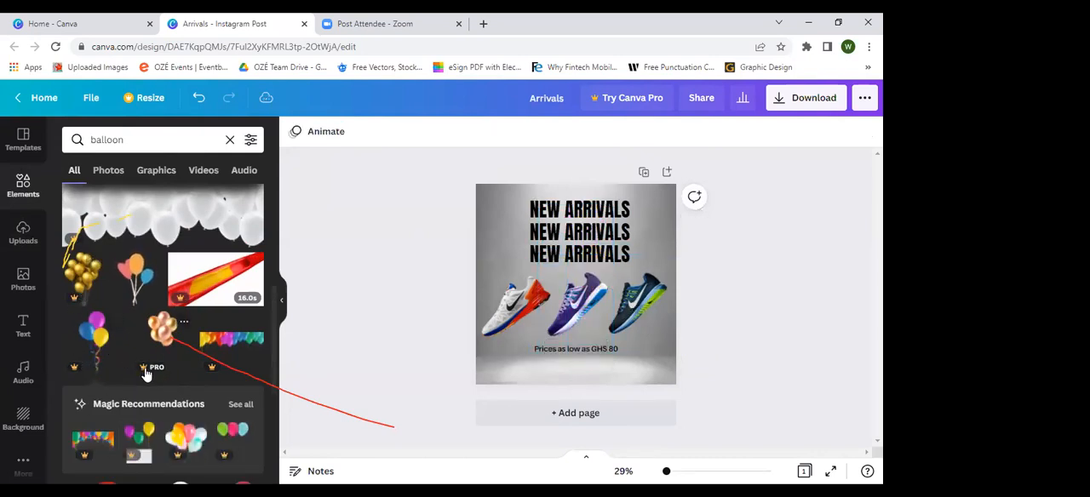
Step: Add the single red balloon with a string and place it beside the stacked "NEW ARRIVALS" headings, near the post's left edge
{"action": "scroll", "coordinate": [85, 373], "scroll_direction": "down", "scroll_amount": 3}
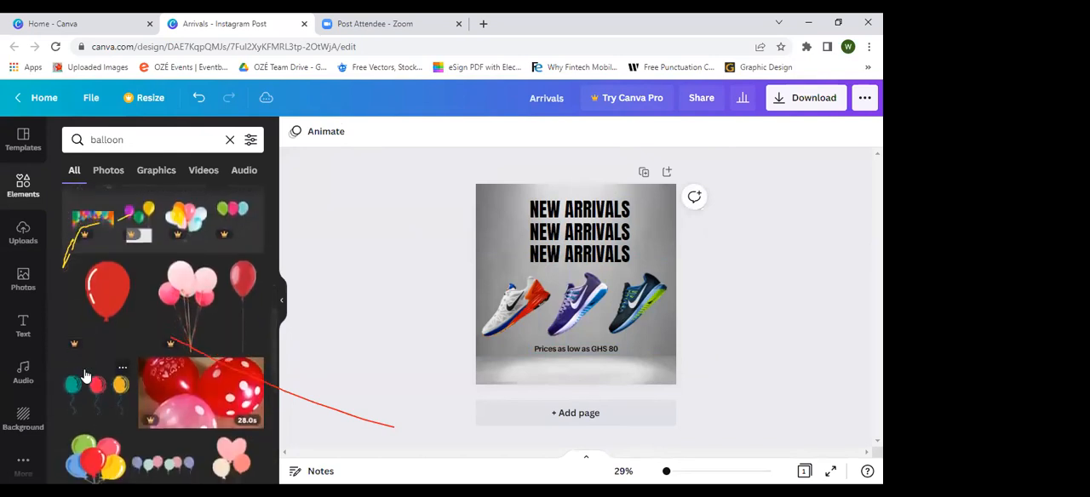
{"action": "left_click", "coordinate": [248, 310]}
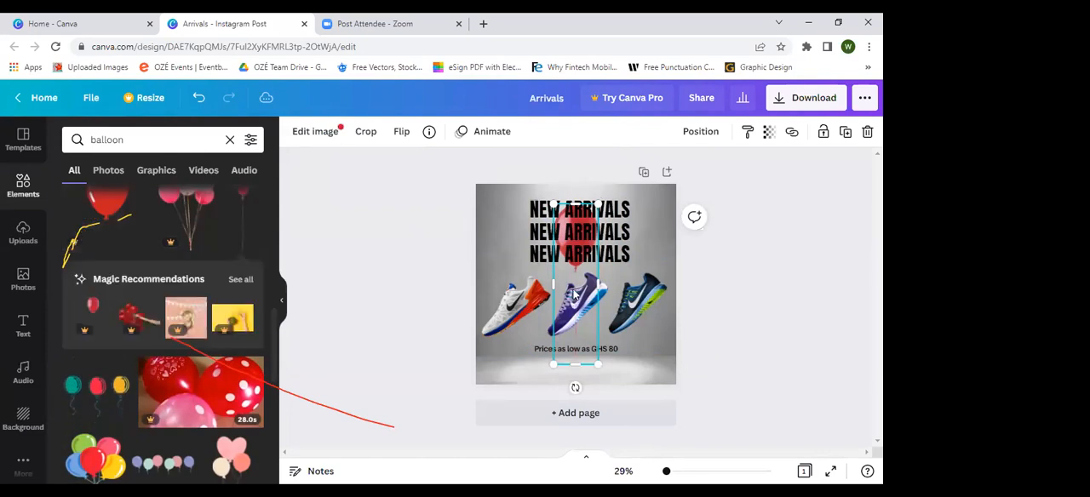
{"action": "left_click_drag", "start_coordinate": [584, 283], "coordinate": [504, 263]}
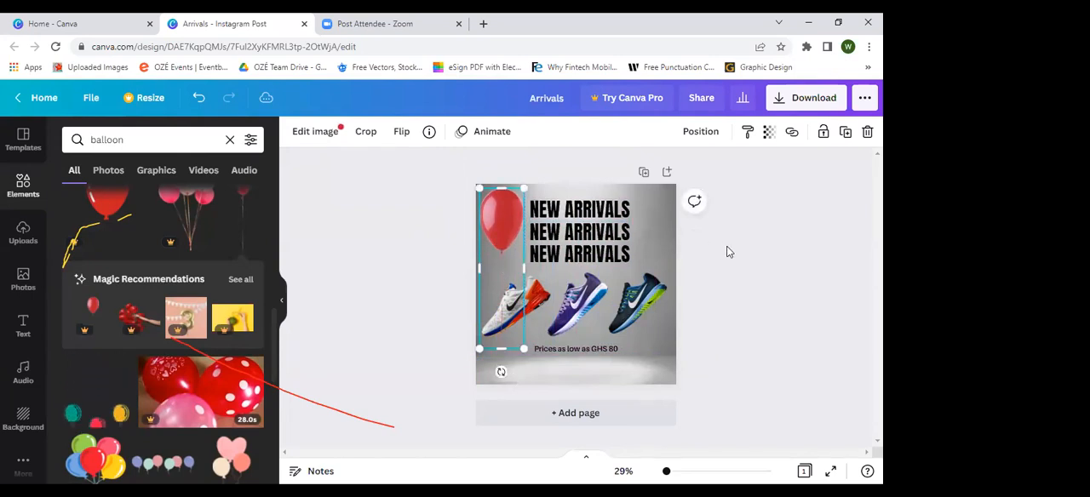
{"action": "left_click", "coordinate": [701, 133]}
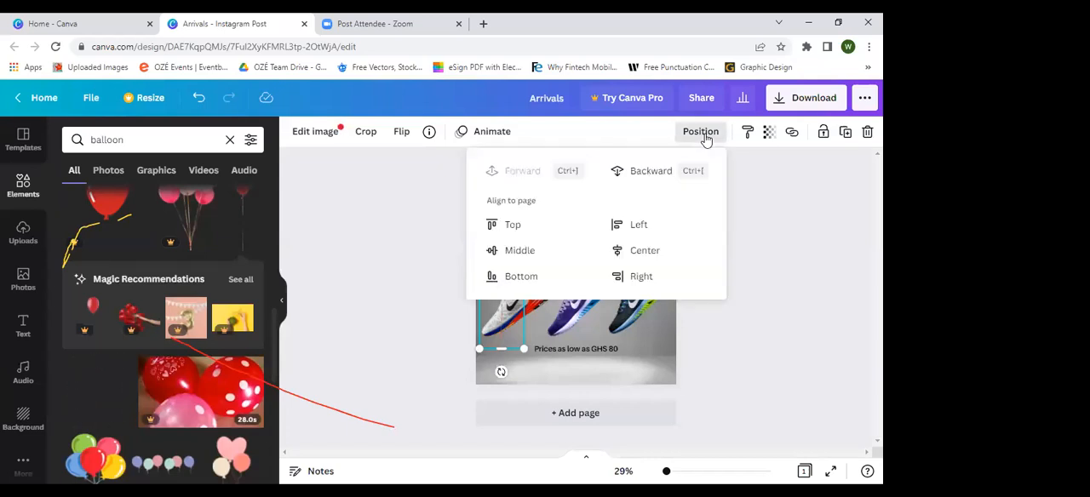
{"action": "left_click", "coordinate": [812, 249]}
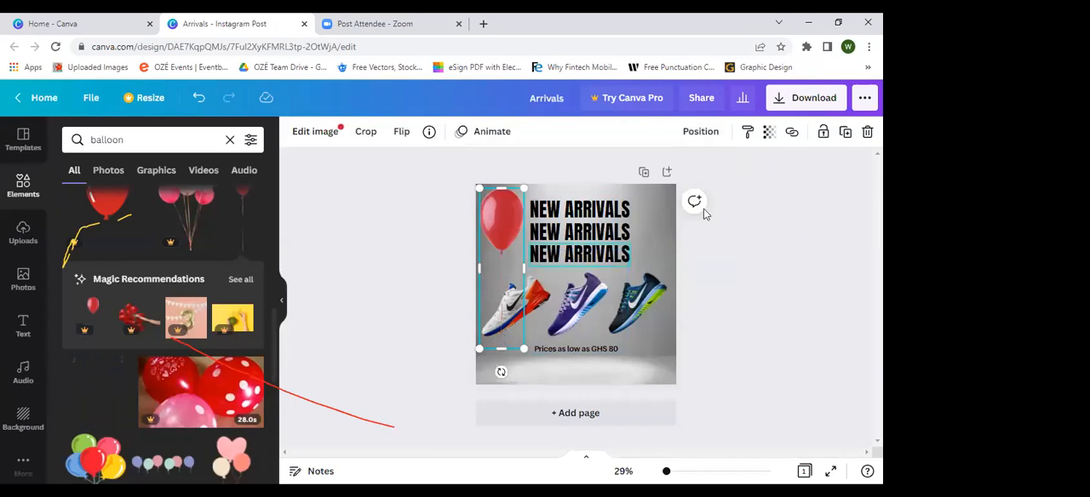
{"action": "left_click", "coordinate": [702, 133]}
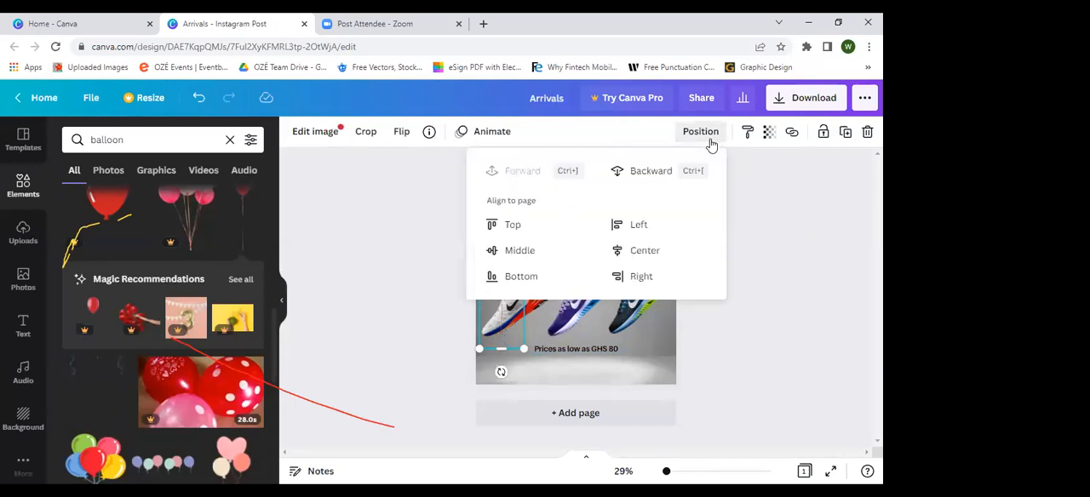
{"action": "left_click", "coordinate": [791, 217]}
{"action": "left_click", "coordinate": [426, 257]}
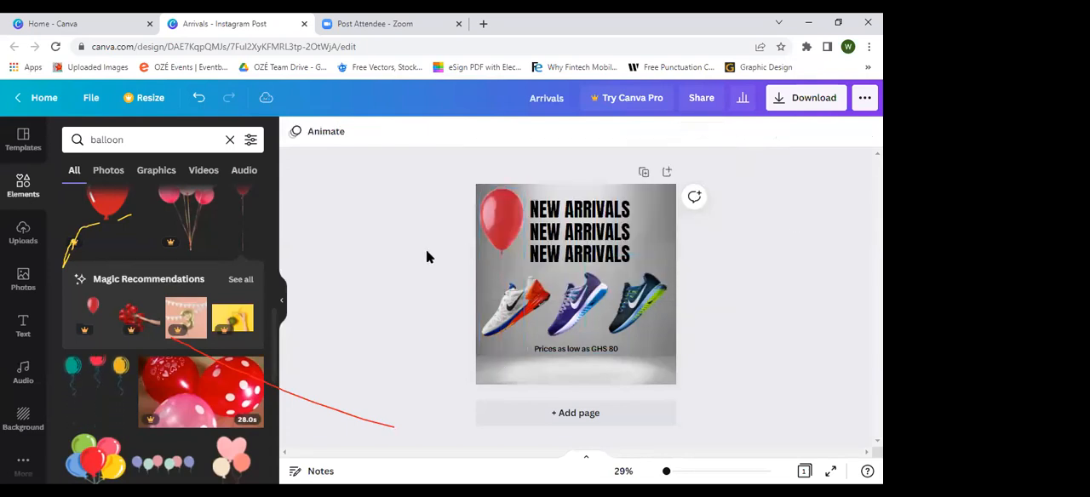
Step: Shift the red balloon partly off the post's upper-left corner and place a duplicate below it, partly off the left edge
{"action": "left_click_drag", "start_coordinate": [497, 224], "coordinate": [477, 211]}
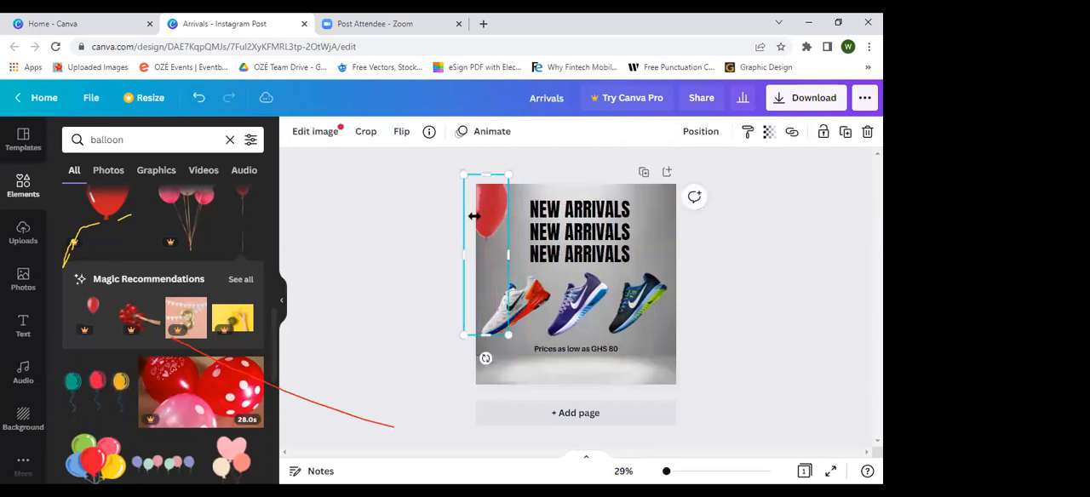
{"action": "left_click", "coordinate": [432, 227]}
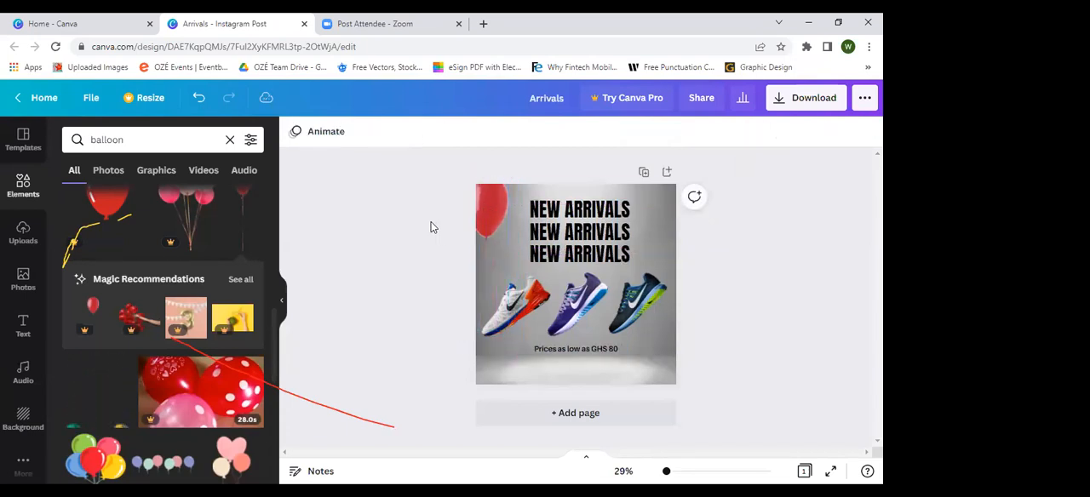
{"action": "left_click", "coordinate": [488, 227]}
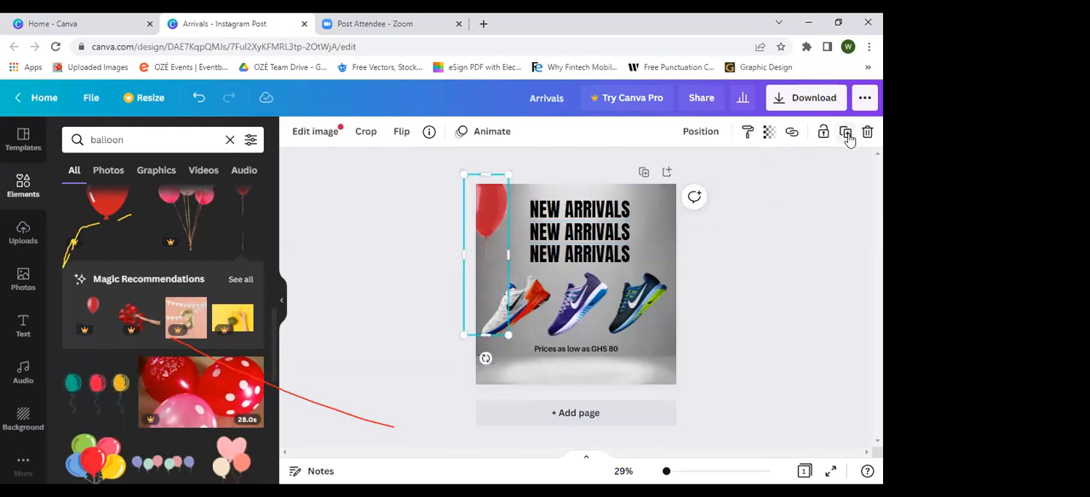
{"action": "left_click_drag", "start_coordinate": [503, 228], "coordinate": [469, 271]}
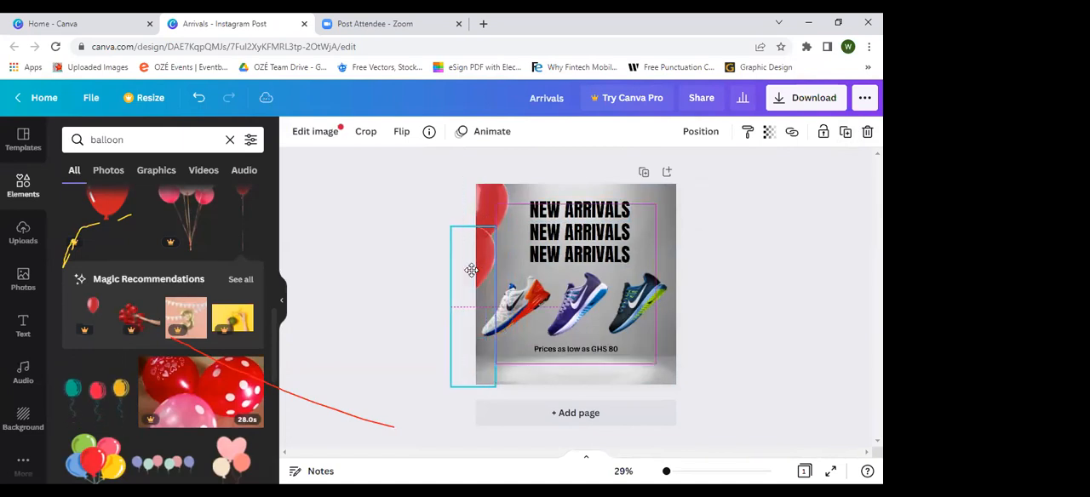
{"action": "left_click", "coordinate": [374, 262]}
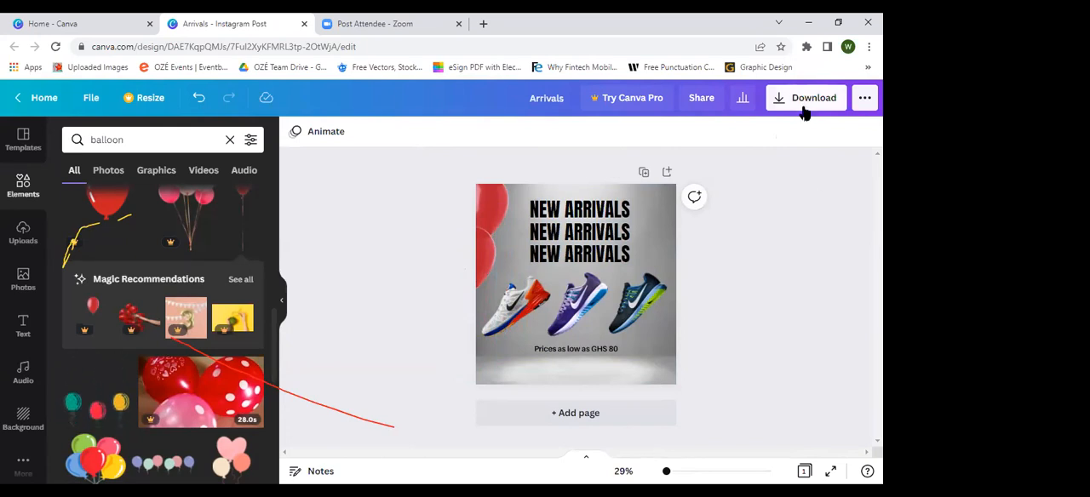
Step: Duplicate the lower red balloon and place the third copy beneath it, partly off the post's left edge
{"action": "left_click", "coordinate": [480, 264]}
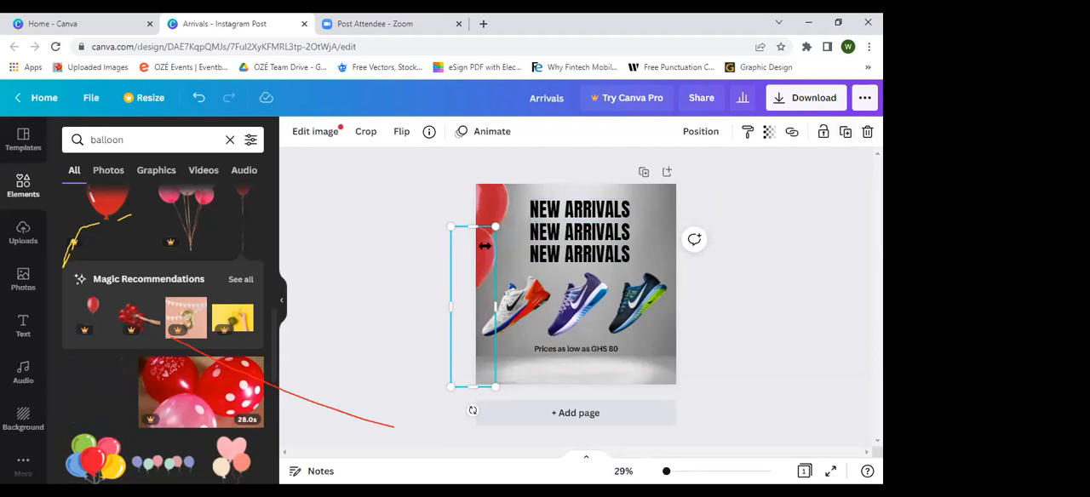
{"action": "left_click", "coordinate": [841, 136]}
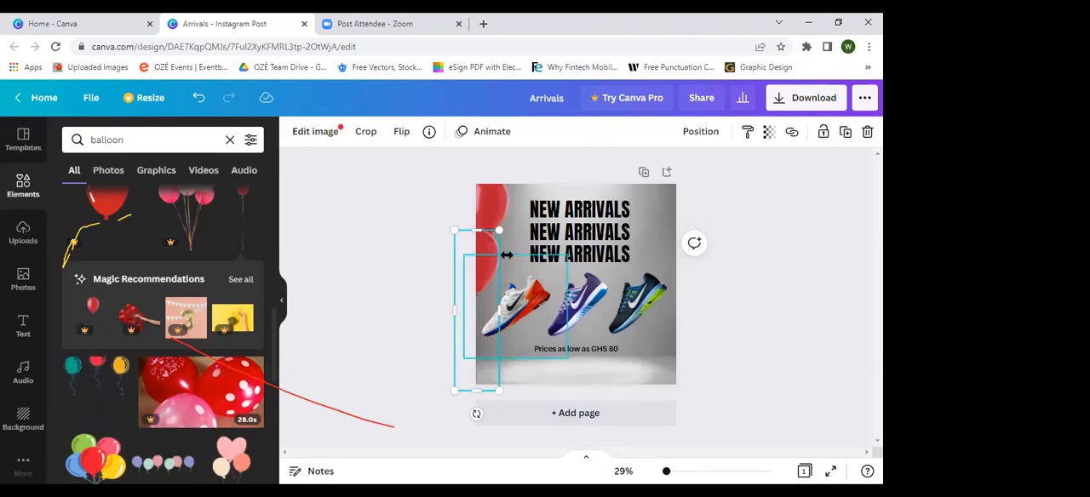
{"action": "left_click_drag", "start_coordinate": [507, 255], "coordinate": [462, 316]}
{"action": "left_click", "coordinate": [792, 267]}
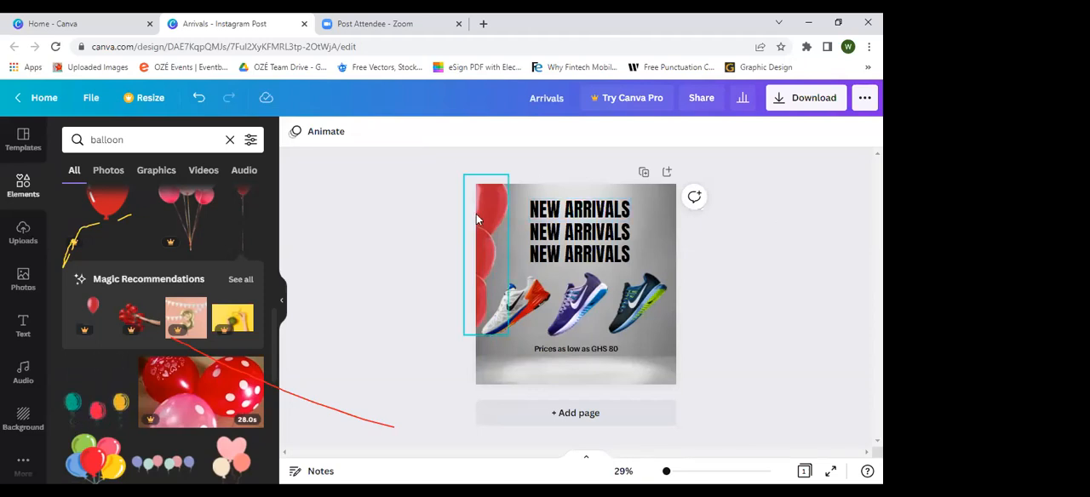
Step: Download the finished post as a PNG at size 1, 1080 × 1080 px
{"action": "left_click", "coordinate": [813, 99]}
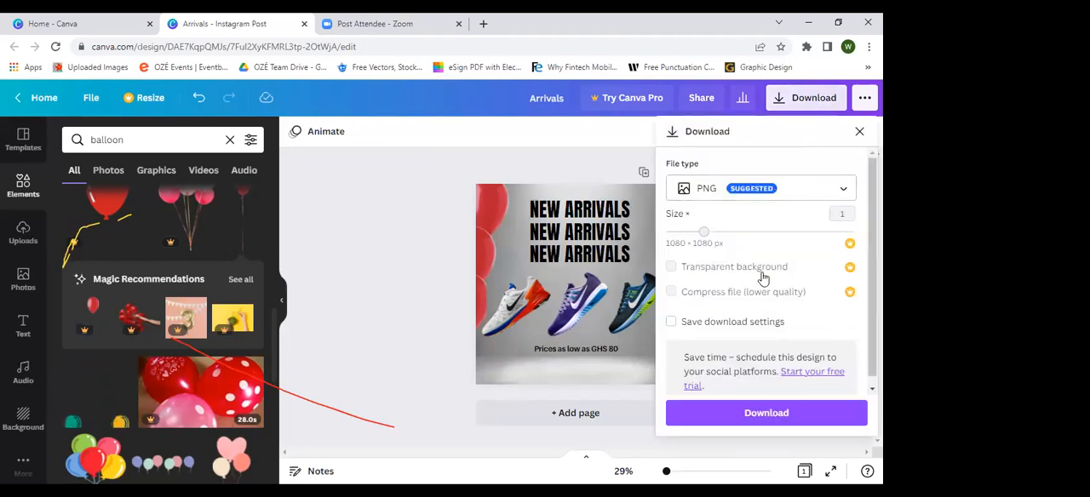
{"action": "scroll", "coordinate": [763, 278], "scroll_direction": "down", "scroll_amount": 1}
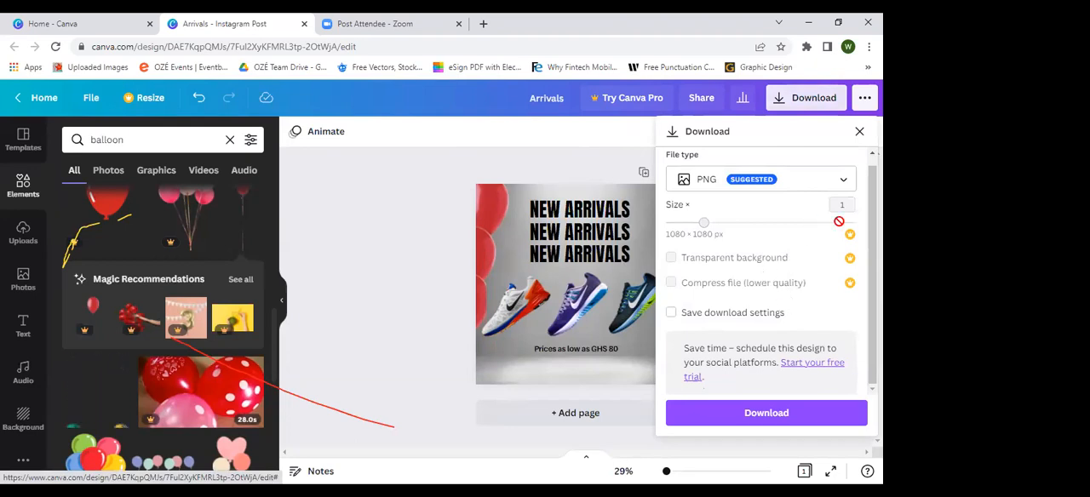
{"action": "scroll", "coordinate": [833, 217], "scroll_direction": "up", "scroll_amount": 1}
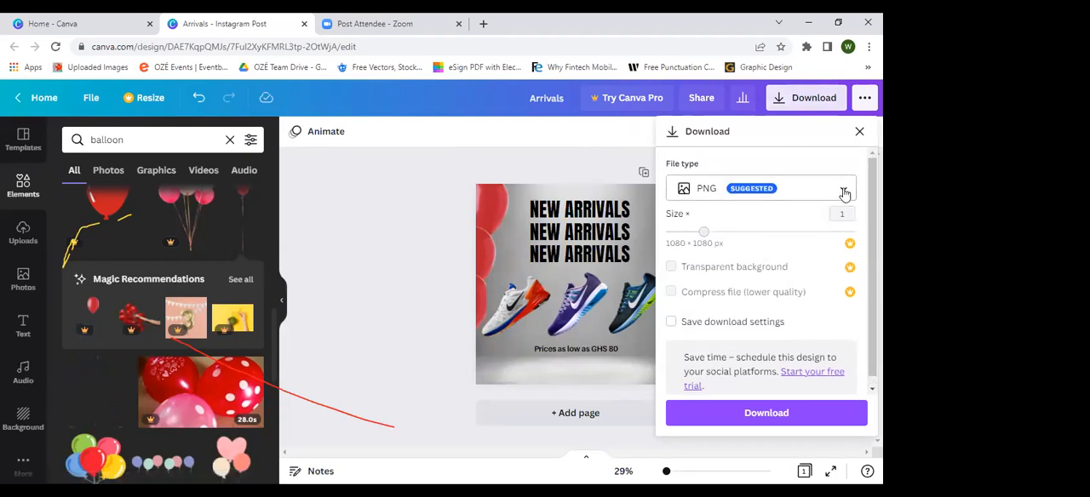
{"action": "left_click", "coordinate": [844, 194]}
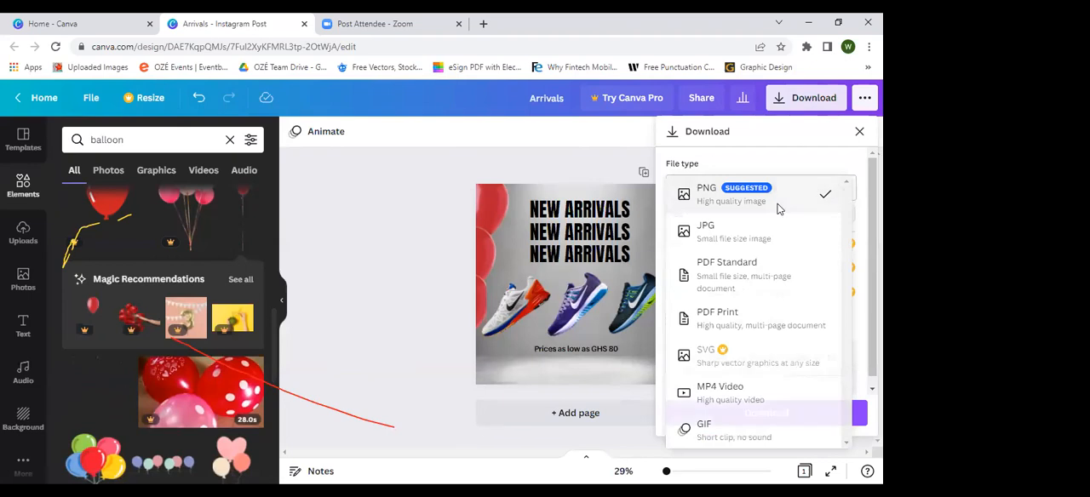
{"action": "left_click", "coordinate": [779, 209]}
{"action": "left_click", "coordinate": [743, 416]}
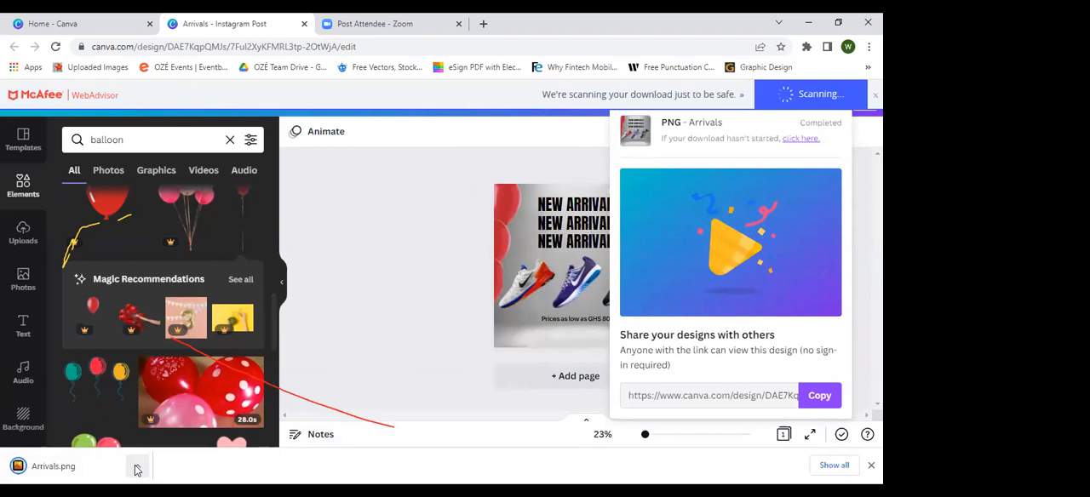
Step: Show the downloaded Arrivals.png in its folder and dismiss the sharing prompt in the design editor
{"action": "left_click", "coordinate": [137, 469]}
{"action": "left_click", "coordinate": [176, 422]}
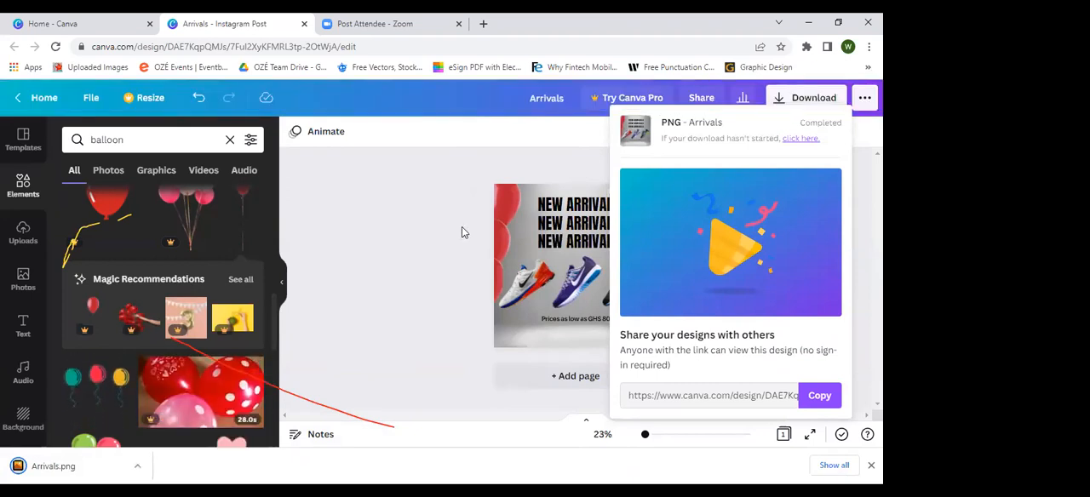
{"action": "left_click", "coordinate": [418, 271]}
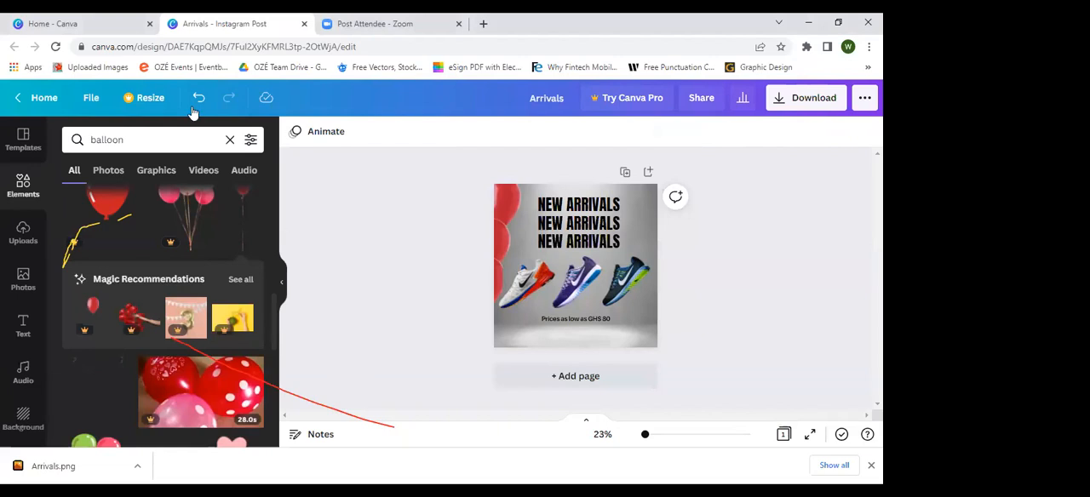
{"action": "left_click", "coordinate": [23, 143]}
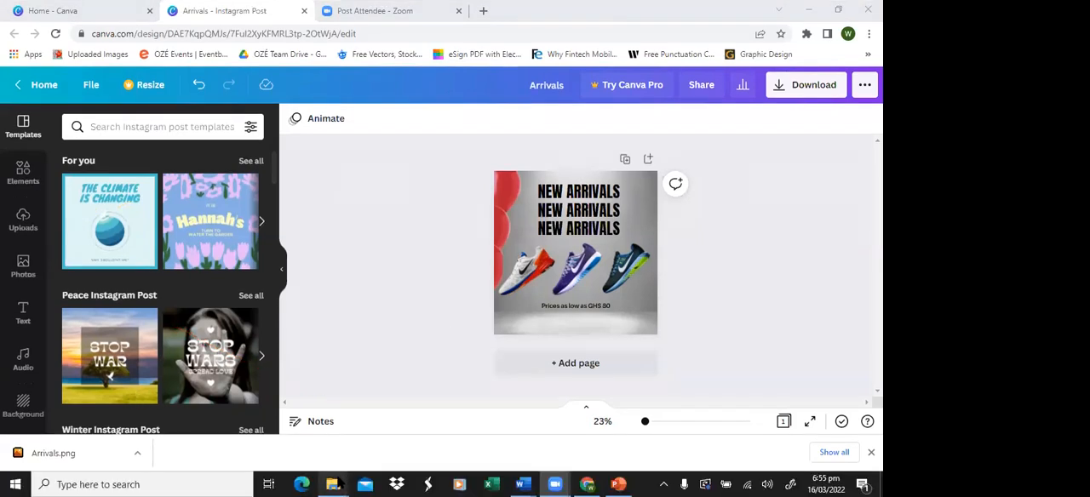
Step: View Arrivals from the Downloads folder in Quick Picture Viewer, close the viewer and switch back to Canva
{"action": "mouse_move", "coordinate": [333, 496]}
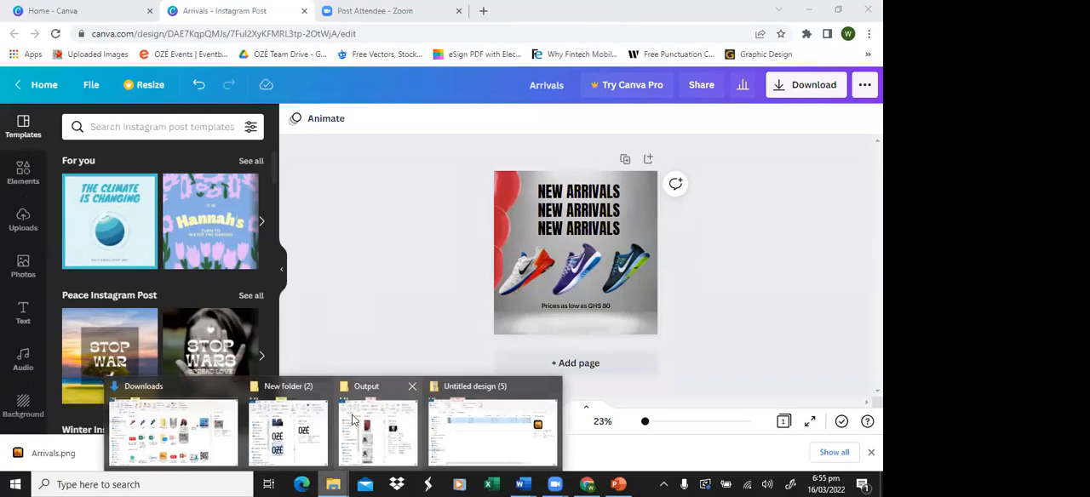
{"action": "left_click", "coordinate": [173, 433]}
{"action": "right_click", "coordinate": [539, 271]}
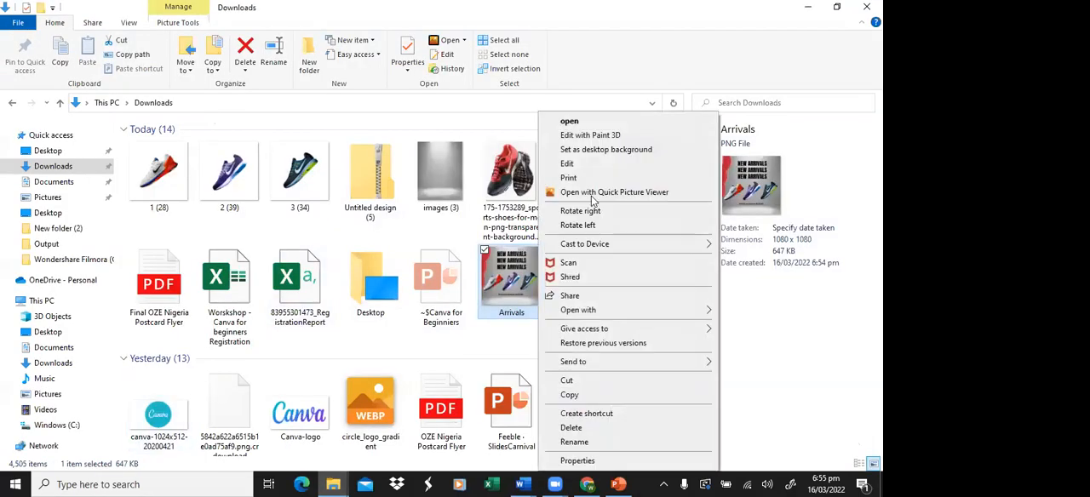
{"action": "left_click", "coordinate": [601, 189]}
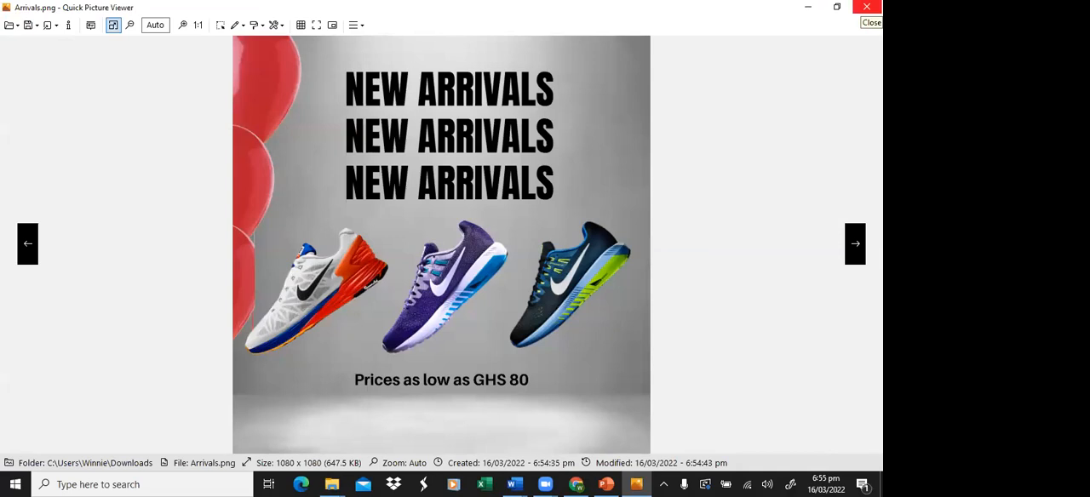
{"action": "left_click", "coordinate": [868, 6]}
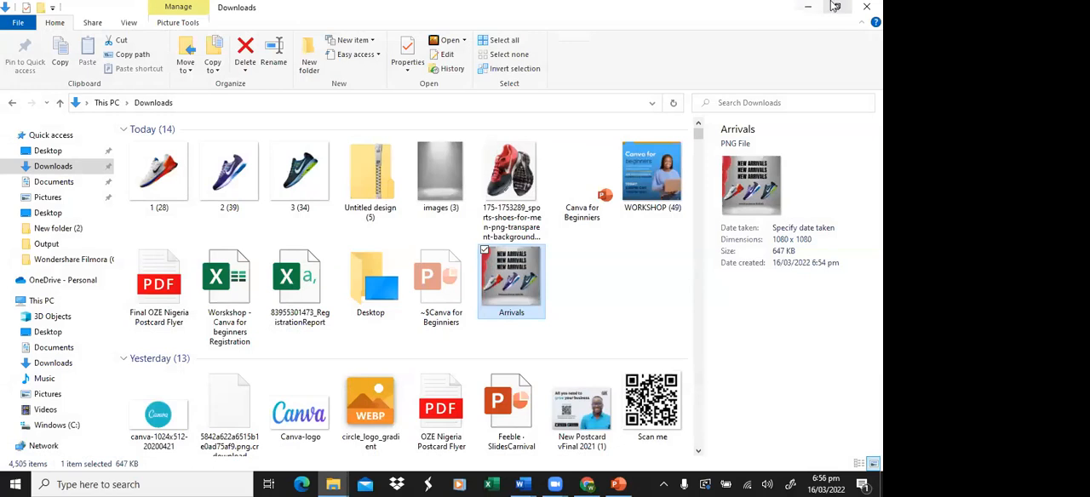
{"action": "left_click", "coordinate": [587, 485]}
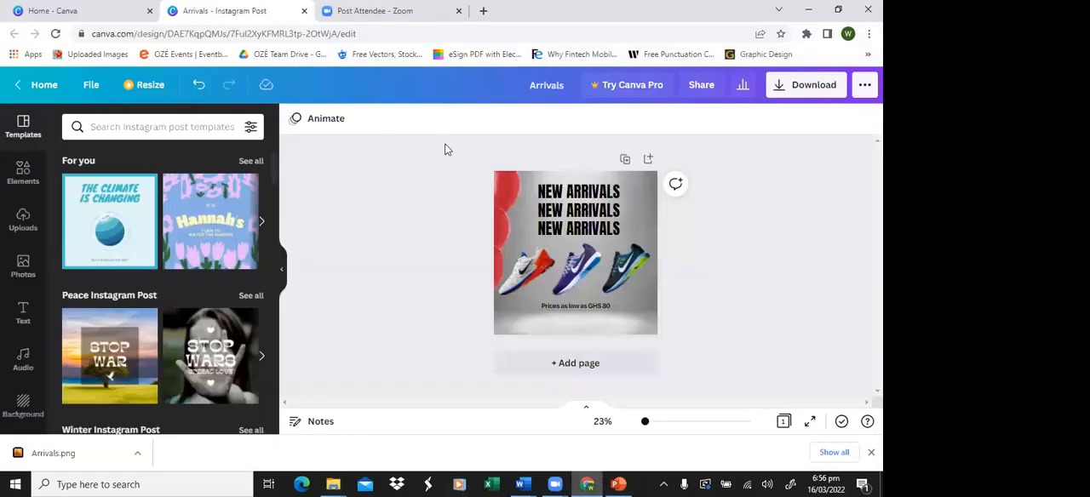
Step: Add a second page to the design and apply the red "Delicious Burger" food template to it
{"action": "left_click", "coordinate": [620, 371]}
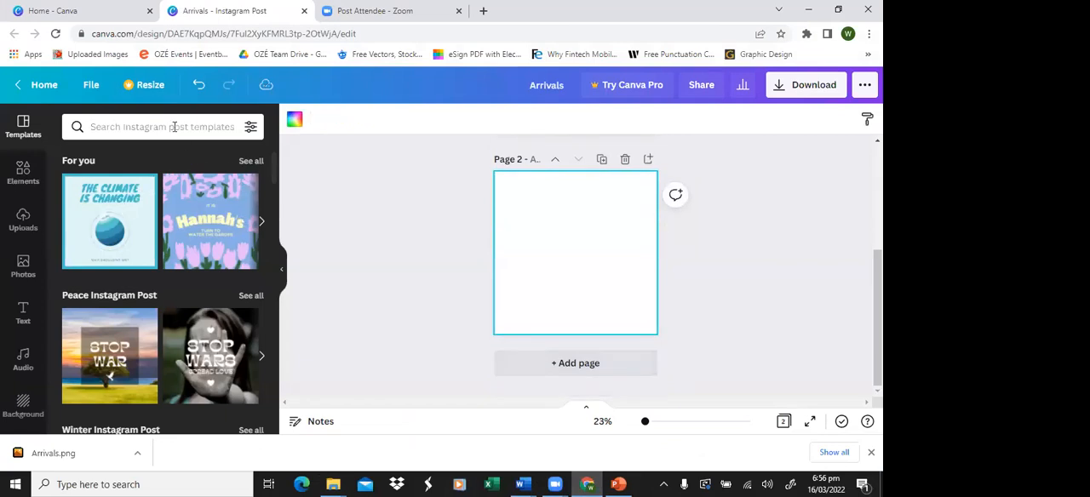
{"action": "scroll", "coordinate": [150, 293], "scroll_direction": "down", "scroll_amount": 4}
{"action": "scroll", "coordinate": [150, 293], "scroll_direction": "down", "scroll_amount": 8}
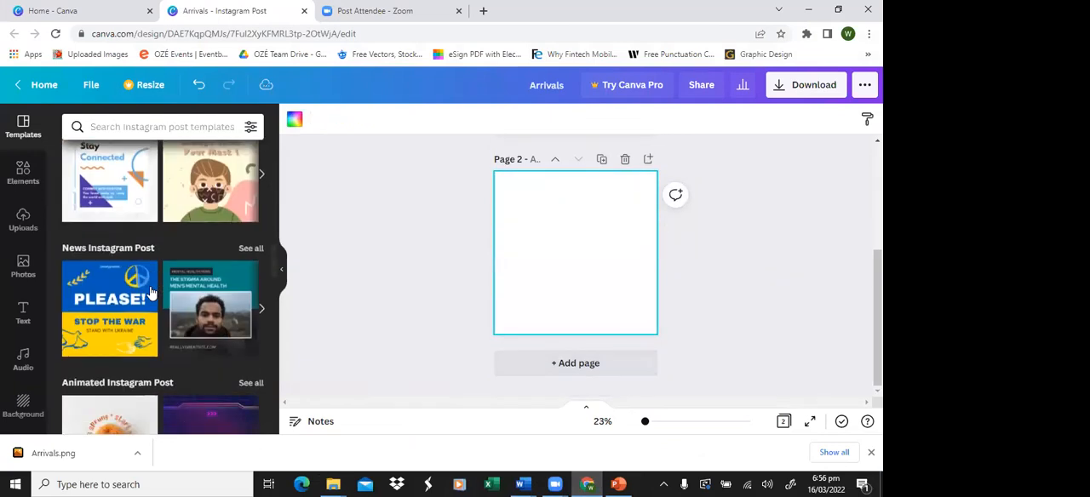
{"action": "scroll", "coordinate": [138, 326], "scroll_direction": "down", "scroll_amount": 3}
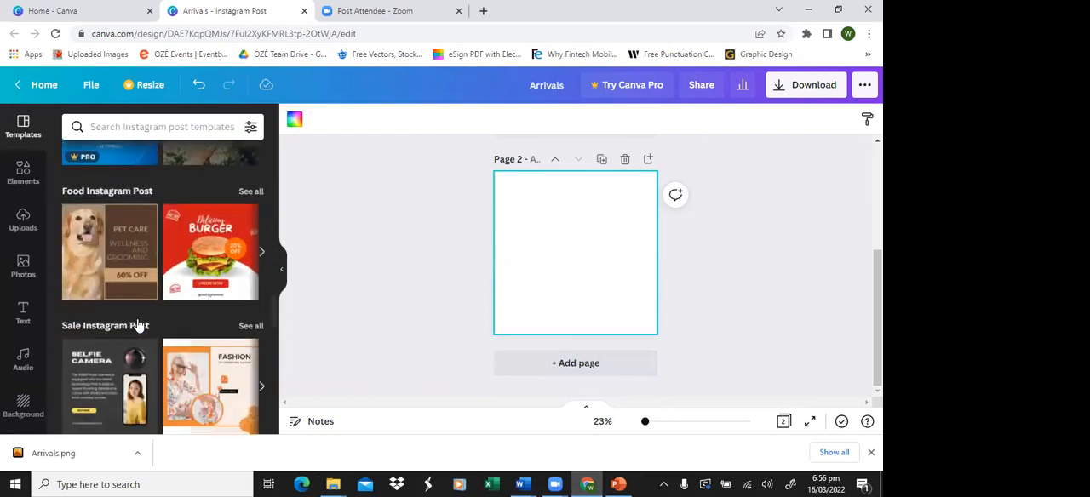
{"action": "left_click", "coordinate": [199, 241]}
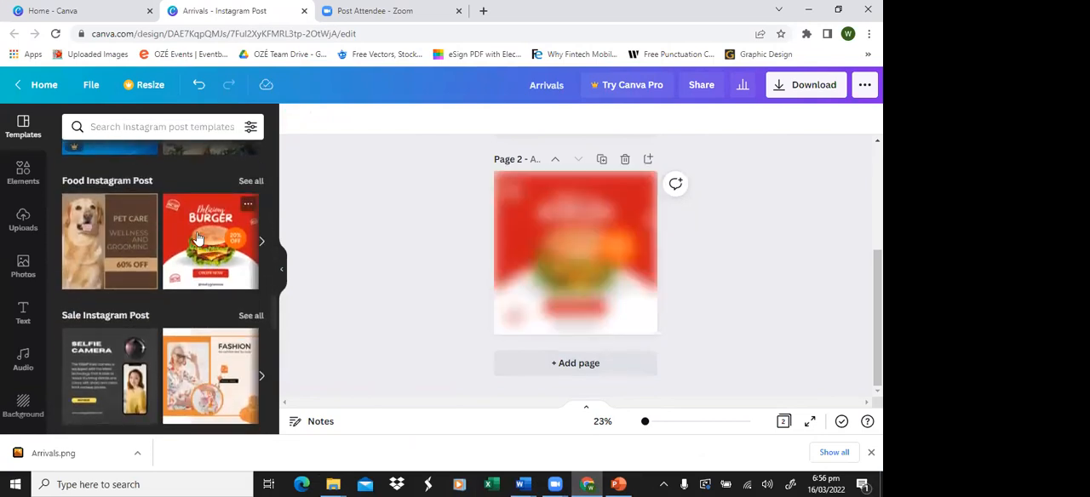
{"action": "scroll", "coordinate": [755, 222], "scroll_direction": "up", "scroll_amount": 1}
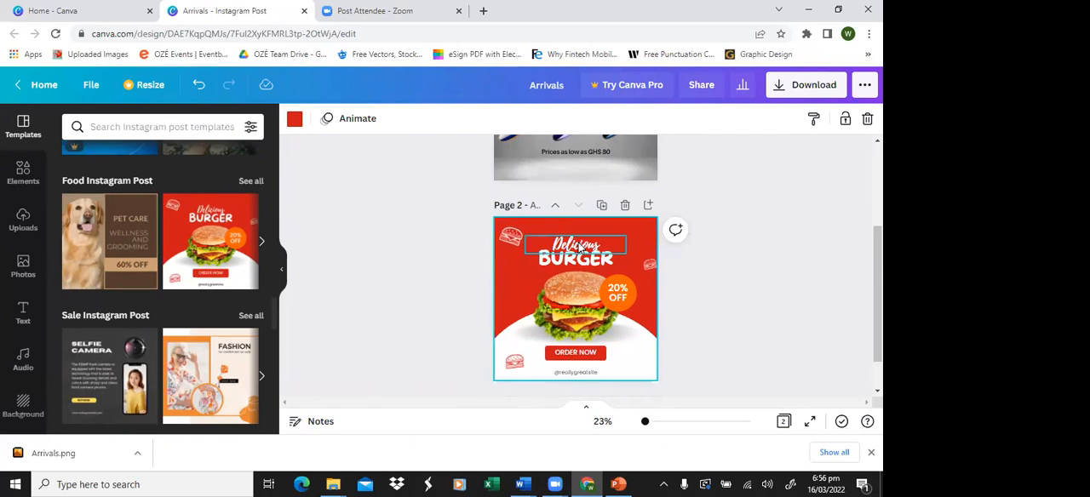
{"action": "double_click", "coordinate": [580, 248]}
{"action": "left_click", "coordinate": [715, 236]}
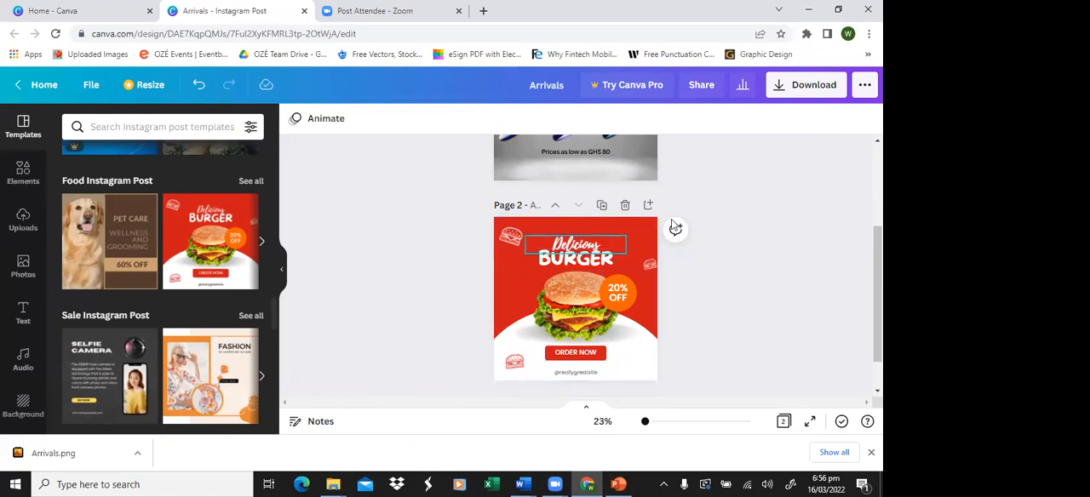
{"action": "left_click", "coordinate": [582, 324]}
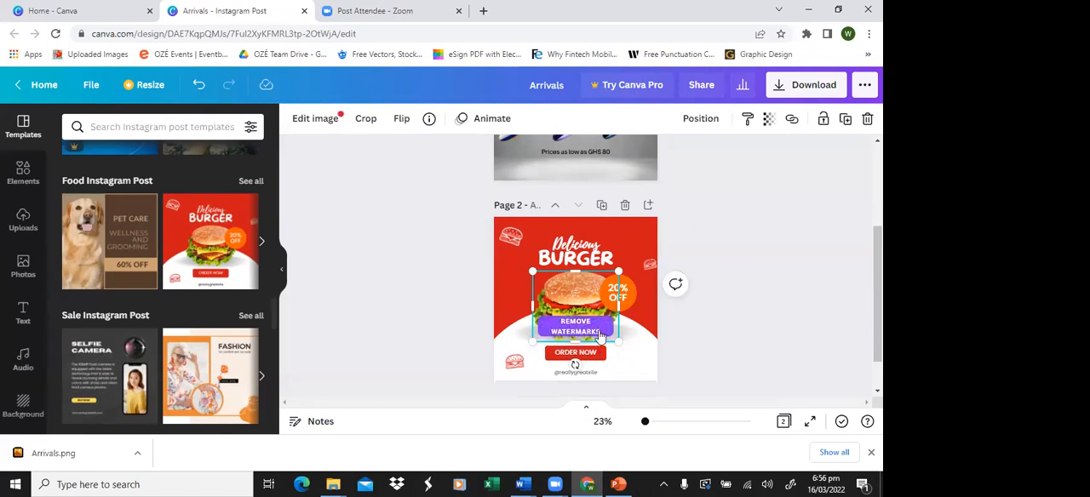
{"action": "left_click", "coordinate": [341, 307]}
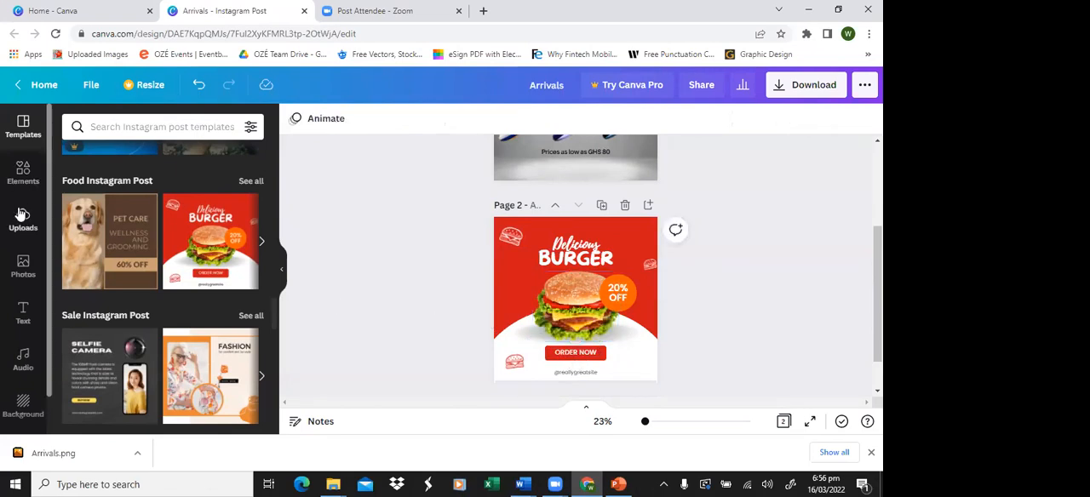
{"action": "left_click", "coordinate": [577, 317]}
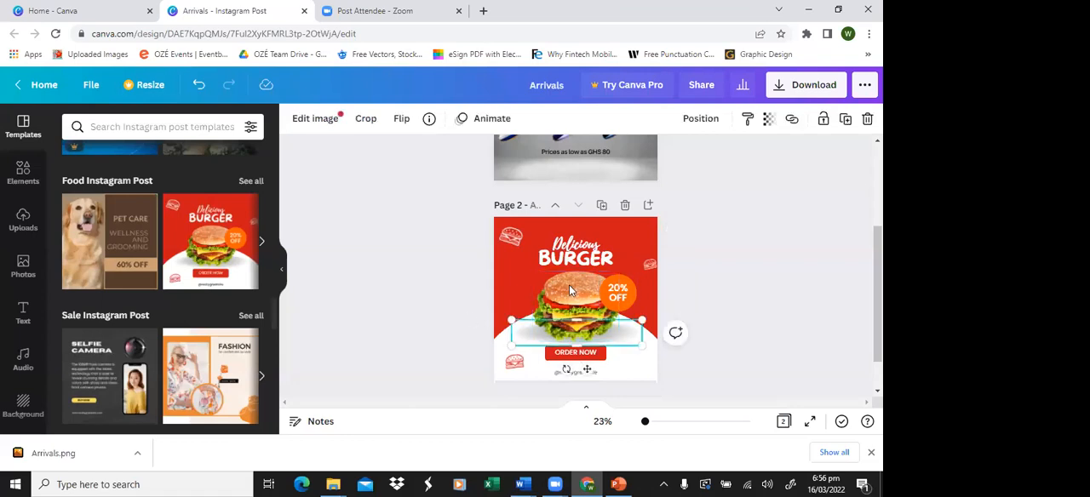
{"action": "left_click", "coordinate": [358, 326]}
Step: Search the photo library for "burger"
{"action": "left_click", "coordinate": [23, 220]}
{"action": "left_click", "coordinate": [23, 265]}
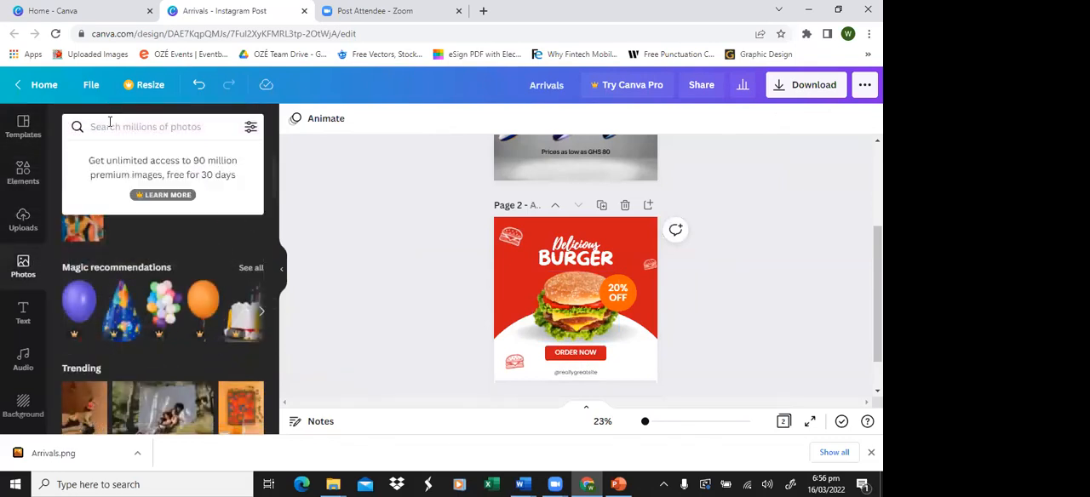
{"action": "type", "text": "bur"}
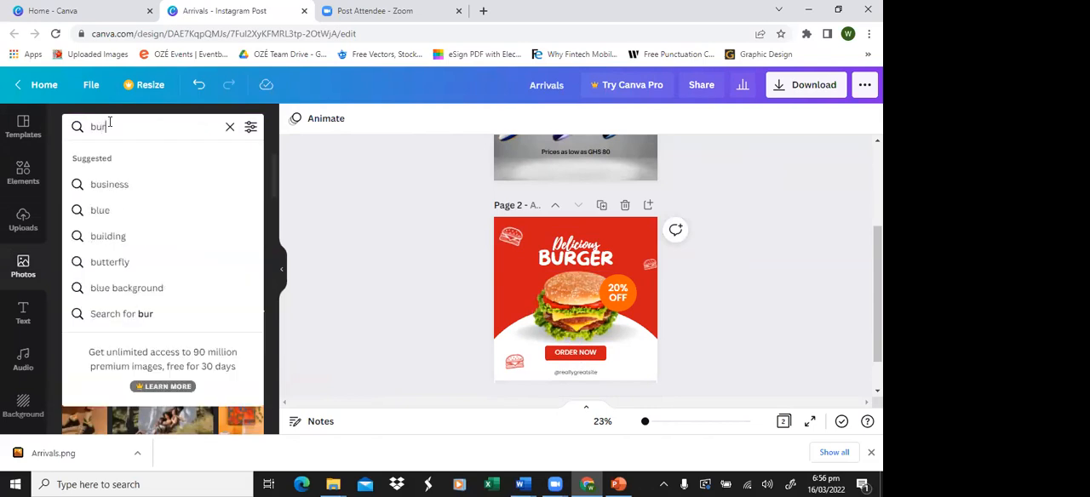
{"action": "type", "text": "grt"}
{"action": "key", "text": "BackSpace"}
{"action": "key", "text": "BackSpace"}
{"action": "type", "text": "er"}
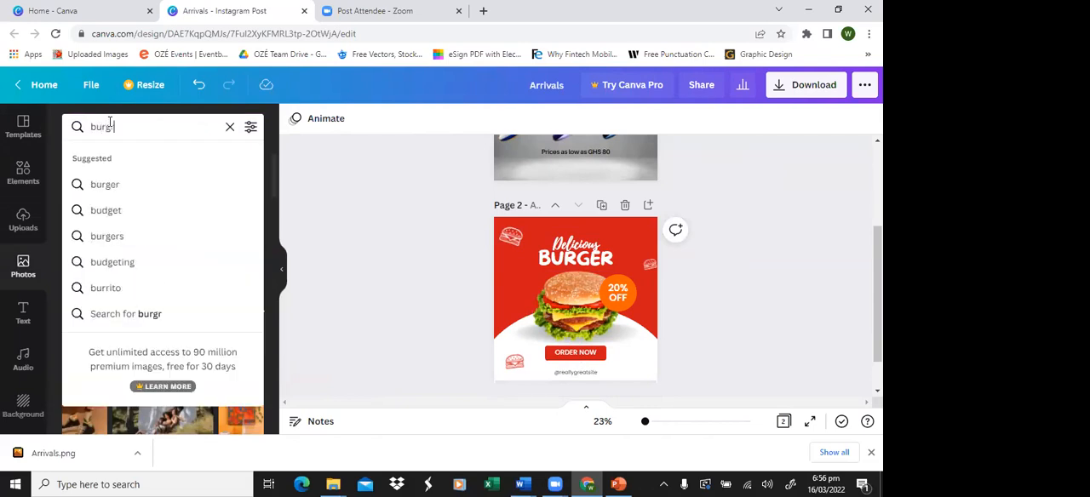
{"action": "key", "text": "Return"}
Step: Set the photo of the burger against a blurred window as page 2's background
{"action": "scroll", "coordinate": [149, 243], "scroll_direction": "down", "scroll_amount": 3}
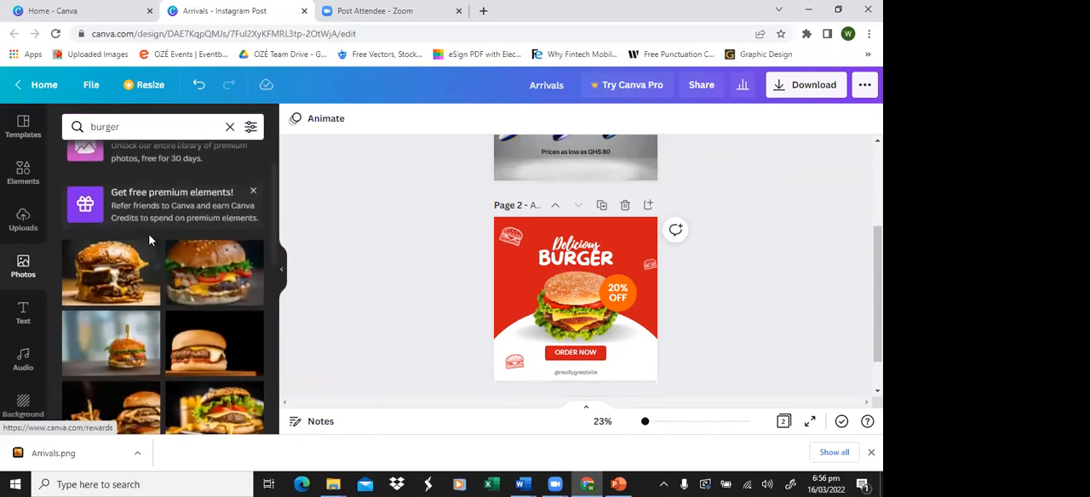
{"action": "scroll", "coordinate": [198, 240], "scroll_direction": "down", "scroll_amount": 1}
{"action": "left_click_drag", "start_coordinate": [115, 264], "coordinate": [503, 276]}
Step: Delete the template's burger cutout, its grey shadow and the white curved shape from page 2
{"action": "left_click", "coordinate": [588, 307]}
{"action": "key", "text": "Delete"}
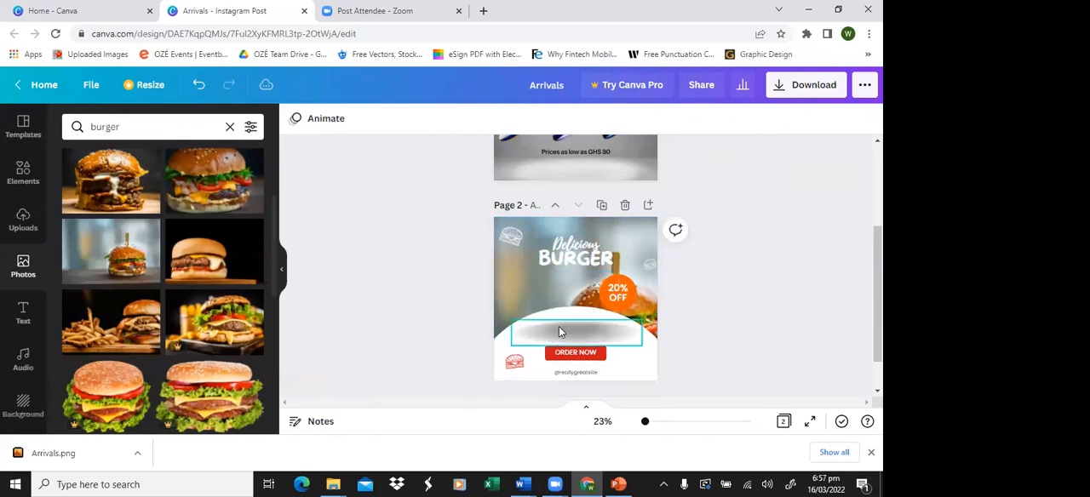
{"action": "left_click", "coordinate": [559, 333]}
{"action": "left_click_drag", "start_coordinate": [559, 332], "coordinate": [540, 275]}
{"action": "left_click", "coordinate": [550, 319]}
{"action": "key", "text": "Delete"}
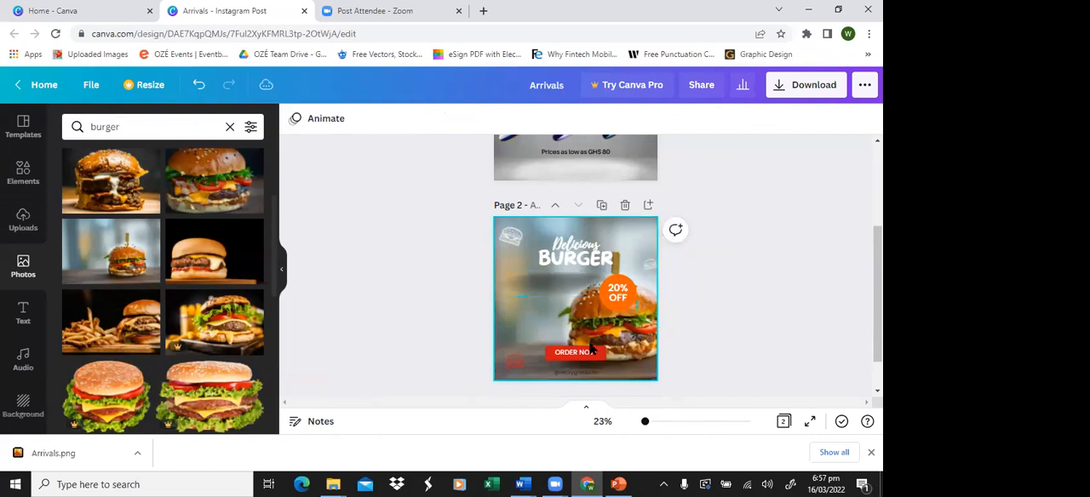
Step: Move the upper-left burger outline icon to page 2's upper right and shift the "Delicious BURGER" heading left
{"action": "left_click", "coordinate": [574, 239]}
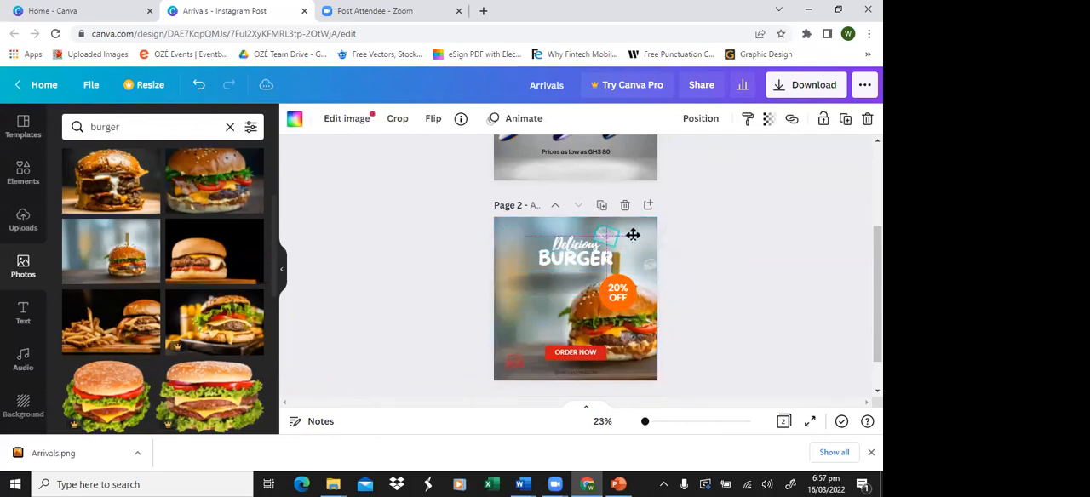
{"action": "left_click", "coordinate": [535, 255]}
{"action": "left_click_drag", "start_coordinate": [566, 265], "coordinate": [535, 242]}
Step: Replace the word "Delicious" above the BURGER heading with "King"
{"action": "left_click", "coordinate": [561, 246]}
{"action": "double_click", "coordinate": [534, 241]}
{"action": "key", "text": "BackSpace"}
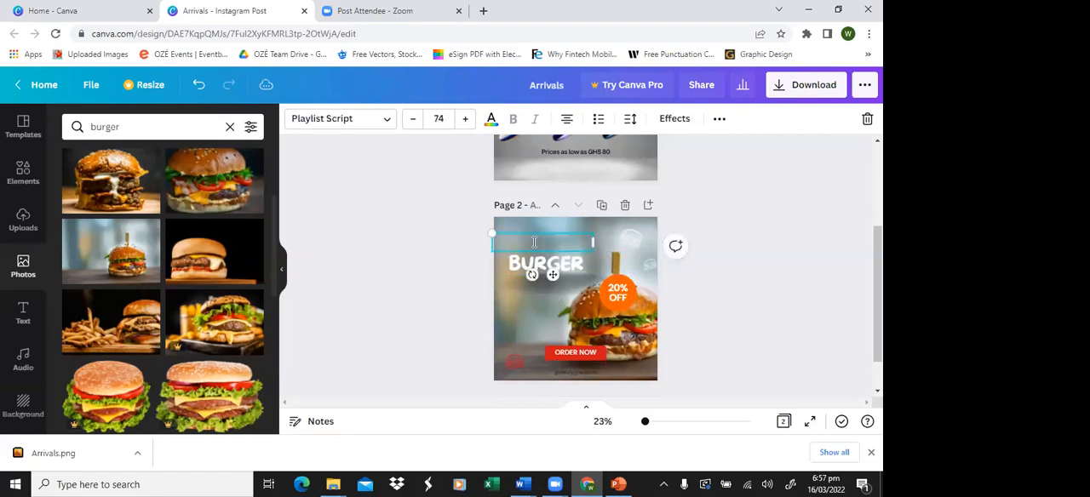
{"action": "type", "text": "King"}
{"action": "left_click", "coordinate": [440, 243]}
{"action": "left_click", "coordinate": [545, 256]}
{"action": "left_click", "coordinate": [543, 242]}
{"action": "left_click", "coordinate": [320, 116]}
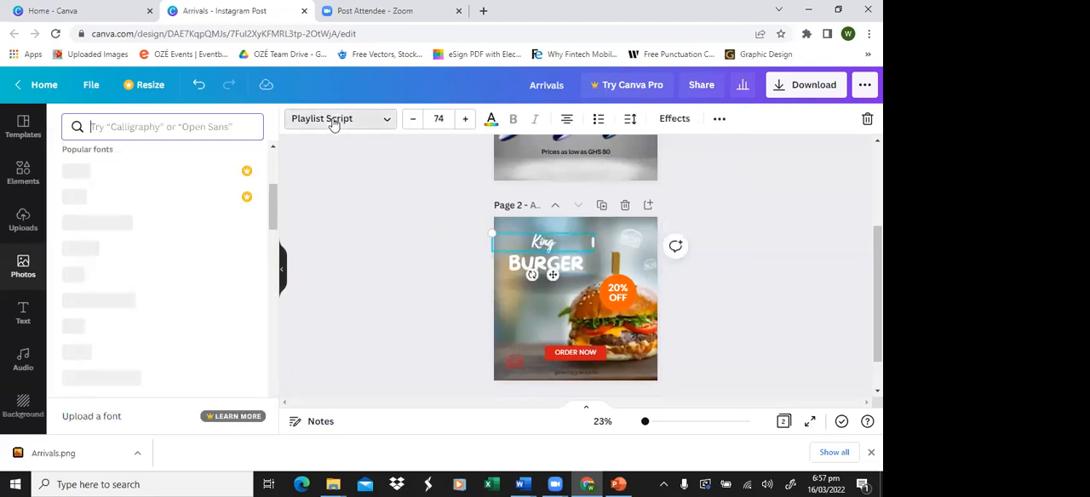
Step: Copy the BURGER heading's text style onto the "King" line above it
{"action": "left_click", "coordinate": [530, 266]}
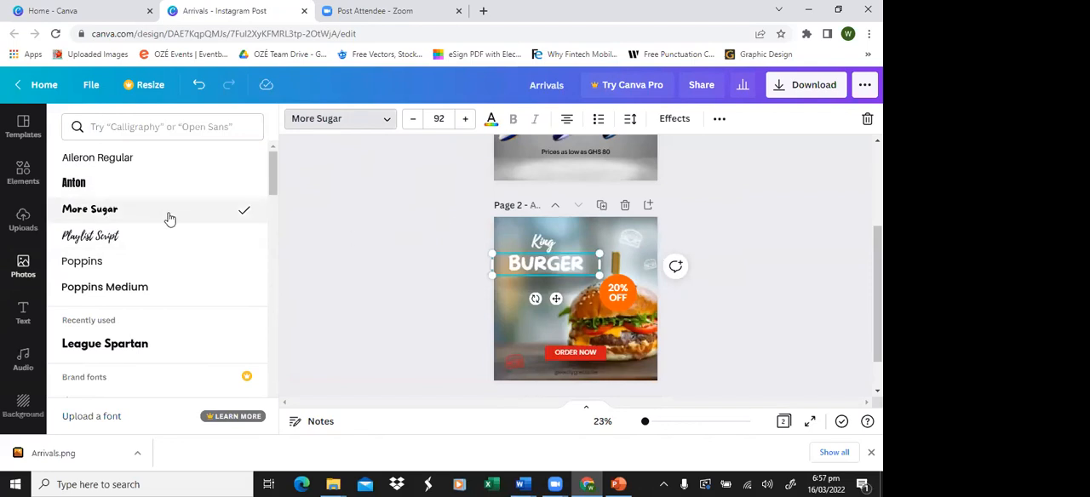
{"action": "left_click", "coordinate": [444, 260]}
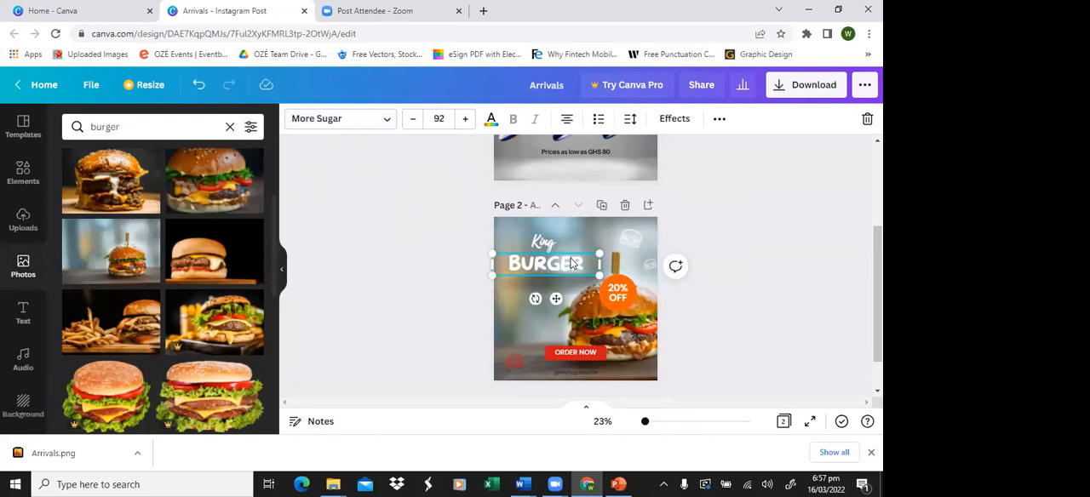
{"action": "left_click", "coordinate": [720, 120]}
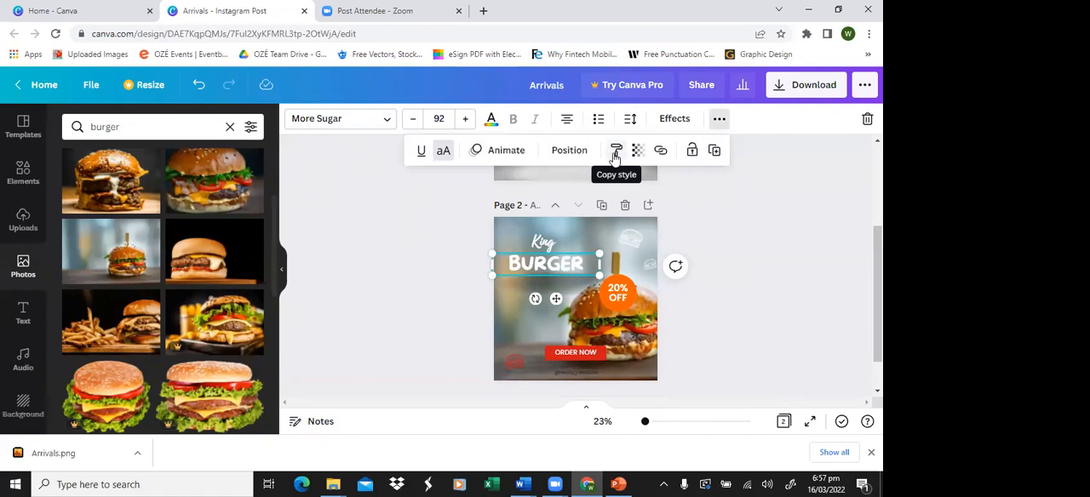
{"action": "left_click", "coordinate": [615, 156]}
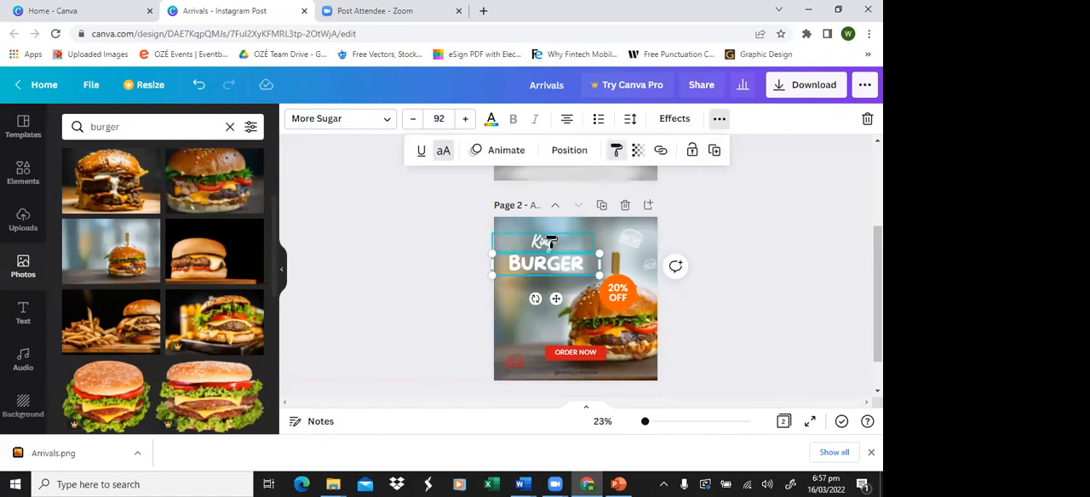
{"action": "left_click", "coordinate": [549, 247]}
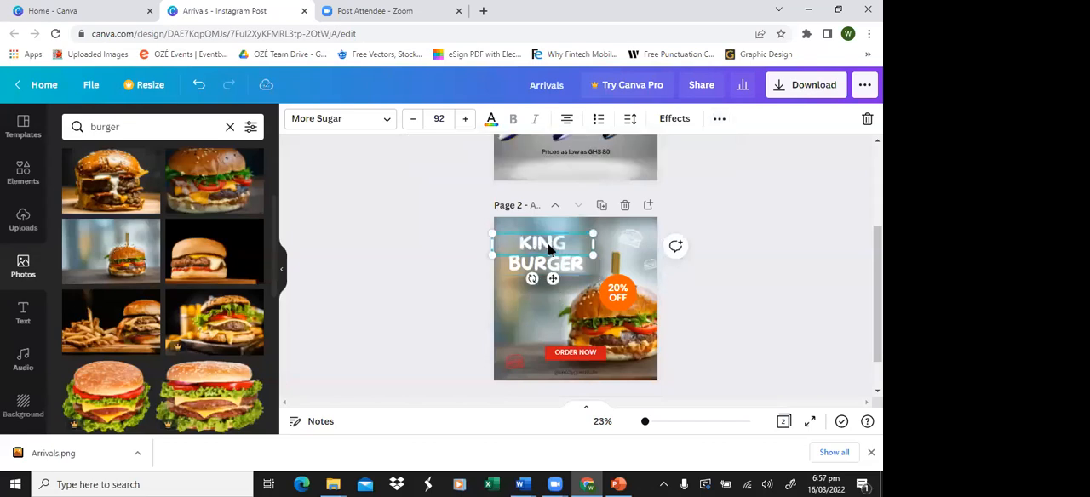
{"action": "left_click", "coordinate": [712, 230]}
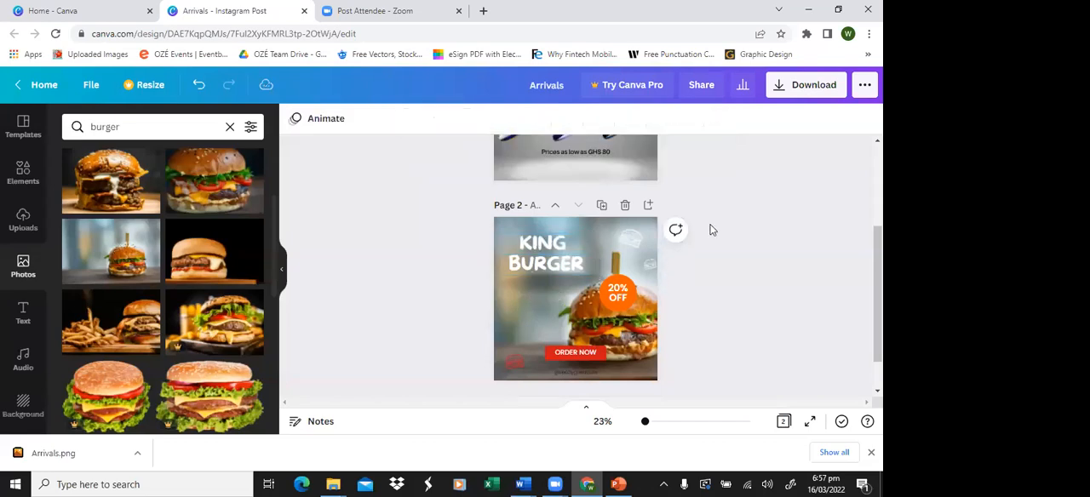
Step: Change the discount text in the orange badge to "10% OFF"
{"action": "double_click", "coordinate": [618, 292]}
{"action": "left_click", "coordinate": [617, 292]}
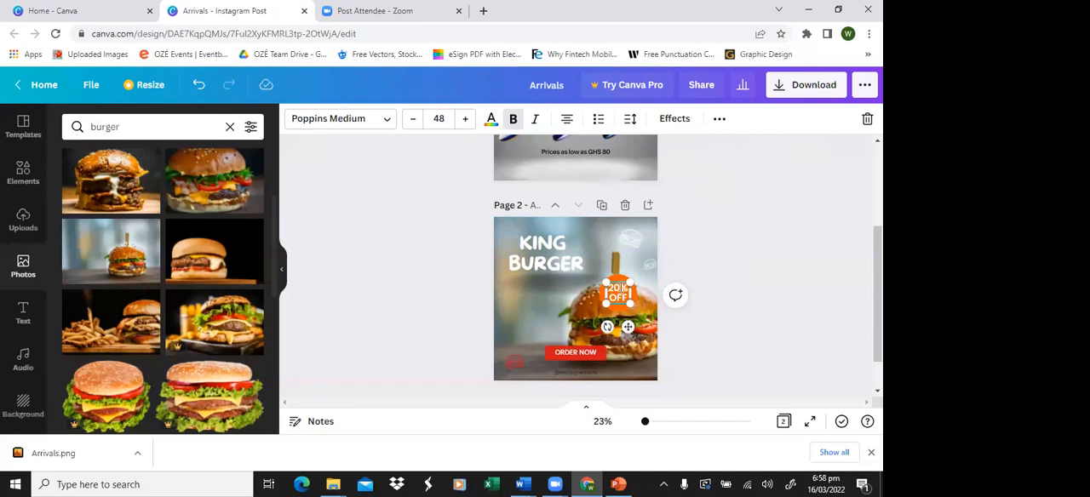
{"action": "left_click_drag", "start_coordinate": [622, 288], "coordinate": [606, 286]}
{"action": "type", "text": "1"}
{"action": "left_click", "coordinate": [725, 270]}
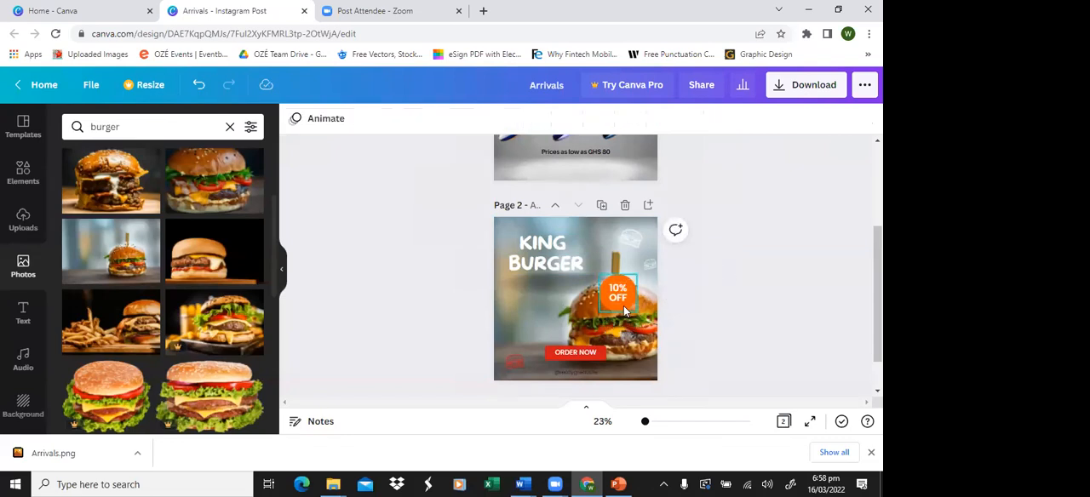
Step: Move the red ORDER NOW button directly beneath the KING BURGER heading
{"action": "left_click", "coordinate": [623, 306]}
{"action": "left_click", "coordinate": [582, 354]}
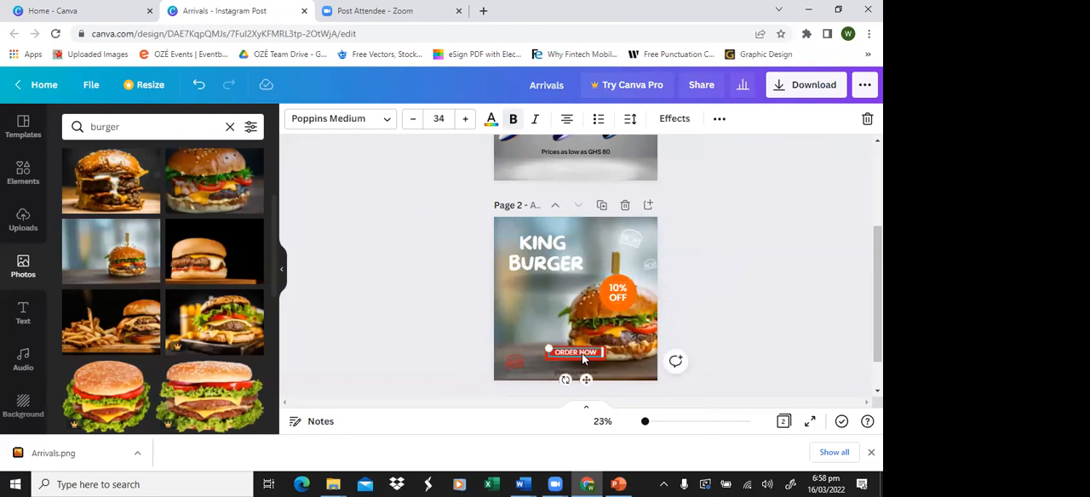
{"action": "left_click_drag", "start_coordinate": [587, 360], "coordinate": [557, 292]}
Step: Delete the social handle text and the red burger icon from the lower part of page 2
{"action": "left_click", "coordinate": [558, 369]}
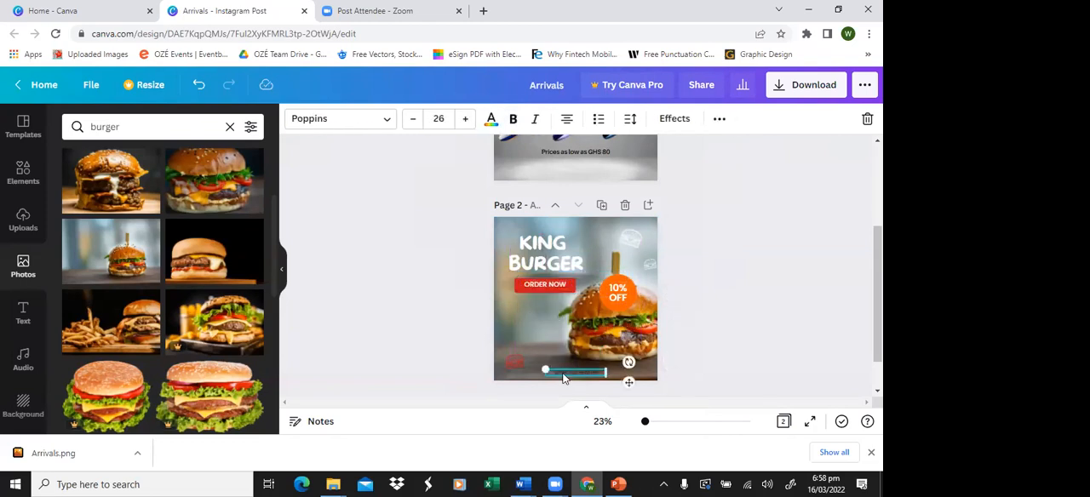
{"action": "left_click", "coordinate": [516, 363]}
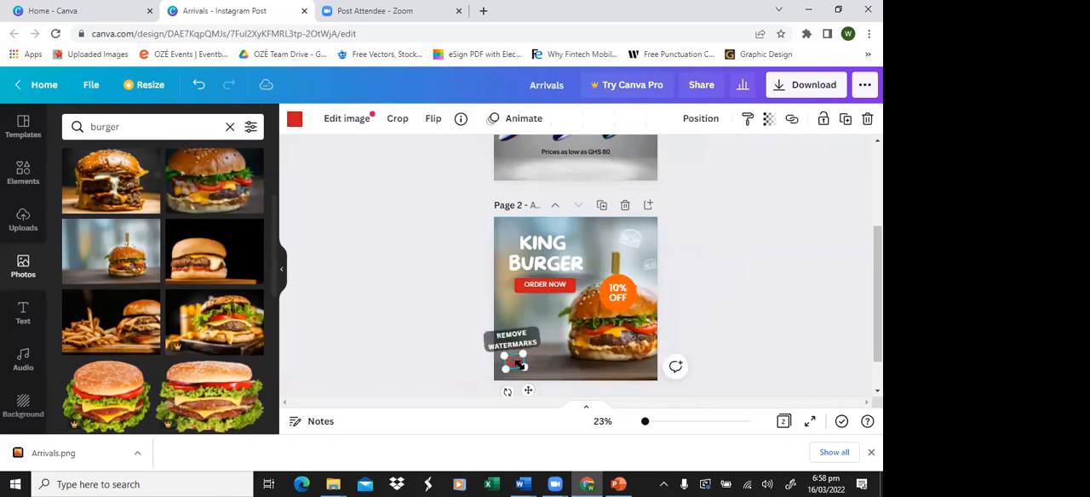
{"action": "key", "text": "Delete"}
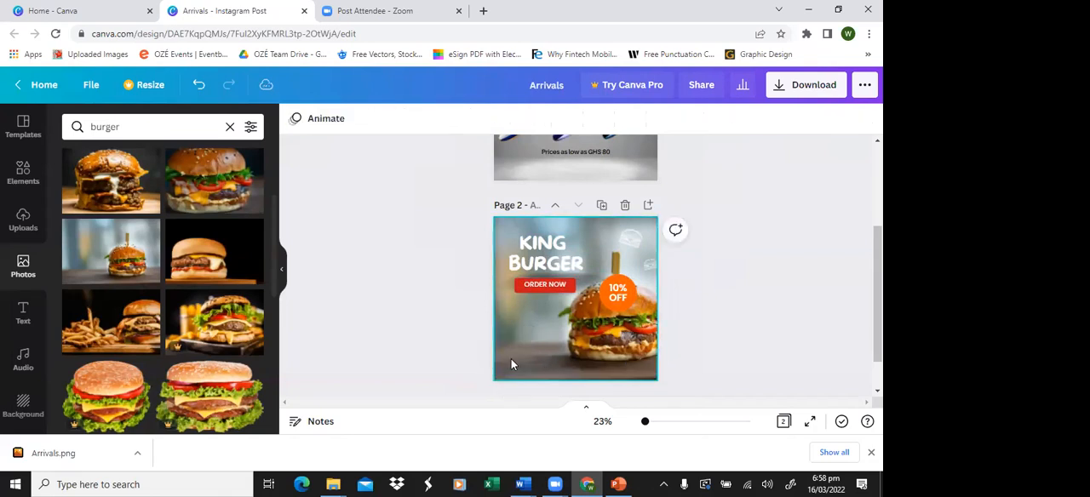
Step: Add a new page after the King Burger page
{"action": "left_click", "coordinate": [29, 210]}
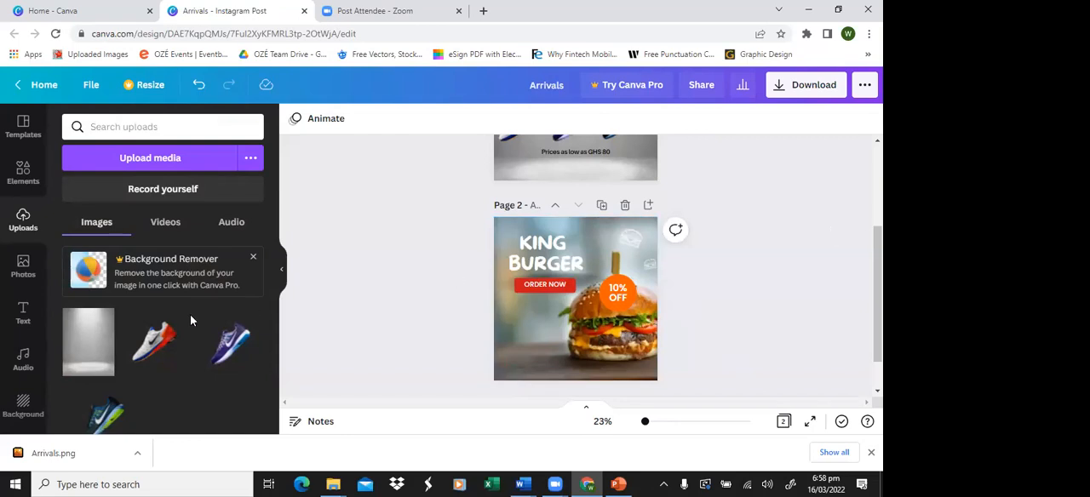
{"action": "left_click", "coordinate": [8, 132]}
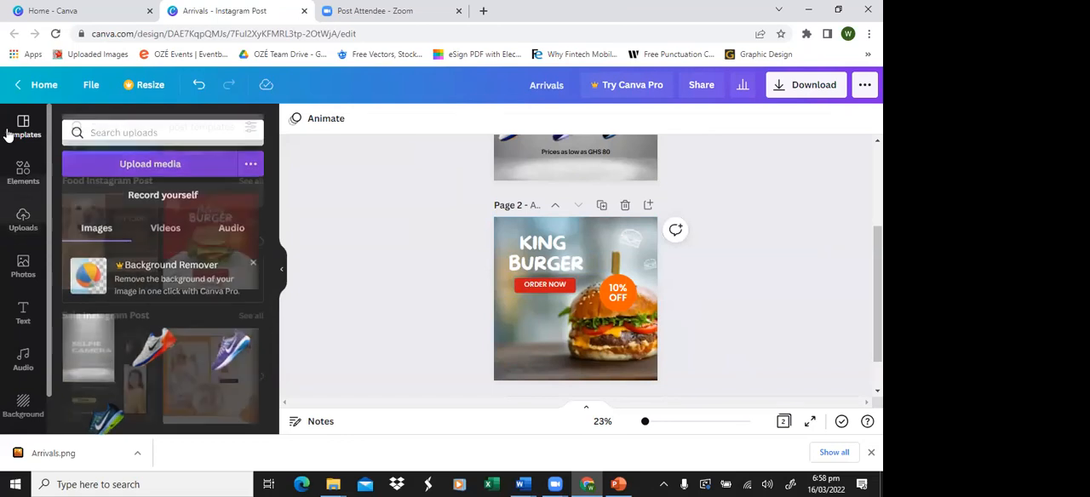
{"action": "scroll", "coordinate": [164, 230], "scroll_direction": "down", "scroll_amount": 2}
{"action": "scroll", "coordinate": [517, 382], "scroll_direction": "down", "scroll_amount": 1}
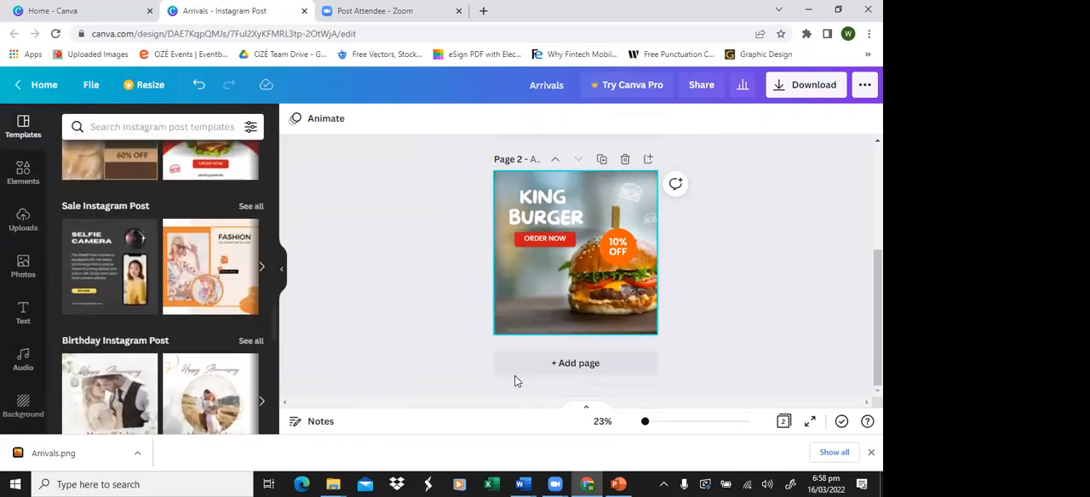
{"action": "left_click", "coordinate": [517, 375]}
Step: Browse the ready-made Instagram post templates for content for the new page
{"action": "scroll", "coordinate": [226, 301], "scroll_direction": "down", "scroll_amount": 3}
{"action": "scroll", "coordinate": [227, 301], "scroll_direction": "up", "scroll_amount": 3}
{"action": "scroll", "coordinate": [464, 204], "scroll_direction": "up", "scroll_amount": 3}
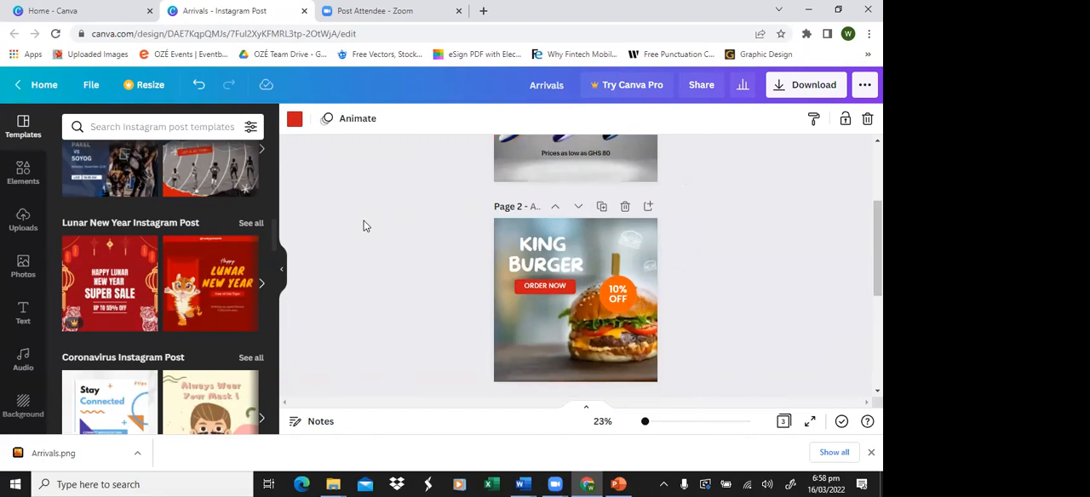
{"action": "scroll", "coordinate": [213, 251], "scroll_direction": "up", "scroll_amount": 5}
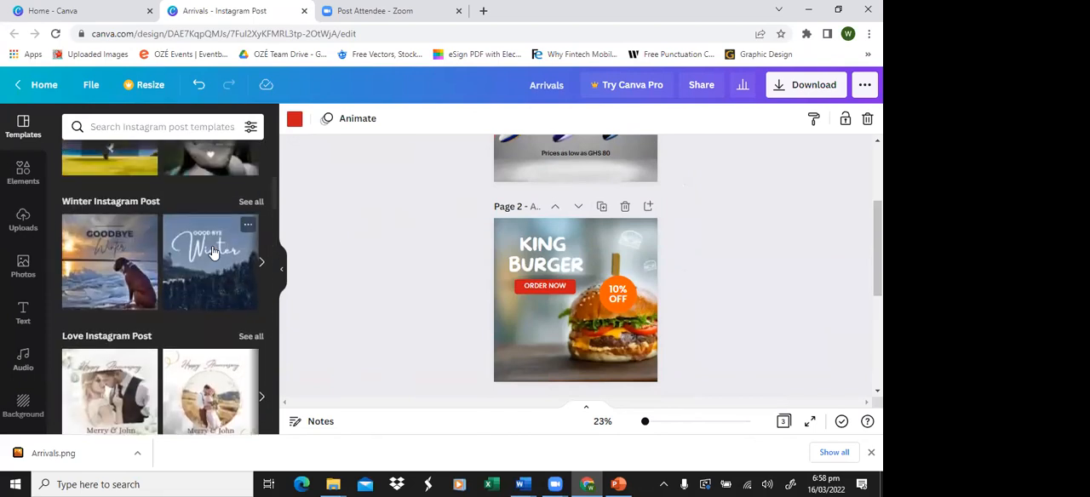
{"action": "scroll", "coordinate": [213, 251], "scroll_direction": "up", "scroll_amount": 5}
{"action": "mouse_move", "coordinate": [213, 253]}
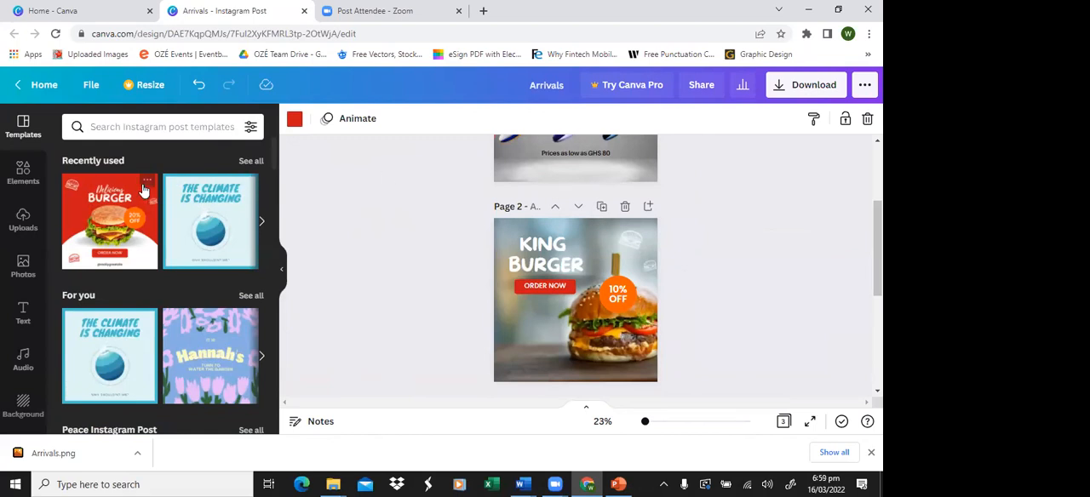
{"action": "left_click", "coordinate": [12, 230]}
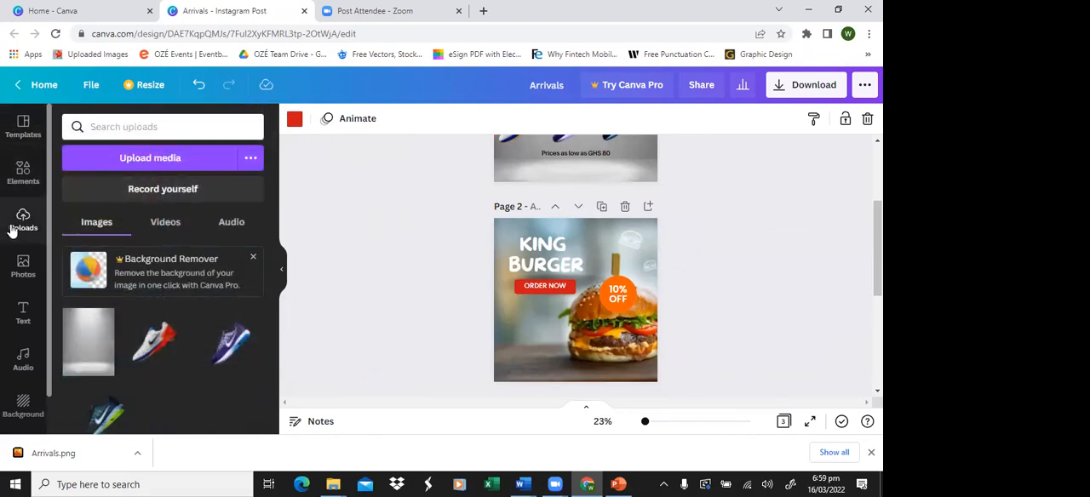
Step: Add a circular frame to the red page 3 and place it in the page's upper left area
{"action": "scroll", "coordinate": [554, 182], "scroll_direction": "down", "scroll_amount": 3}
{"action": "scroll", "coordinate": [554, 182], "scroll_direction": "down", "scroll_amount": 3}
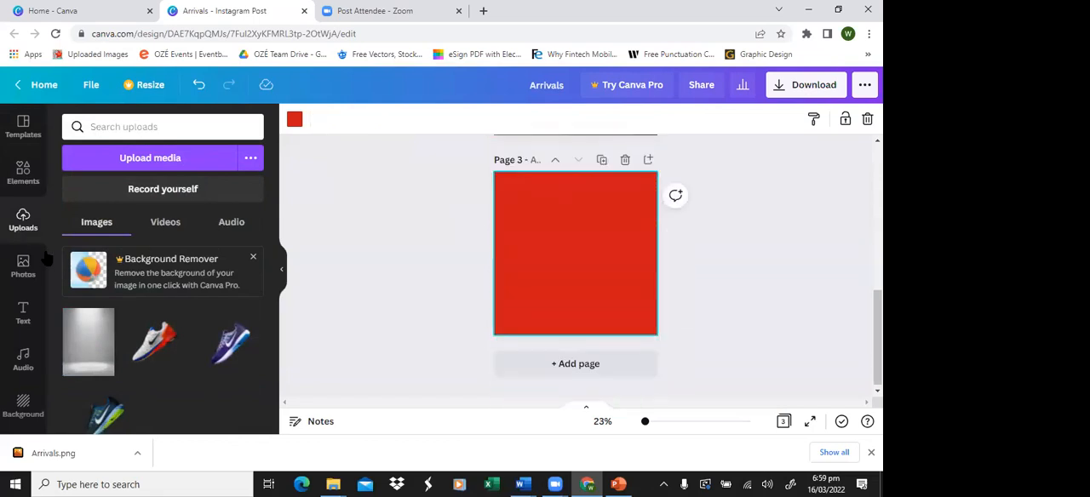
{"action": "left_click", "coordinate": [18, 174]}
{"action": "scroll", "coordinate": [163, 292], "scroll_direction": "down", "scroll_amount": 10}
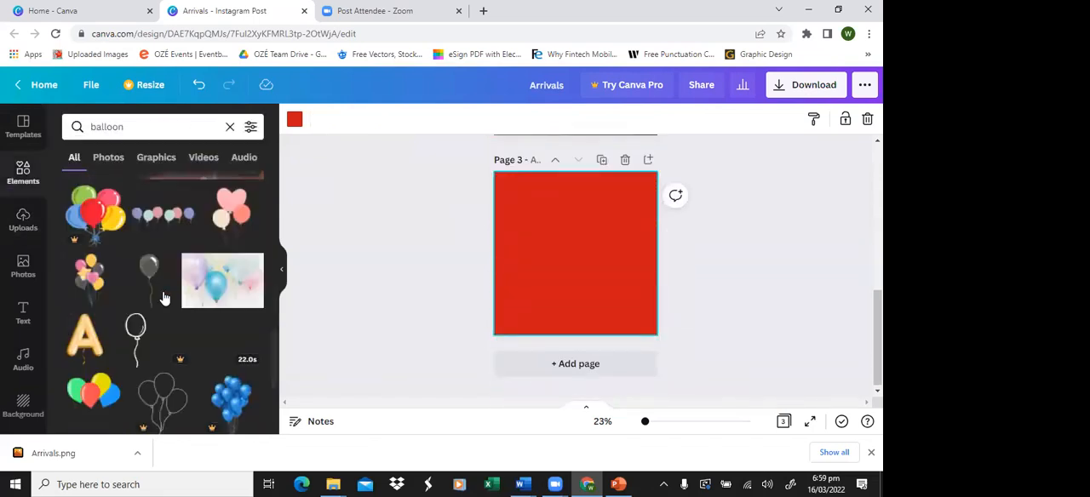
{"action": "left_click", "coordinate": [229, 127]}
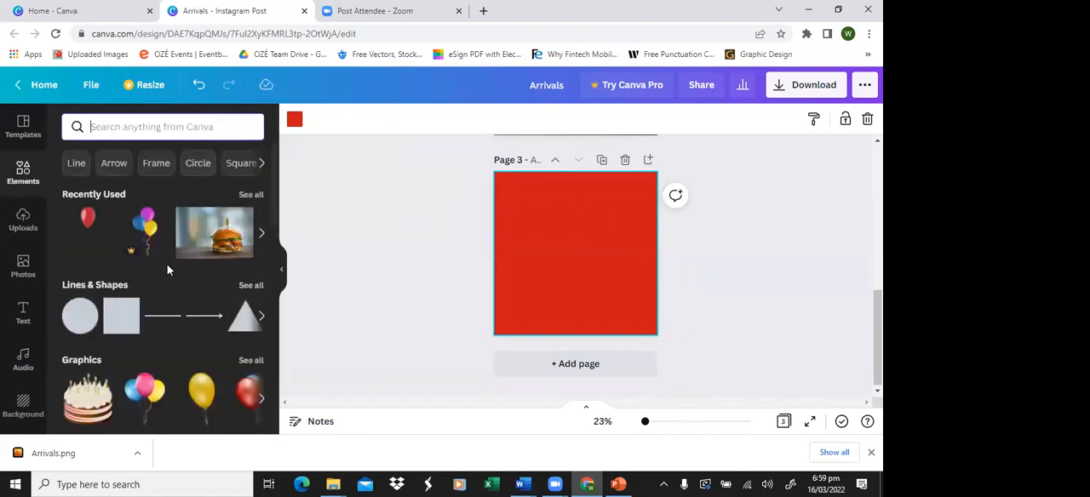
{"action": "scroll", "coordinate": [63, 257], "scroll_direction": "down", "scroll_amount": 1}
{"action": "scroll", "coordinate": [59, 258], "scroll_direction": "down", "scroll_amount": 6}
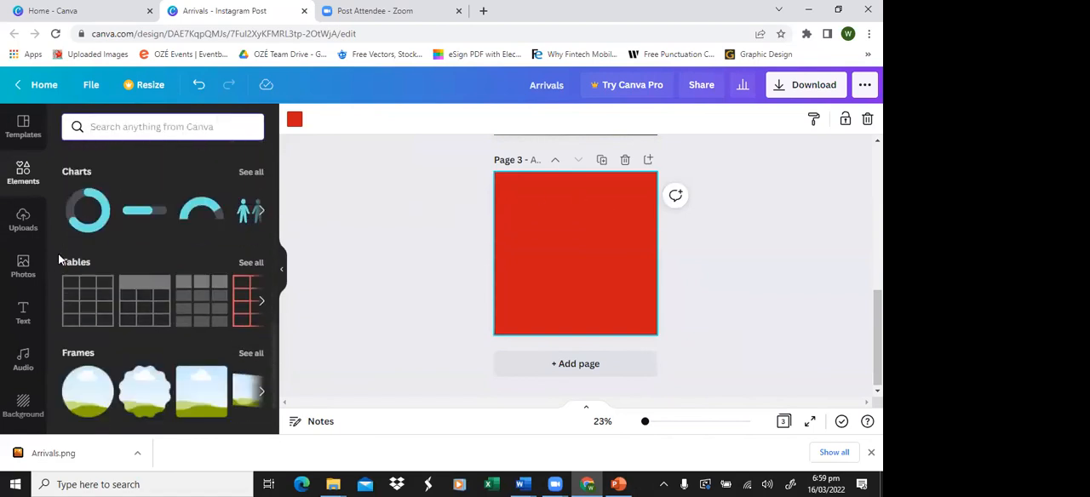
{"action": "left_click", "coordinate": [247, 264]}
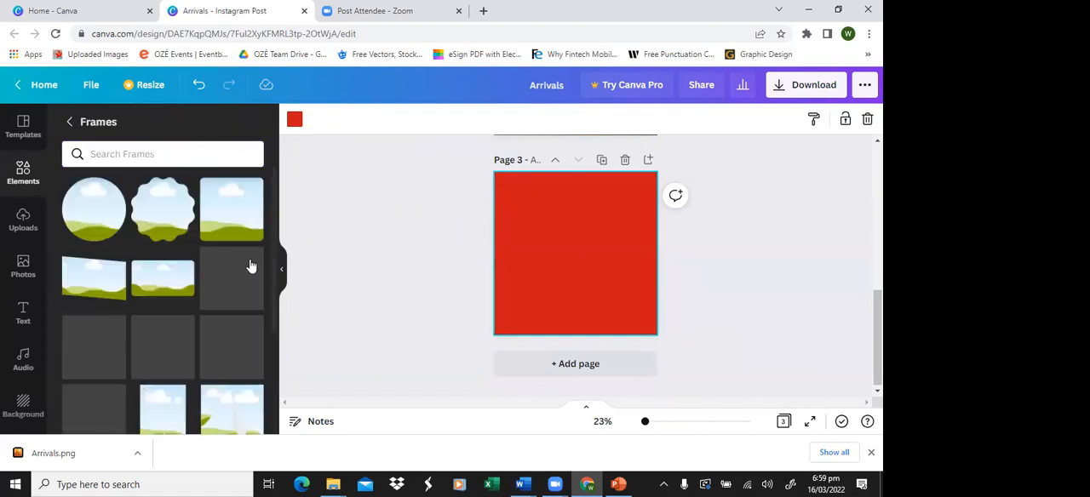
{"action": "scroll", "coordinate": [139, 286], "scroll_direction": "up", "scroll_amount": 1}
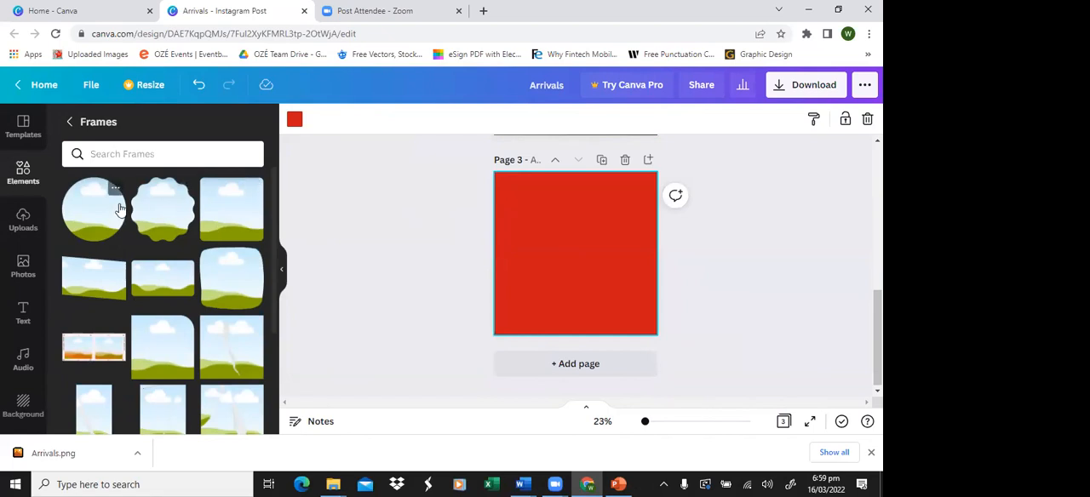
{"action": "left_click", "coordinate": [70, 223]}
{"action": "left_click_drag", "start_coordinate": [577, 236], "coordinate": [554, 214]}
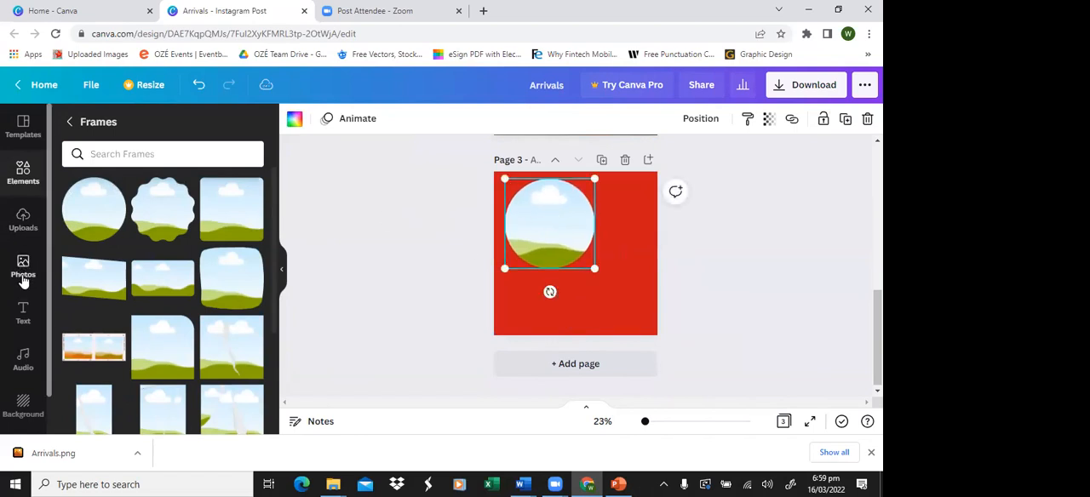
Step: Fill the circular frame with the uploaded grey spotlight background and shrink the frame
{"action": "left_click", "coordinate": [23, 219]}
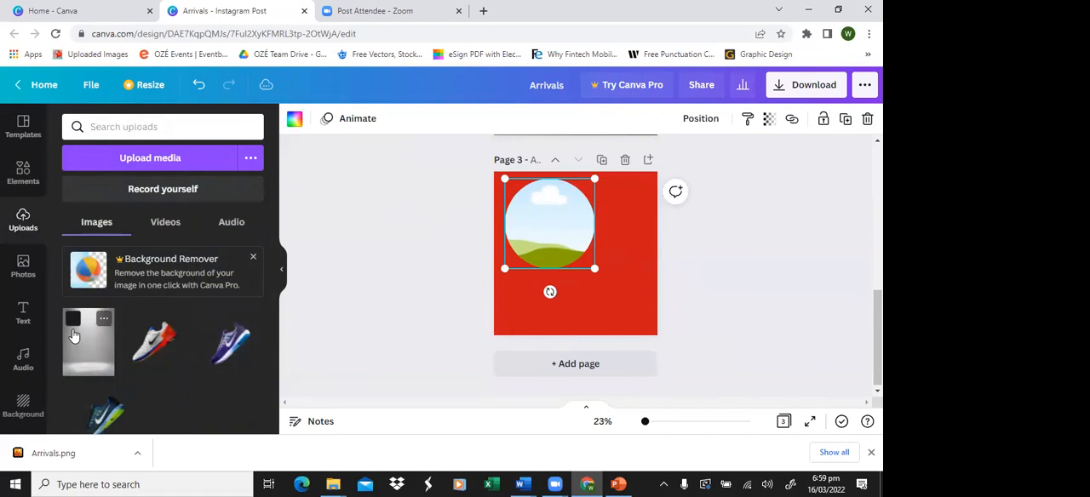
{"action": "left_click_drag", "start_coordinate": [83, 356], "coordinate": [533, 227]}
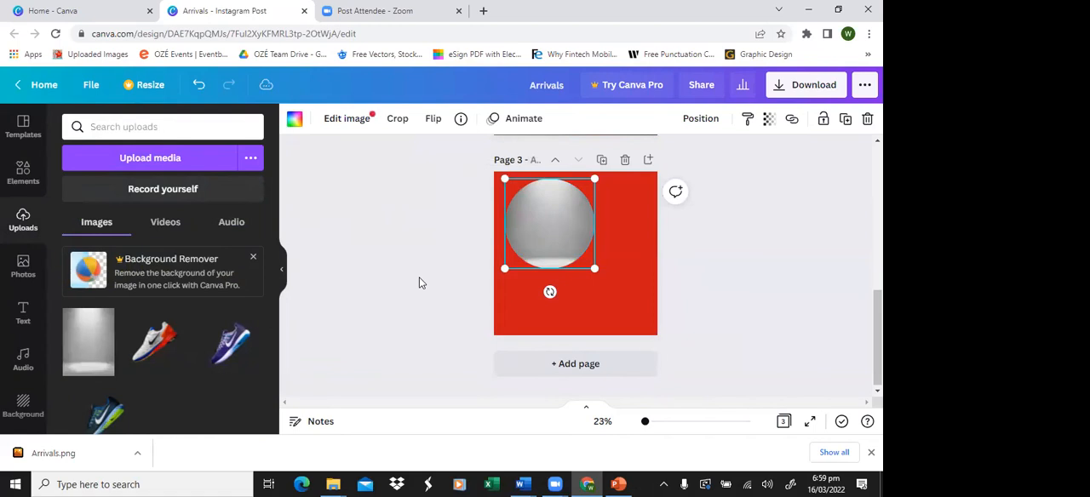
{"action": "left_click_drag", "start_coordinate": [595, 268], "coordinate": [572, 252]}
Step: Add a second circular frame to page 3 and place it against the page's right edge, below the grey circle
{"action": "left_click", "coordinate": [23, 171]}
{"action": "scroll", "coordinate": [130, 324], "scroll_direction": "down", "scroll_amount": 3}
{"action": "scroll", "coordinate": [129, 320], "scroll_direction": "up", "scroll_amount": 1}
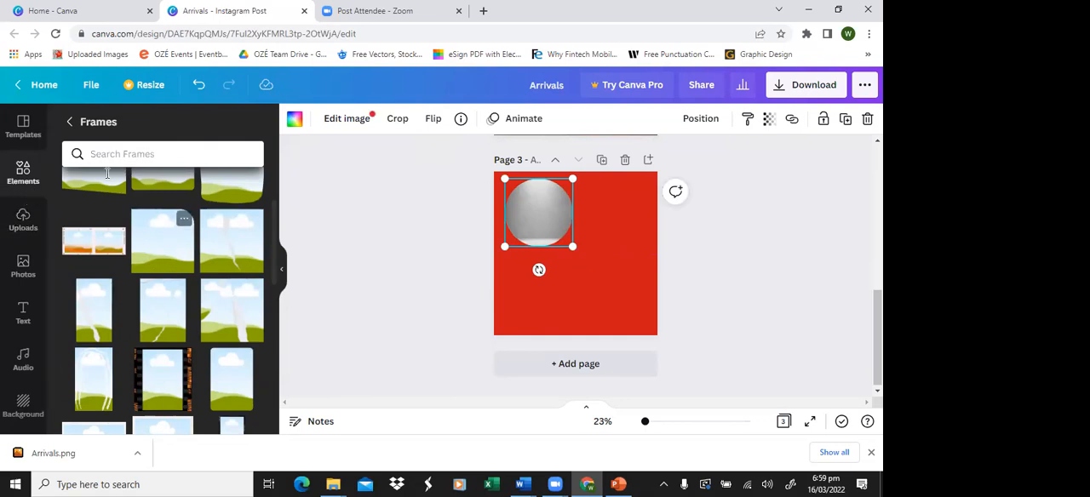
{"action": "left_click", "coordinate": [70, 122]}
{"action": "scroll", "coordinate": [150, 251], "scroll_direction": "down", "scroll_amount": 8}
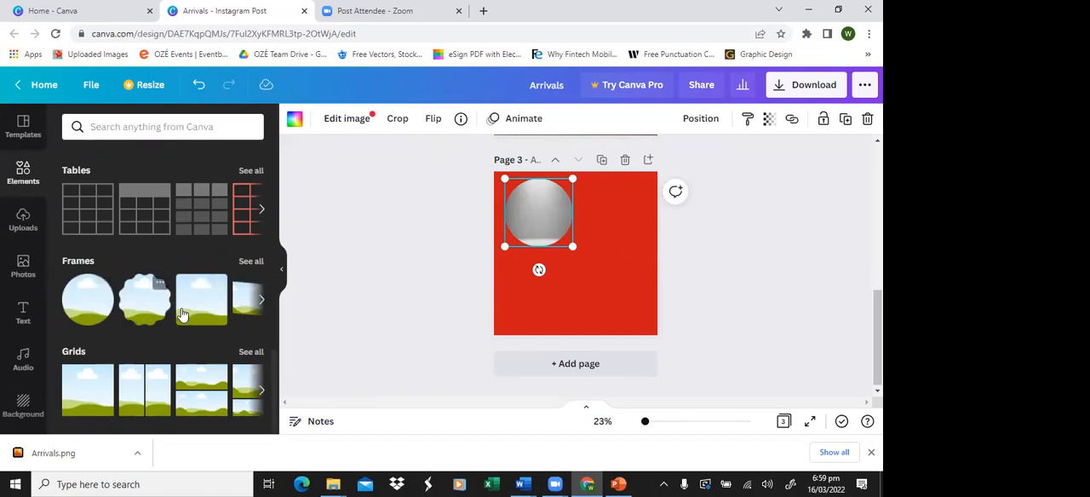
{"action": "left_click", "coordinate": [104, 315]}
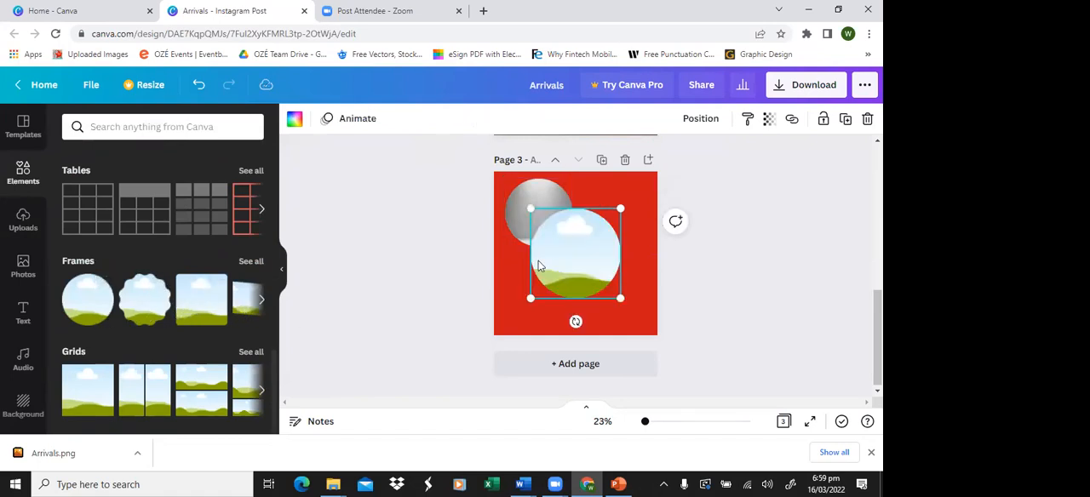
{"action": "left_click_drag", "start_coordinate": [584, 265], "coordinate": [589, 283]}
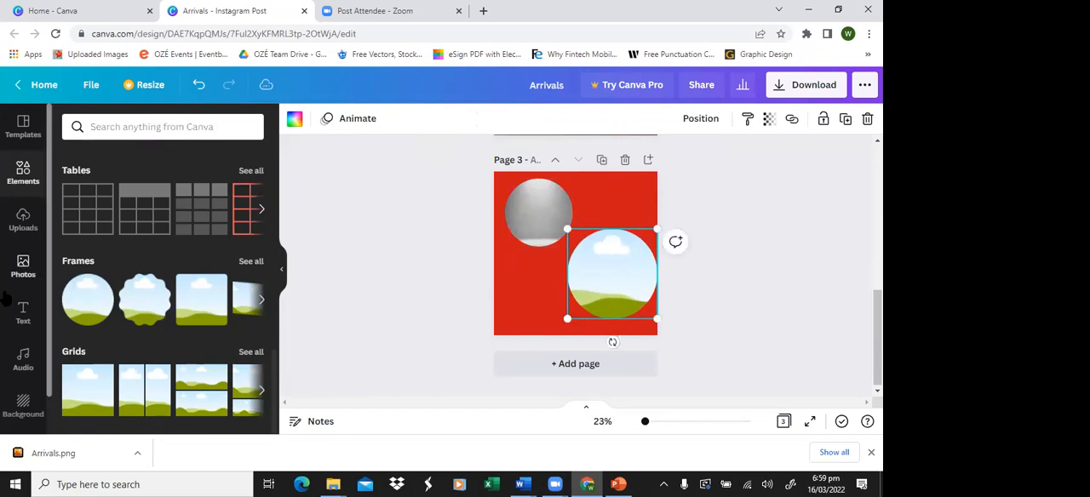
Step: Fill the second circular frame with the 34-second blue sea video from the Sea category of the stock videos
{"action": "scroll", "coordinate": [22, 380], "scroll_direction": "down", "scroll_amount": 1}
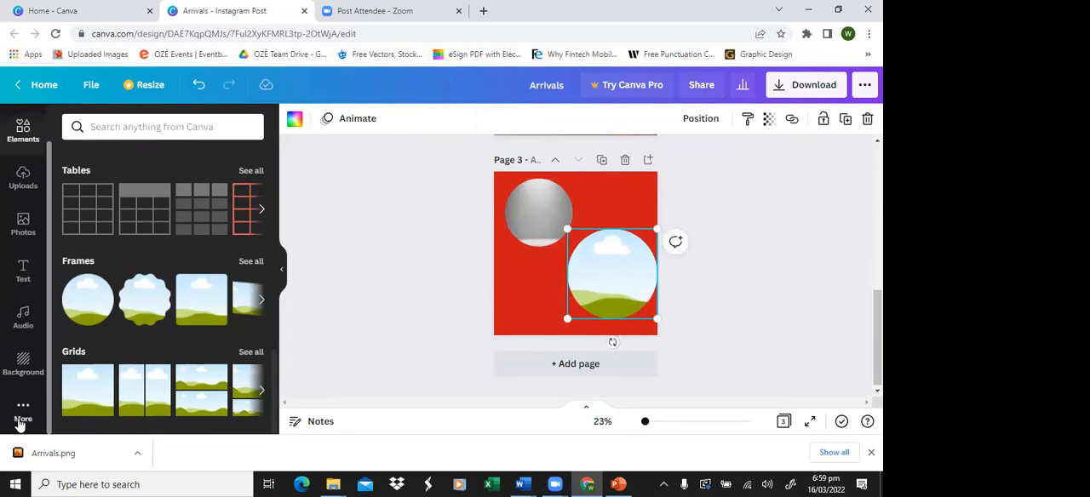
{"action": "left_click", "coordinate": [22, 405]}
{"action": "scroll", "coordinate": [137, 217], "scroll_direction": "down", "scroll_amount": 1}
{"action": "left_click", "coordinate": [139, 179]}
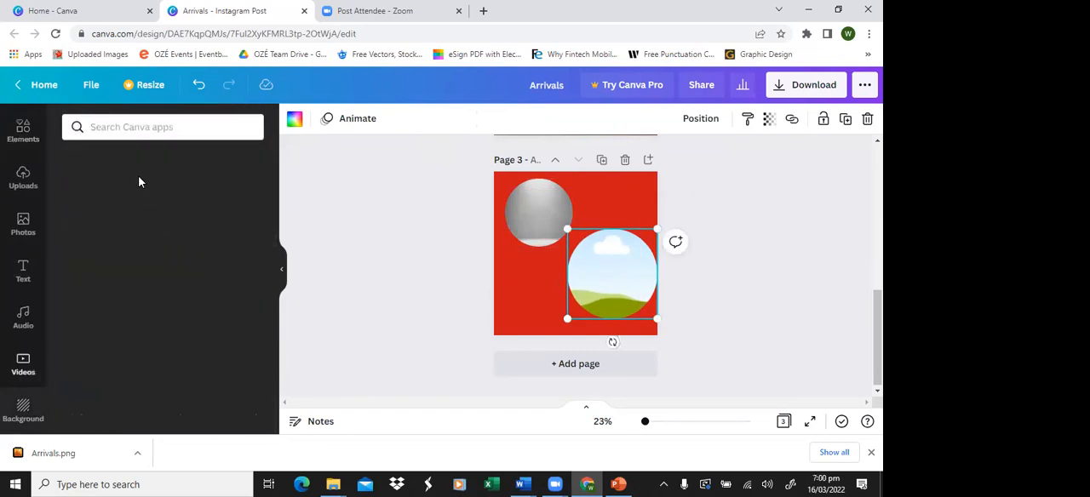
{"action": "scroll", "coordinate": [163, 292], "scroll_direction": "down", "scroll_amount": 3}
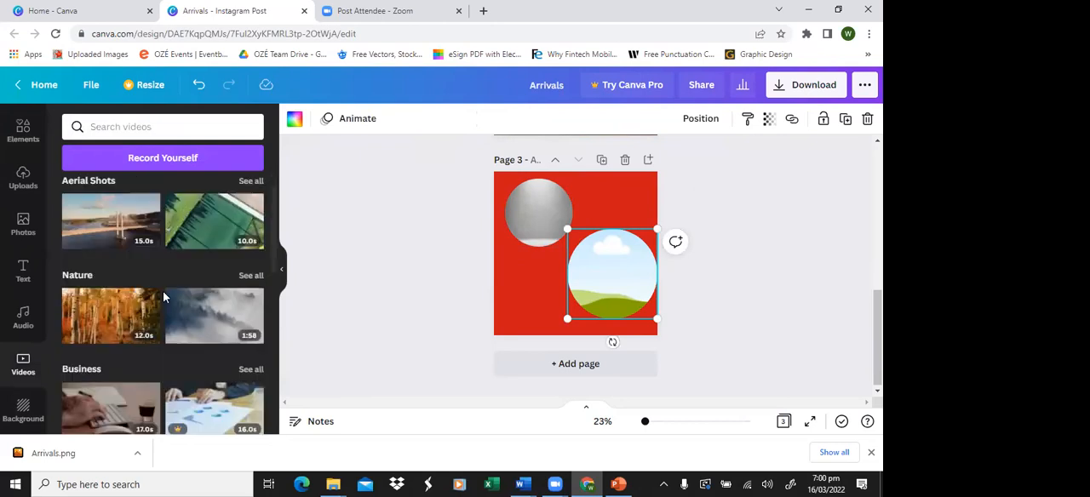
{"action": "scroll", "coordinate": [165, 289], "scroll_direction": "down", "scroll_amount": 4}
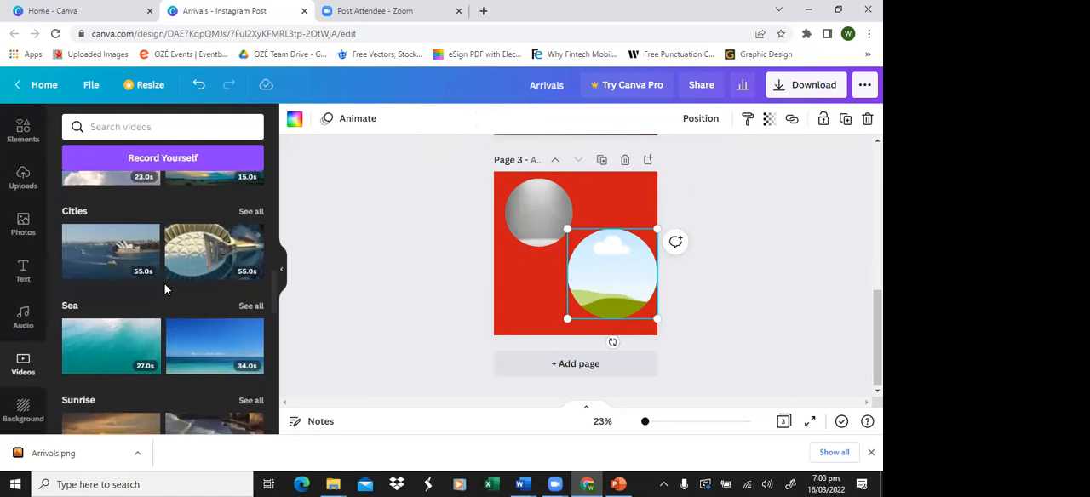
{"action": "scroll", "coordinate": [165, 290], "scroll_direction": "down", "scroll_amount": 1}
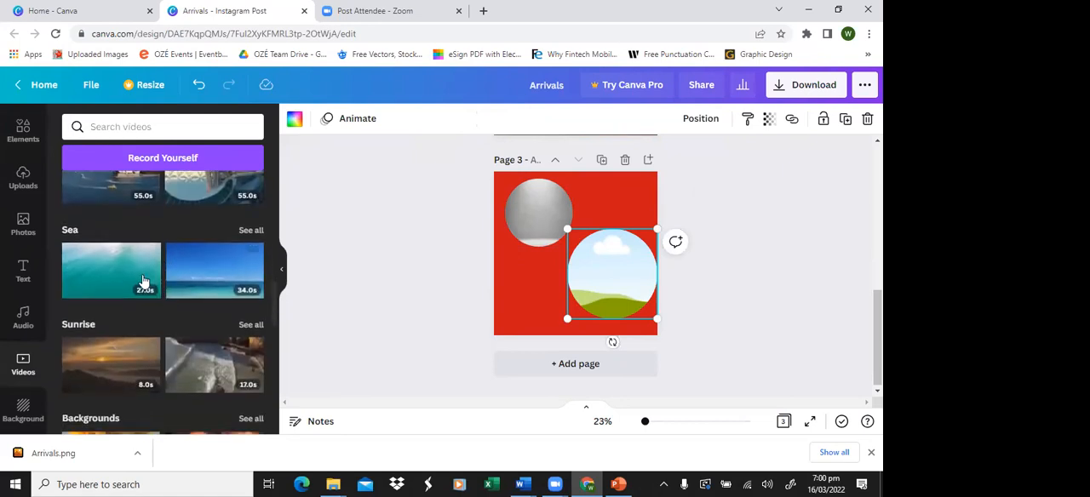
{"action": "left_click_drag", "start_coordinate": [189, 274], "coordinate": [589, 273]}
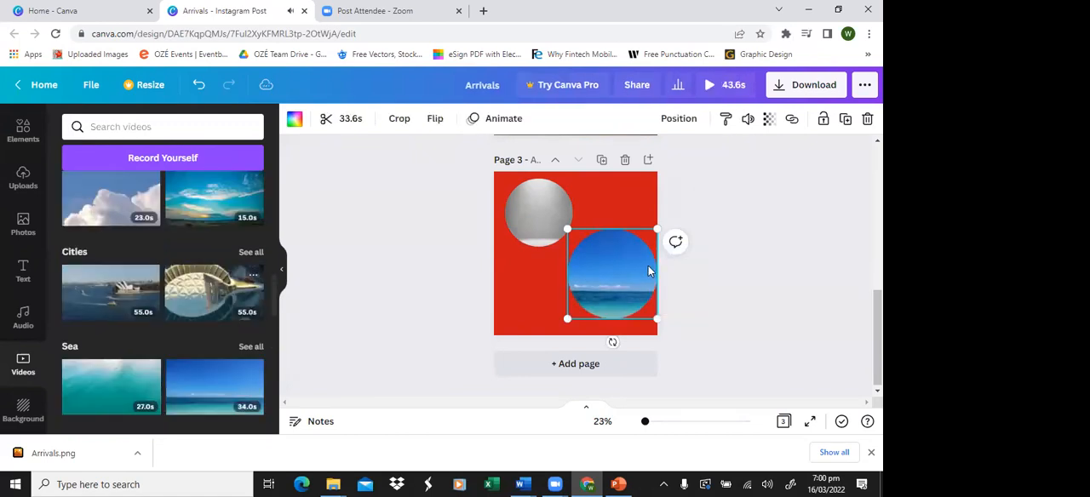
{"action": "left_click", "coordinate": [800, 301]}
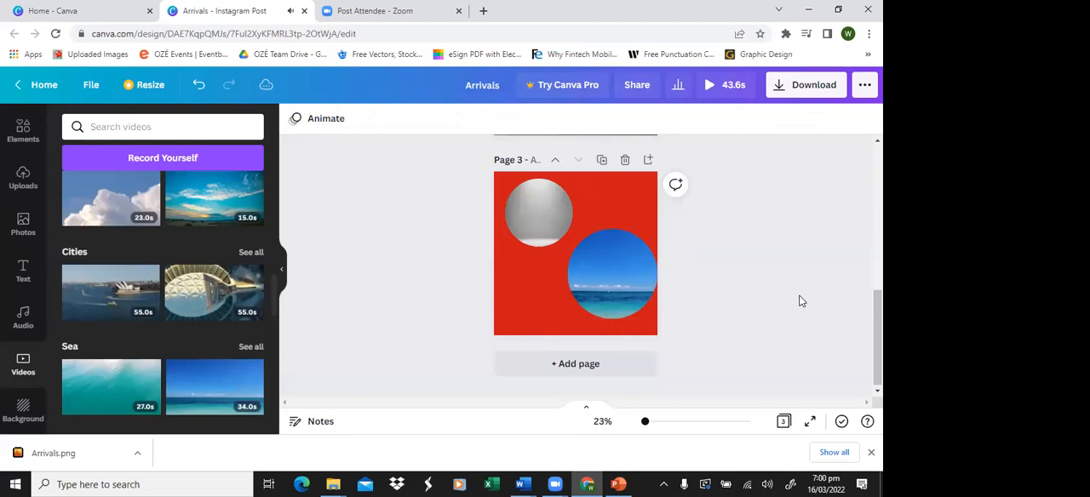
Step: Play the sea video inside its circular frame and pause it again
{"action": "left_click", "coordinate": [644, 300]}
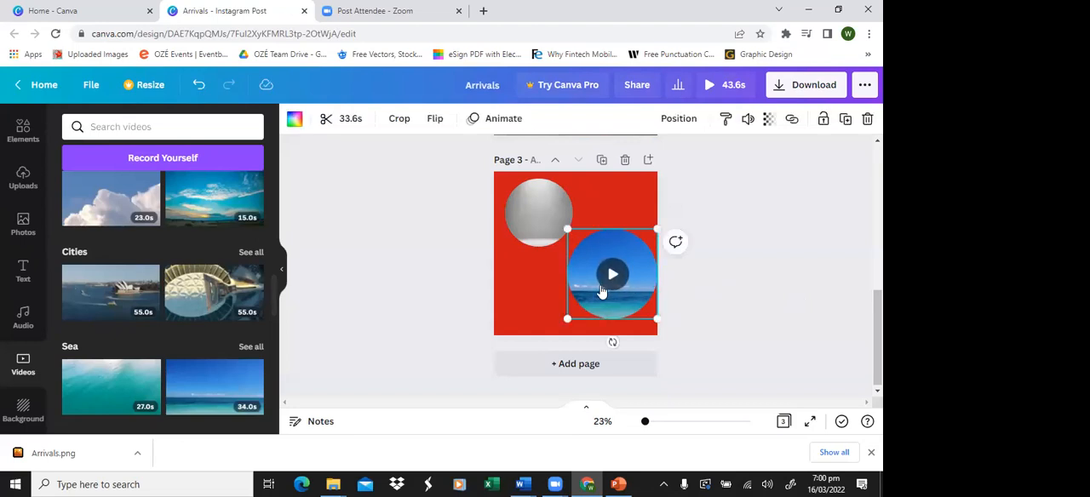
{"action": "left_click", "coordinate": [610, 275]}
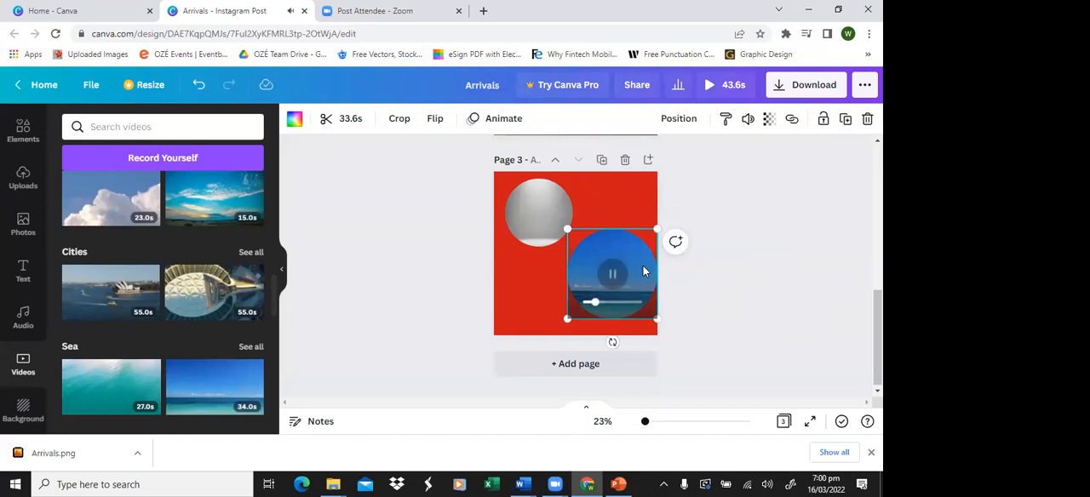
{"action": "left_click", "coordinate": [612, 275]}
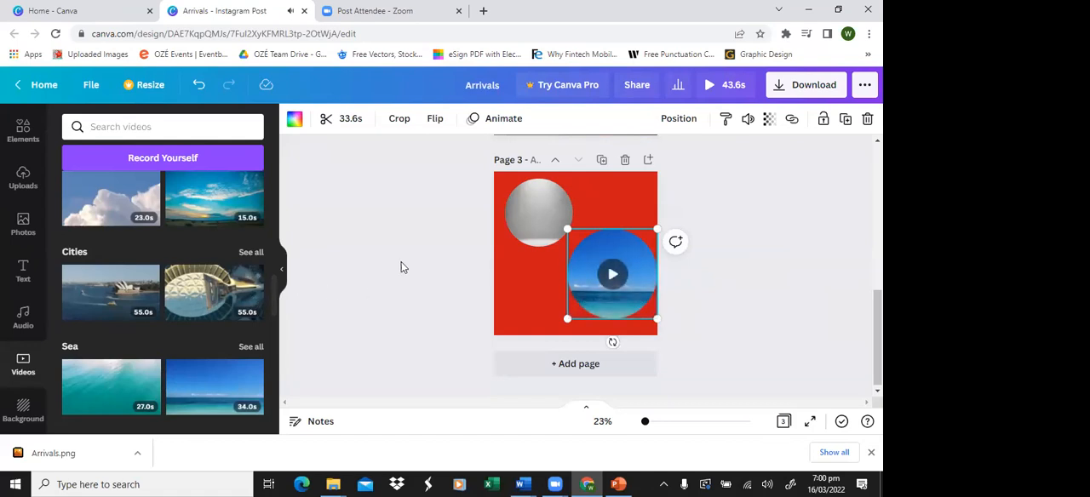
Step: Move the sea video circle to the upper middle of page 3 and delete the smaller circular frame
{"action": "left_click_drag", "start_coordinate": [513, 251], "coordinate": [509, 318]}
{"action": "left_click_drag", "start_coordinate": [623, 311], "coordinate": [587, 270]}
{"action": "left_click", "coordinate": [538, 296]}
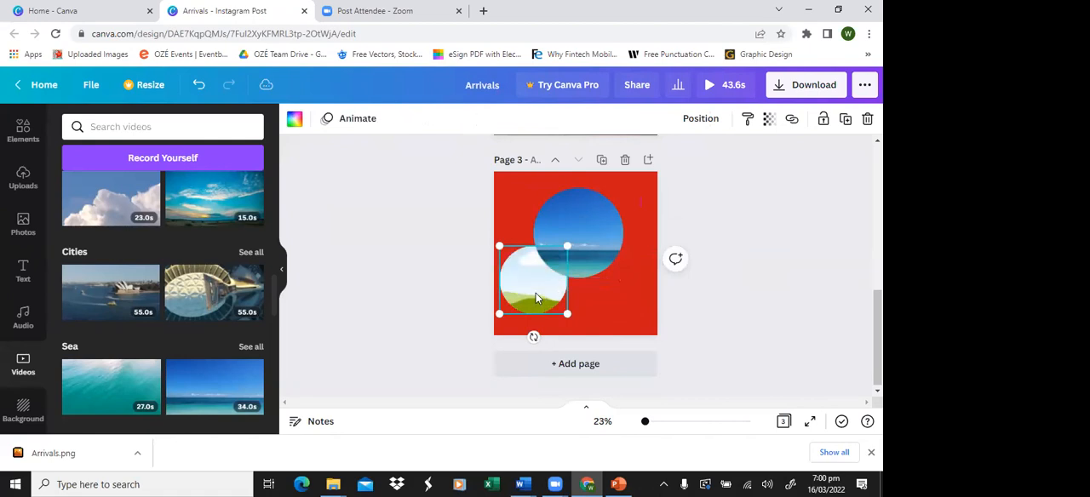
{"action": "key", "text": "Delete"}
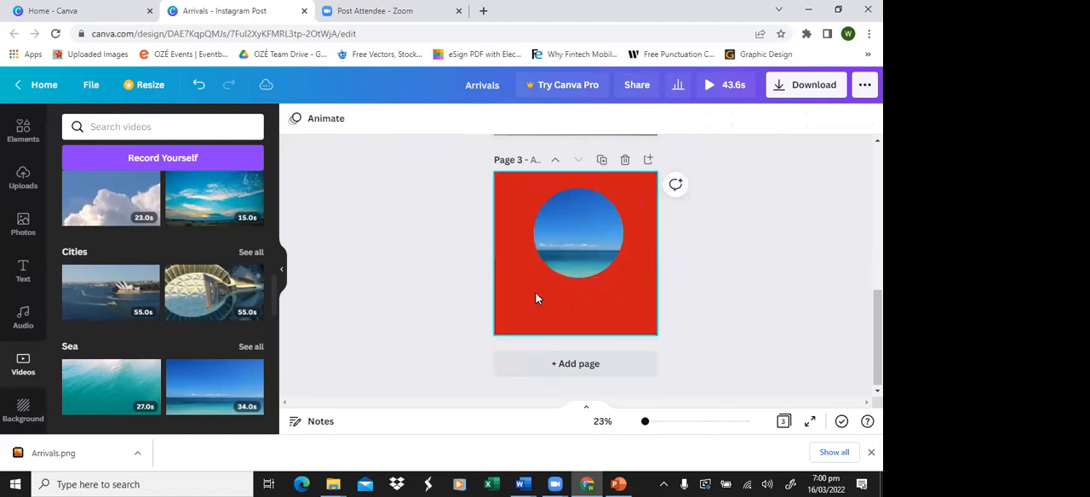
Step: Add a heading reading "Feel the breeze" directly beneath the sea video circle
{"action": "left_click", "coordinate": [575, 265]}
{"action": "left_click", "coordinate": [23, 268]}
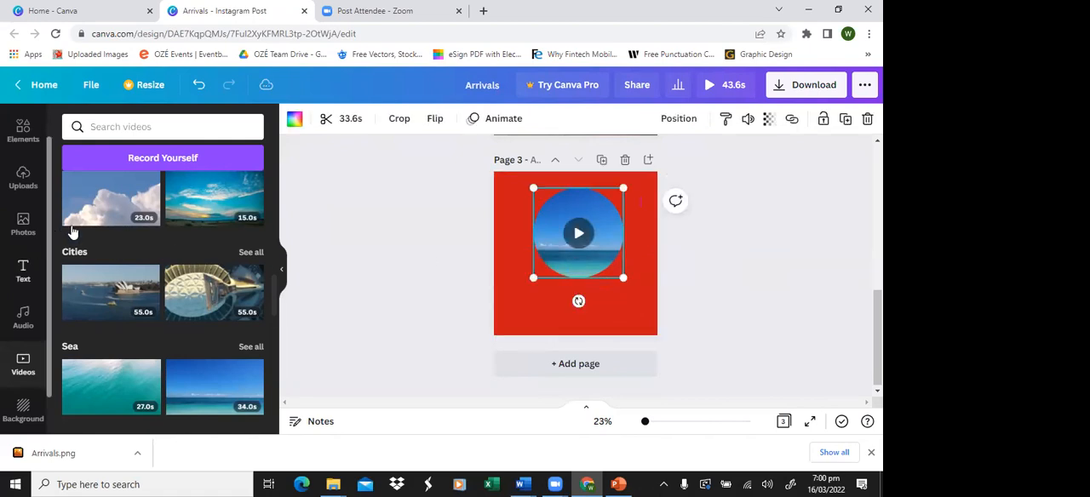
{"action": "left_click", "coordinate": [139, 186]}
{"action": "key", "text": "BackSpace"}
{"action": "type", "text": "Feel the b"}
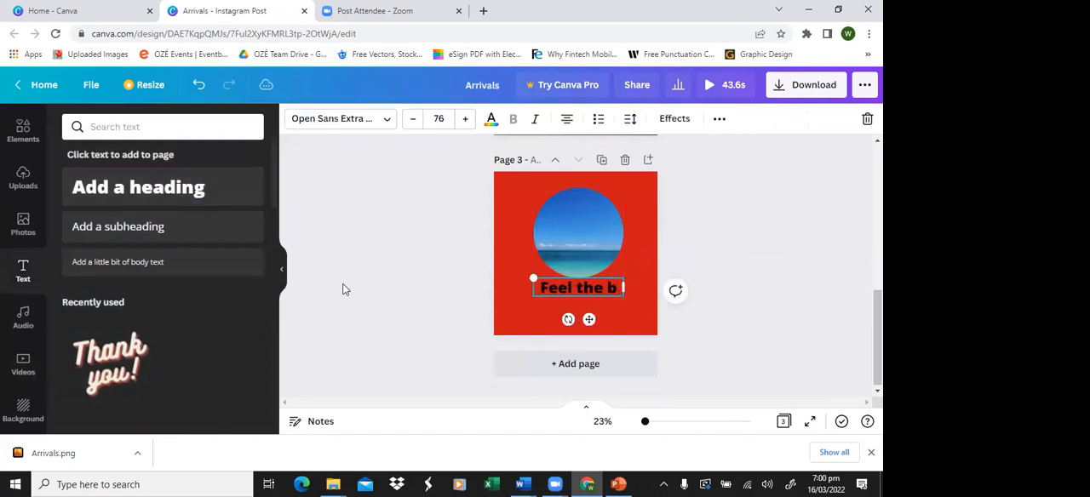
{"action": "type", "text": "reeze"}
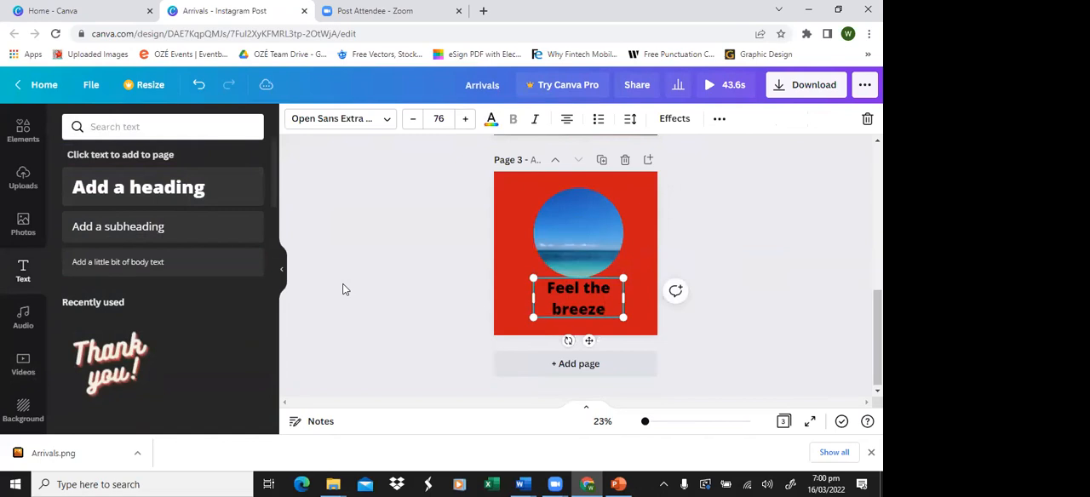
Step: Change the background colour of page 3 to the yellow from the default colours
{"action": "left_click", "coordinate": [506, 206]}
{"action": "left_click", "coordinate": [295, 122]}
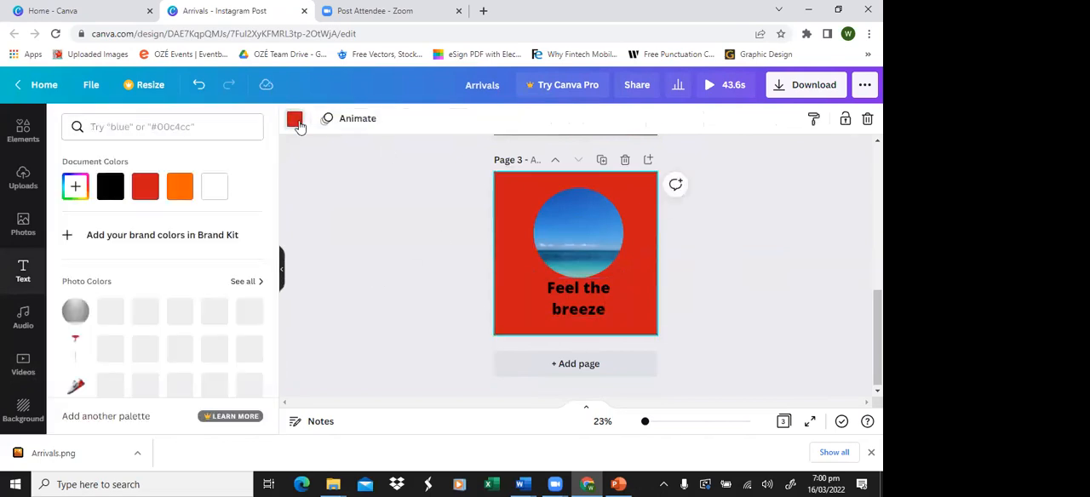
{"action": "scroll", "coordinate": [234, 355], "scroll_direction": "down", "scroll_amount": 2}
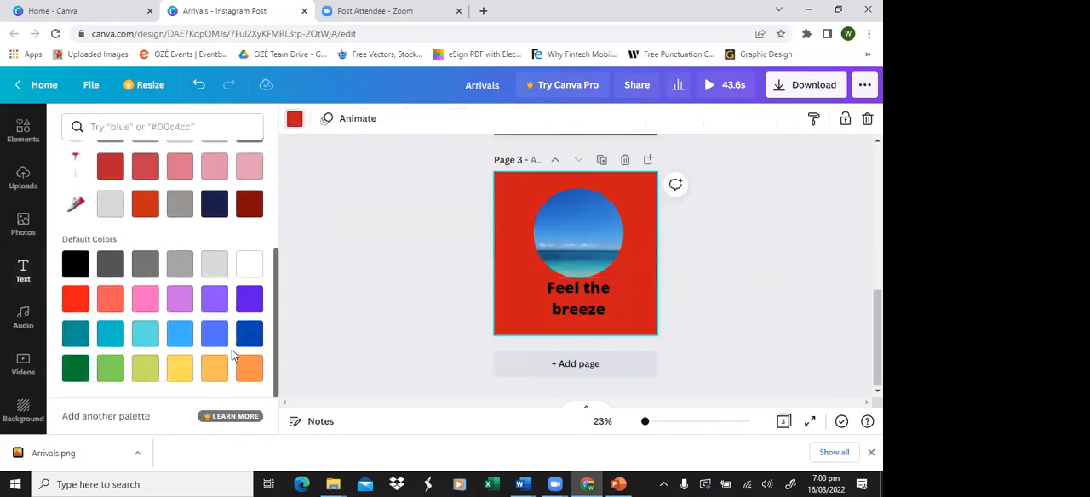
{"action": "left_click", "coordinate": [182, 366]}
Step: Widen the "Feel the breeze" heading so it fits on one line and move it slightly lower beneath the circle
{"action": "left_click", "coordinate": [578, 312]}
{"action": "left_click_drag", "start_coordinate": [533, 298], "coordinate": [494, 298]}
{"action": "mouse_move", "coordinate": [568, 320]}
{"action": "left_mouse_down"}
{"action": "mouse_move", "coordinate": [599, 324]}
{"action": "mouse_move", "coordinate": [585, 327]}
{"action": "left_mouse_up"}
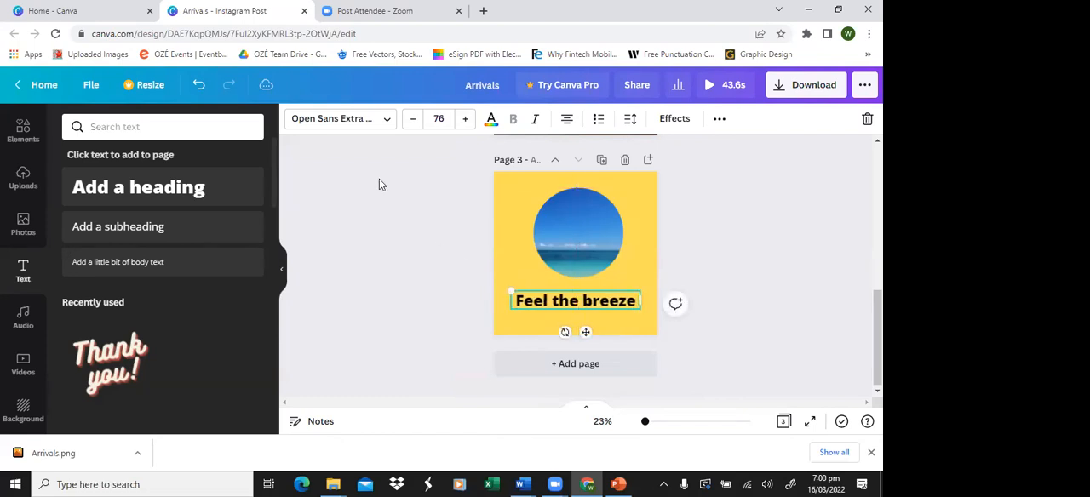
Step: Browse the fonts matching "fun" for the "Feel the breeze" heading and clear the search
{"action": "left_click", "coordinate": [378, 124]}
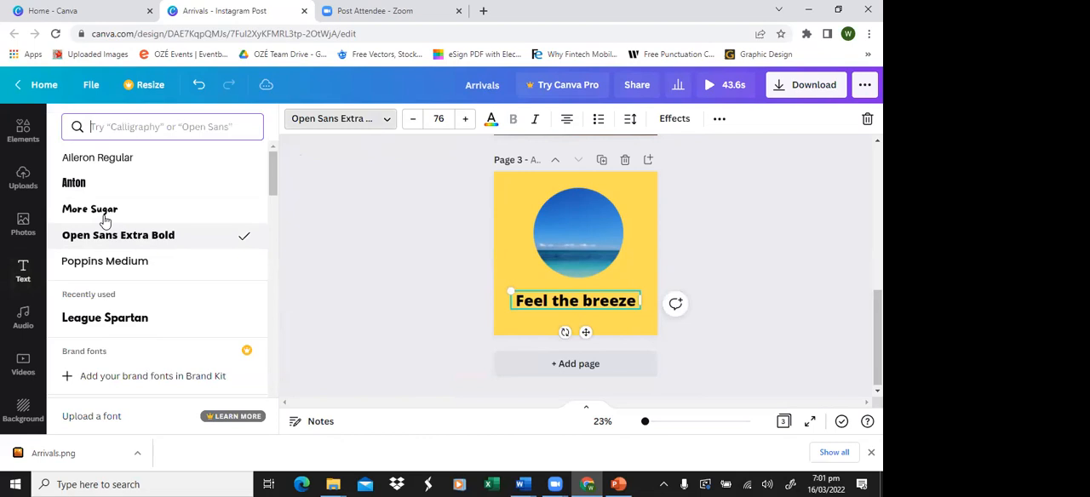
{"action": "left_click", "coordinate": [95, 128]}
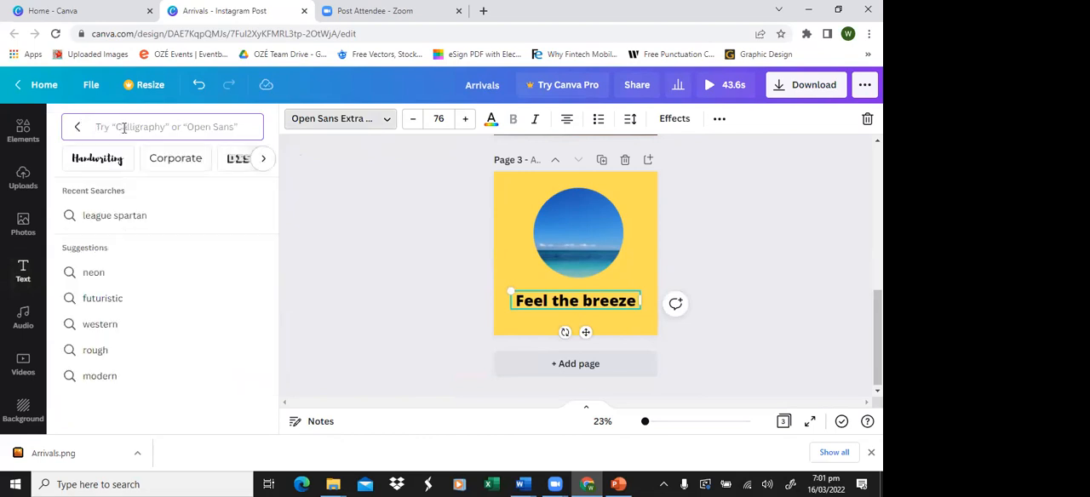
{"action": "type", "text": "fu"}
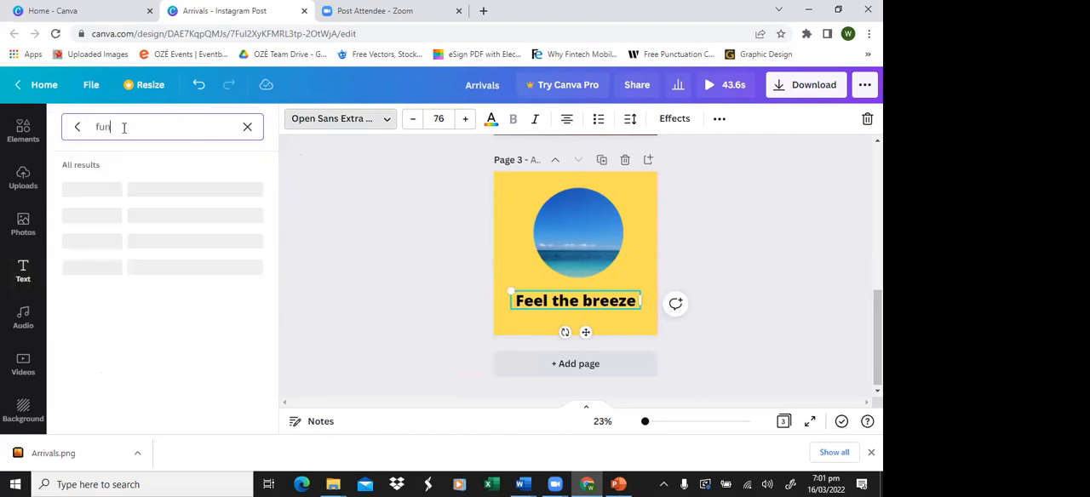
{"action": "type", "text": "n"}
{"action": "scroll", "coordinate": [152, 365], "scroll_direction": "down", "scroll_amount": 1}
{"action": "scroll", "coordinate": [151, 364], "scroll_direction": "down", "scroll_amount": 5}
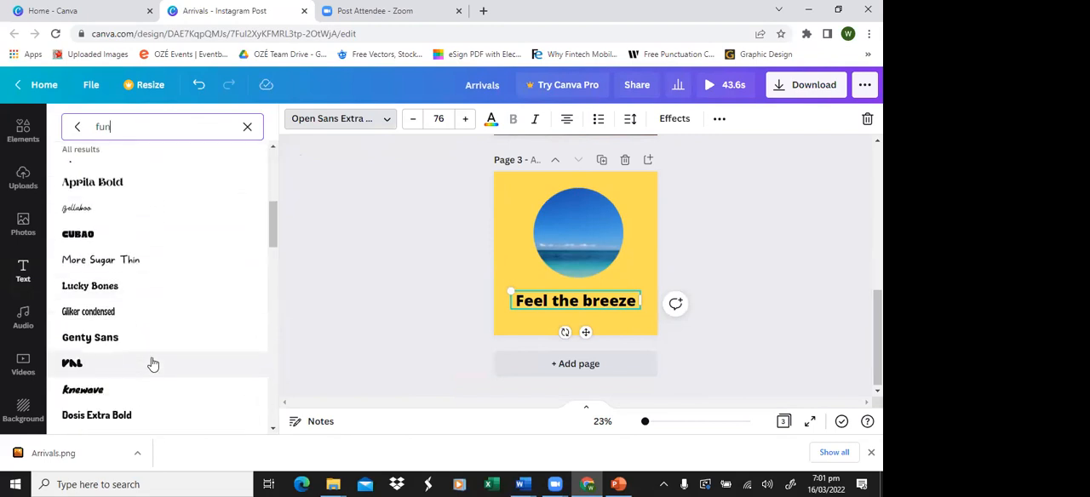
{"action": "left_click", "coordinate": [247, 129]}
{"action": "left_click", "coordinate": [77, 126]}
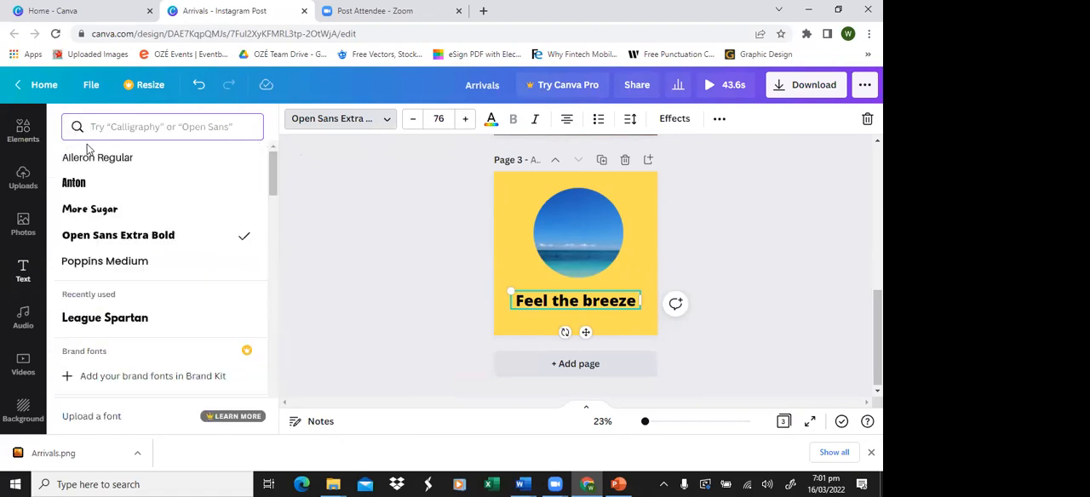
Step: Search for handwriting fonts and try Alex Brush on the "Feel the breeze" heading
{"action": "left_click", "coordinate": [100, 129]}
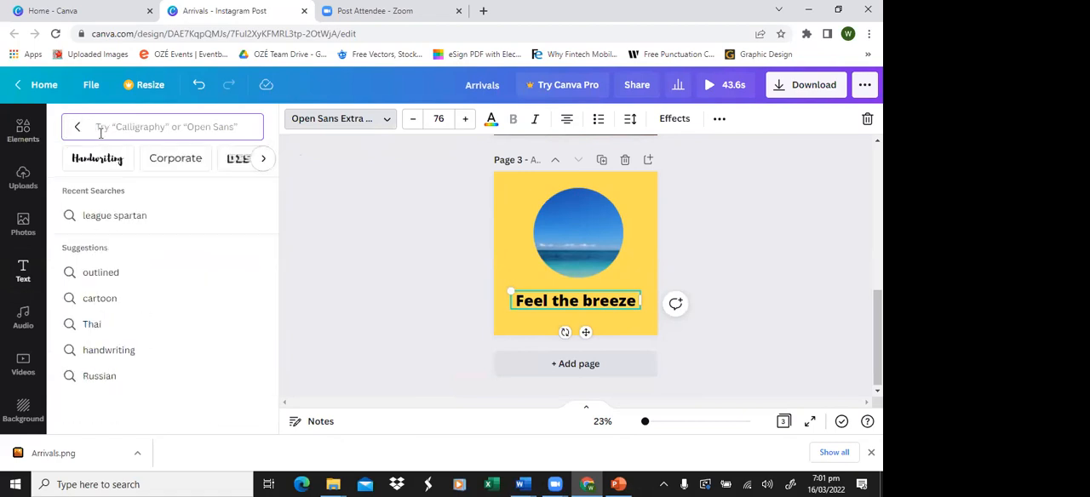
{"action": "type", "text": "han"}
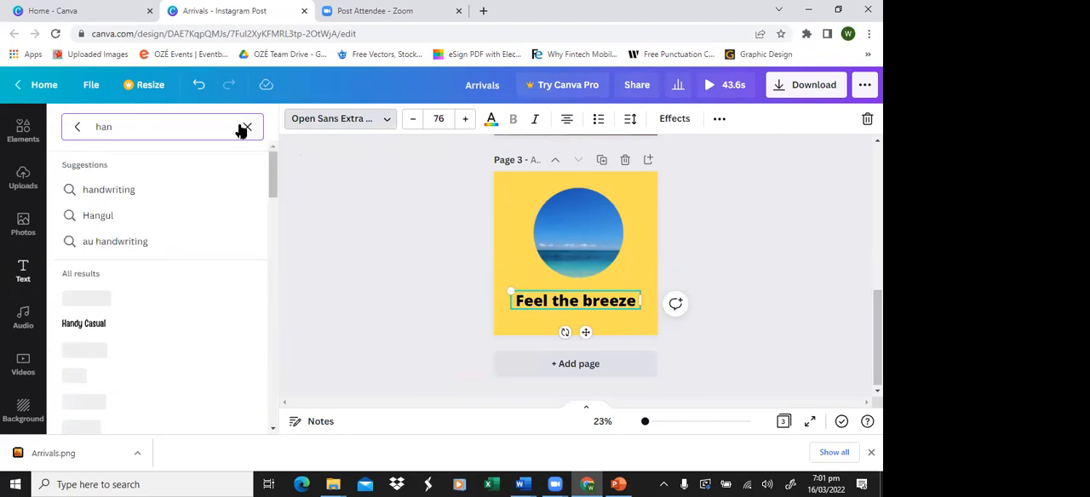
{"action": "left_click", "coordinate": [145, 195]}
{"action": "scroll", "coordinate": [161, 290], "scroll_direction": "down", "scroll_amount": 1}
{"action": "scroll", "coordinate": [155, 185], "scroll_direction": "up", "scroll_amount": 1}
{"action": "left_click", "coordinate": [156, 174]}
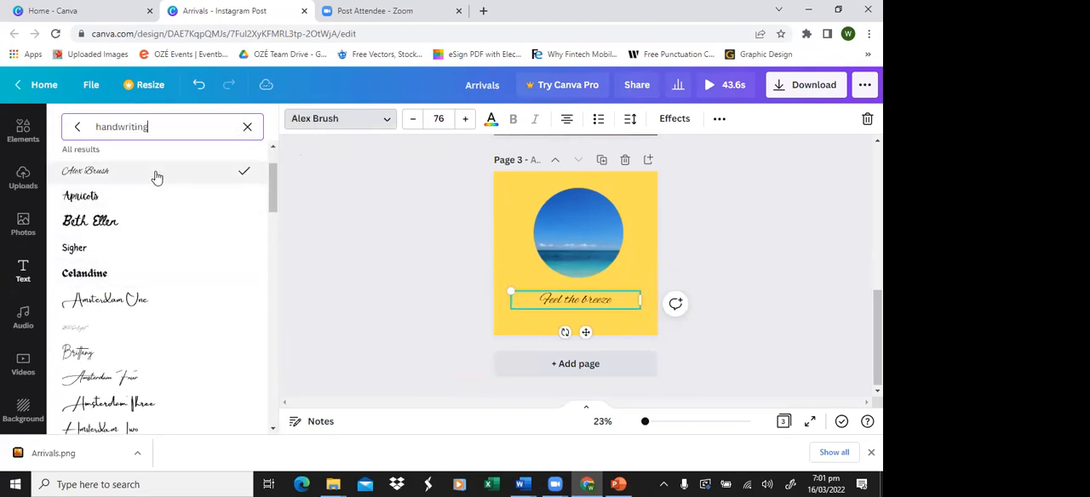
Step: Try Amsterdam Four on the heading and settle on the Holiday font from the handwriting results
{"action": "scroll", "coordinate": [232, 316], "scroll_direction": "down", "scroll_amount": 3}
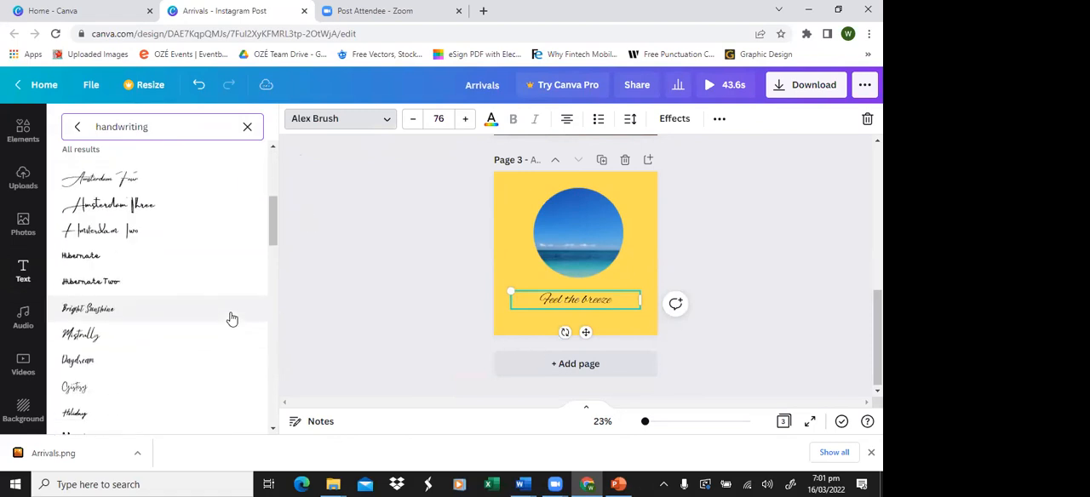
{"action": "left_click", "coordinate": [167, 176]}
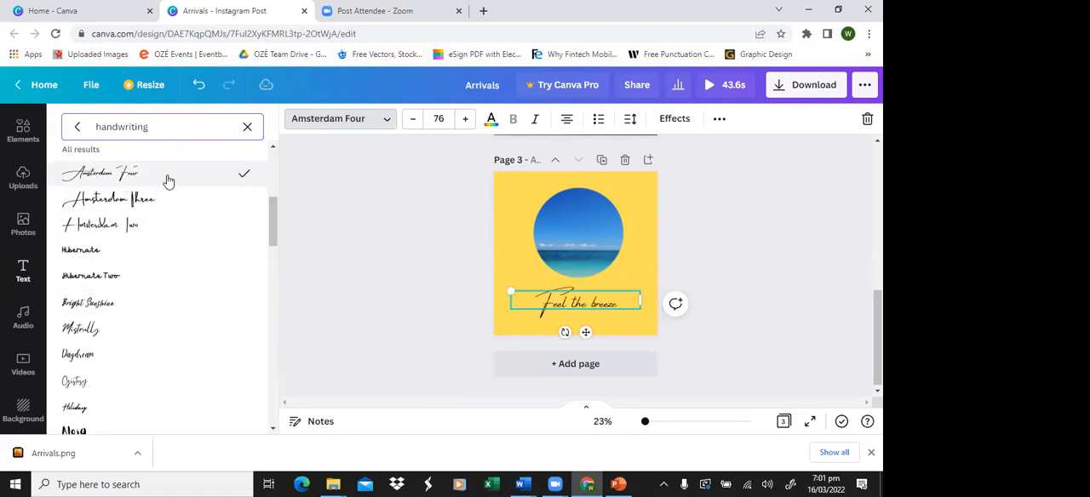
{"action": "scroll", "coordinate": [200, 274], "scroll_direction": "up", "scroll_amount": 1}
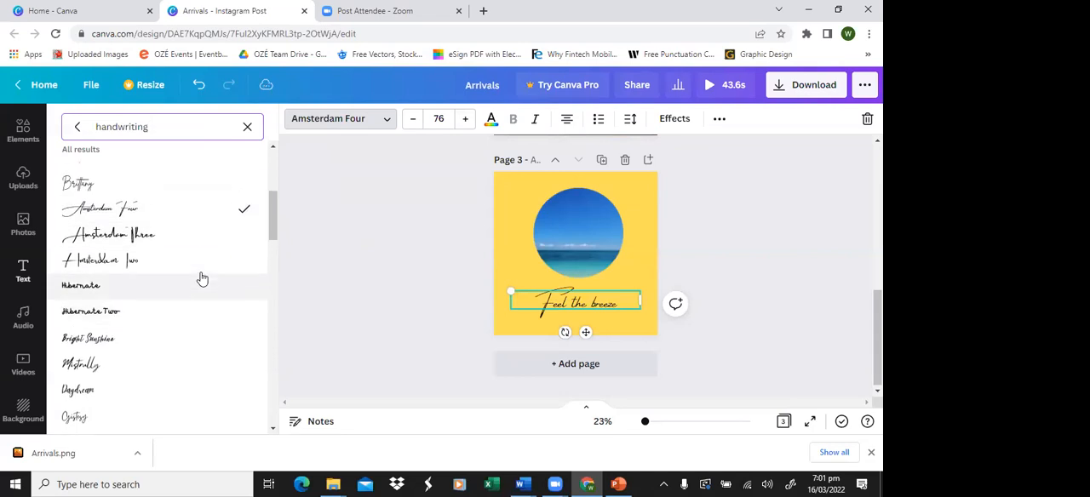
{"action": "scroll", "coordinate": [170, 271], "scroll_direction": "down", "scroll_amount": 4}
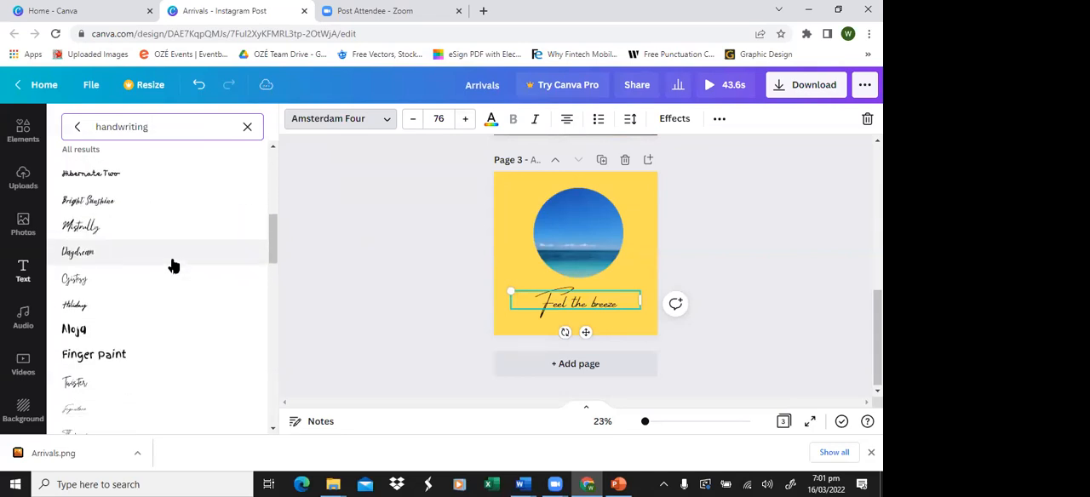
{"action": "left_click", "coordinate": [134, 312]}
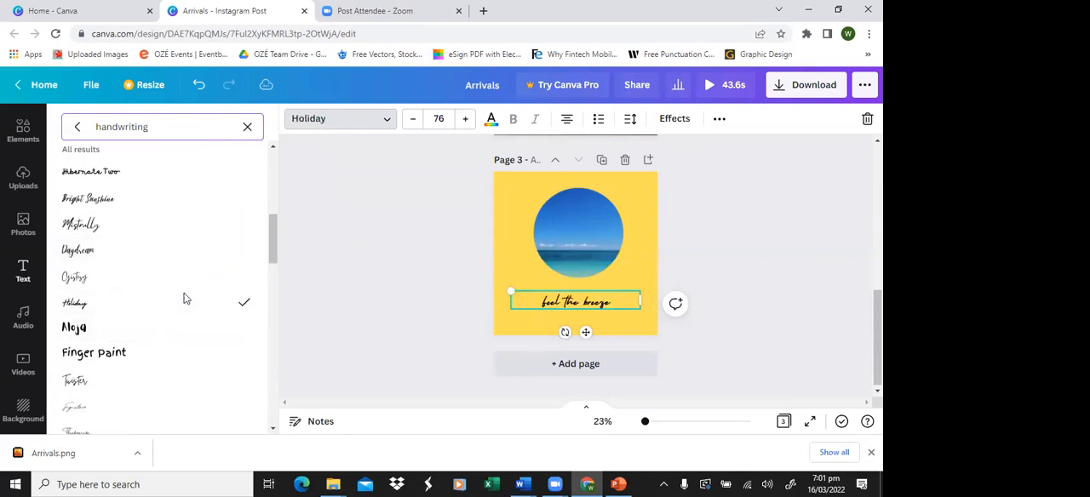
Step: Enlarge the "Feel the breeze" heading to a font size of about 151 and centre it beneath the sea video circle
{"action": "left_click", "coordinate": [465, 120]}
{"action": "left_click", "coordinate": [465, 120]}
{"action": "left_click", "coordinate": [464, 119]}
{"action": "left_click", "coordinate": [465, 119]}
{"action": "left_click", "coordinate": [464, 119]}
{"action": "left_click", "coordinate": [464, 119]}
{"action": "left_click", "coordinate": [465, 119]}
{"action": "left_click", "coordinate": [464, 119]}
{"action": "left_click", "coordinate": [465, 120]}
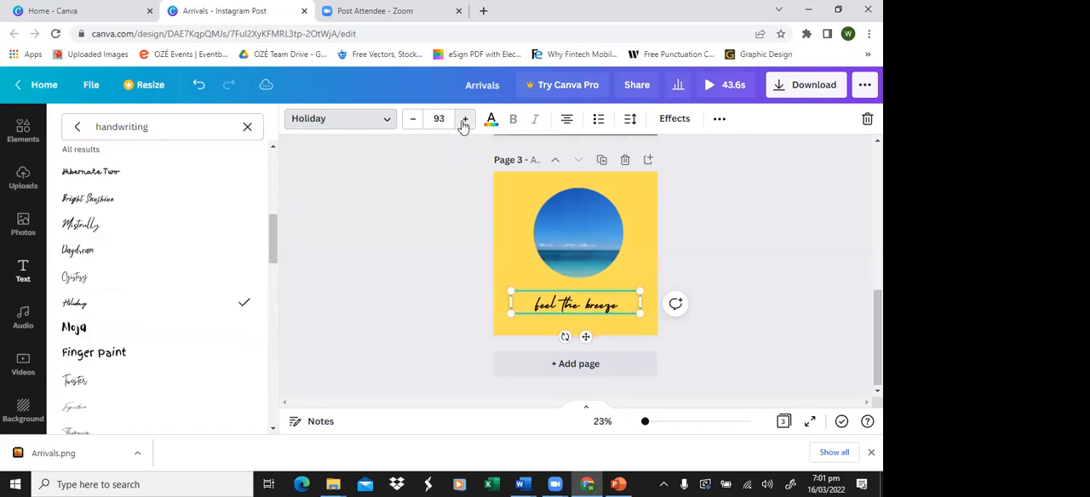
{"action": "left_click", "coordinate": [438, 118]}
{"action": "scroll", "coordinate": [478, 267], "scroll_direction": "down", "scroll_amount": 5}
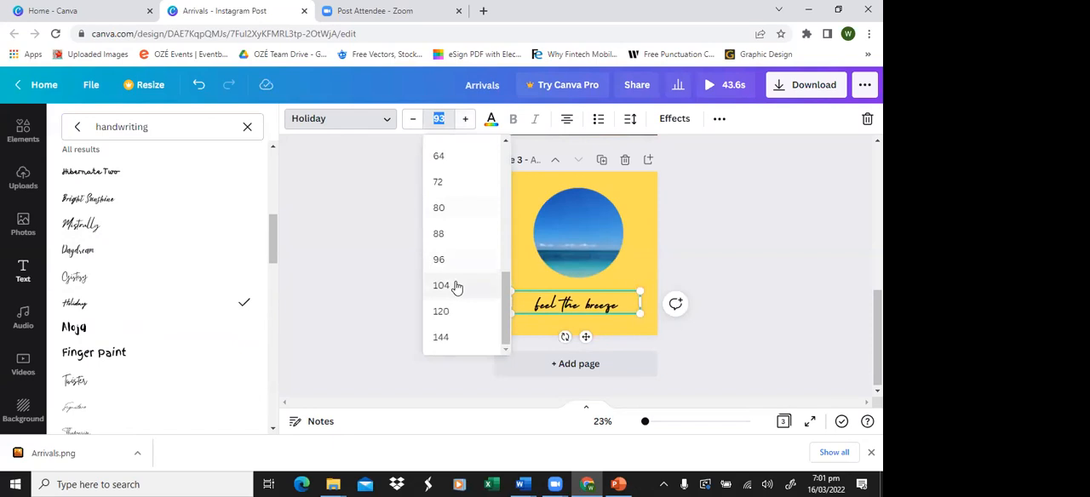
{"action": "left_click", "coordinate": [452, 314]}
{"action": "left_click_drag", "start_coordinate": [650, 282], "coordinate": [675, 268]}
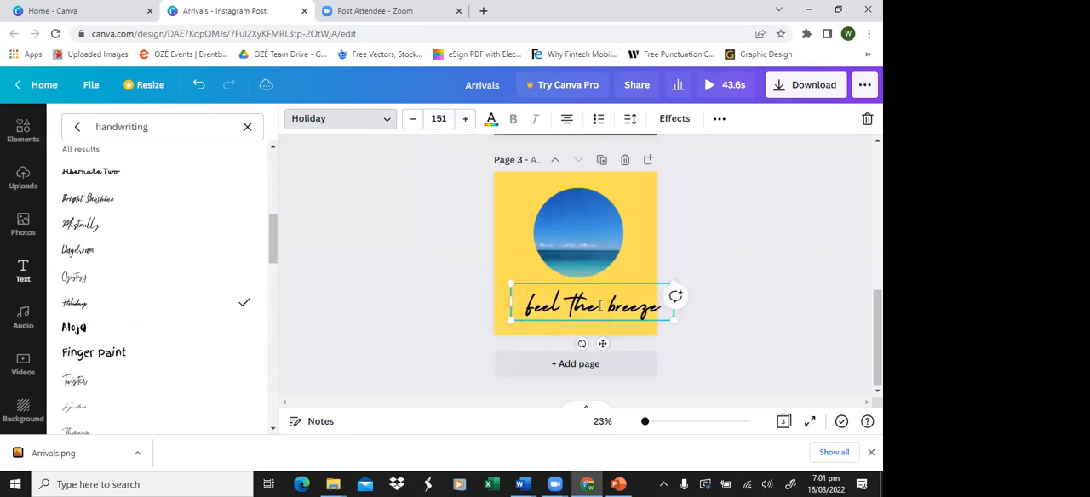
{"action": "left_click_drag", "start_coordinate": [596, 321], "coordinate": [590, 322]}
{"action": "left_click", "coordinate": [738, 297]}
{"action": "left_click", "coordinate": [738, 296]}
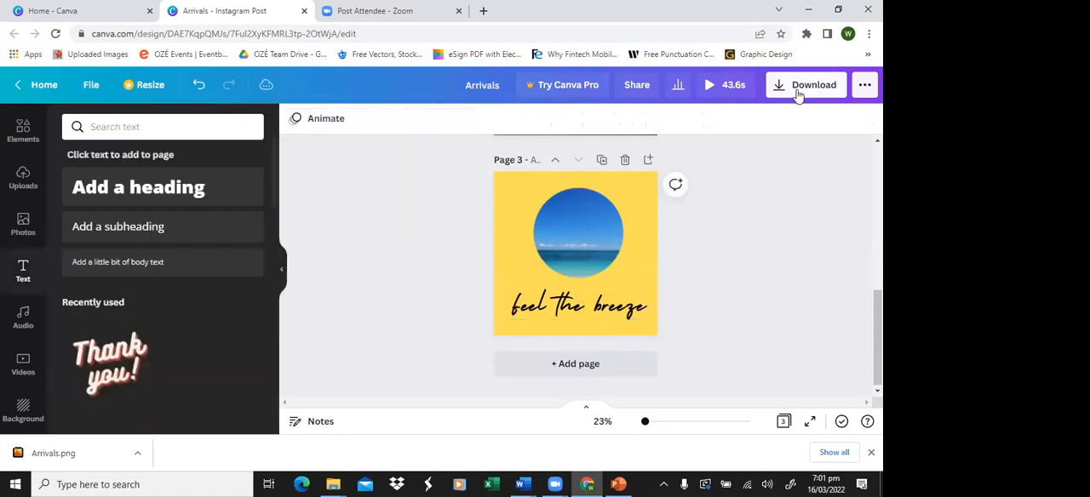
Step: Enlarge the sea video circle on page 3 and centre it above the heading
{"action": "left_click", "coordinate": [554, 223]}
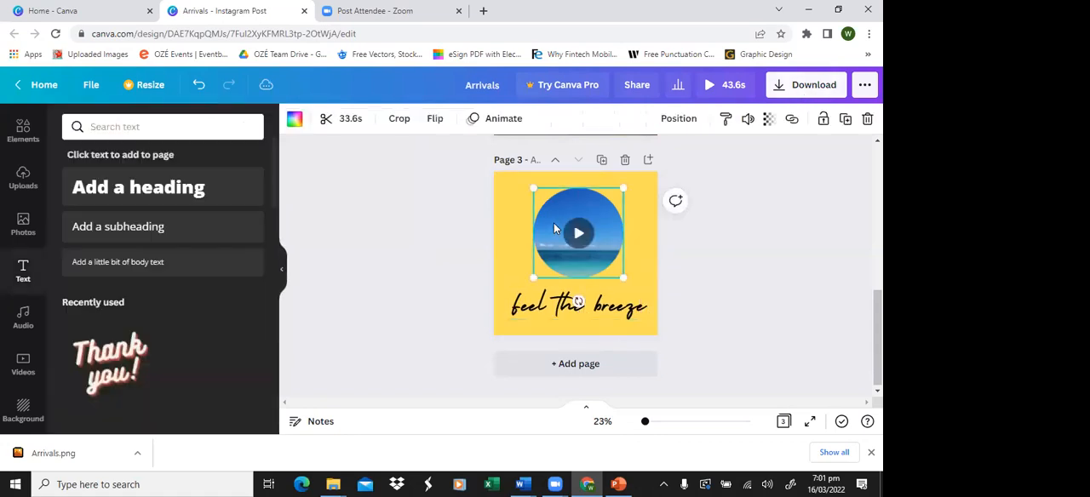
{"action": "left_click_drag", "start_coordinate": [530, 189], "coordinate": [516, 175]}
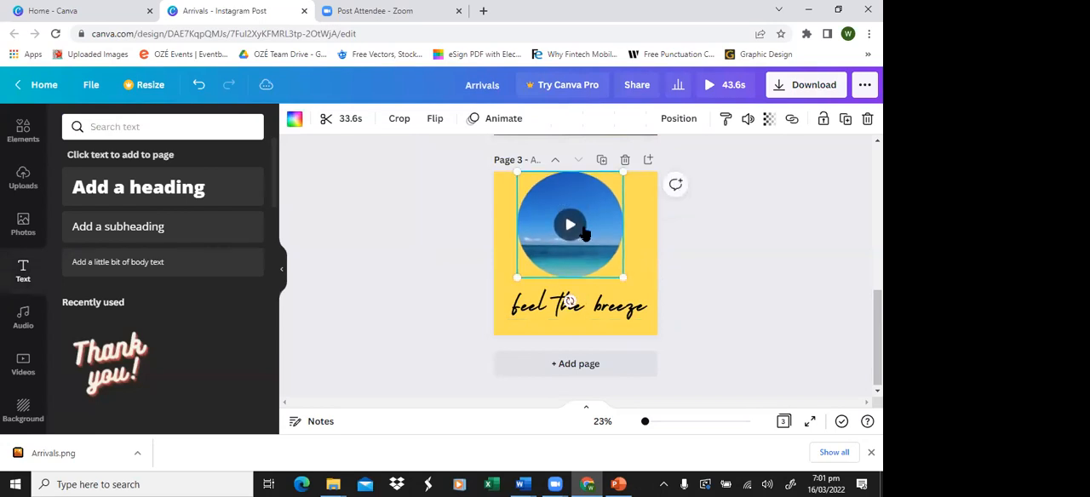
{"action": "left_click_drag", "start_coordinate": [597, 239], "coordinate": [600, 241]}
{"action": "left_click", "coordinate": [730, 250]}
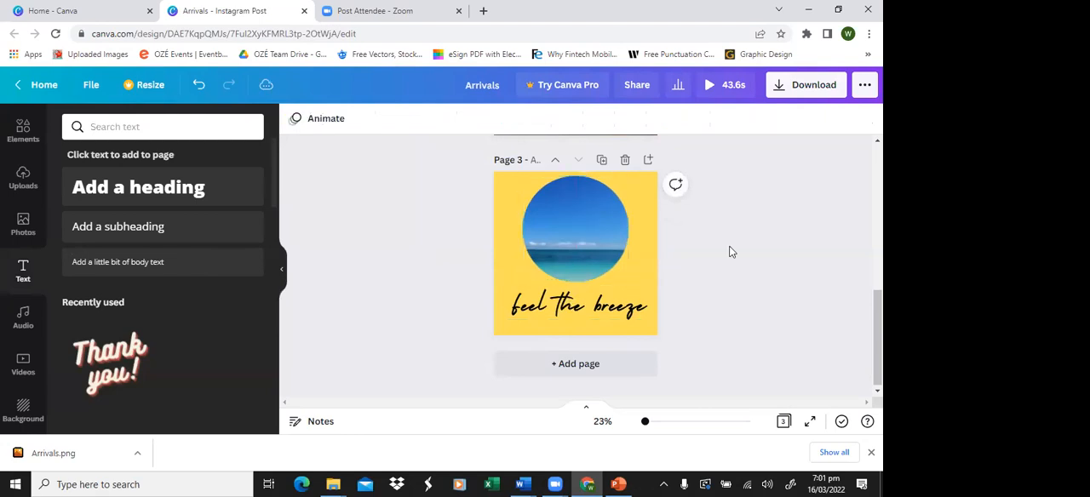
Step: Open the download settings and choose MP4 Video as the file type
{"action": "left_click", "coordinate": [809, 102]}
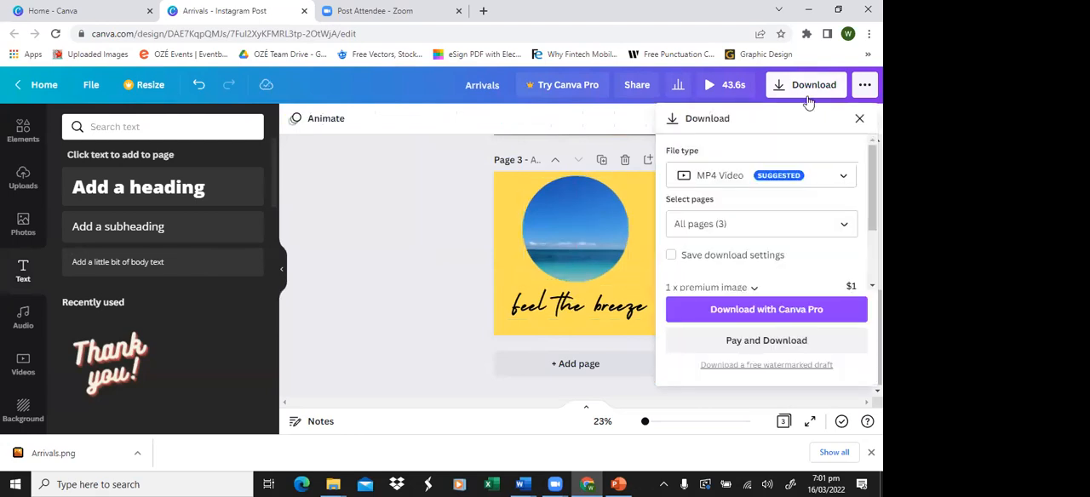
{"action": "left_click", "coordinate": [416, 210]}
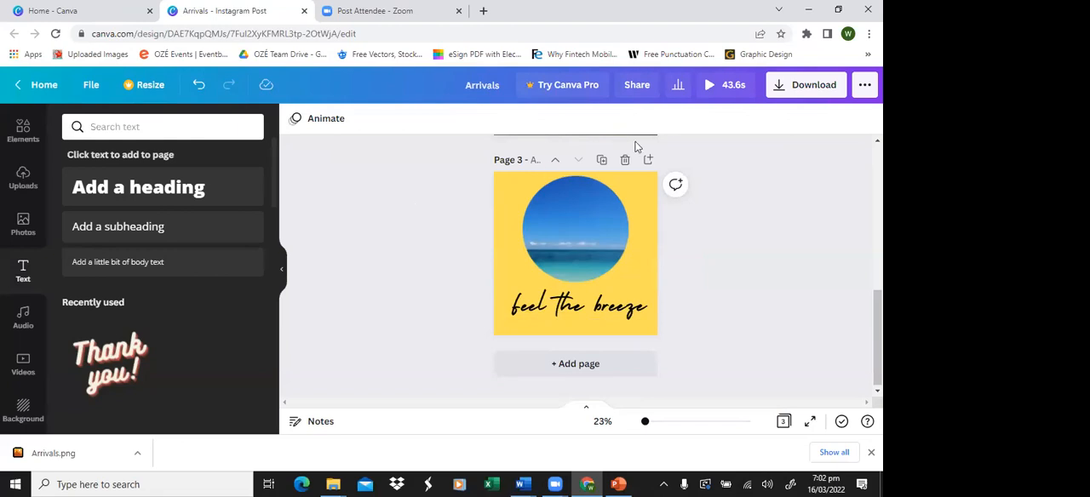
{"action": "left_click", "coordinate": [795, 90]}
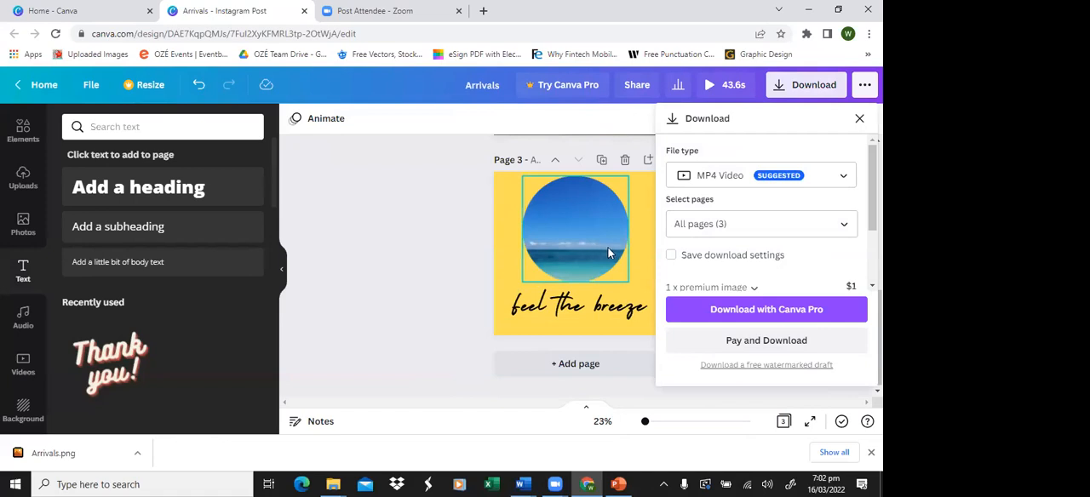
{"action": "left_click", "coordinate": [846, 180]}
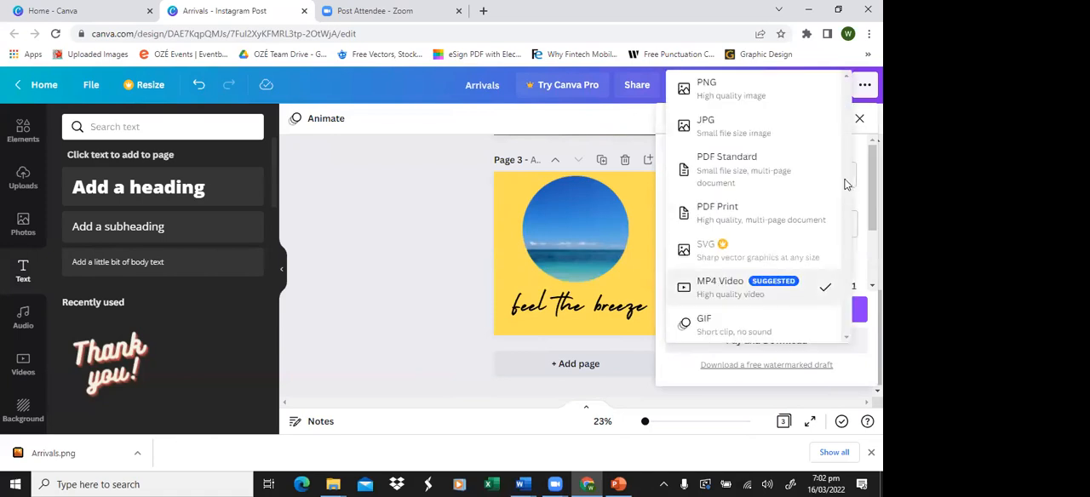
{"action": "left_click", "coordinate": [751, 290]}
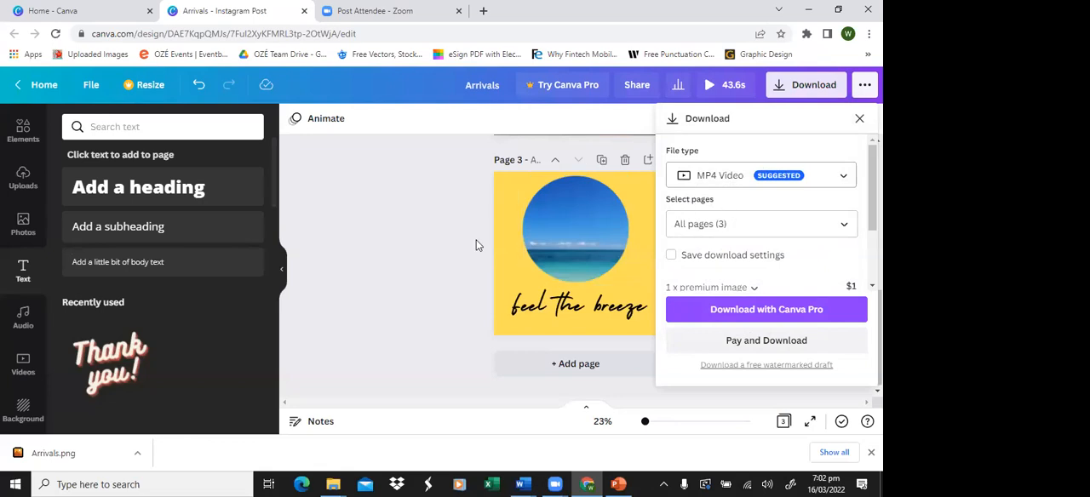
Step: Restrict the download to page 3 only and download it as a video
{"action": "scroll", "coordinate": [477, 246], "scroll_direction": "up", "scroll_amount": 5}
{"action": "scroll", "coordinate": [477, 245], "scroll_direction": "down", "scroll_amount": 5}
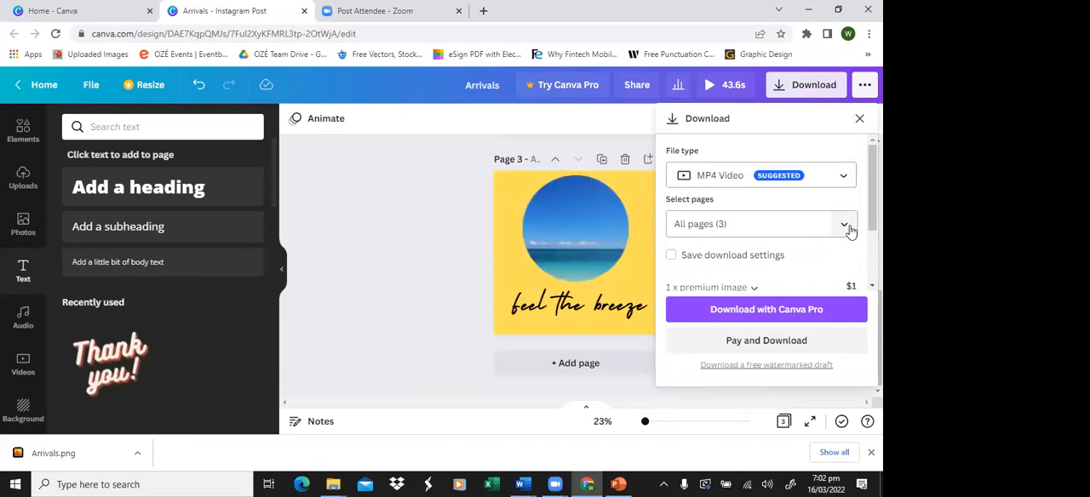
{"action": "scroll", "coordinate": [801, 266], "scroll_direction": "down", "scroll_amount": 2}
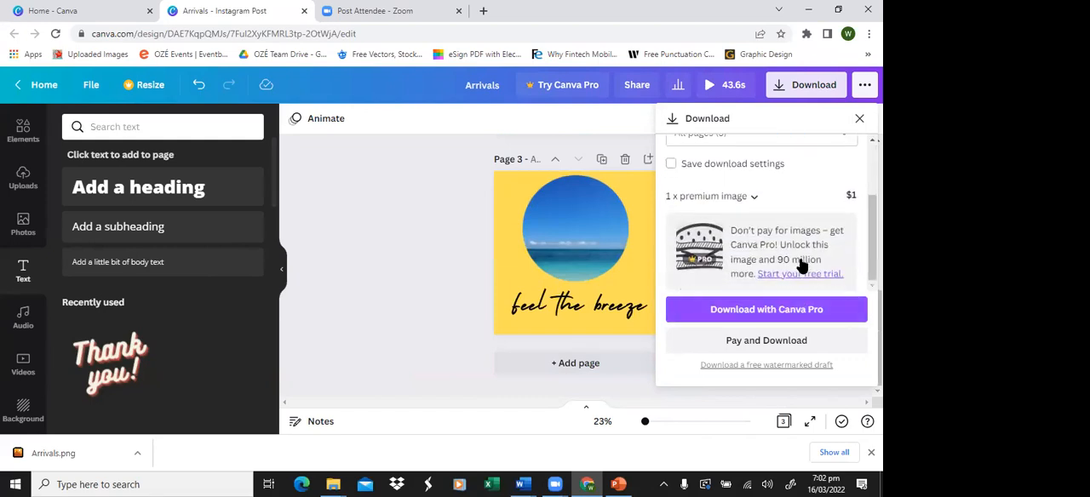
{"action": "scroll", "coordinate": [827, 205], "scroll_direction": "up", "scroll_amount": 2}
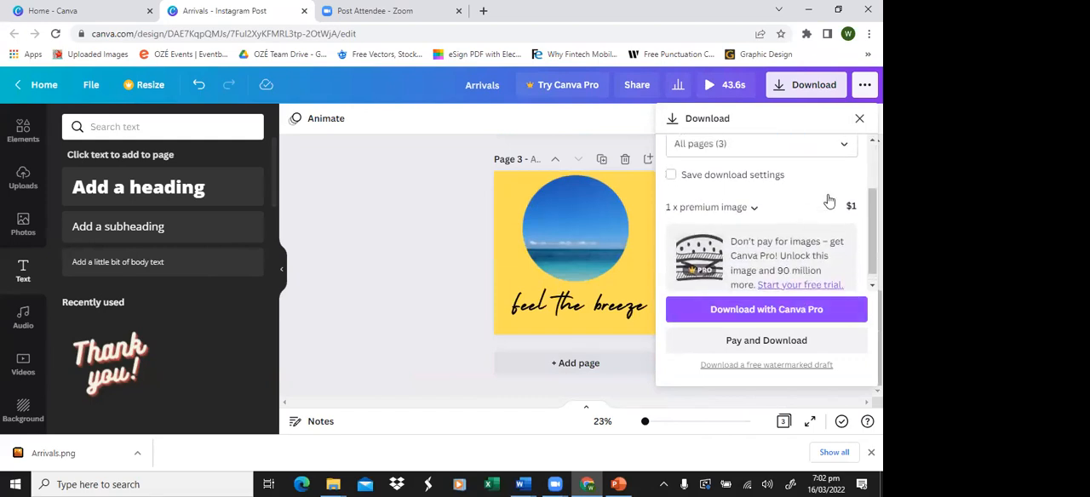
{"action": "left_click", "coordinate": [849, 232]}
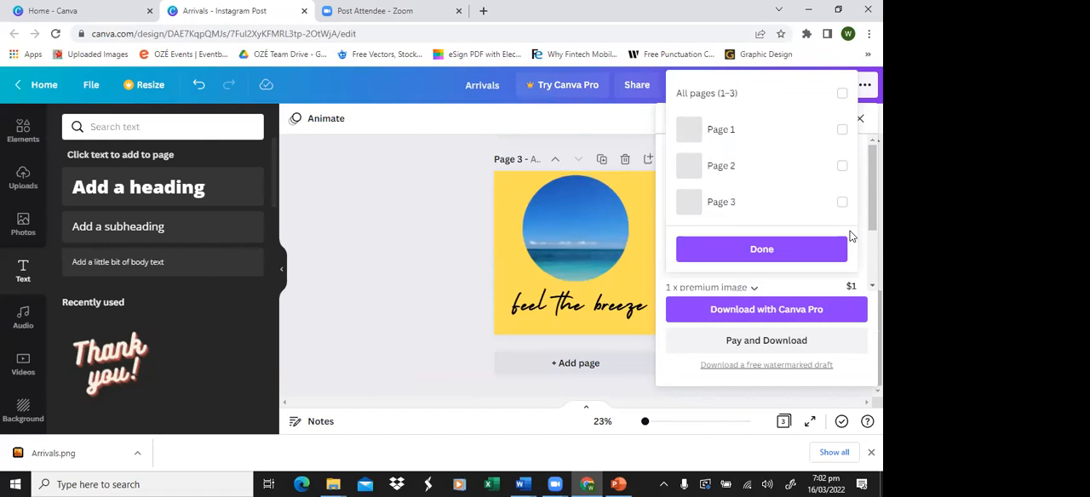
{"action": "left_click", "coordinate": [792, 207]}
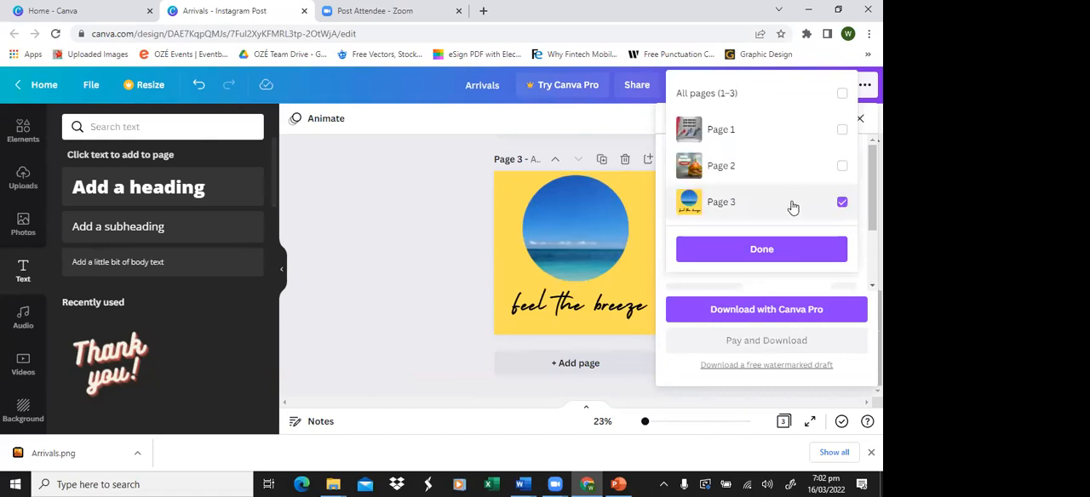
{"action": "left_click", "coordinate": [773, 249]}
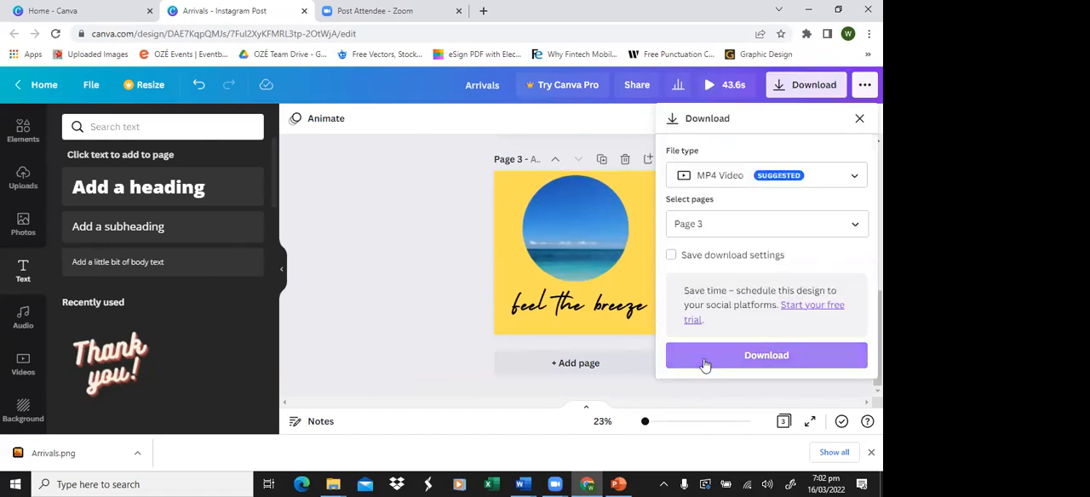
{"action": "left_click", "coordinate": [734, 357]}
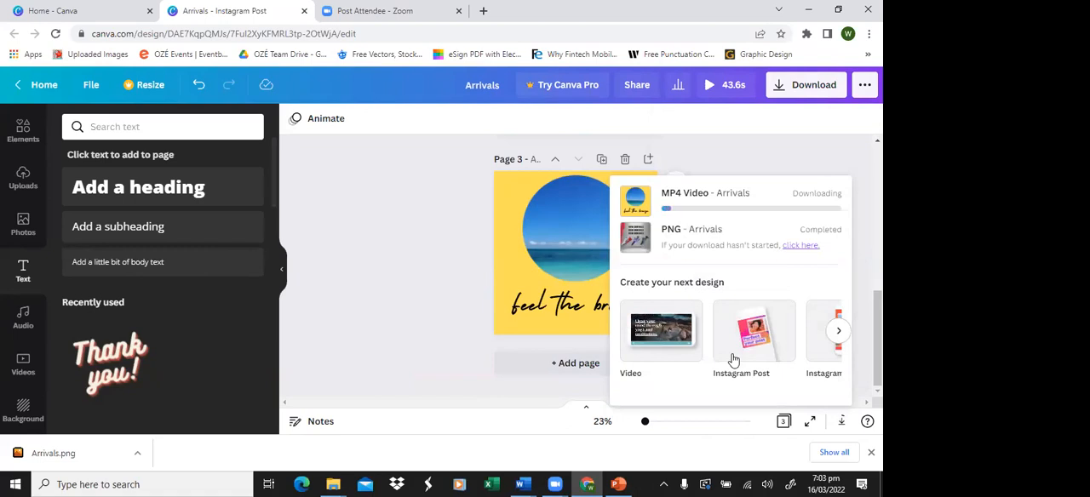
{"action": "left_click", "coordinate": [405, 155]}
{"action": "scroll", "coordinate": [72, 272], "scroll_direction": "down", "scroll_amount": 3}
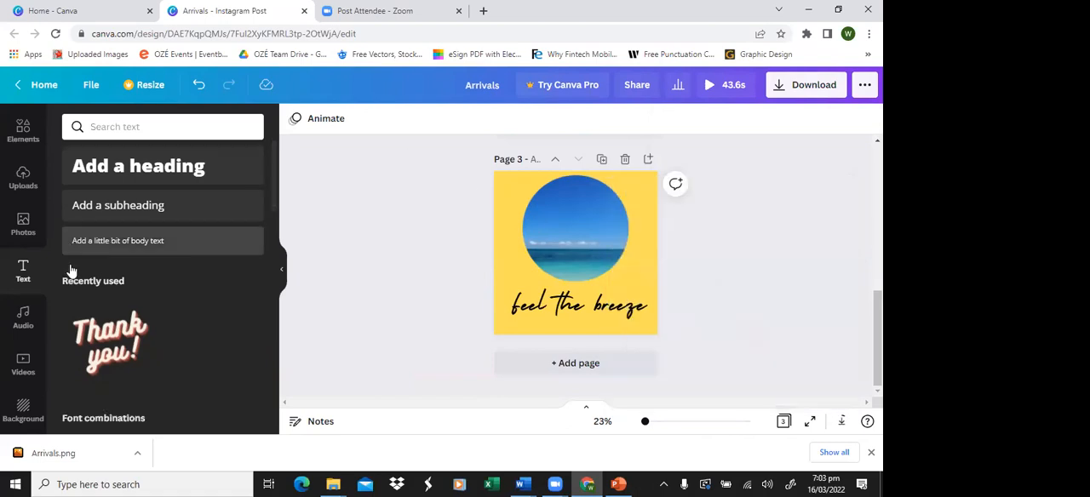
{"action": "scroll", "coordinate": [72, 271], "scroll_direction": "up", "scroll_amount": 3}
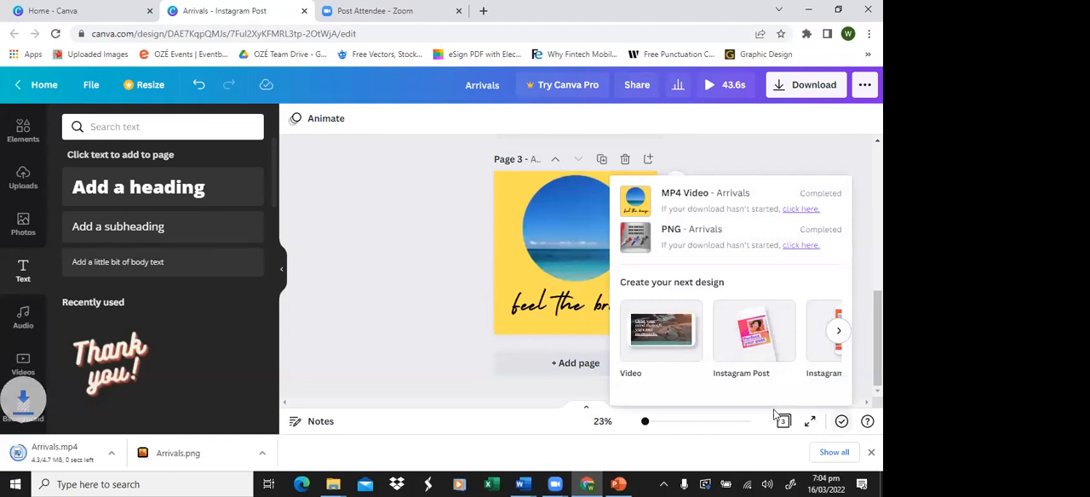
{"action": "left_click", "coordinate": [754, 153]}
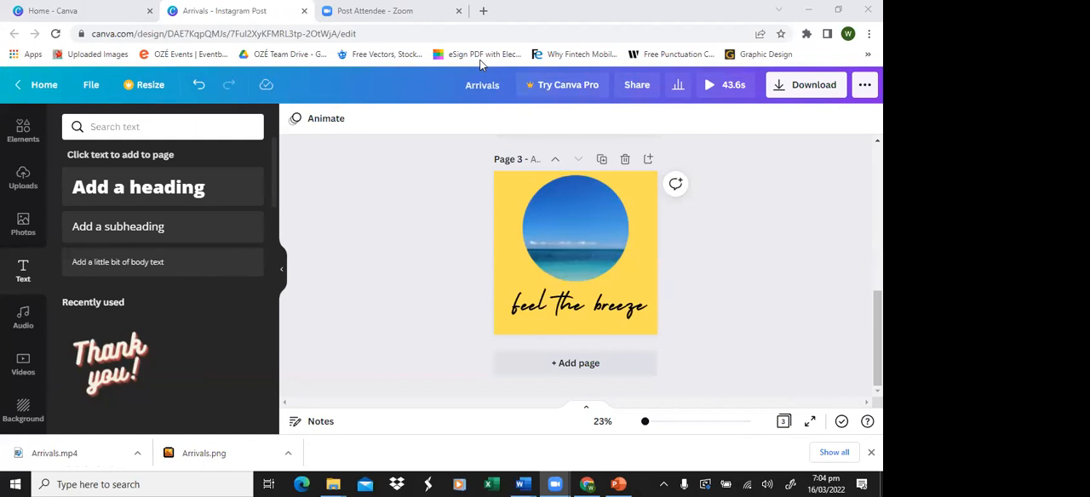
{"action": "scroll", "coordinate": [12, 284], "scroll_direction": "down", "scroll_amount": 1}
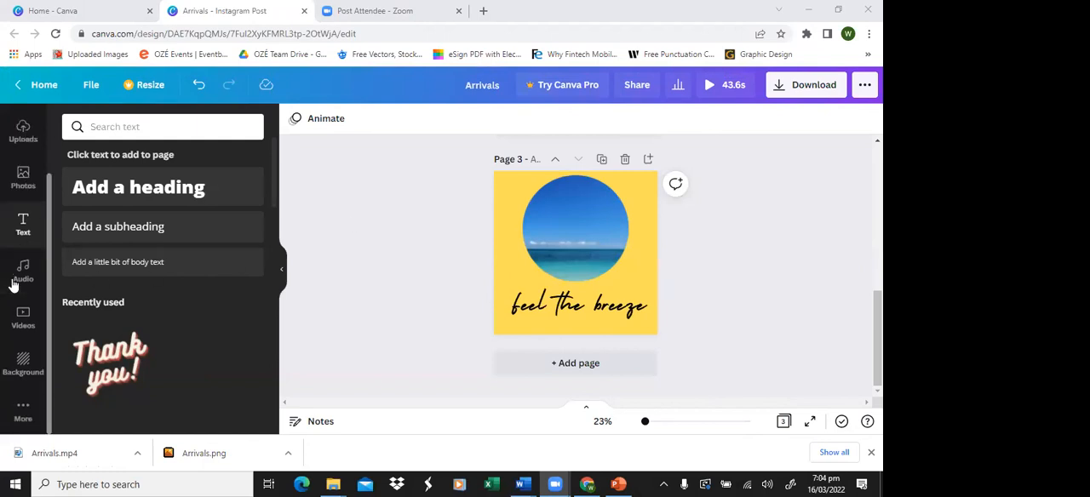
{"action": "scroll", "coordinate": [13, 284], "scroll_direction": "up", "scroll_amount": 2}
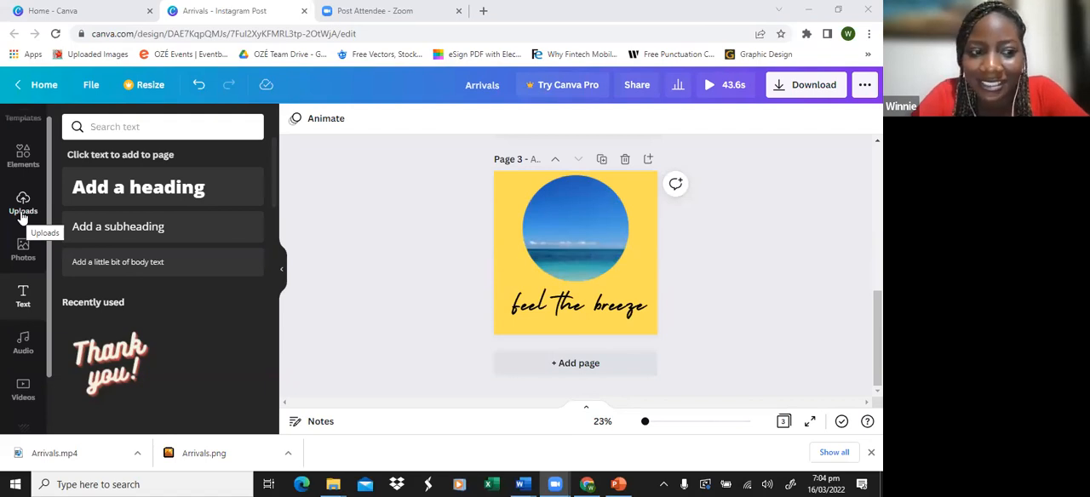
{"action": "left_click", "coordinate": [97, 370]}
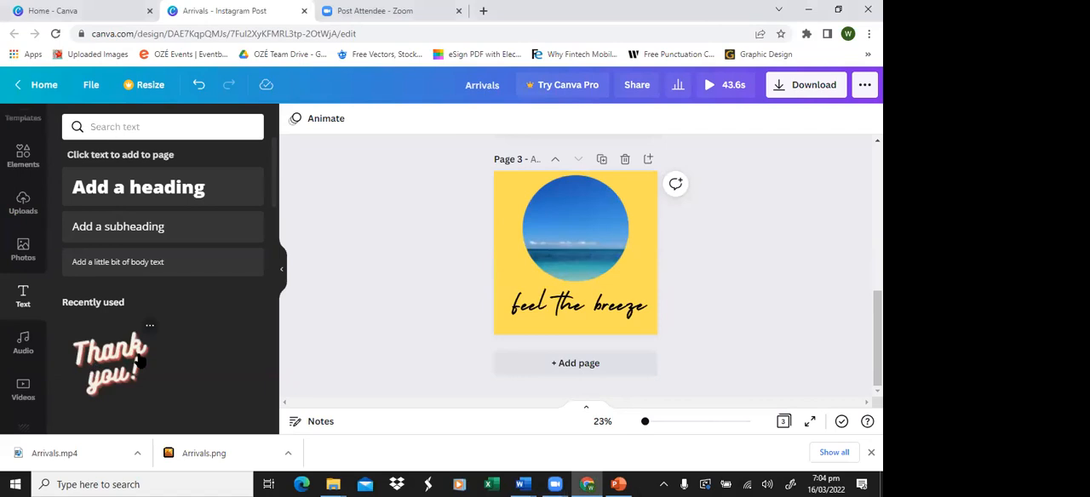
Step: Play the downloaded Arrivals.mp4 to check the sea video page, and close the media player
{"action": "left_click", "coordinate": [138, 456]}
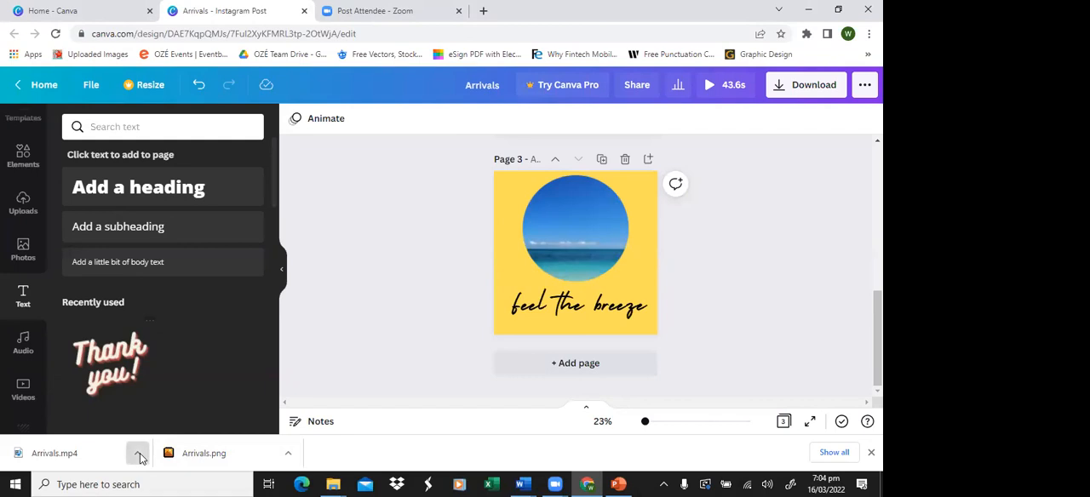
{"action": "left_click", "coordinate": [81, 455]}
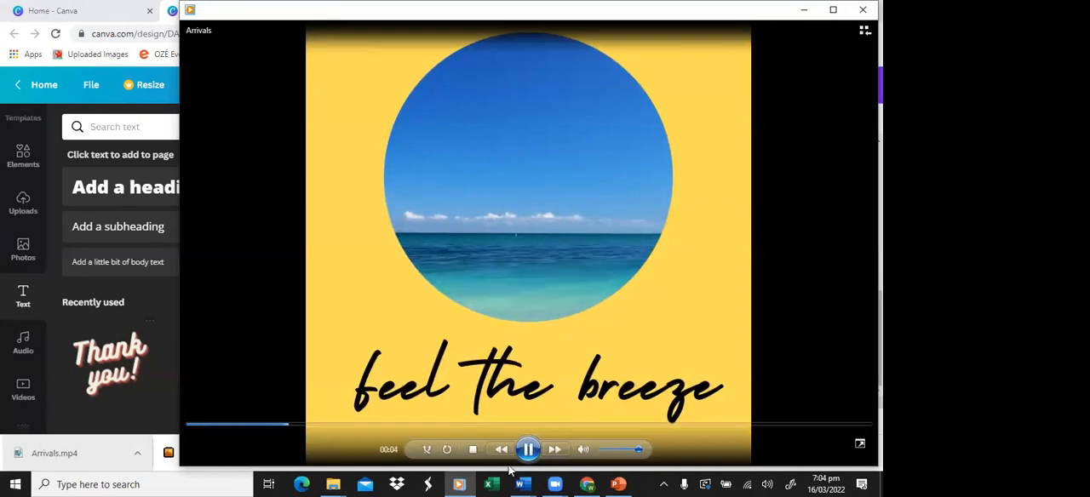
{"action": "left_click", "coordinate": [584, 449]}
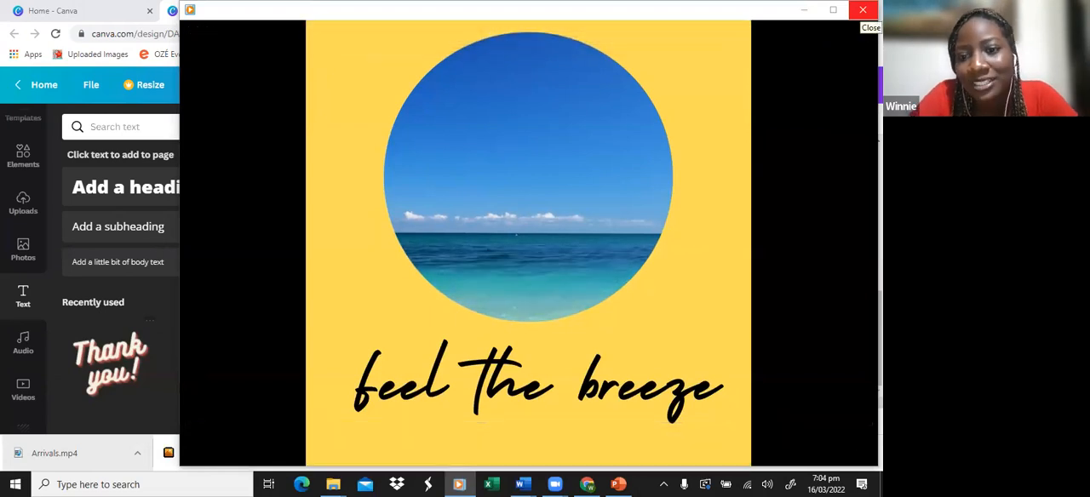
{"action": "left_click", "coordinate": [863, 10]}
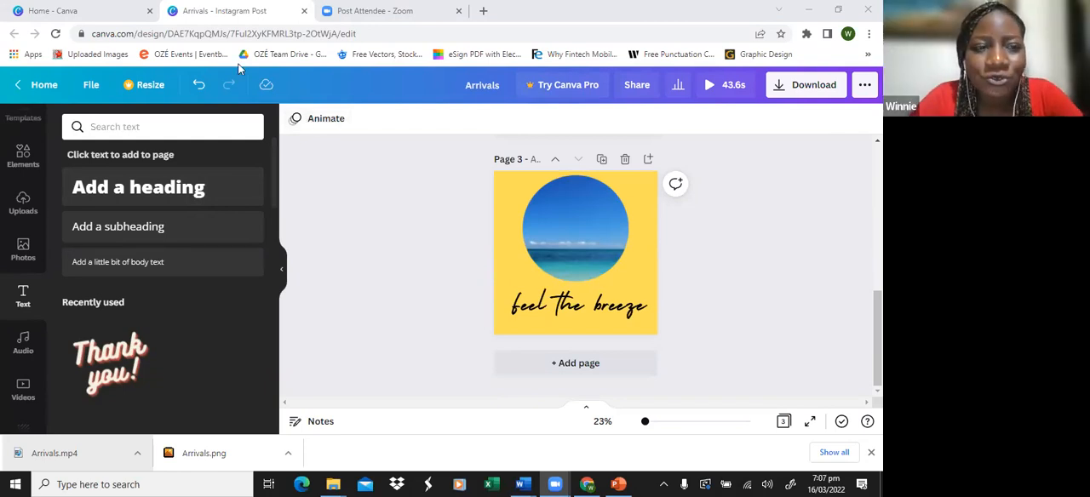
Step: Switch to the Canva home page
{"action": "left_click", "coordinate": [110, 10]}
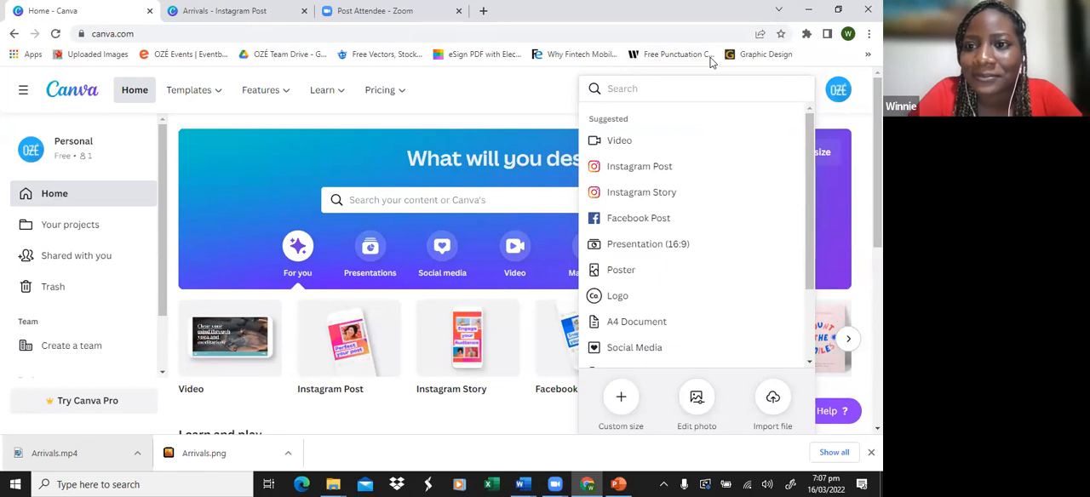
{"action": "left_click", "coordinate": [177, 484]}
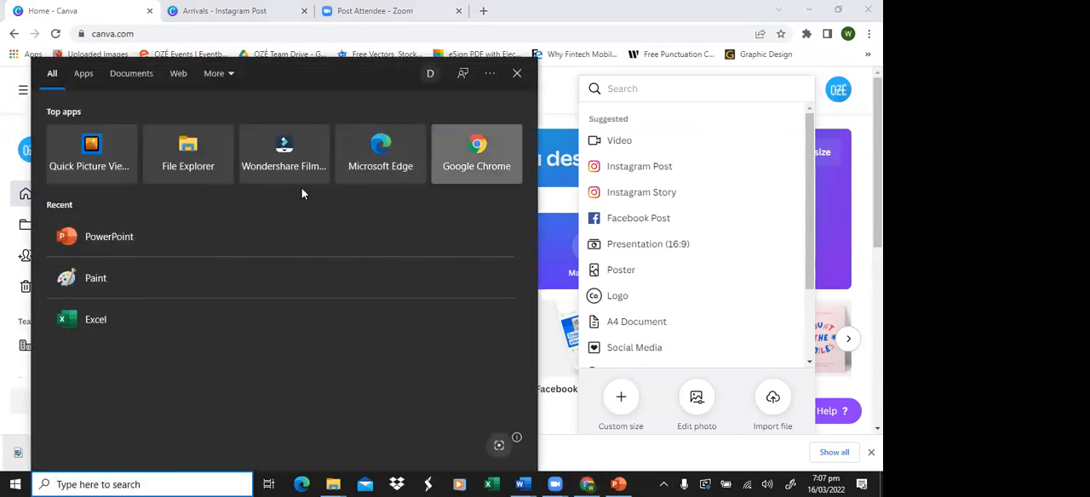
{"action": "key", "text": "Escape"}
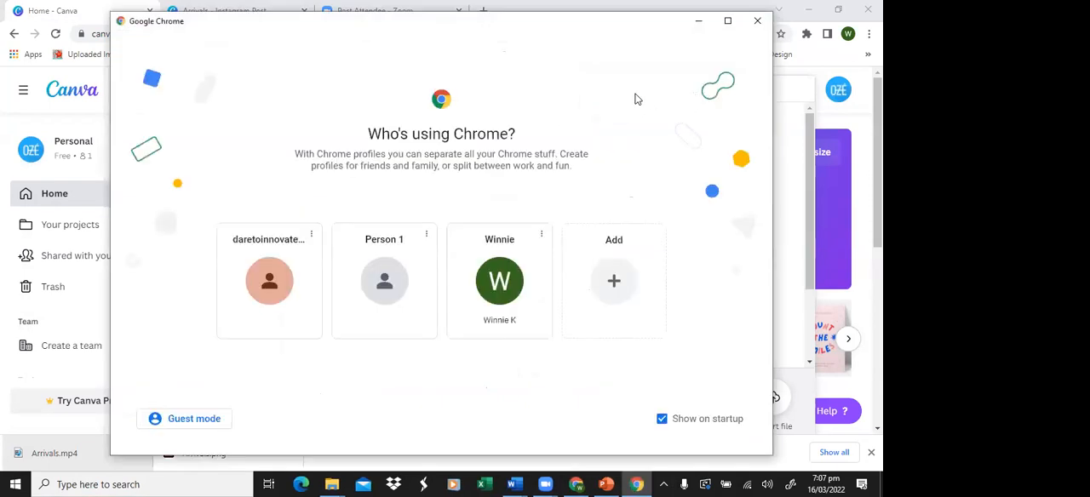
{"action": "left_click_drag", "start_coordinate": [634, 99], "coordinate": [632, 187]}
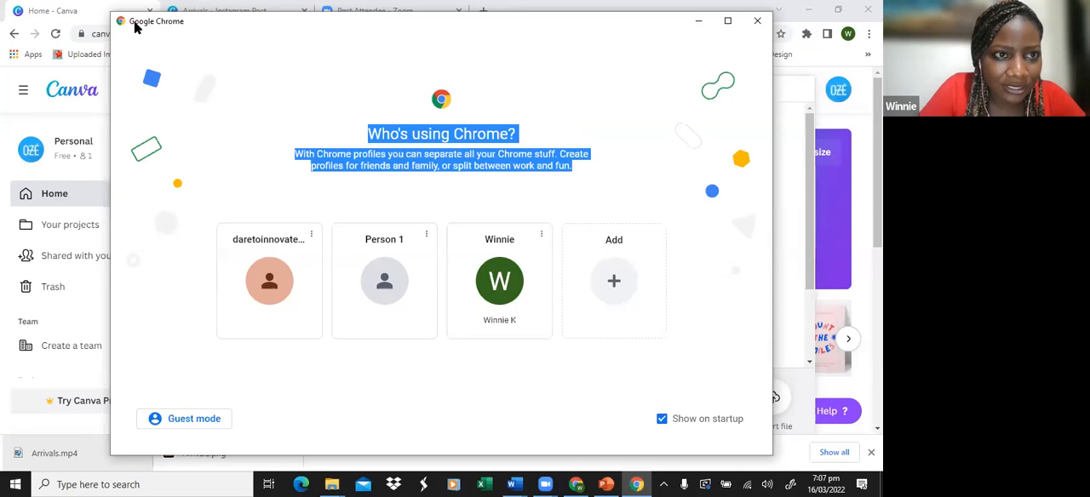
{"action": "left_click_drag", "start_coordinate": [125, 21], "coordinate": [127, 115]}
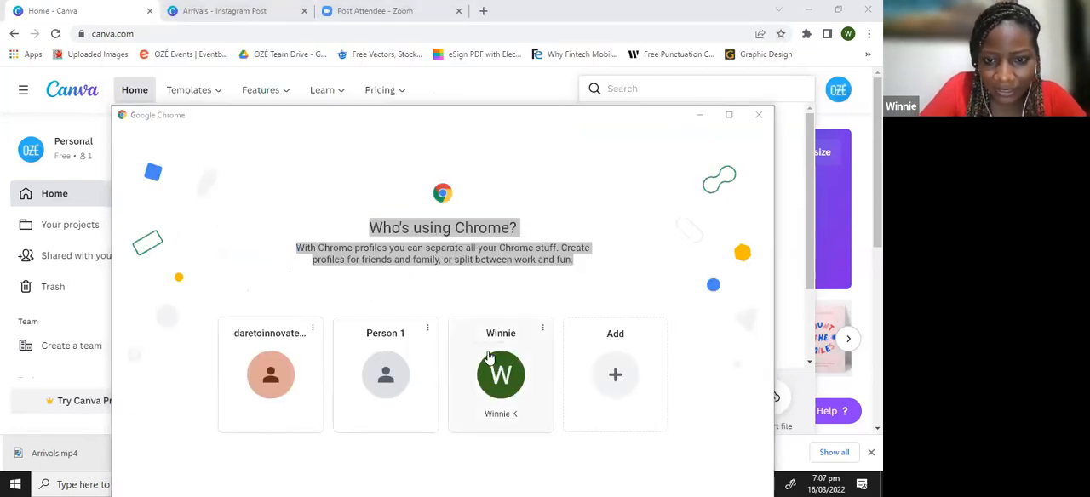
{"action": "left_click", "coordinate": [503, 373]}
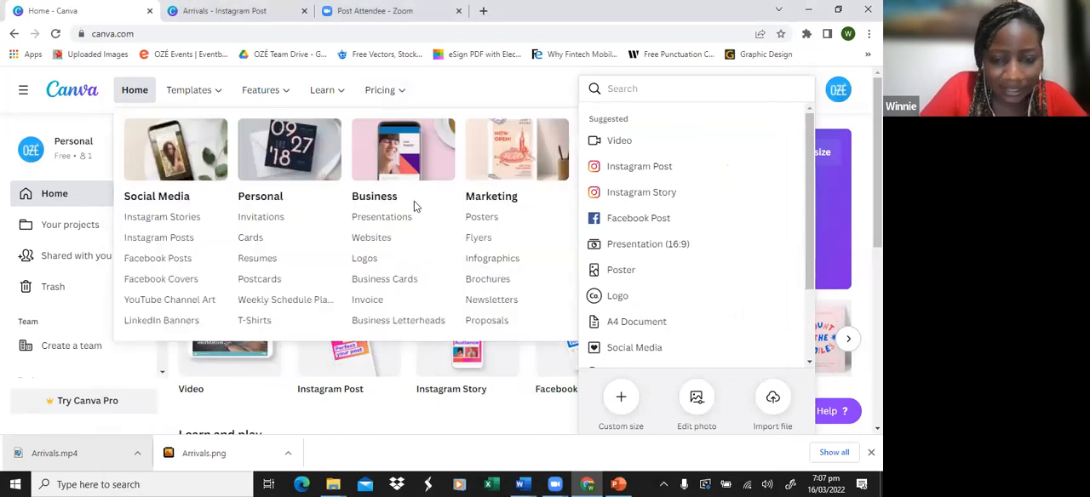
{"action": "mouse_move", "coordinate": [588, 484]}
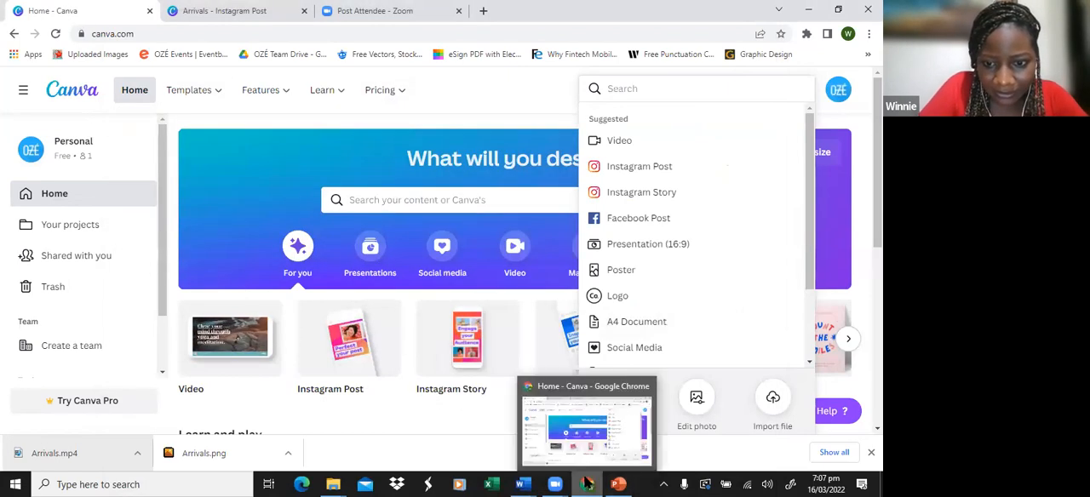
Step: Switch to Microsoft Edge, search the web for "canva" and open the Canva website, closing the browser after viewing it
{"action": "left_click", "coordinate": [134, 483]}
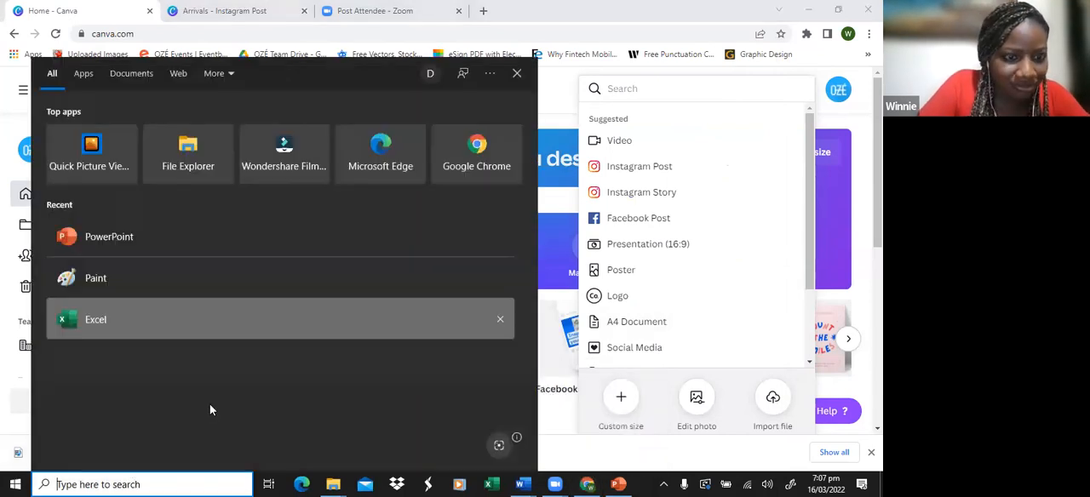
{"action": "left_click", "coordinate": [301, 484]}
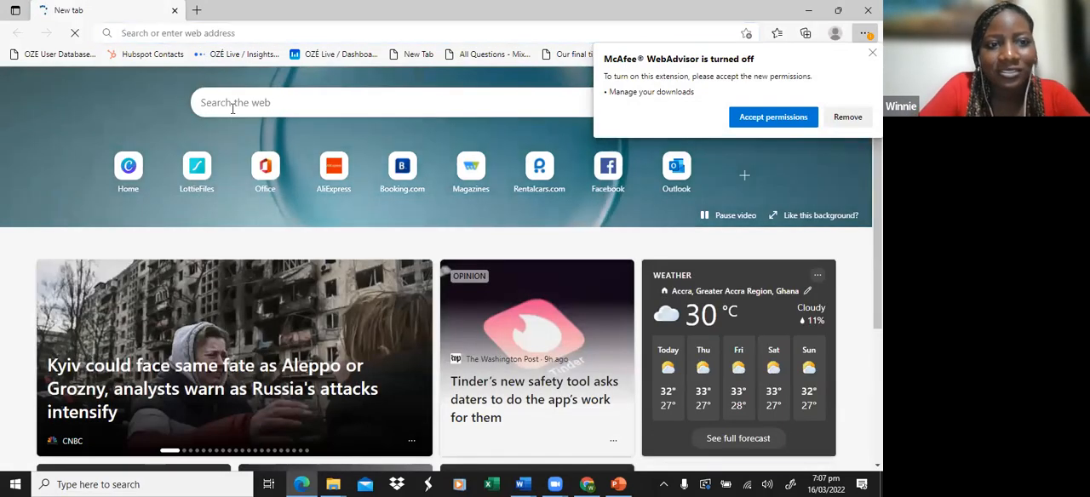
{"action": "left_click", "coordinate": [232, 108]}
{"action": "type", "text": "canva"}
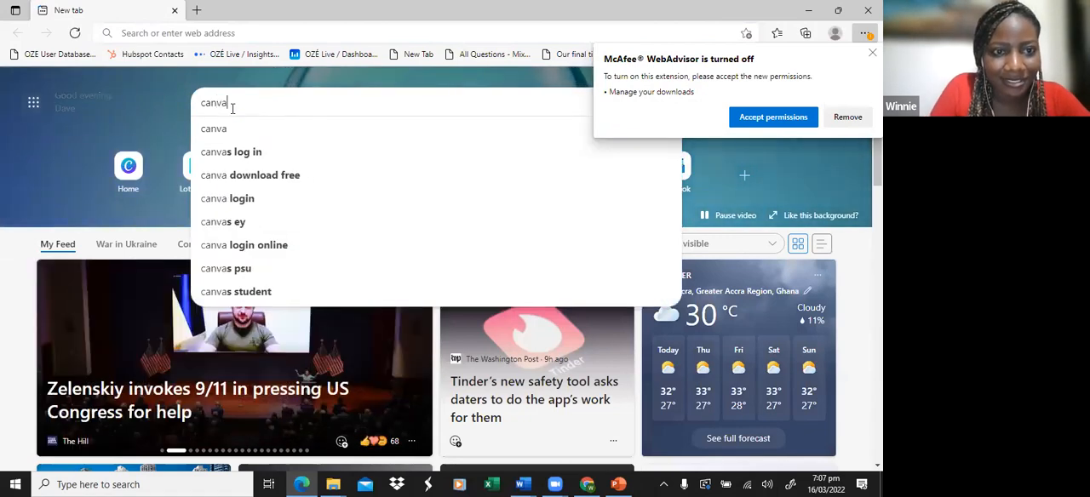
{"action": "key", "text": "Return"}
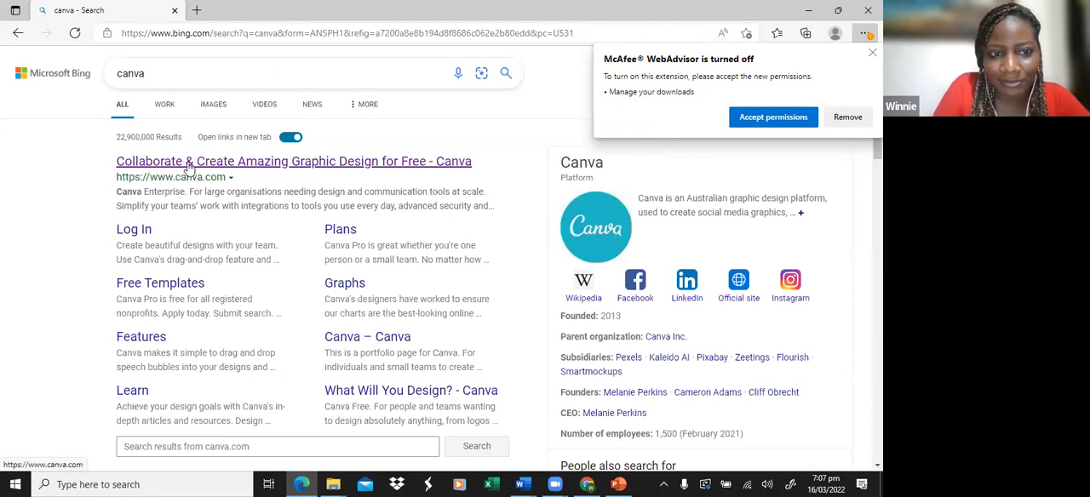
{"action": "left_click", "coordinate": [414, 165]}
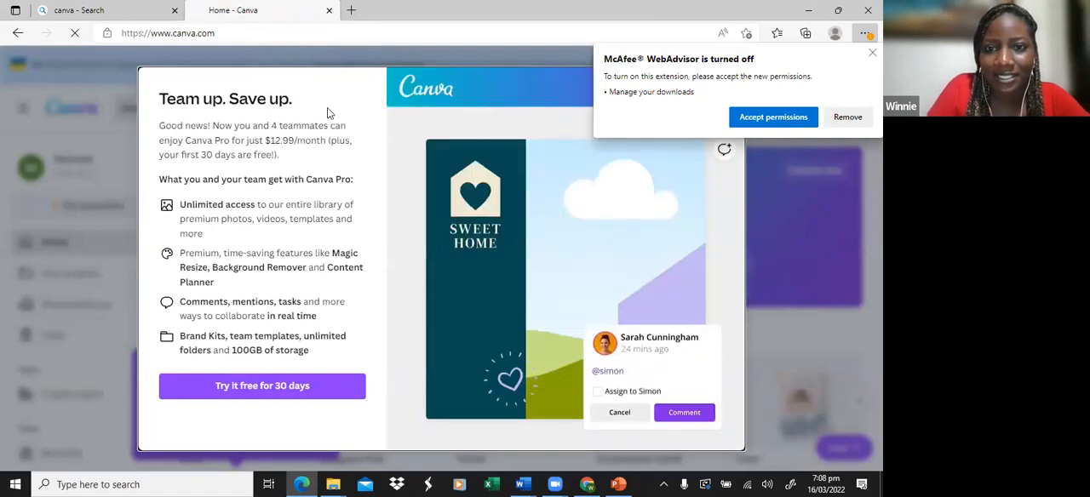
{"action": "right_click", "coordinate": [244, 118]}
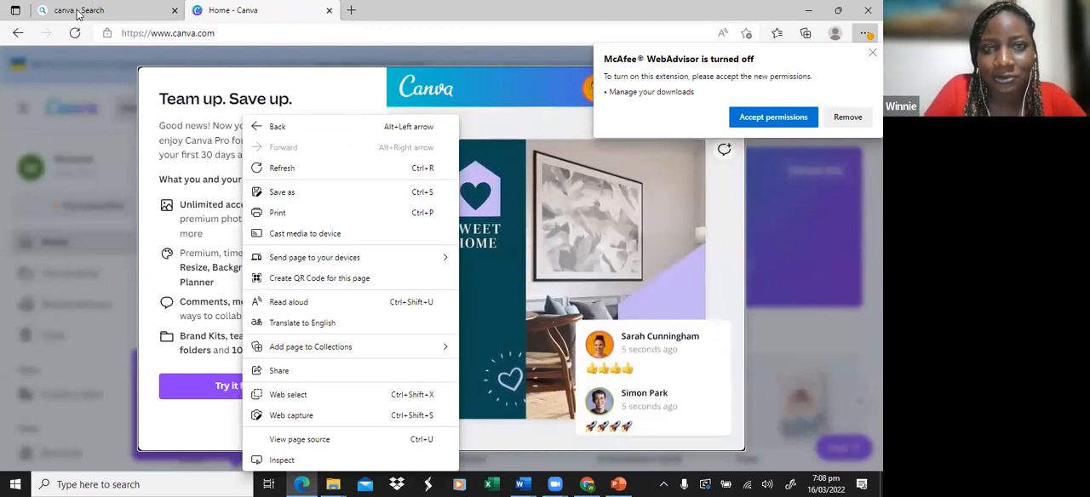
{"action": "left_click", "coordinate": [869, 10]}
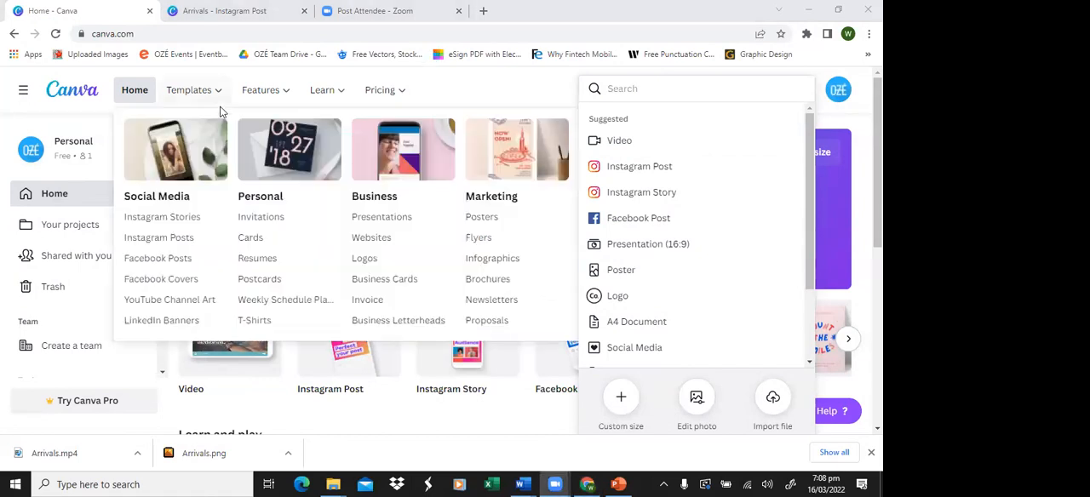
Step: Create a blank Instagram Post design of 1080 × 1080 px from the Canva home page
{"action": "left_click", "coordinate": [168, 310]}
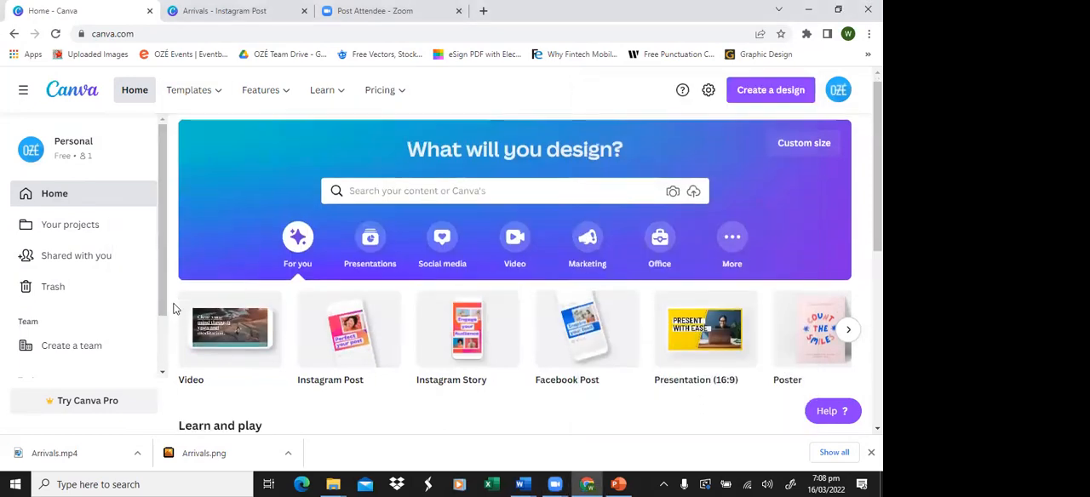
{"action": "scroll", "coordinate": [170, 308], "scroll_direction": "down", "scroll_amount": 2}
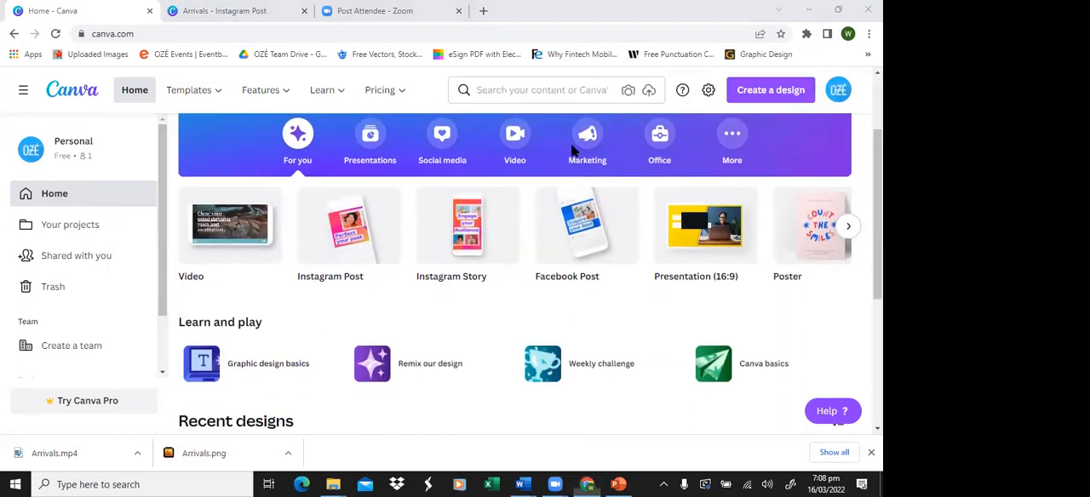
{"action": "mouse_move", "coordinate": [389, 209]}
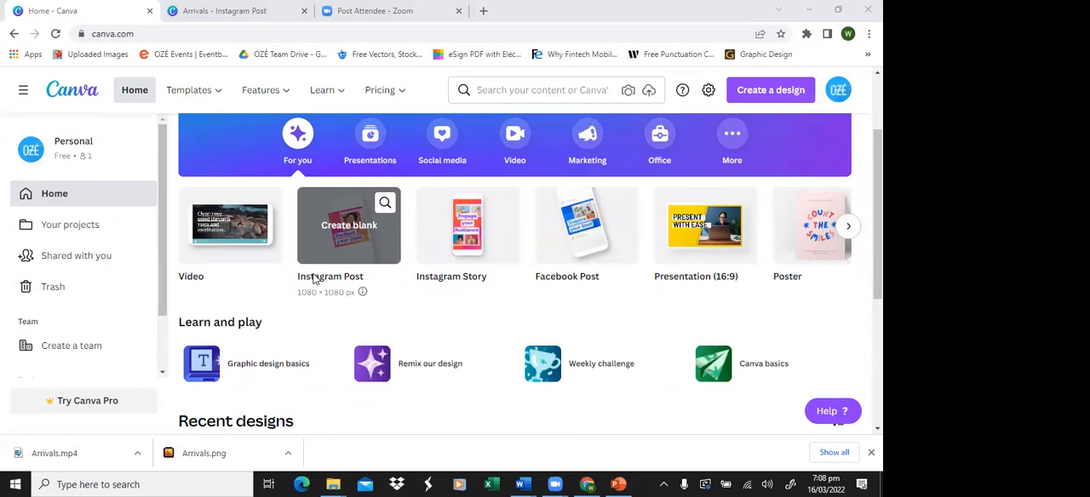
{"action": "left_click", "coordinate": [337, 224]}
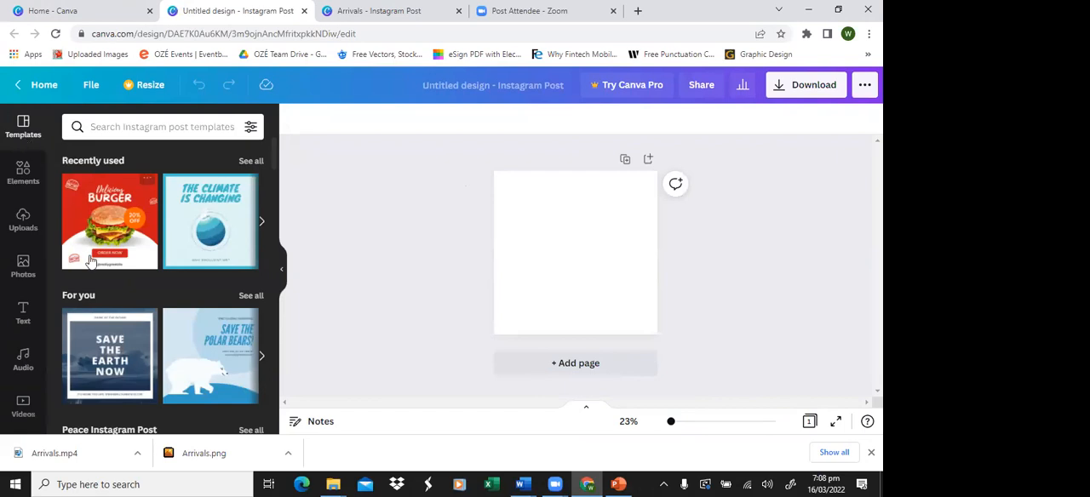
Step: Browse the Instagram post templates in the new design, collapsing and reopening the template library
{"action": "scroll", "coordinate": [90, 262], "scroll_direction": "down", "scroll_amount": 1}
{"action": "scroll", "coordinate": [91, 262], "scroll_direction": "up", "scroll_amount": 1}
{"action": "left_click", "coordinate": [281, 274]}
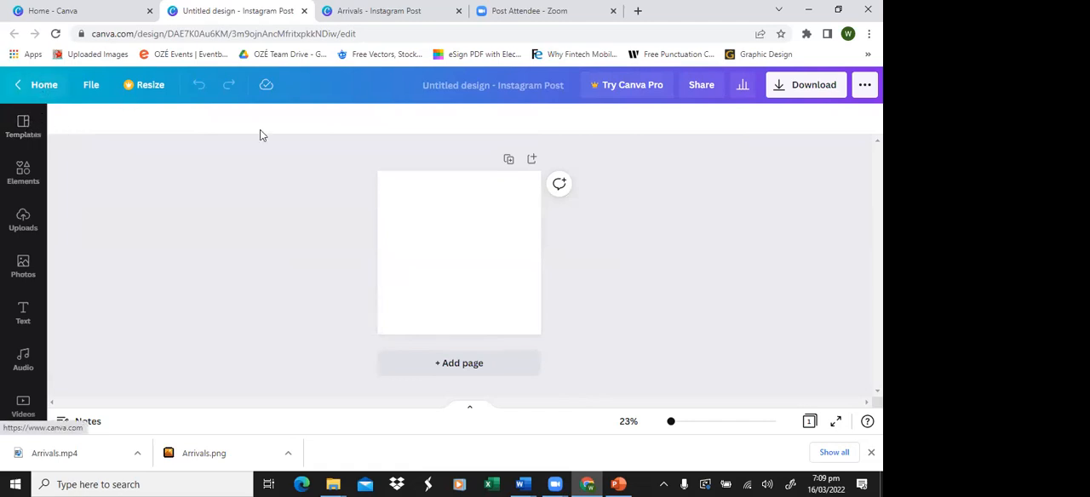
{"action": "left_click", "coordinate": [19, 125]}
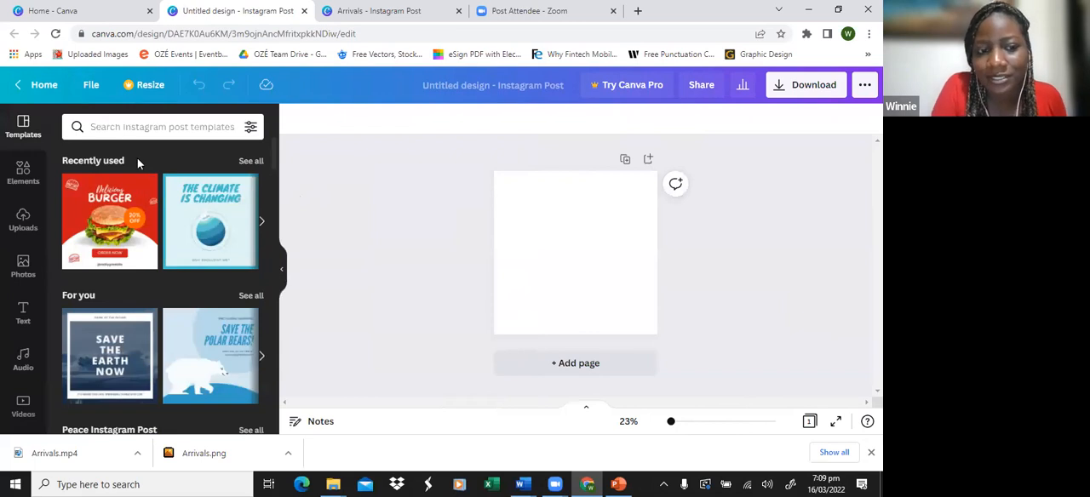
{"action": "scroll", "coordinate": [154, 298], "scroll_direction": "down", "scroll_amount": 10}
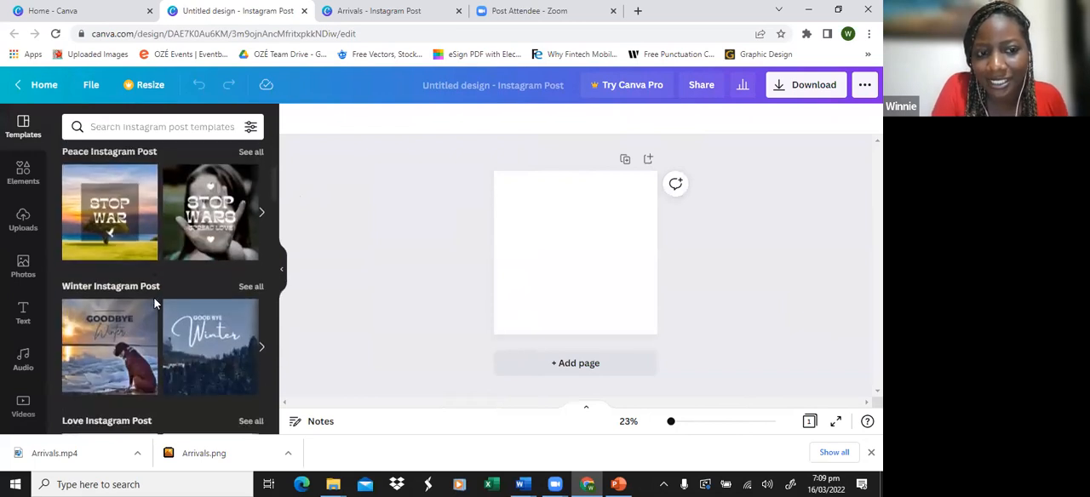
Step: Leave the blank design for the Canva home page and view the template search suggestions there
{"action": "left_click", "coordinate": [48, 93]}
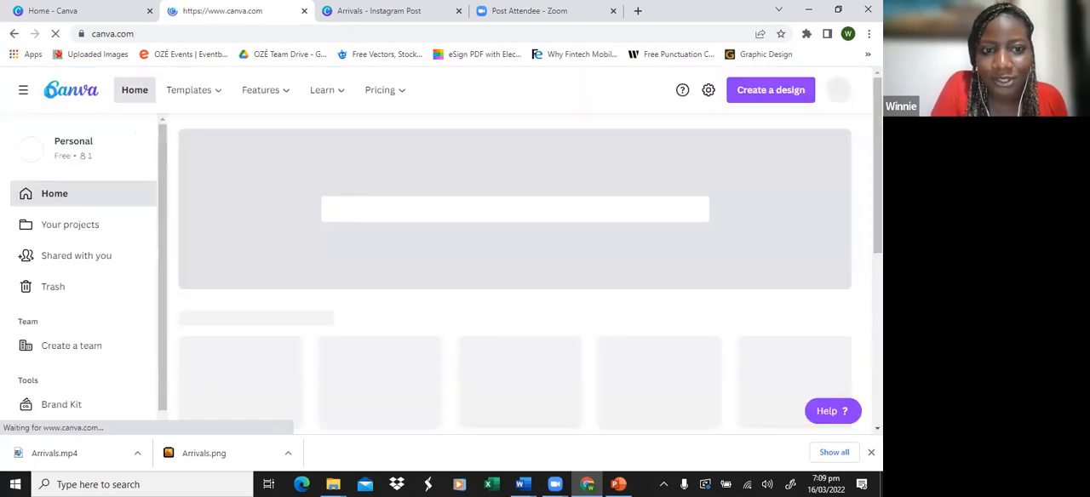
{"action": "left_click", "coordinate": [359, 199]}
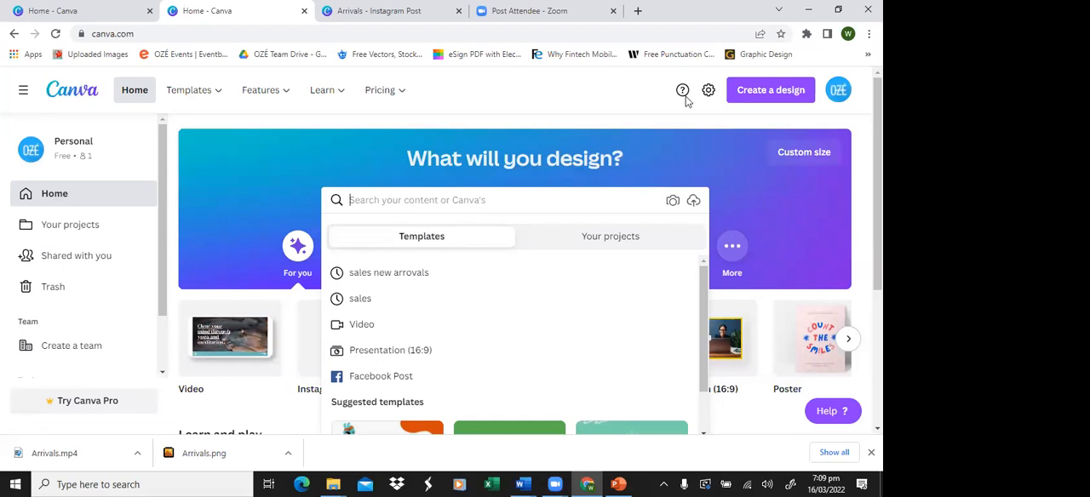
{"action": "left_click", "coordinate": [575, 99]}
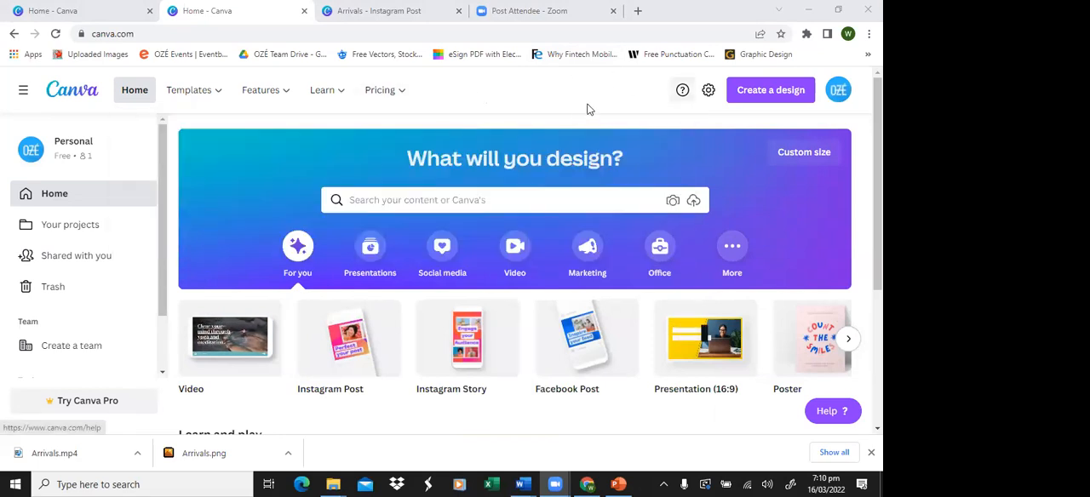
{"action": "scroll", "coordinate": [549, 106], "scroll_direction": "down", "scroll_amount": 1}
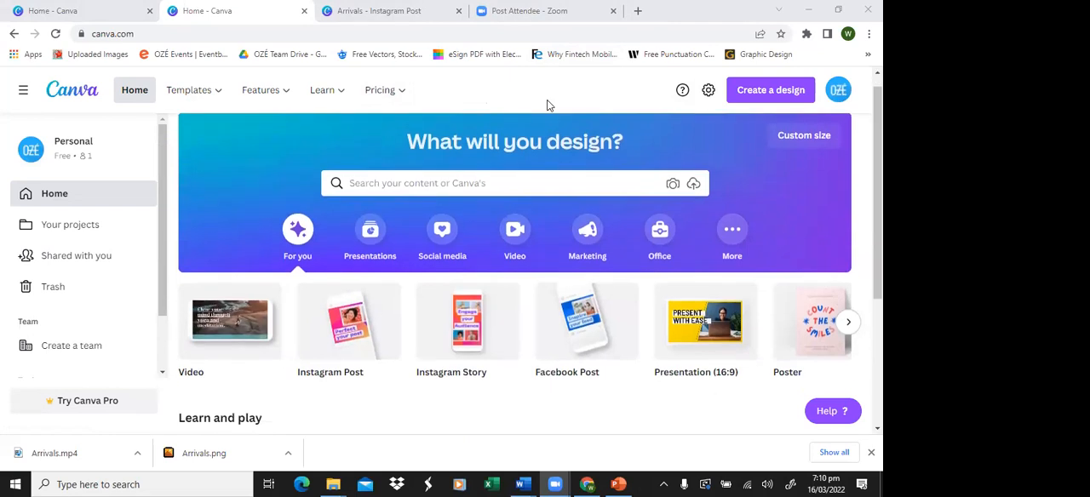
{"action": "scroll", "coordinate": [550, 106], "scroll_direction": "up", "scroll_amount": 1}
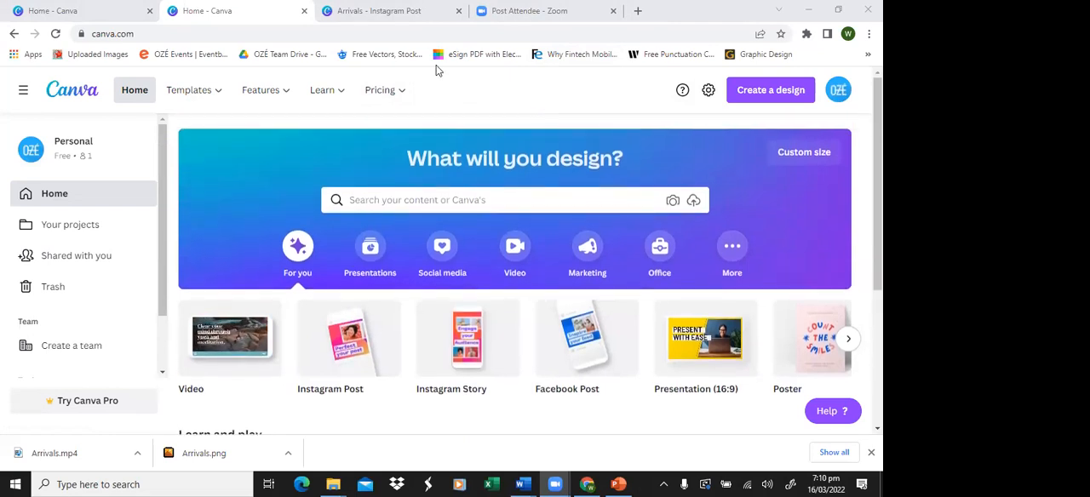